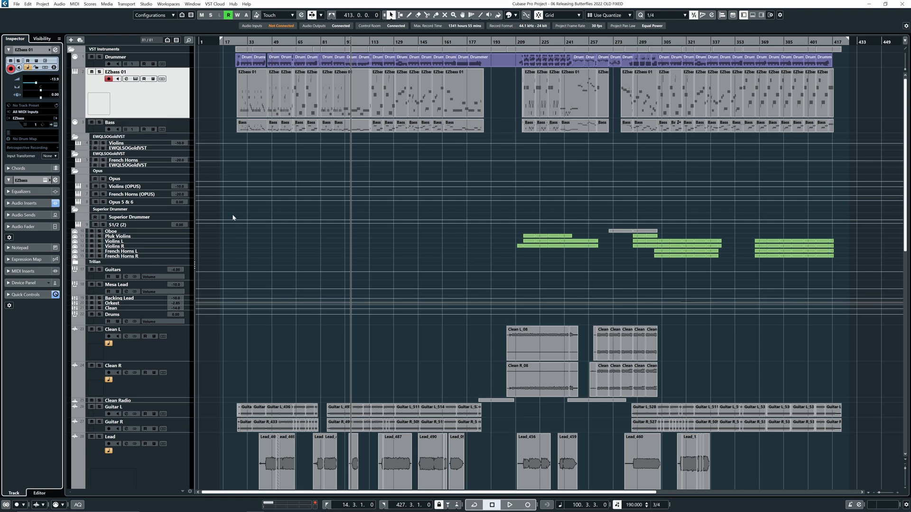
- Show the EZbass 01 track's instrument interface and the AmpliTube 5 insert in its channel settings, closing each window after viewing
{"action": "left_click", "coordinate": [136, 79]}
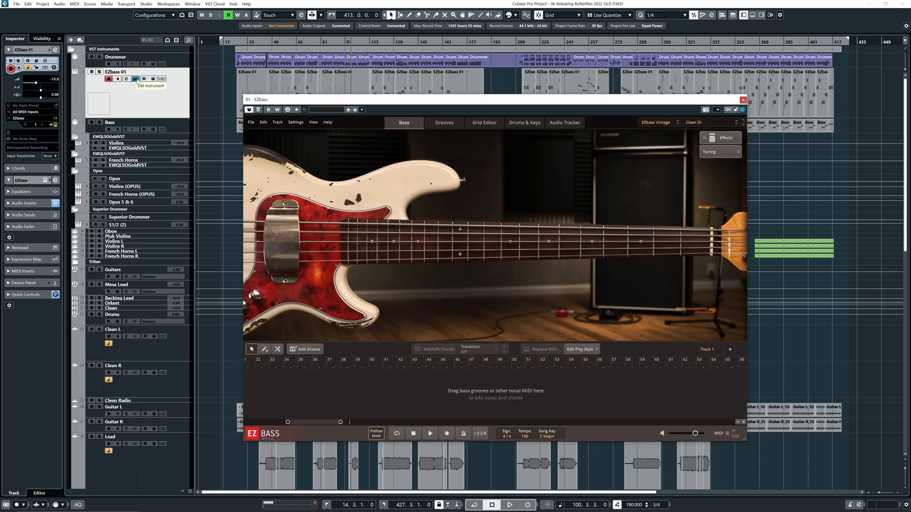
{"action": "left_click", "coordinate": [136, 79]}
{"action": "left_click", "coordinate": [56, 50]}
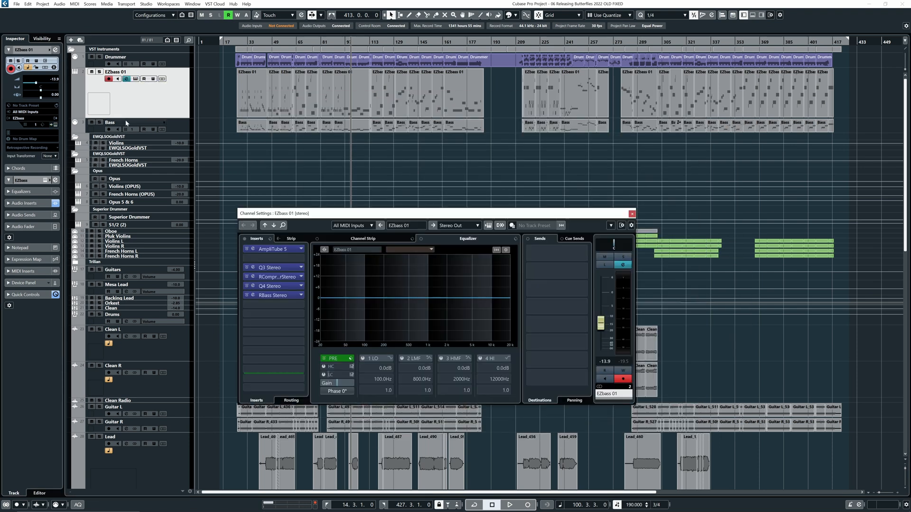
{"action": "left_click", "coordinate": [254, 250]}
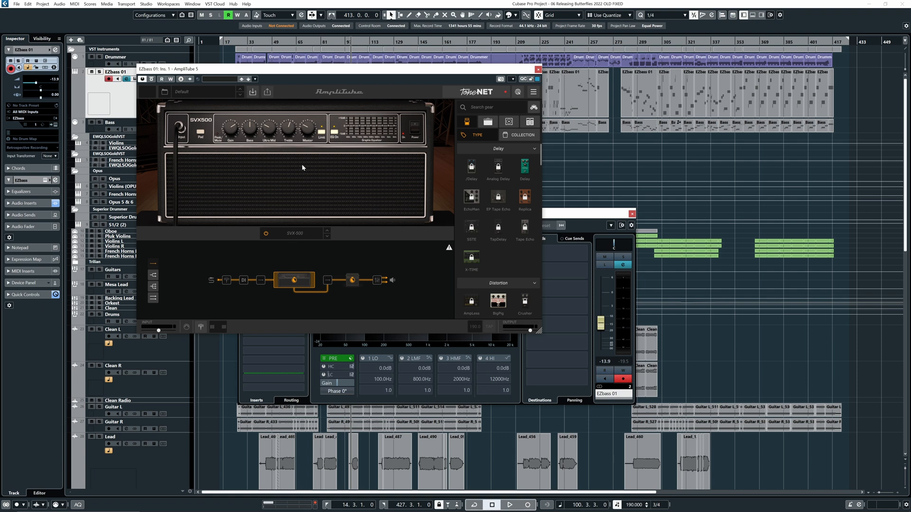
{"action": "left_click", "coordinate": [538, 70]}
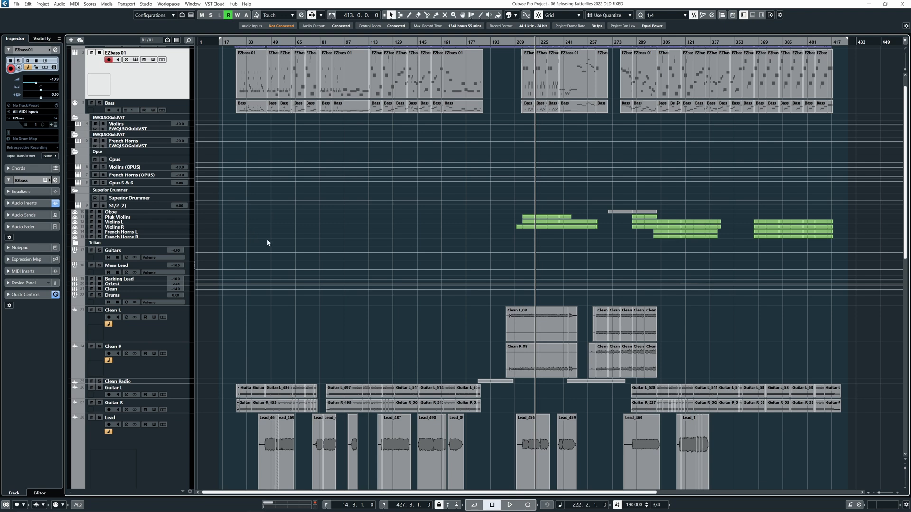
- Show the Opus instrument from the VST Instruments rack, view the inserts of the Violins and Violins (OPUS) channels, and close Opus
{"action": "key", "text": "F11"}
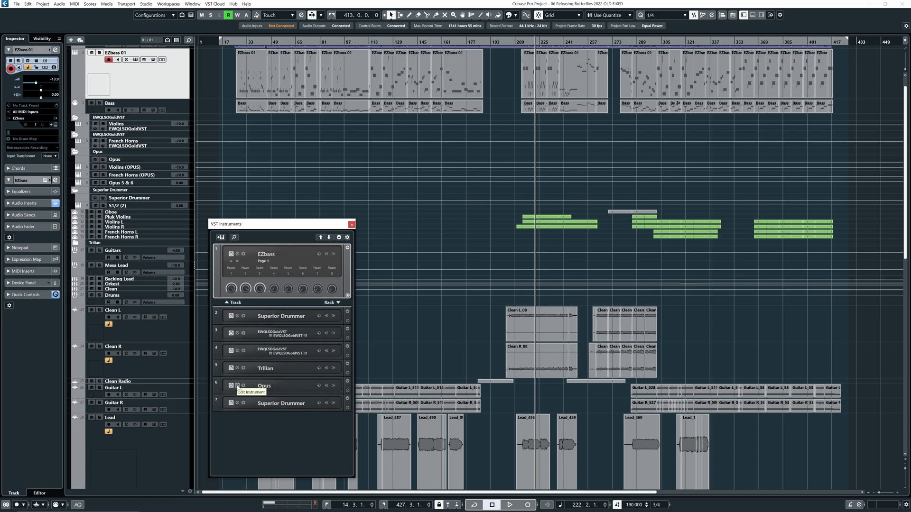
{"action": "left_click", "coordinate": [237, 386]}
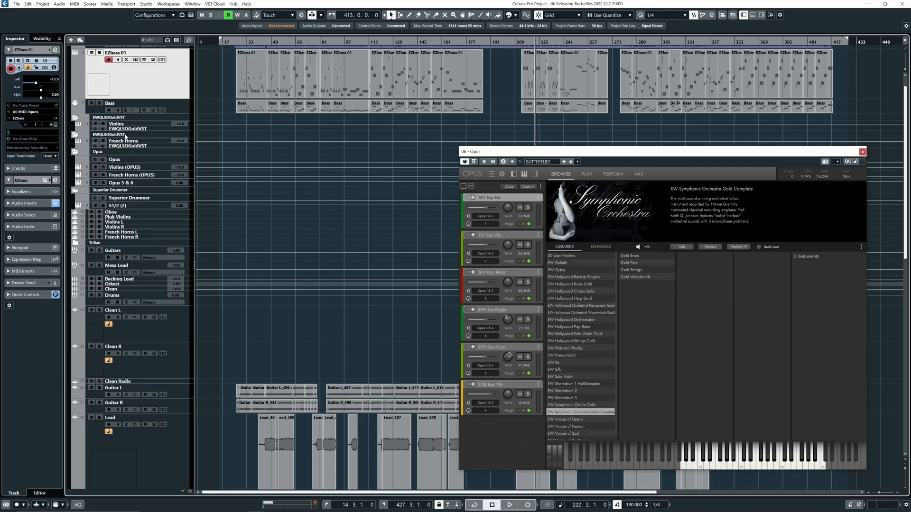
{"action": "left_click", "coordinate": [121, 124]}
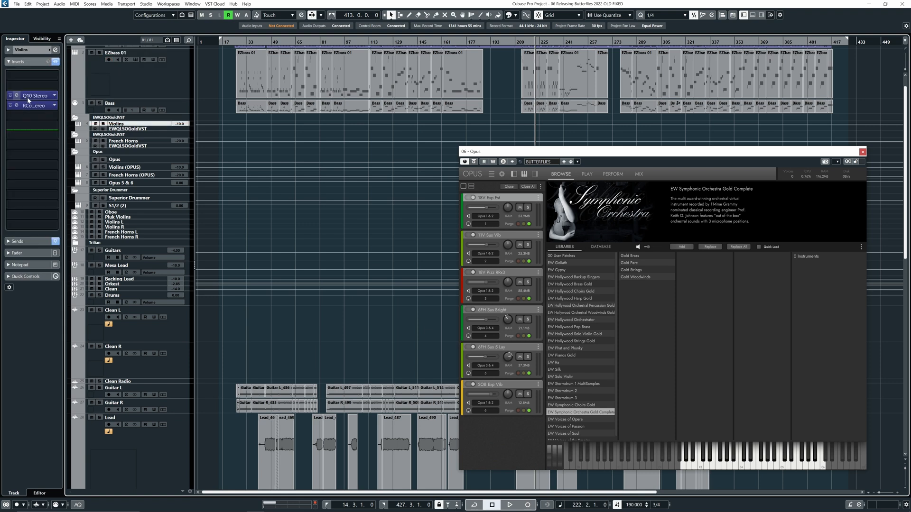
{"action": "left_click", "coordinate": [129, 169]}
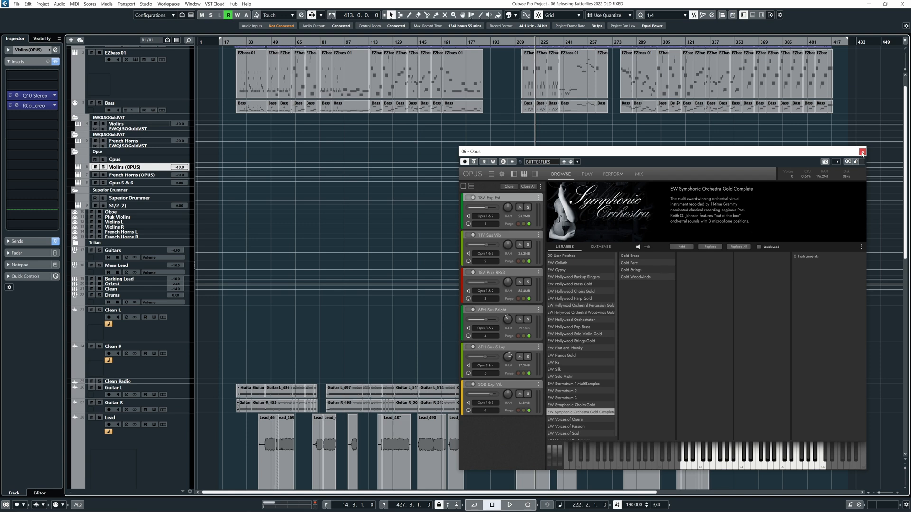
{"action": "left_click", "coordinate": [862, 153]}
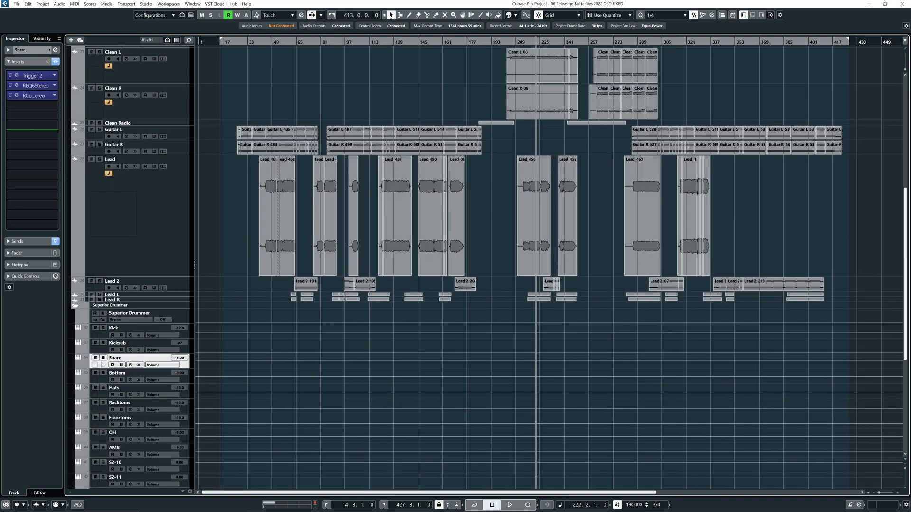
- View the Trigger 2 insert on the Snare channel and close its window
{"action": "left_click", "coordinate": [17, 76]}
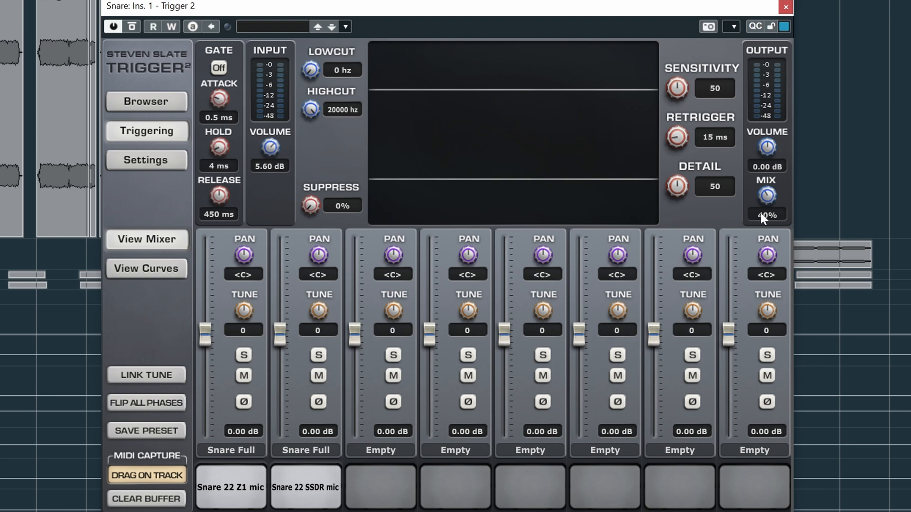
{"action": "left_click", "coordinate": [787, 7]}
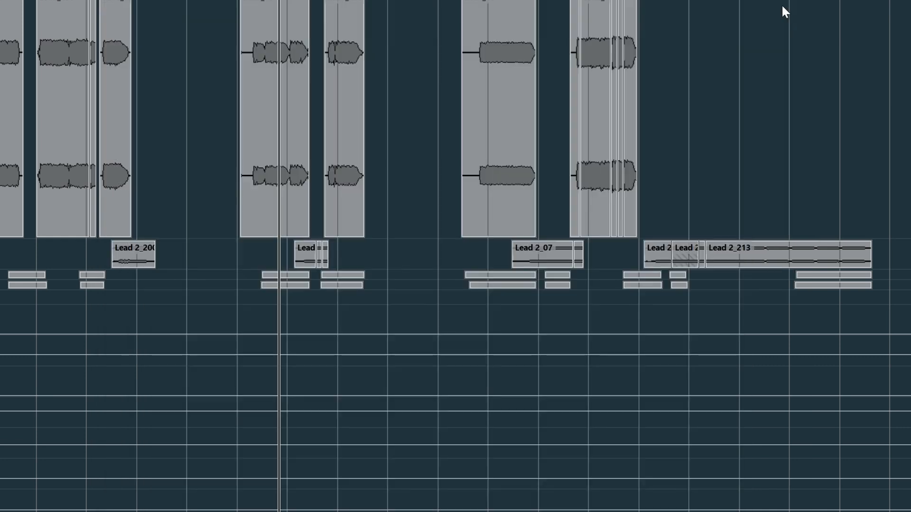
- Listen to the song's first section while examining the instrument, guitar, lead and drum tracks, and stop playback around bar 81
{"action": "scroll", "coordinate": [218, 58], "scroll_direction": "up", "scroll_amount": 3}
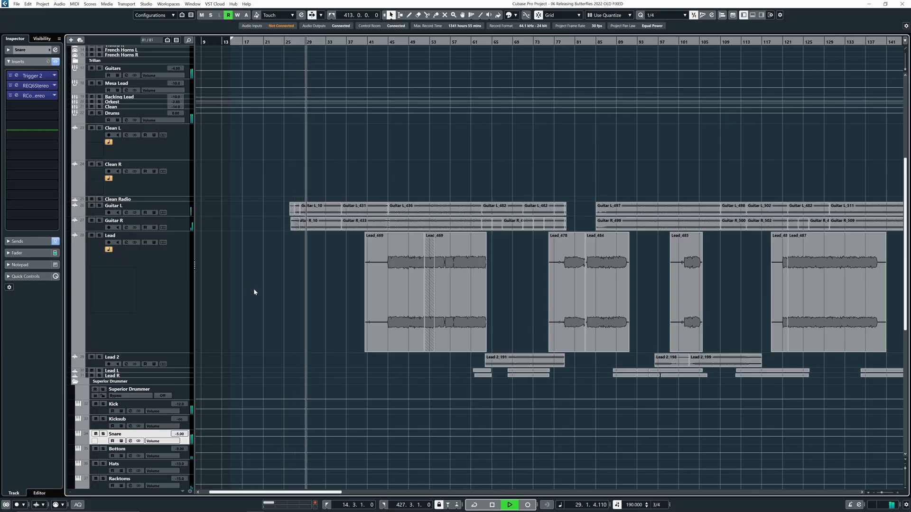
{"action": "scroll", "coordinate": [244, 284], "scroll_direction": "up", "scroll_amount": 6}
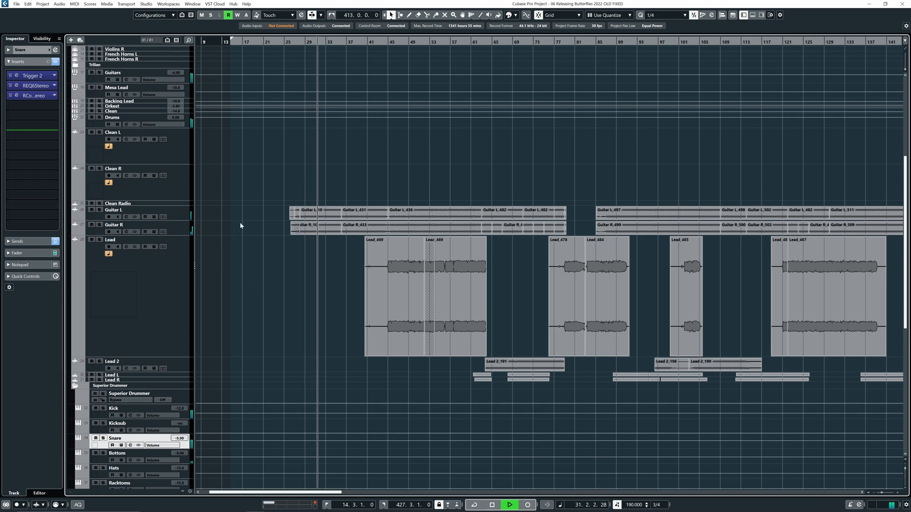
{"action": "scroll", "coordinate": [254, 346], "scroll_direction": "up", "scroll_amount": 1}
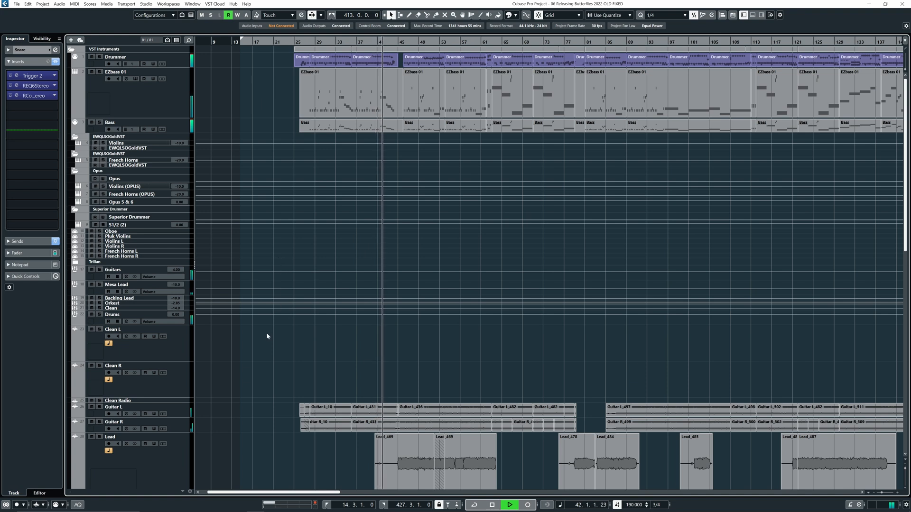
{"action": "scroll", "coordinate": [258, 375], "scroll_direction": "down", "scroll_amount": 1}
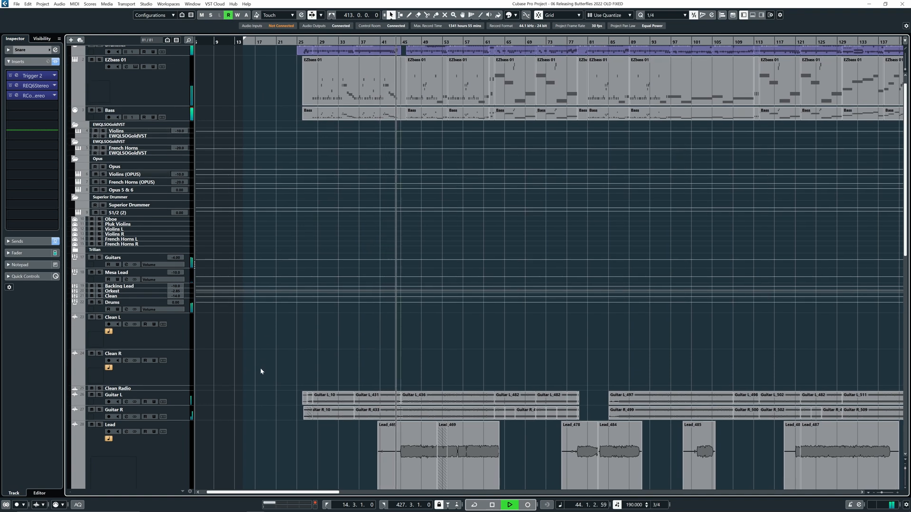
{"action": "scroll", "coordinate": [260, 368], "scroll_direction": "down", "scroll_amount": 3}
{"action": "scroll", "coordinate": [261, 338], "scroll_direction": "down", "scroll_amount": 10}
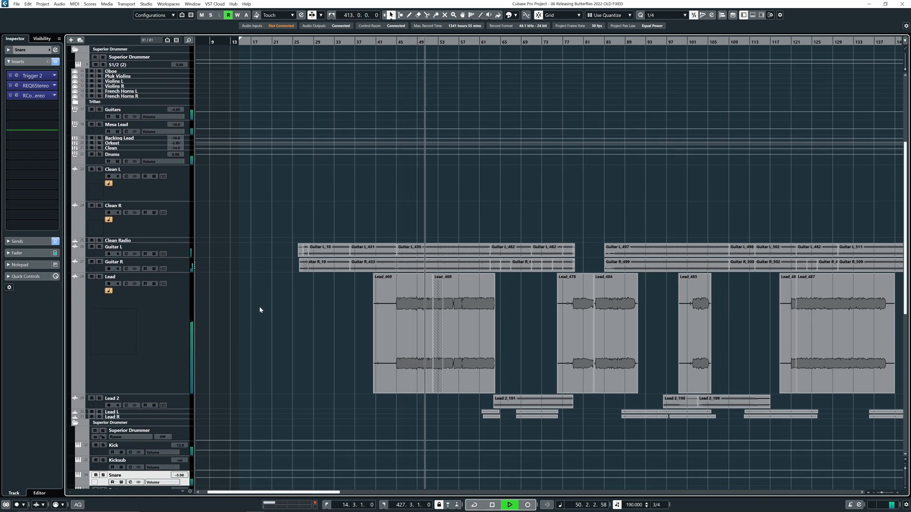
{"action": "scroll", "coordinate": [271, 326], "scroll_direction": "right", "scroll_amount": 2}
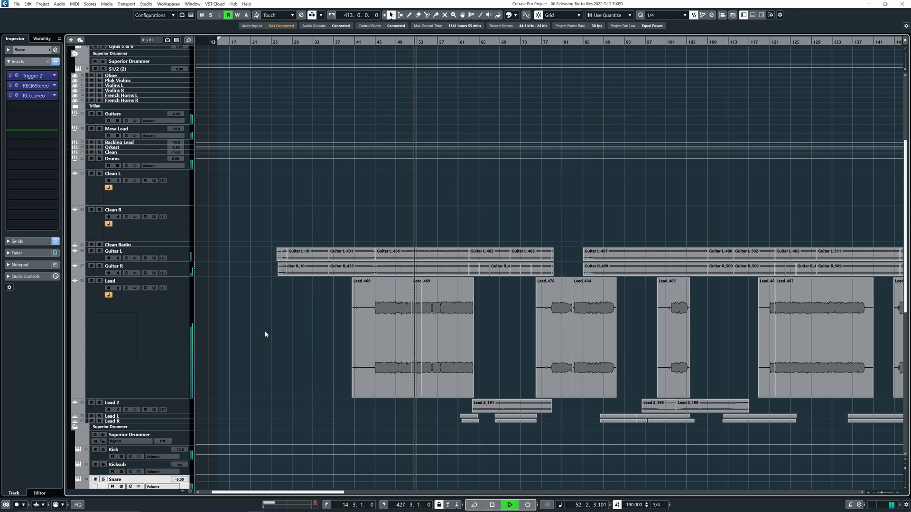
{"action": "scroll", "coordinate": [264, 326], "scroll_direction": "down", "scroll_amount": 1}
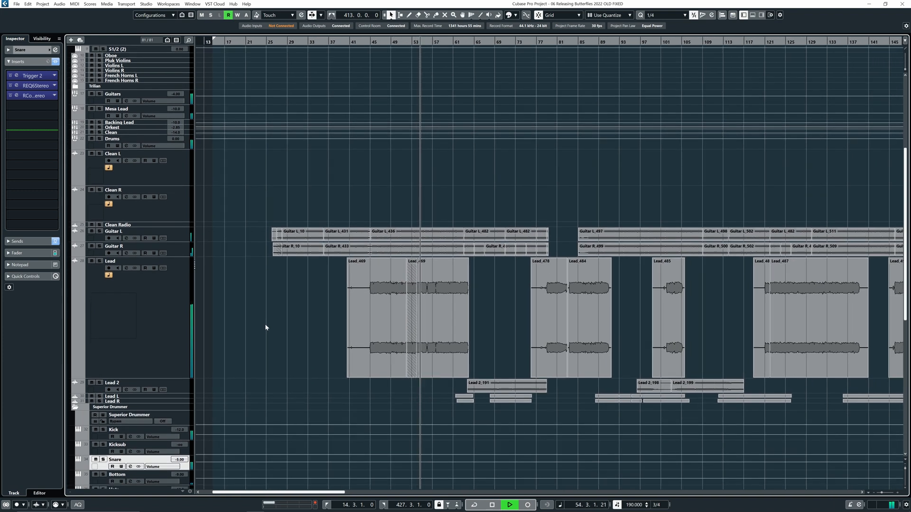
{"action": "scroll", "coordinate": [268, 327], "scroll_direction": "up", "scroll_amount": 1}
{"action": "scroll", "coordinate": [271, 329], "scroll_direction": "right", "scroll_amount": 3}
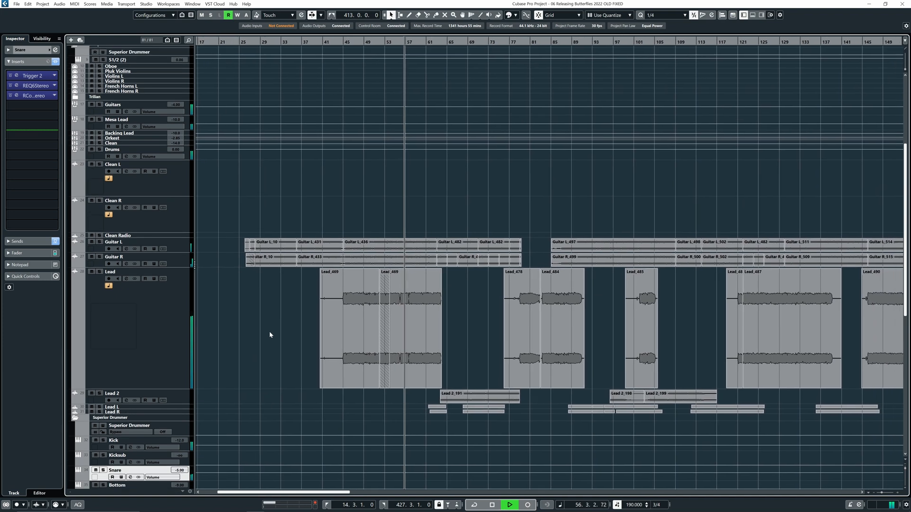
{"action": "scroll", "coordinate": [268, 332], "scroll_direction": "right", "scroll_amount": 1}
{"action": "scroll", "coordinate": [268, 331], "scroll_direction": "up", "scroll_amount": 1}
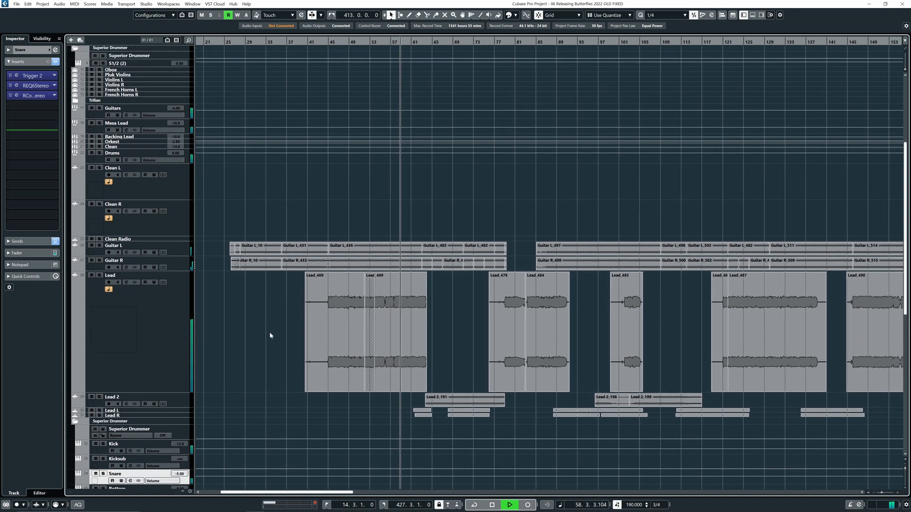
{"action": "scroll", "coordinate": [270, 331], "scroll_direction": "down", "scroll_amount": 3}
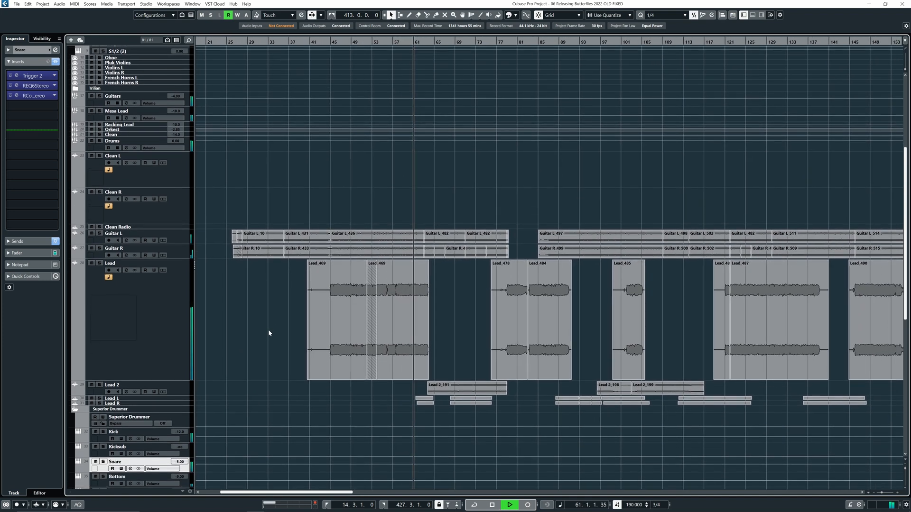
{"action": "scroll", "coordinate": [271, 306], "scroll_direction": "left", "scroll_amount": 1}
{"action": "scroll", "coordinate": [270, 306], "scroll_direction": "down", "scroll_amount": 2}
{"action": "scroll", "coordinate": [269, 284], "scroll_direction": "down", "scroll_amount": 8}
{"action": "scroll", "coordinate": [269, 284], "scroll_direction": "left", "scroll_amount": 1}
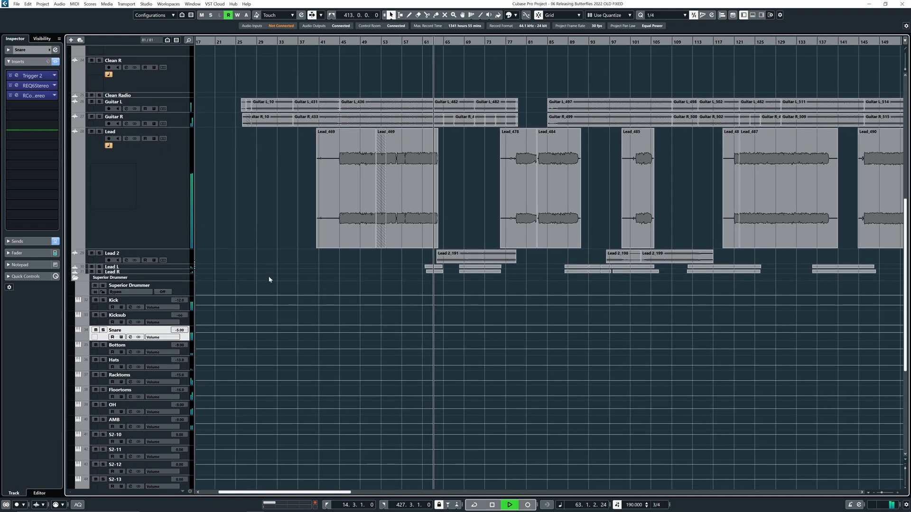
{"action": "scroll", "coordinate": [275, 294], "scroll_direction": "down", "scroll_amount": 7}
{"action": "scroll", "coordinate": [287, 236], "scroll_direction": "up", "scroll_amount": 11}
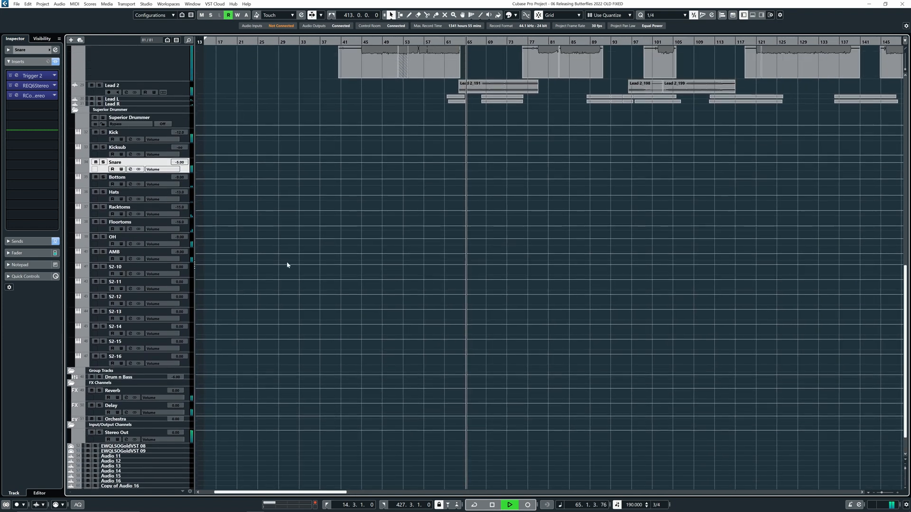
{"action": "scroll", "coordinate": [285, 333], "scroll_direction": "left", "scroll_amount": 1}
{"action": "scroll", "coordinate": [285, 333], "scroll_direction": "up", "scroll_amount": 5}
{"action": "scroll", "coordinate": [266, 307], "scroll_direction": "right", "scroll_amount": 3}
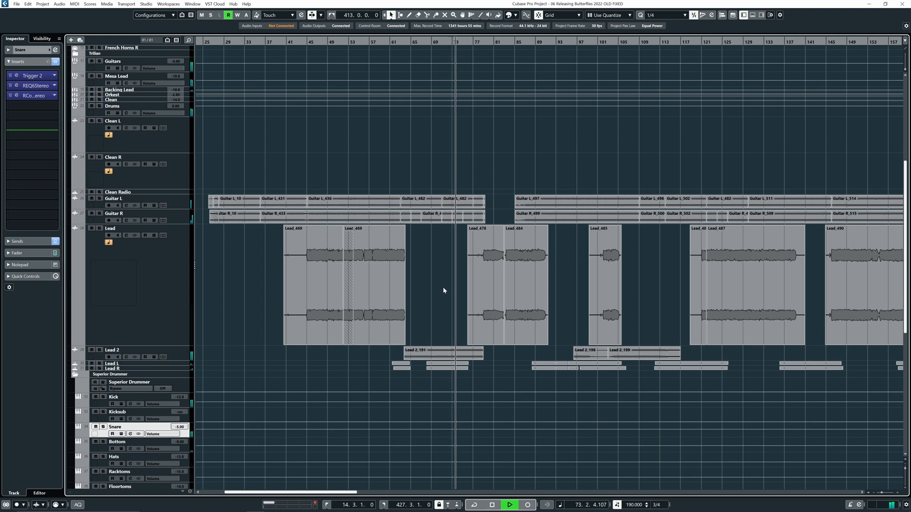
{"action": "scroll", "coordinate": [436, 285], "scroll_direction": "right", "scroll_amount": 3}
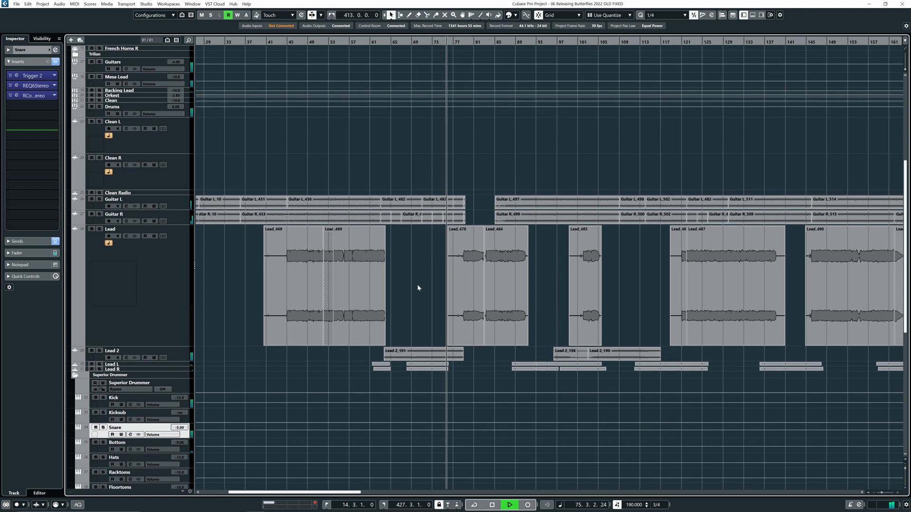
{"action": "scroll", "coordinate": [418, 288], "scroll_direction": "right", "scroll_amount": 3}
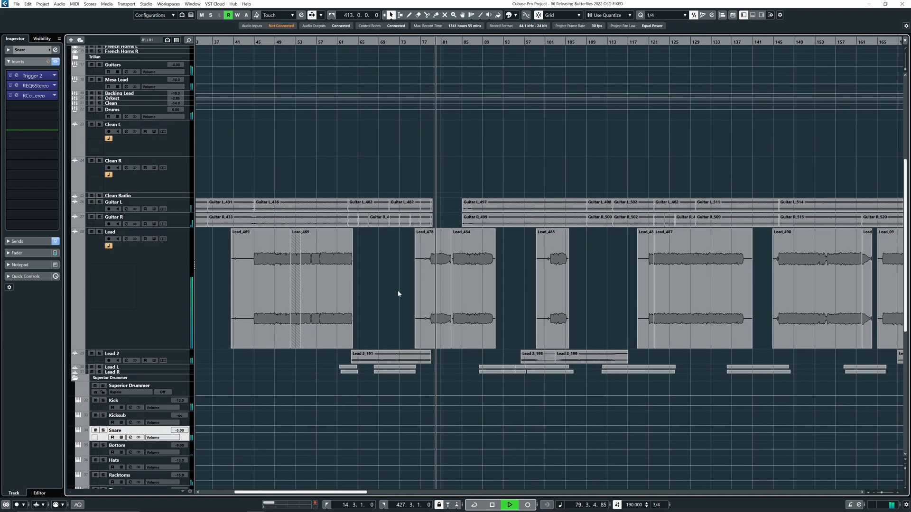
{"action": "key", "text": "space"}
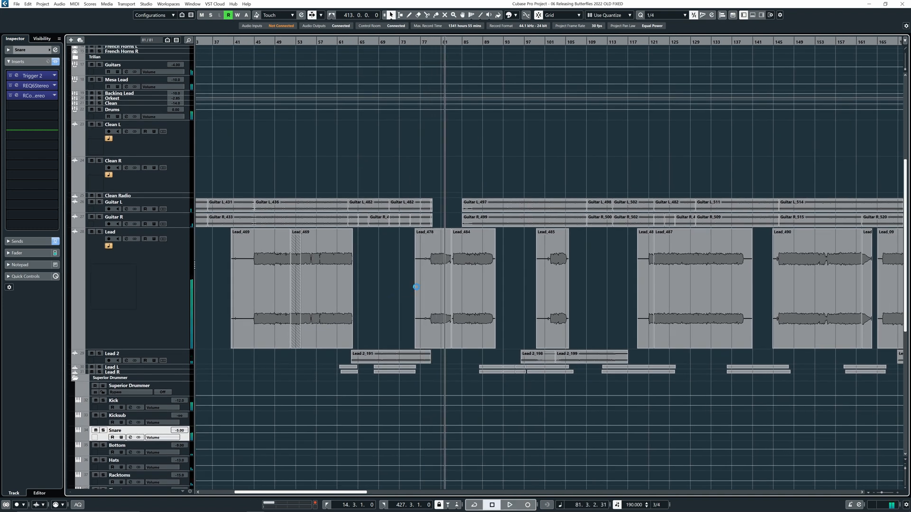
- Move the playhead to about bar 212, just before the plucked violins enter, and start playback
{"action": "scroll", "coordinate": [590, 181], "scroll_direction": "up", "scroll_amount": 2}
{"action": "scroll", "coordinate": [386, 220], "scroll_direction": "down", "scroll_amount": 6}
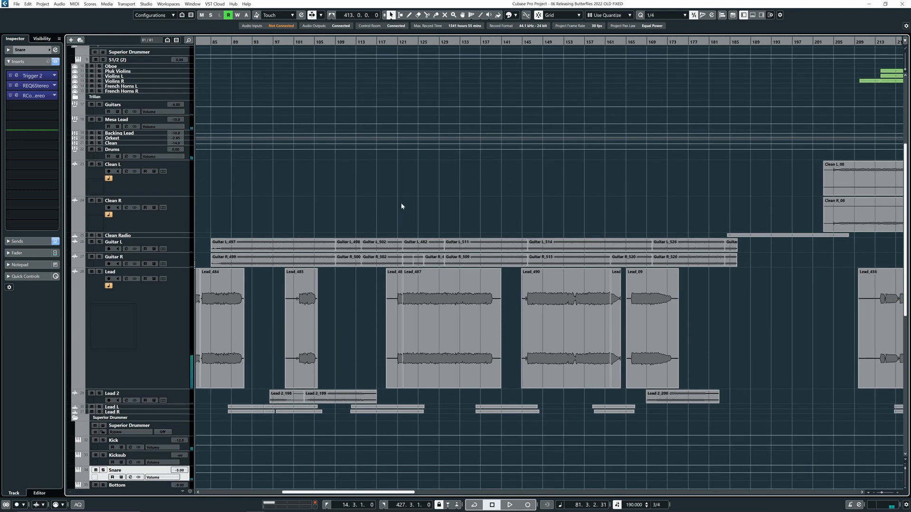
{"action": "scroll", "coordinate": [499, 238], "scroll_direction": "down", "scroll_amount": 3}
{"action": "scroll", "coordinate": [579, 279], "scroll_direction": "up", "scroll_amount": 8}
{"action": "left_click", "coordinate": [505, 43]}
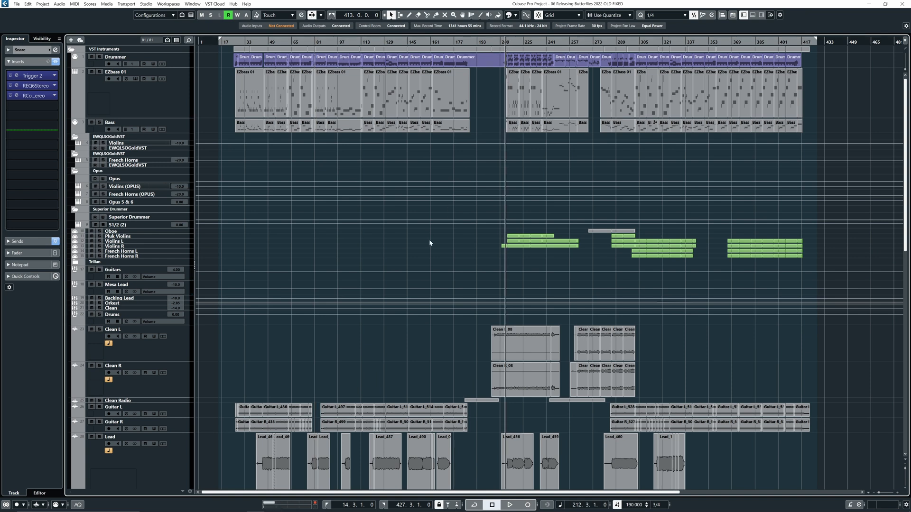
{"action": "scroll", "coordinate": [431, 252], "scroll_direction": "up", "scroll_amount": 4}
{"action": "scroll", "coordinate": [386, 220], "scroll_direction": "down", "scroll_amount": 2}
{"action": "key", "text": "space"}
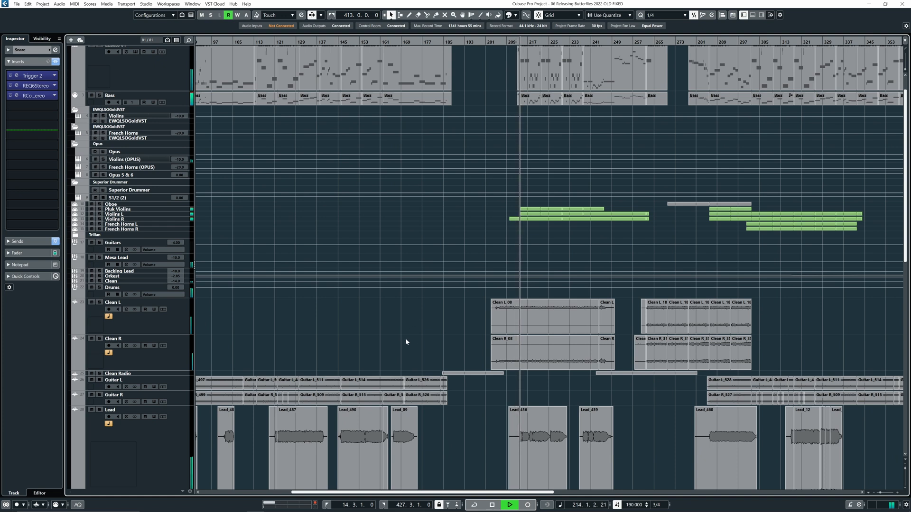
- Solo the Violins (OPUS) channel during playback to hear the orchestral part alone, and unsolo it to return to the full mix
{"action": "scroll", "coordinate": [405, 341], "scroll_direction": "down", "scroll_amount": 2}
{"action": "scroll", "coordinate": [395, 244], "scroll_direction": "down", "scroll_amount": 3}
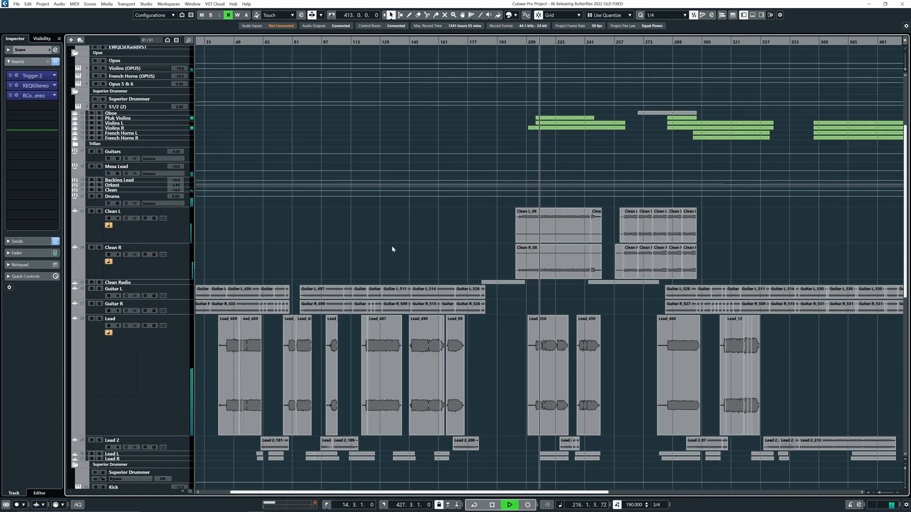
{"action": "scroll", "coordinate": [394, 266], "scroll_direction": "up", "scroll_amount": 3}
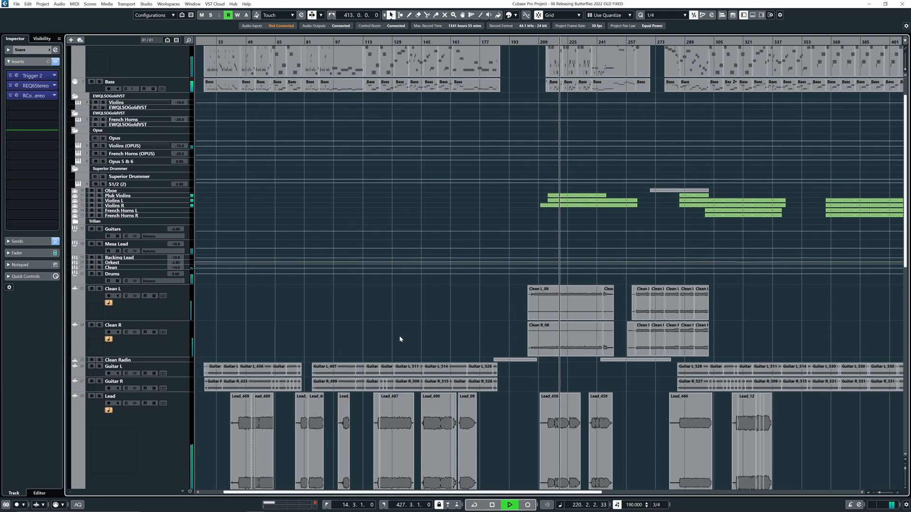
{"action": "left_click", "coordinate": [104, 146]}
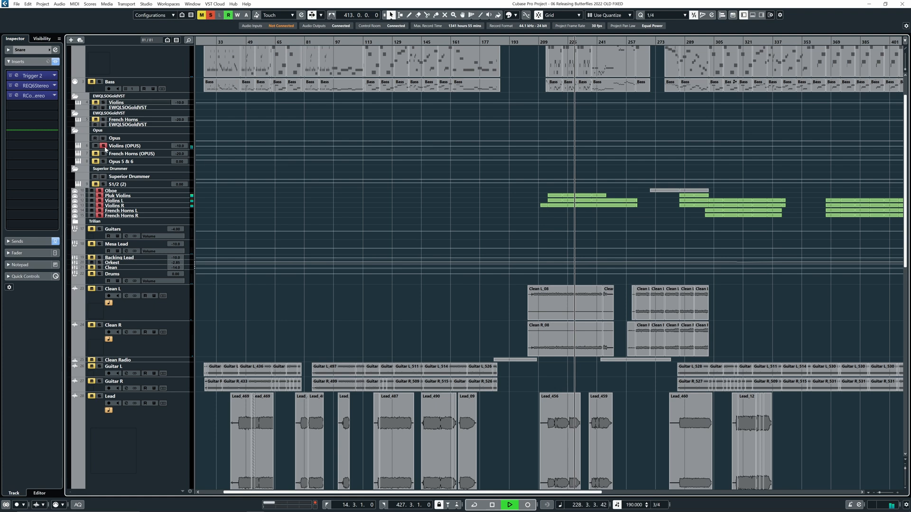
{"action": "left_click", "coordinate": [104, 147]}
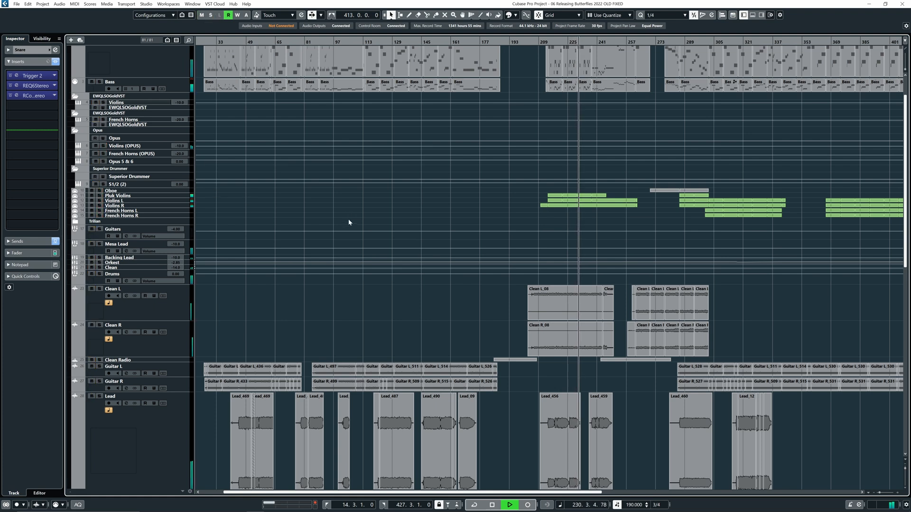
{"action": "scroll", "coordinate": [343, 292], "scroll_direction": "down", "scroll_amount": 5}
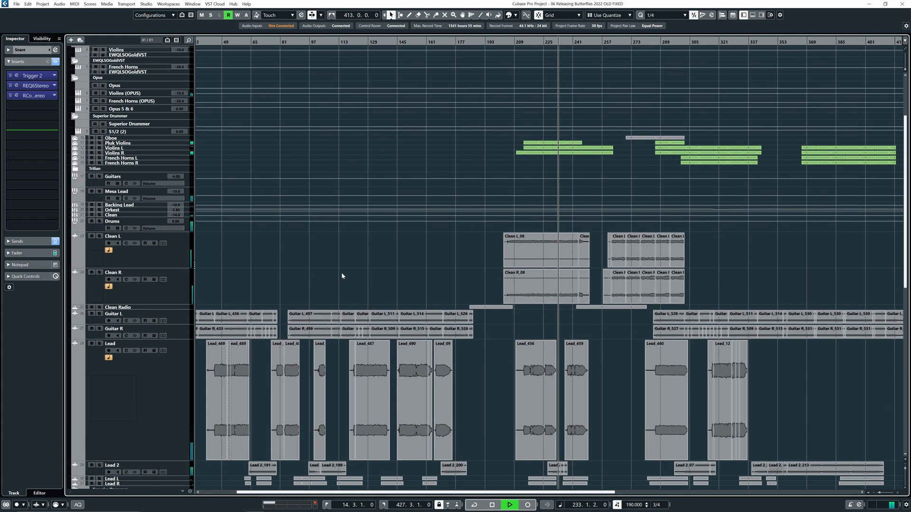
- Listen to the full mix while looking over the orchestral, guitar and lead tracks, and stop playback around bar 247
{"action": "scroll", "coordinate": [343, 255], "scroll_direction": "down", "scroll_amount": 3}
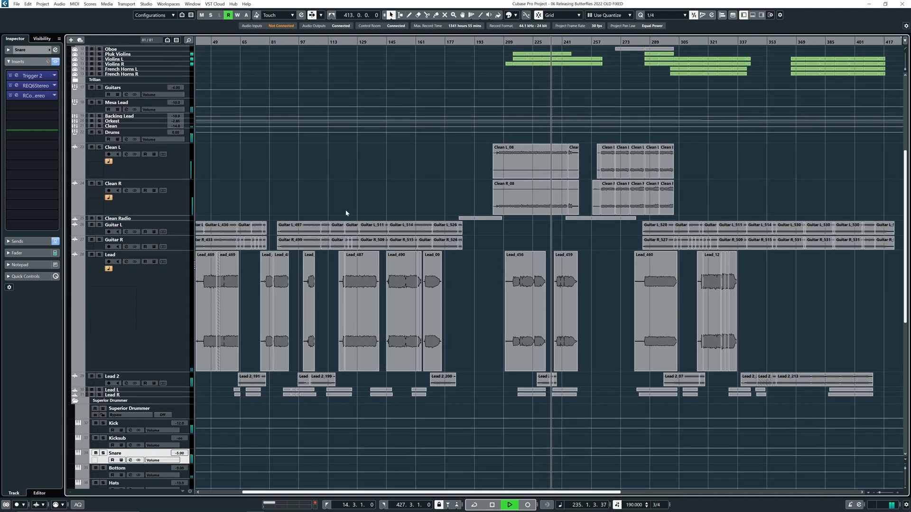
{"action": "scroll", "coordinate": [342, 219], "scroll_direction": "up", "scroll_amount": 3}
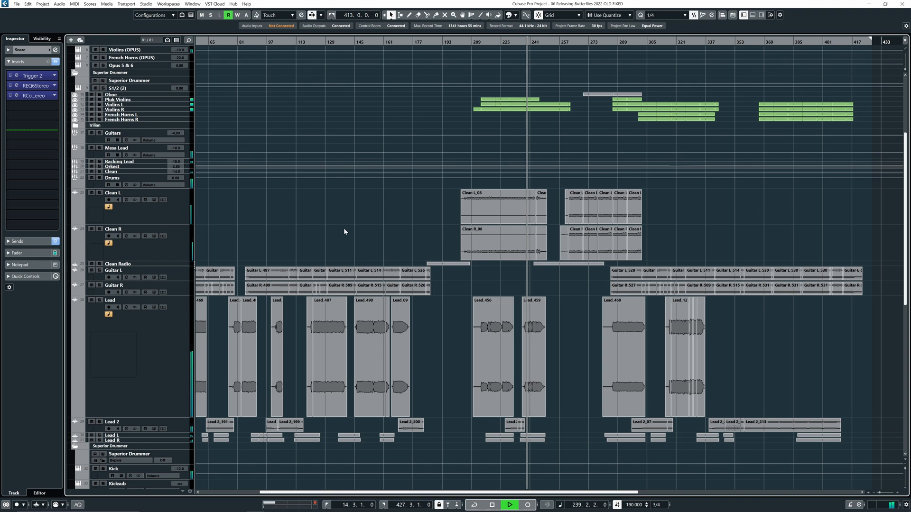
{"action": "scroll", "coordinate": [343, 234], "scroll_direction": "up", "scroll_amount": 1}
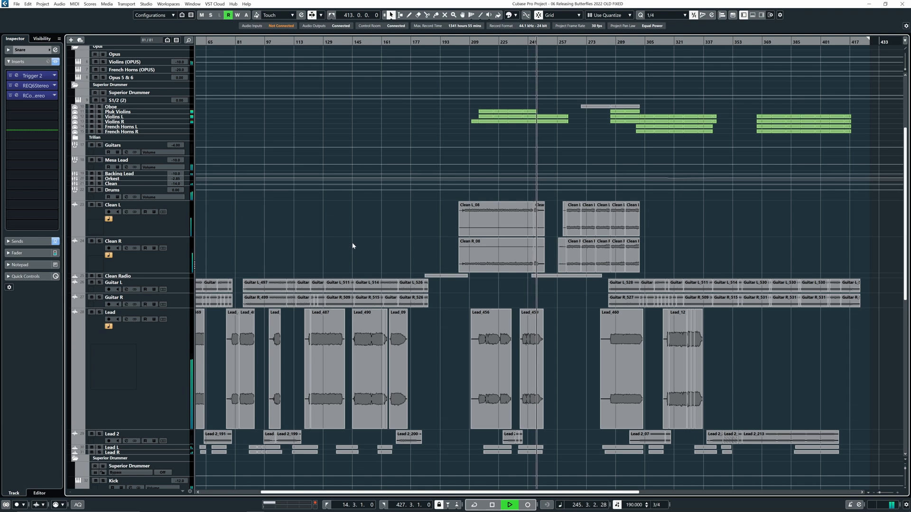
{"action": "key", "text": "space"}
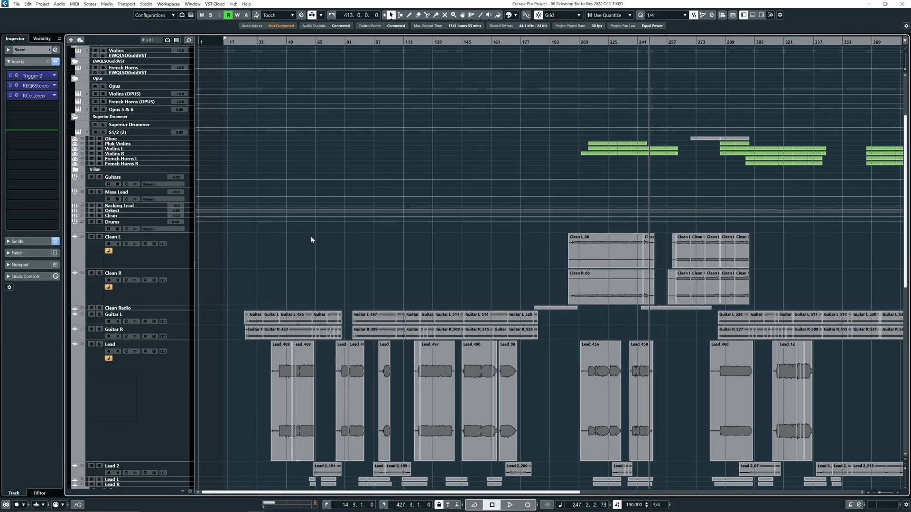
- Open the Superior Drummer instruments from the VST Instruments rack and display the Metal Foundry drum kit for inspection
{"action": "key", "text": "F11"}
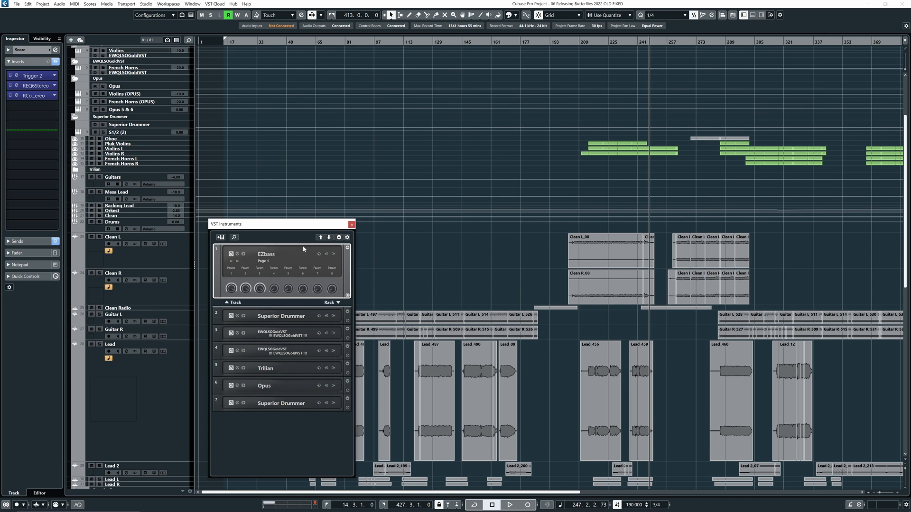
{"action": "left_click", "coordinate": [237, 316]}
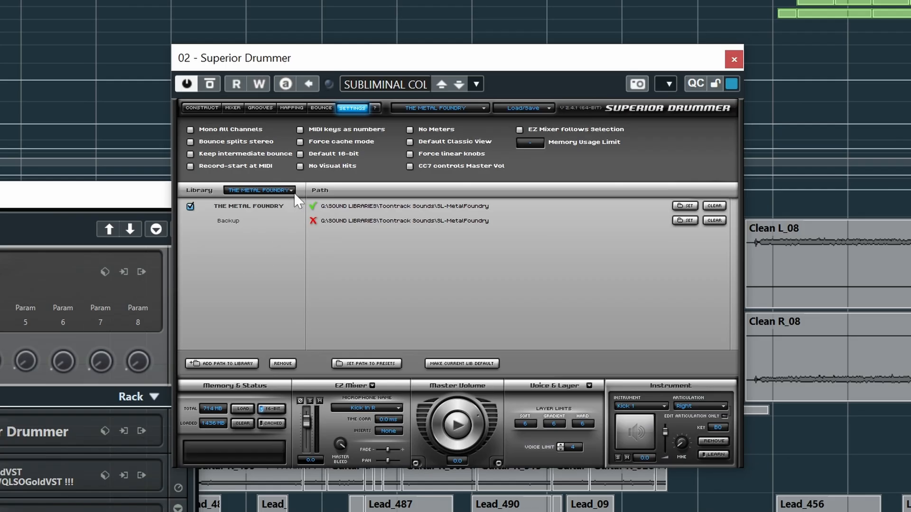
{"action": "left_click", "coordinate": [202, 108]}
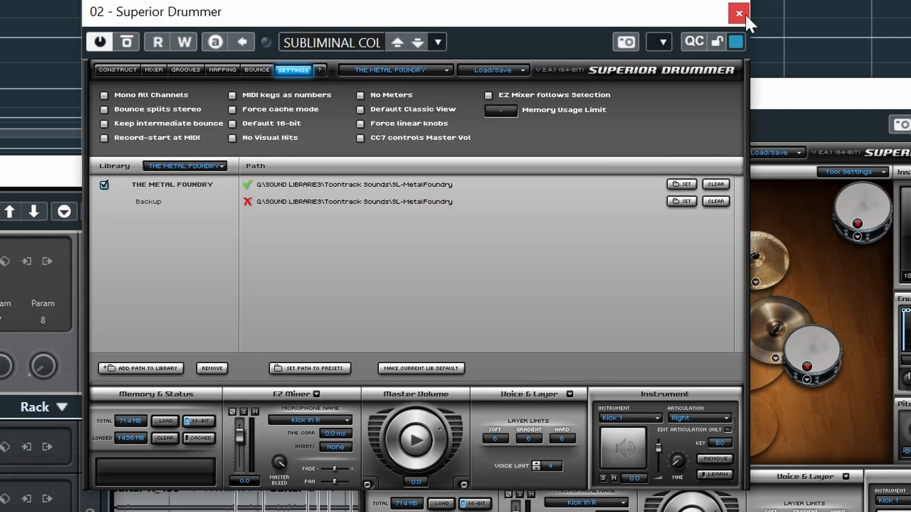
{"action": "left_click", "coordinate": [738, 13]}
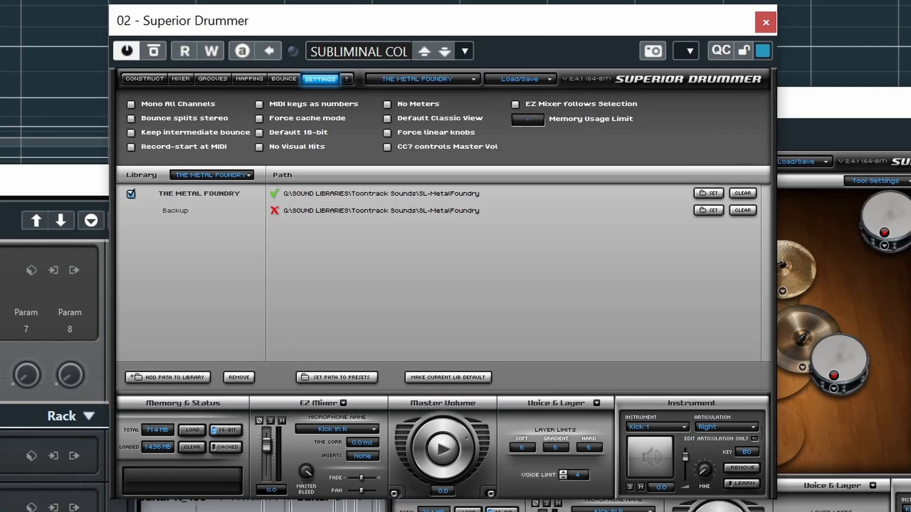
{"action": "left_click", "coordinate": [147, 78]}
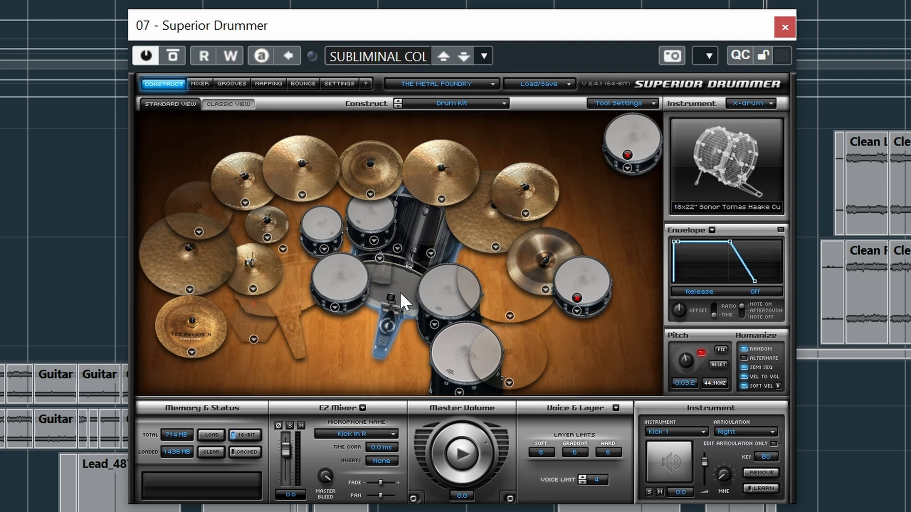
- View the drum models assigned to Kick 1 and the main snare in the Superior Drummer kit, closing each model list
{"action": "left_click", "coordinate": [398, 306]}
{"action": "right_click", "coordinate": [394, 258]}
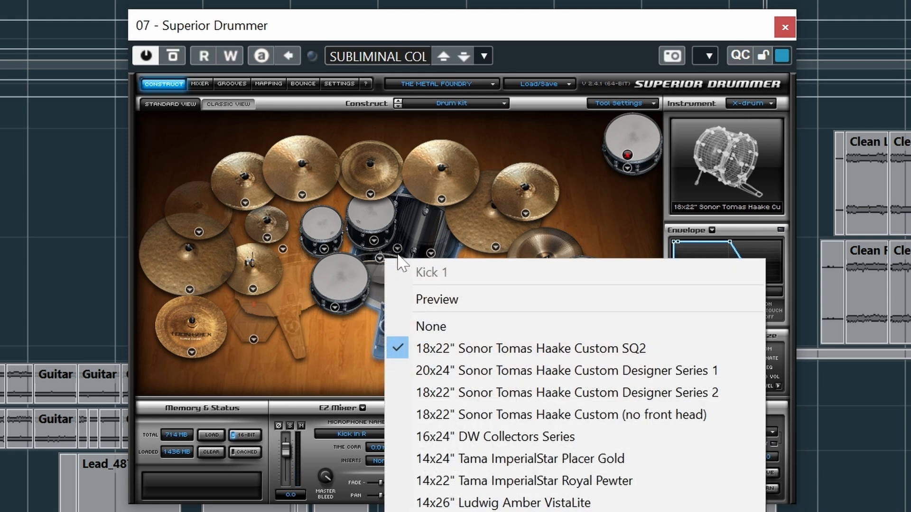
{"action": "left_click", "coordinate": [340, 384]}
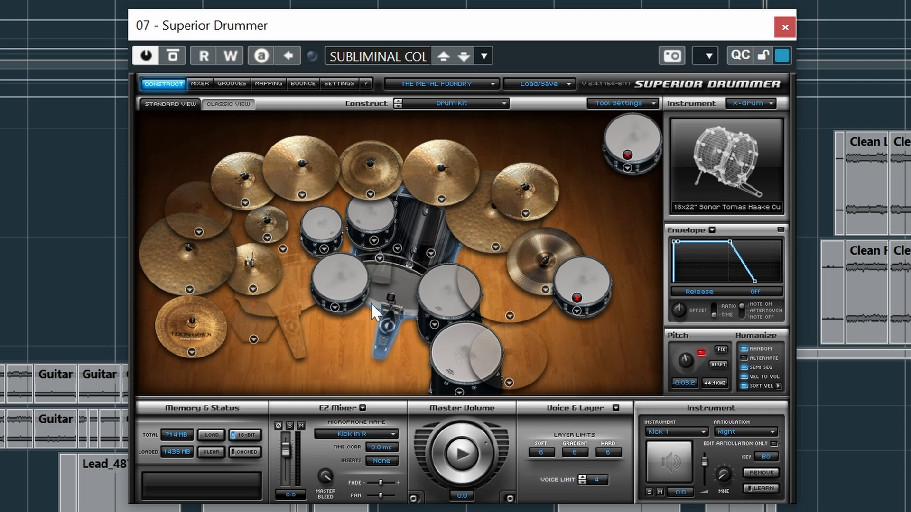
{"action": "right_click", "coordinate": [393, 261]}
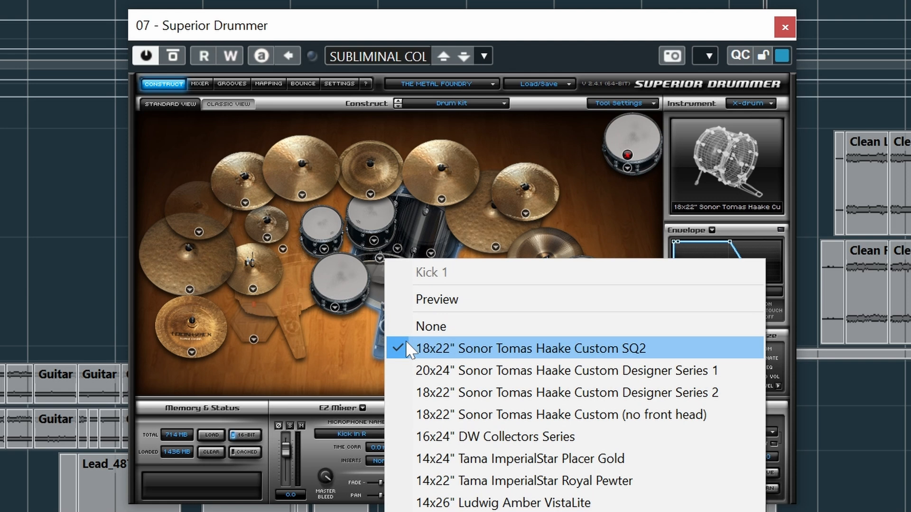
{"action": "left_click", "coordinate": [341, 374]}
{"action": "right_click", "coordinate": [327, 311]}
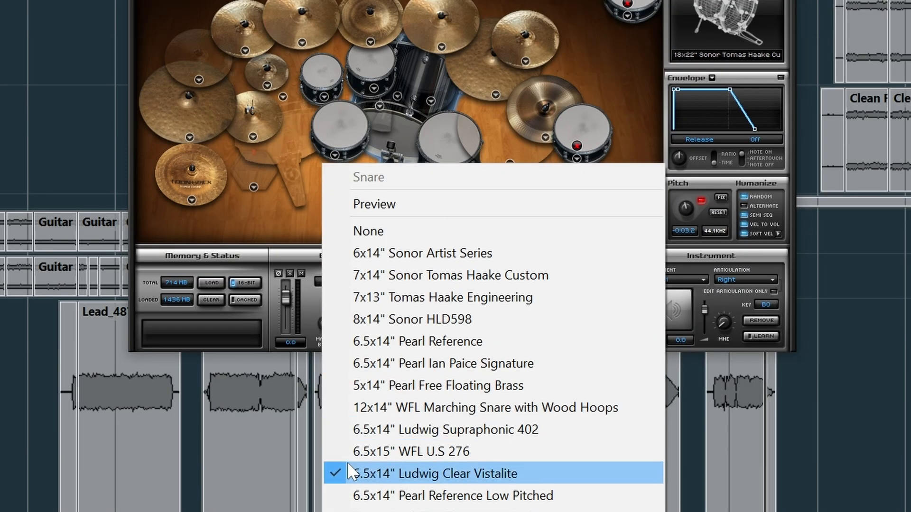
{"action": "left_click", "coordinate": [268, 232]}
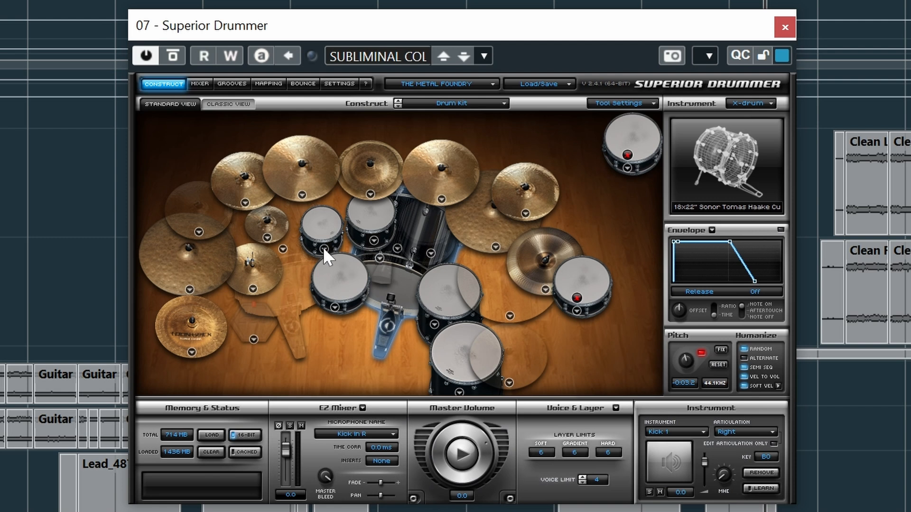
- View the drum models assigned to the rack toms and floor toms, closing each model list
{"action": "left_click", "coordinate": [324, 97]}
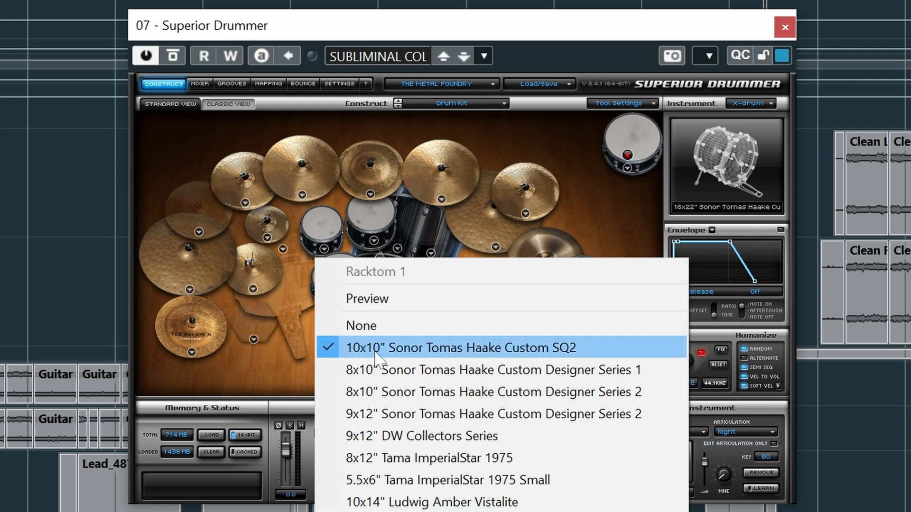
{"action": "left_click", "coordinate": [372, 241]}
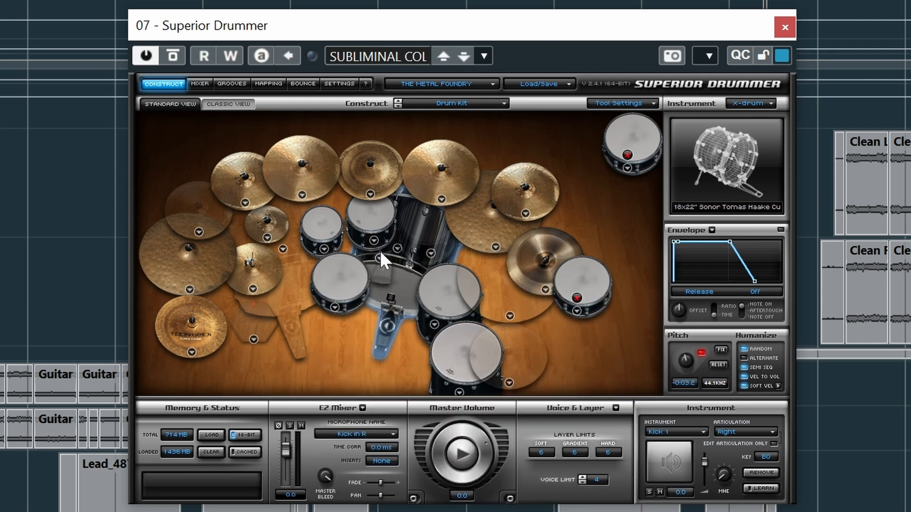
{"action": "left_click", "coordinate": [374, 241]}
{"action": "left_click", "coordinate": [377, 216]}
{"action": "left_click", "coordinate": [434, 324]}
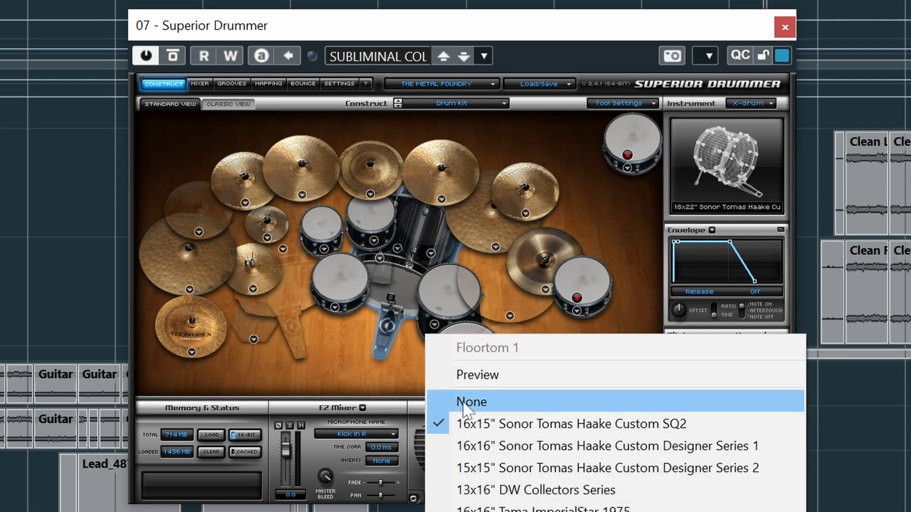
{"action": "left_click", "coordinate": [366, 371]}
{"action": "left_click", "coordinate": [458, 392]}
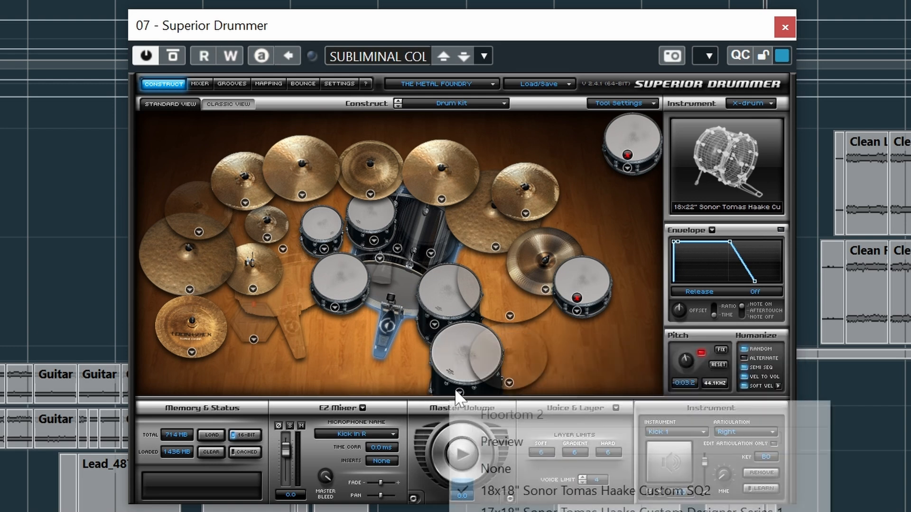
{"action": "left_click", "coordinate": [382, 378]}
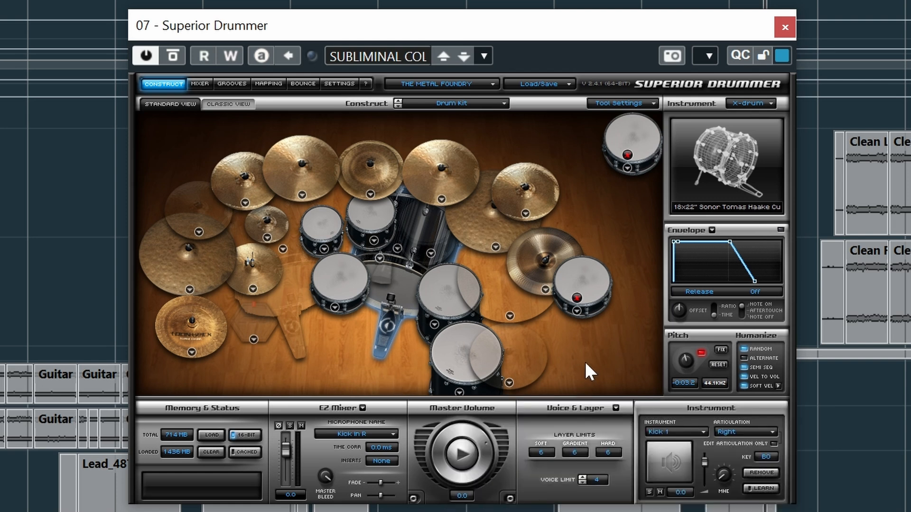
- View the drum models assigned to the two extra snares, X1-Snare and X2-Snare, closing each model list
{"action": "left_click", "coordinate": [576, 312]}
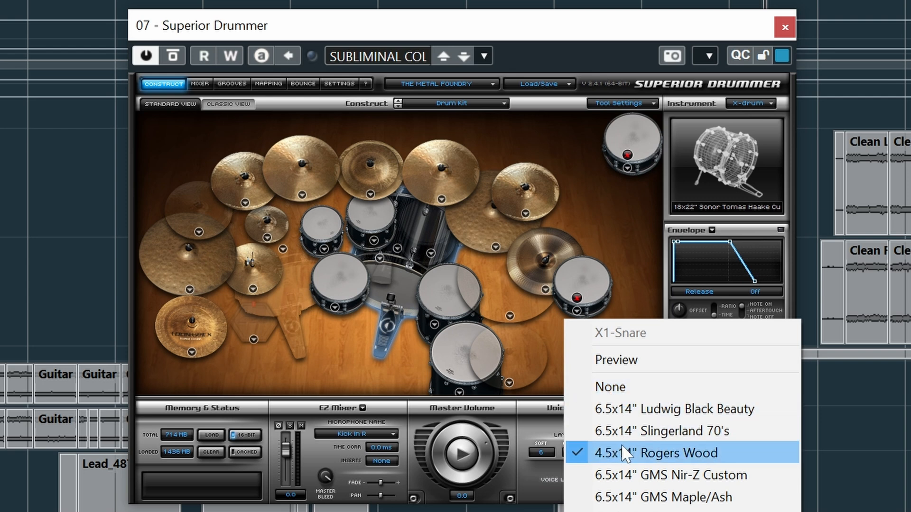
{"action": "left_click", "coordinate": [583, 408]}
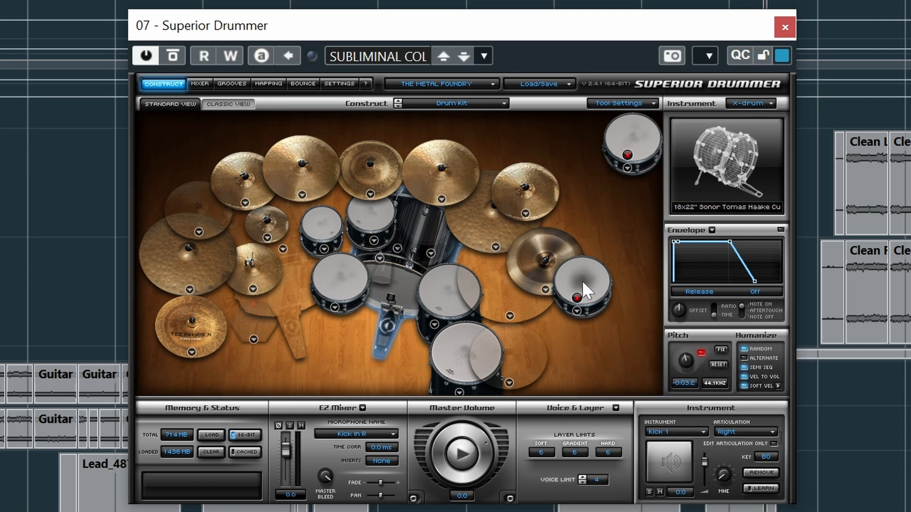
{"action": "left_click", "coordinate": [627, 168]}
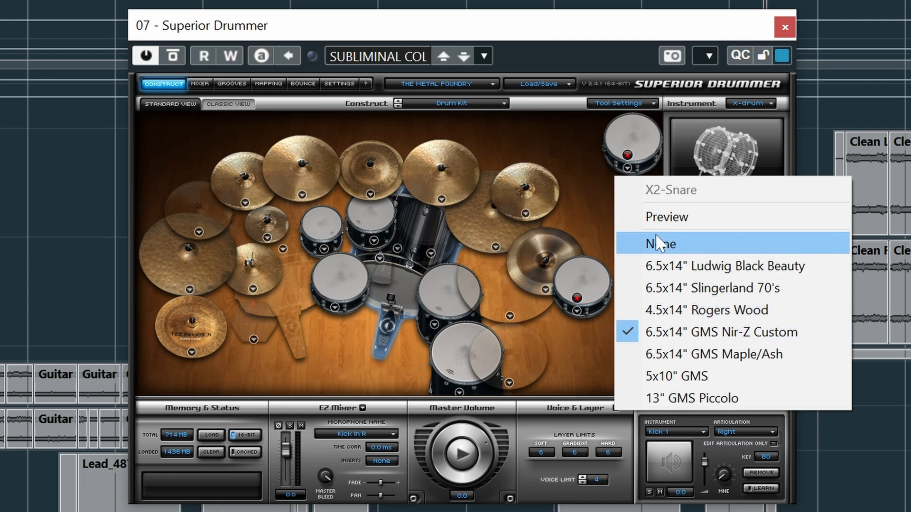
{"action": "left_click", "coordinate": [639, 137]}
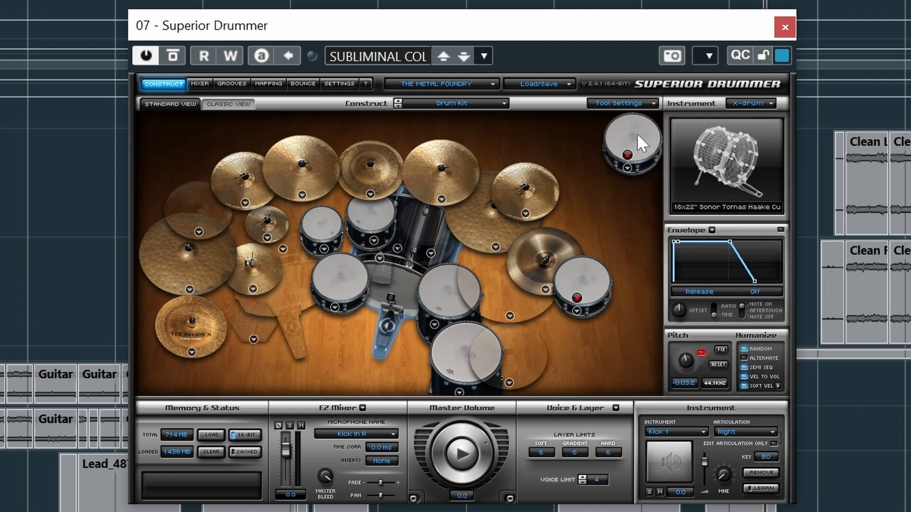
{"action": "left_click", "coordinate": [577, 311]}
{"action": "left_click", "coordinate": [592, 474]}
{"action": "left_click", "coordinate": [577, 312]}
{"action": "left_click", "coordinate": [597, 452]}
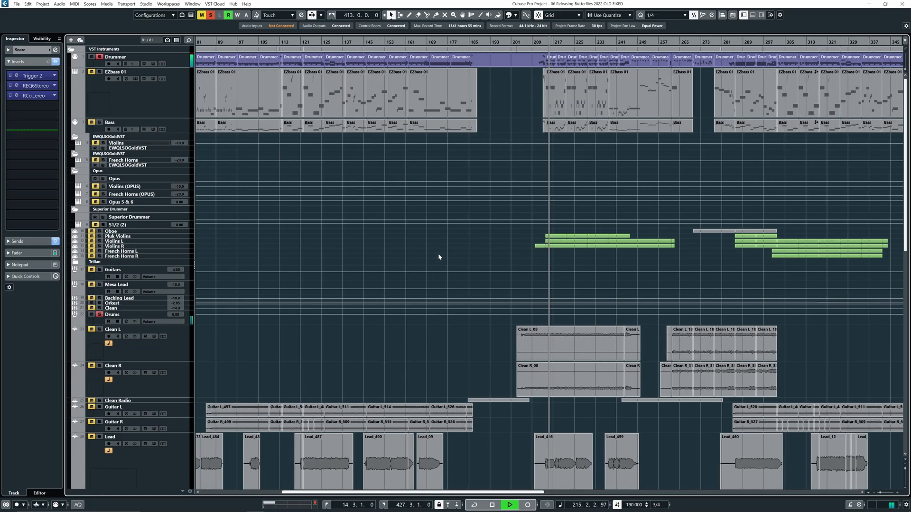
- Listen to the soloed drums from about bar 215, moving the playhead back to about bar 176 during playback
{"action": "key", "text": "h"}
{"action": "key", "text": "h"}
{"action": "left_click_drag", "start_coordinate": [463, 251], "coordinate": [367, 246]}
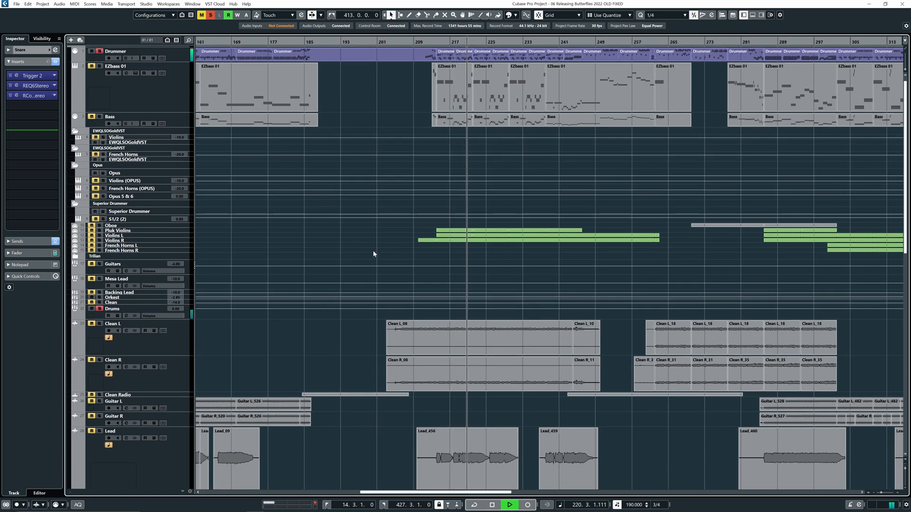
{"action": "left_click_drag", "start_coordinate": [371, 251], "coordinate": [371, 244]}
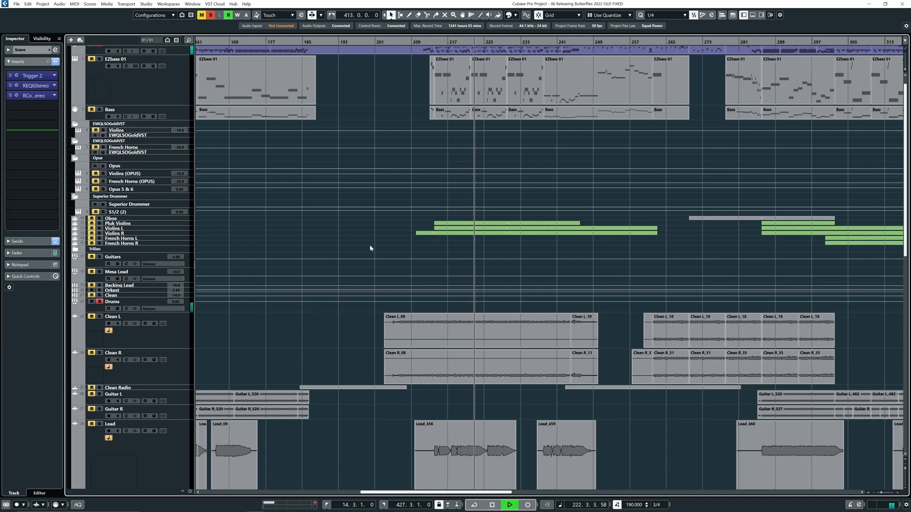
{"action": "key", "text": "g"}
{"action": "key", "text": "g"}
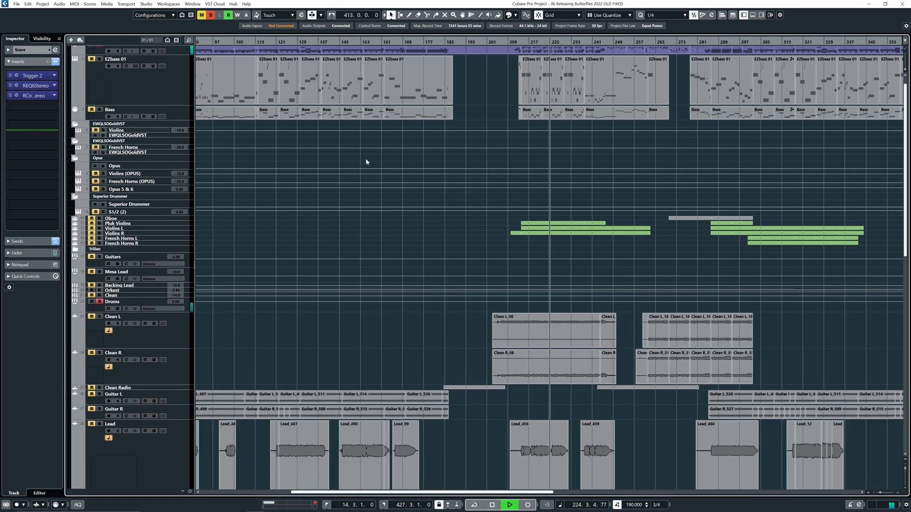
{"action": "left_click", "coordinate": [426, 42]}
{"action": "left_click_drag", "start_coordinate": [433, 238], "coordinate": [417, 252]}
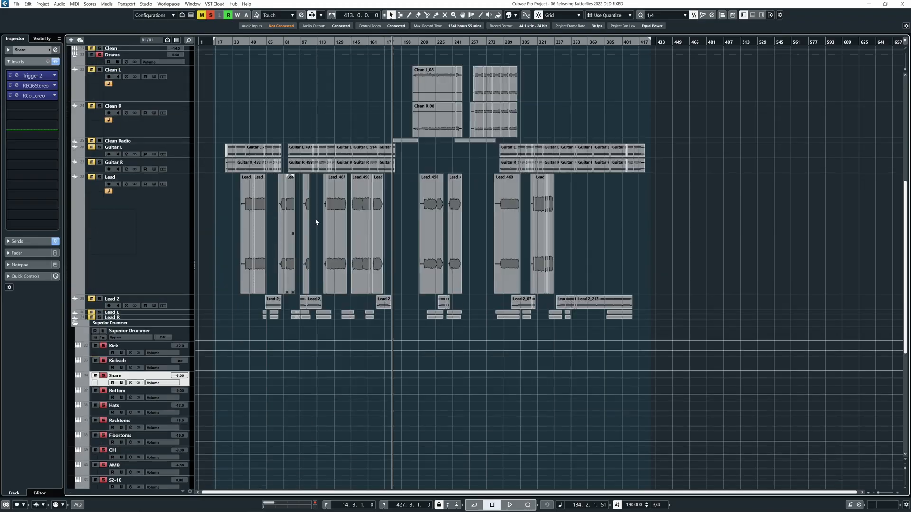
- Select the Kick channel and show its REQ 6 and Q10 equalizer inserts next to each other
{"action": "scroll", "coordinate": [315, 219], "scroll_direction": "down", "scroll_amount": 3}
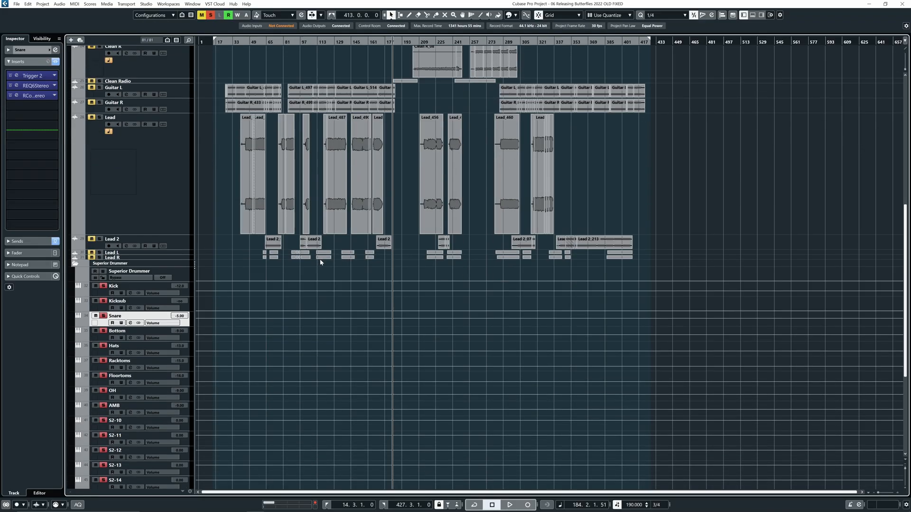
{"action": "left_click", "coordinate": [105, 295]}
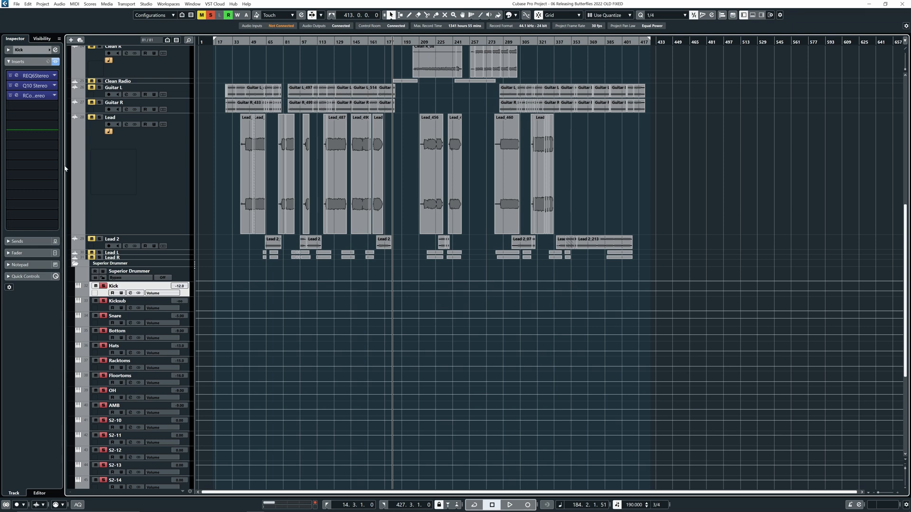
{"action": "left_click", "coordinate": [16, 75]}
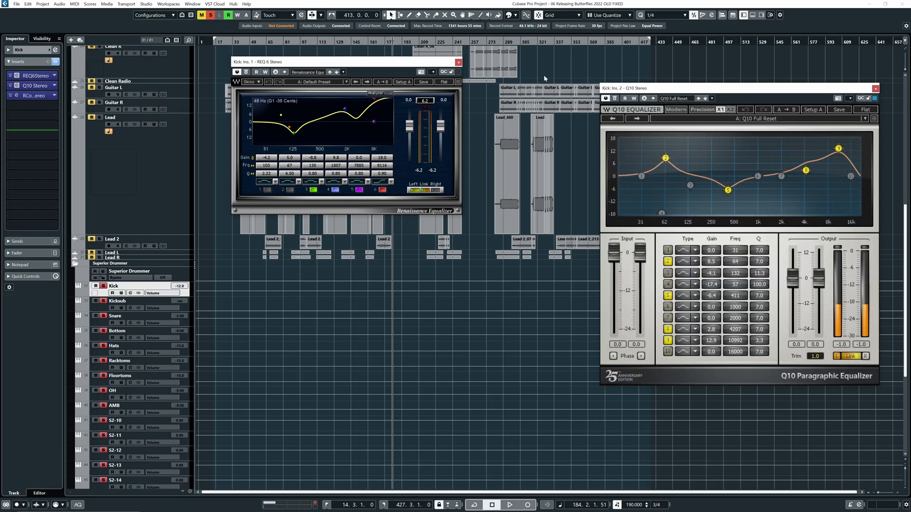
{"action": "left_click_drag", "start_coordinate": [625, 95], "coordinate": [490, 66]}
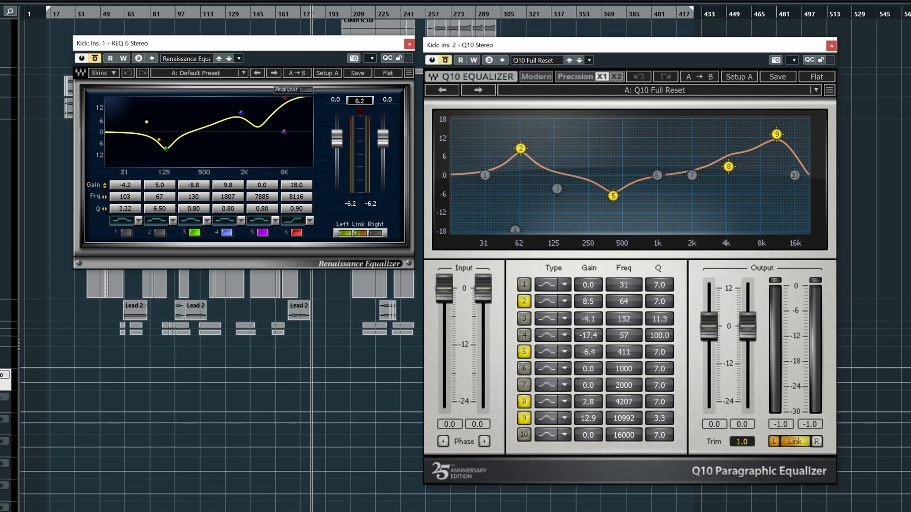
- Reopen the Superior Drummer instruments from the VST Instruments rack to show the kit containing Kick 1
{"action": "key", "text": "F11"}
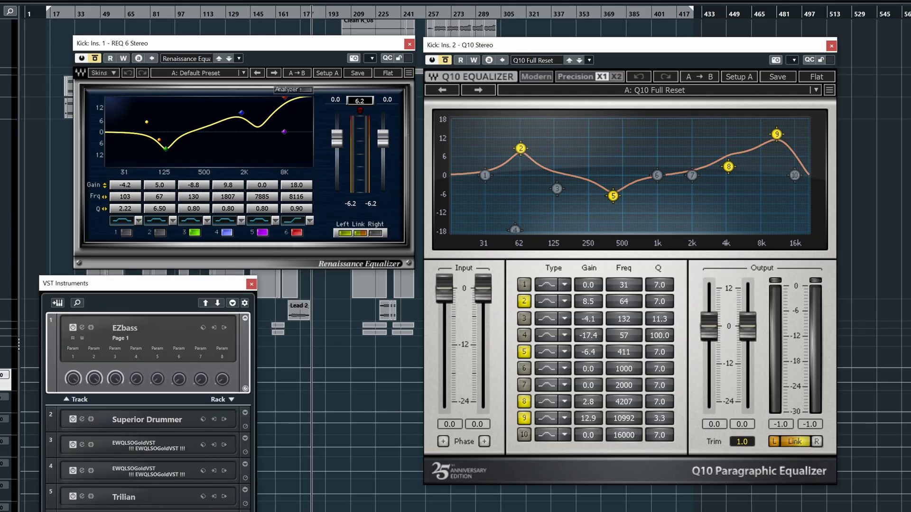
{"action": "left_click", "coordinate": [82, 420]}
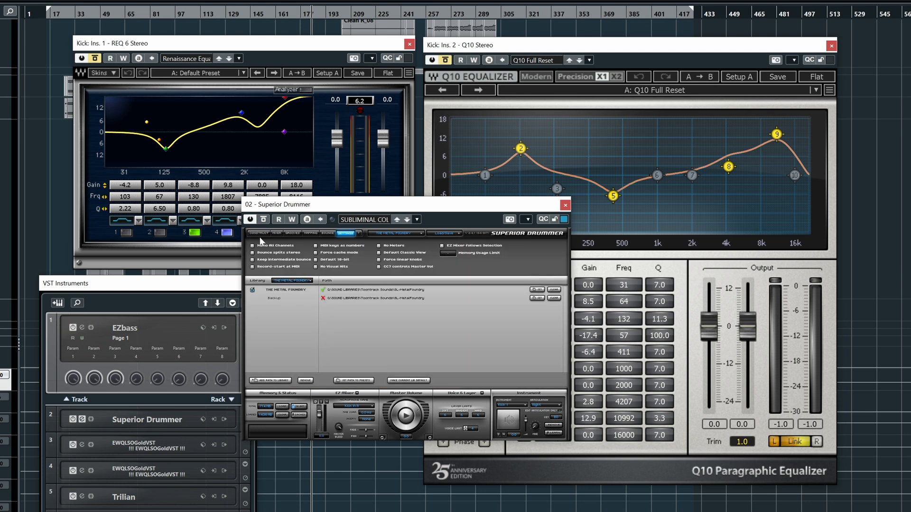
{"action": "left_click", "coordinate": [81, 511]}
{"action": "left_click", "coordinate": [513, 383]}
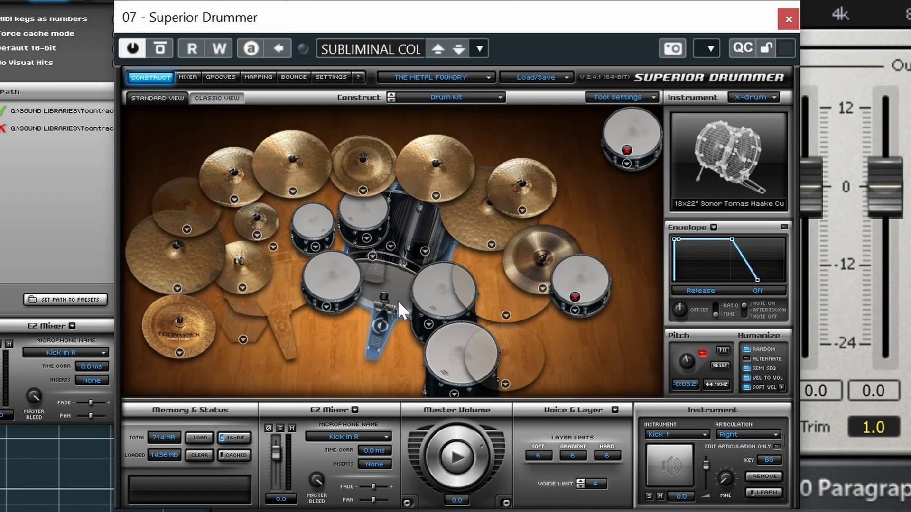
- Audition the Kick 1 drum in the kit, trying its pitch control, and close the Superior Drummer window
{"action": "left_click", "coordinate": [396, 299]}
{"action": "left_click_drag", "start_coordinate": [681, 349], "coordinate": [680, 345]}
{"action": "left_click", "coordinate": [398, 289]}
{"action": "left_click", "coordinate": [394, 287]}
{"action": "left_click", "coordinate": [394, 287]}
{"action": "left_click", "coordinate": [394, 288]}
{"action": "left_click", "coordinate": [787, 20]}
{"action": "left_click", "coordinate": [565, 205]}
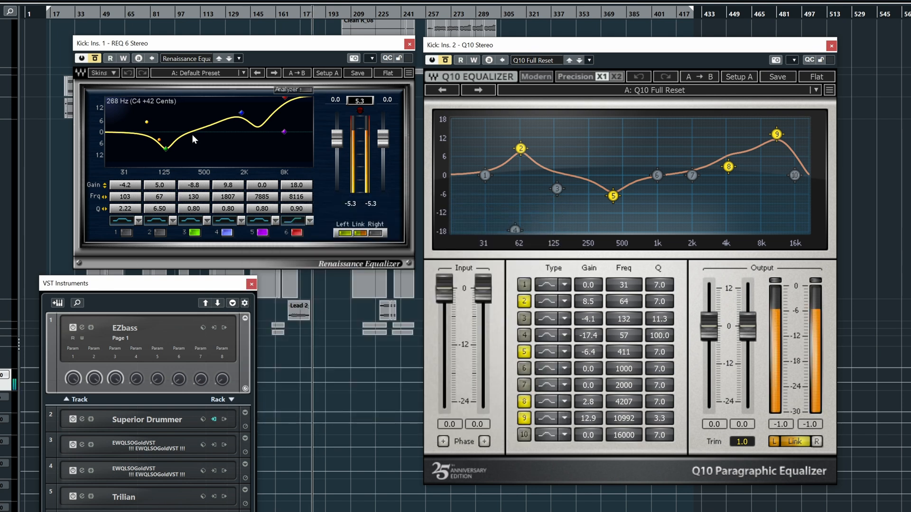
- Move the playhead to about bar 135, and arrange the windows by closing the VST Instruments rack and lowering REQ 6
{"action": "left_click", "coordinate": [239, 17]}
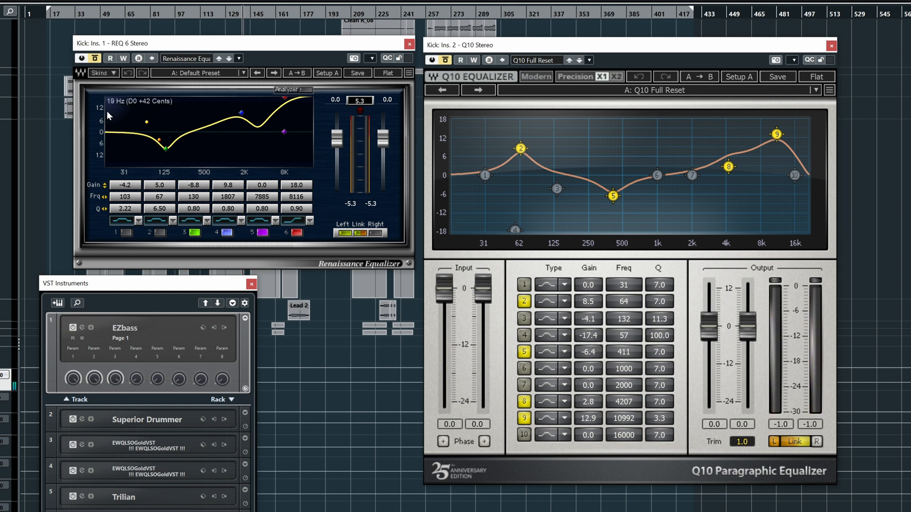
{"action": "left_click", "coordinate": [251, 284]}
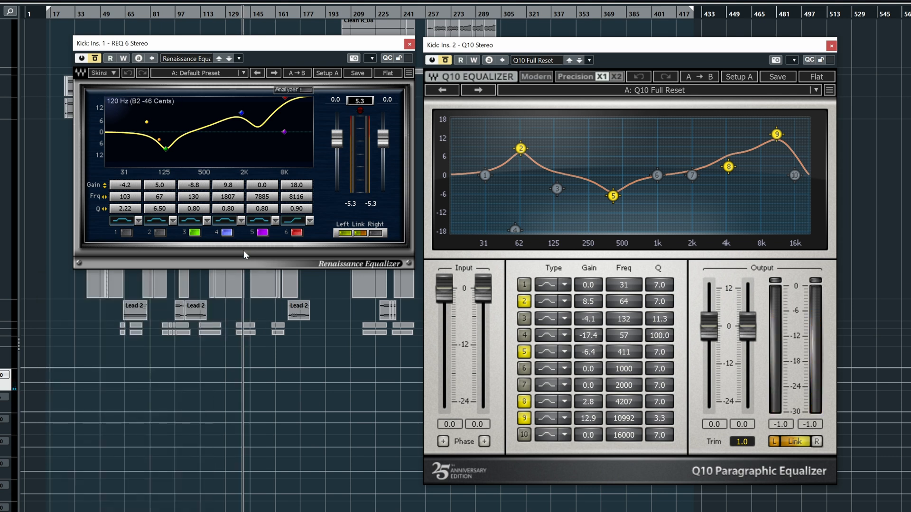
{"action": "left_click_drag", "start_coordinate": [213, 50], "coordinate": [202, 204]}
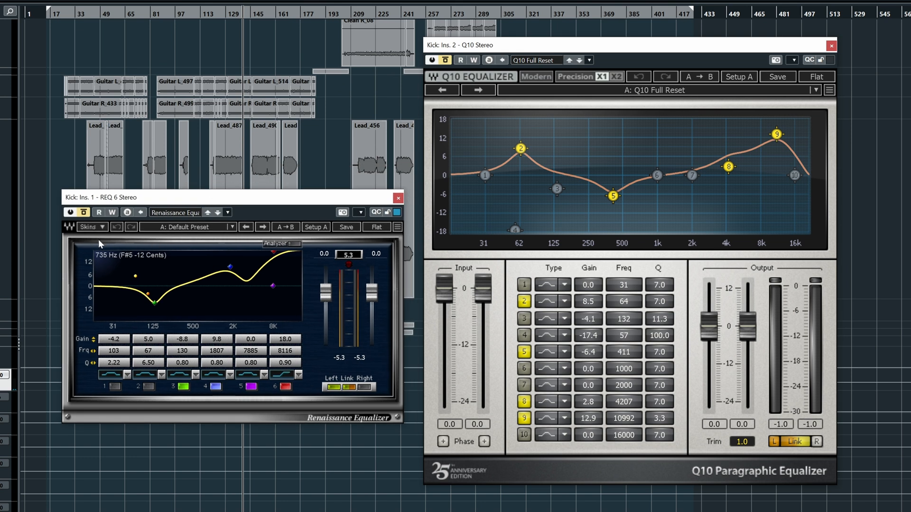
- Play the kick with REQ 6 taken out of bypass, comparing its bands 6 and 4 and the Q10 equalizer off and on
{"action": "key", "text": "space"}
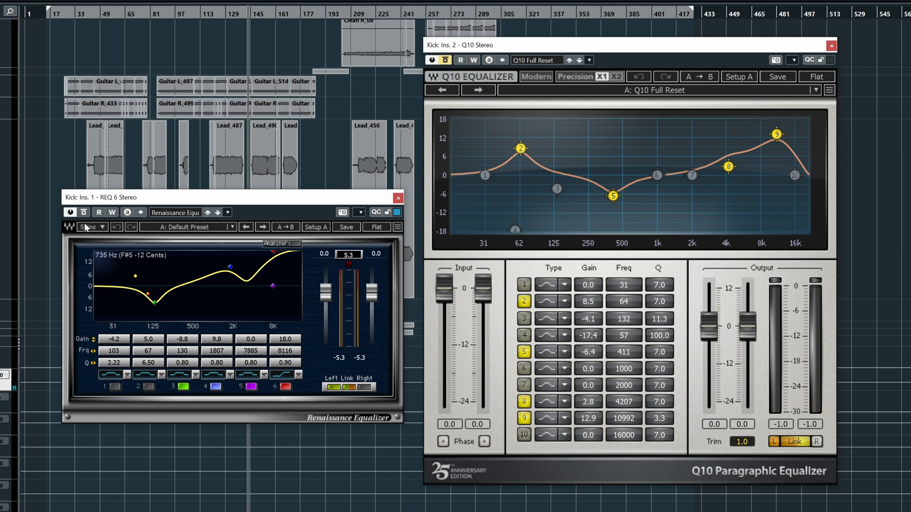
{"action": "left_click", "coordinate": [83, 212]}
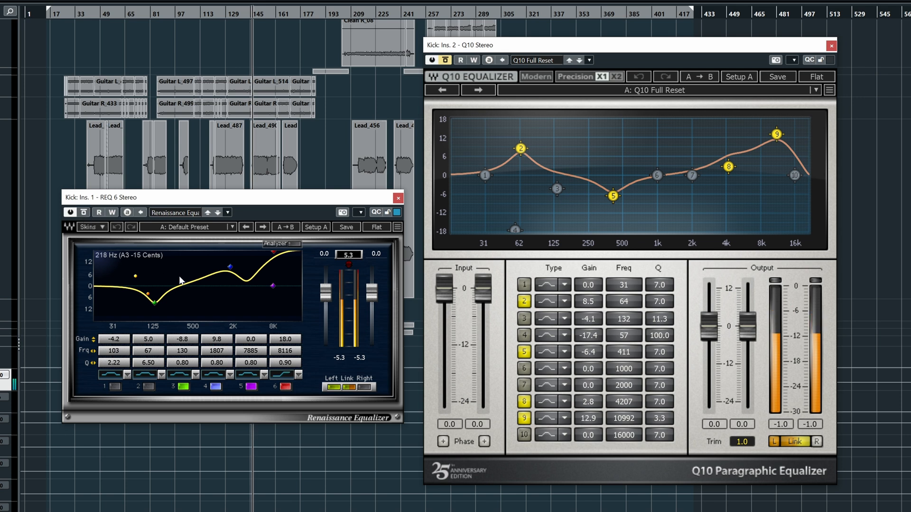
{"action": "left_click", "coordinate": [285, 387]}
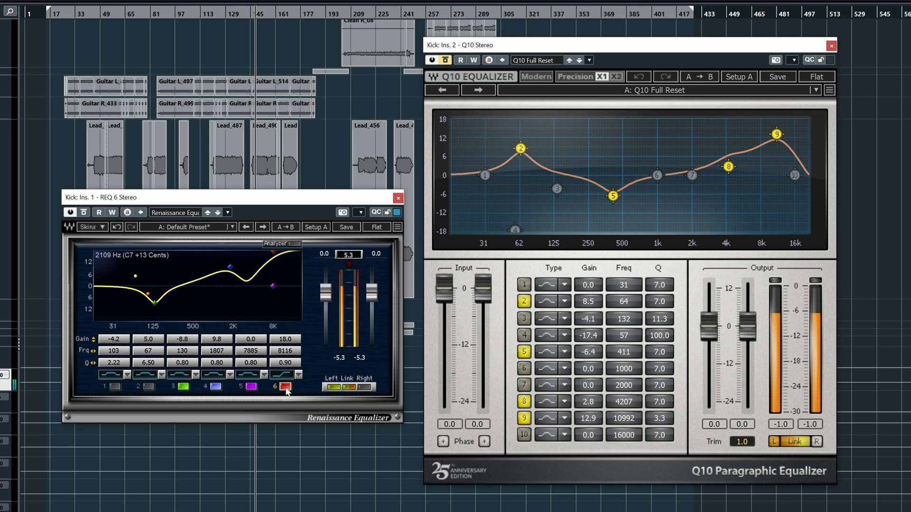
{"action": "left_click", "coordinate": [215, 386]}
{"action": "left_click", "coordinate": [215, 386]}
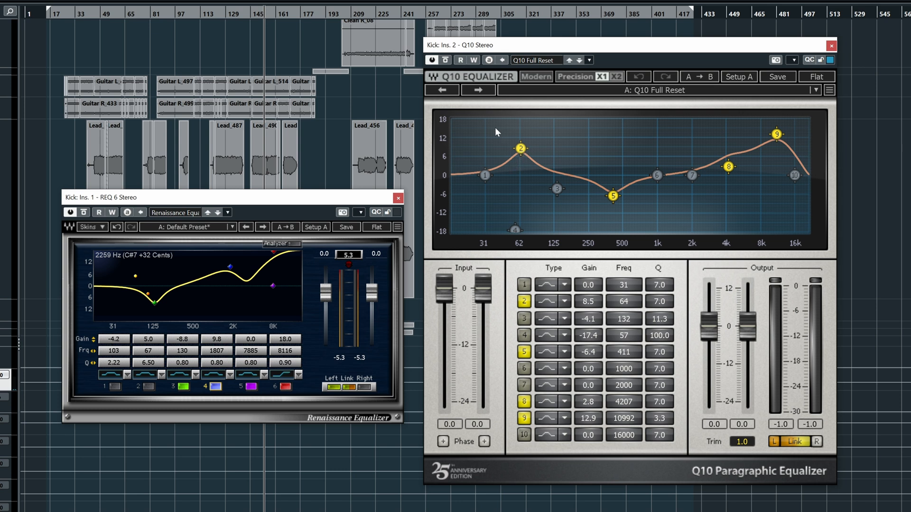
{"action": "left_click", "coordinate": [445, 61]}
{"action": "left_click", "coordinate": [445, 60]}
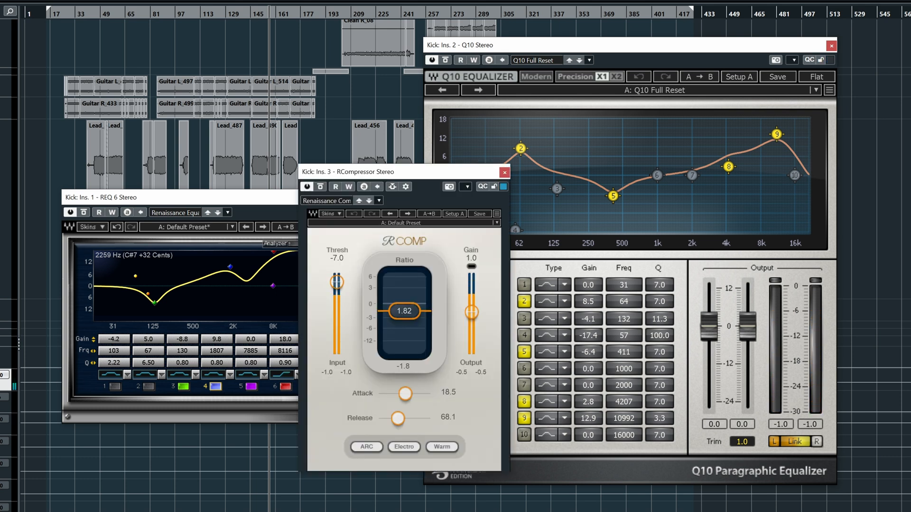
- Switch the kick's RCompressor to the Legacy skin and resume playback
{"action": "left_click", "coordinate": [330, 214]}
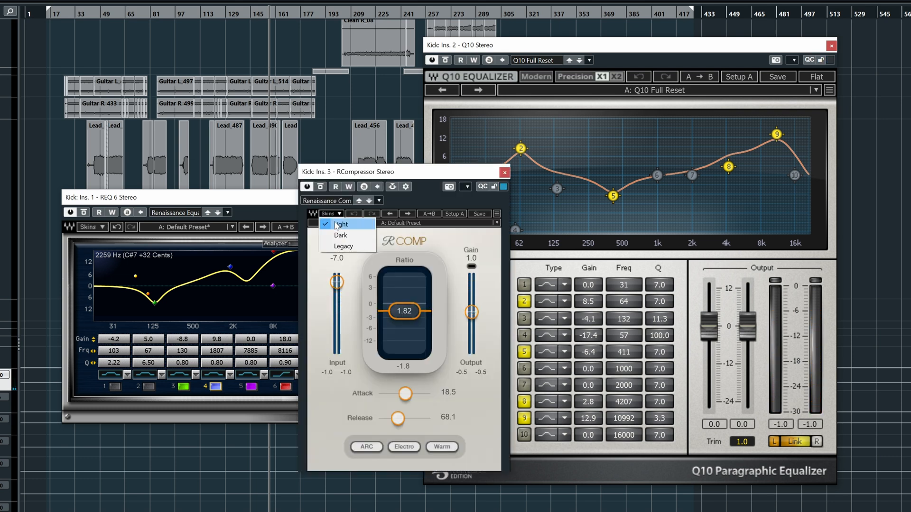
{"action": "left_click", "coordinate": [334, 247]}
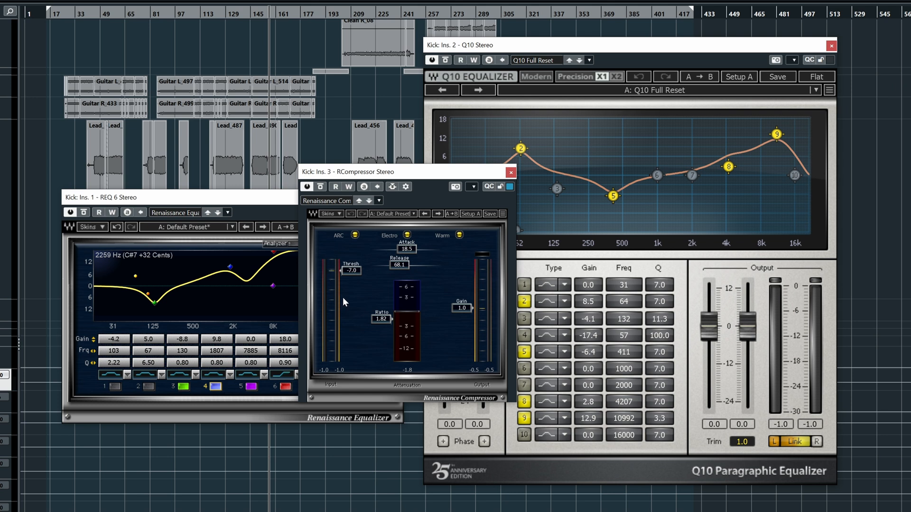
{"action": "key", "text": "space"}
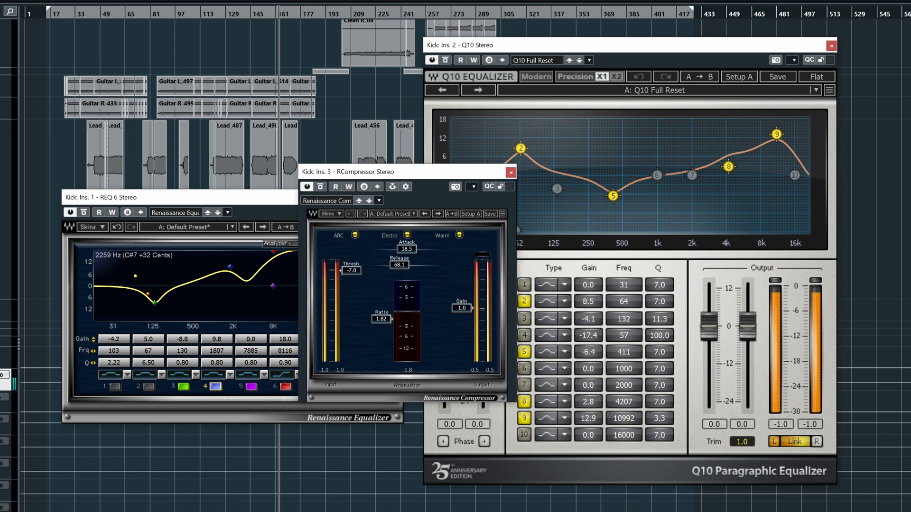
- Close the Kick channel's RCompressor, Q10 and REQ 6 plugin windows
{"action": "left_click", "coordinate": [511, 173]}
{"action": "left_click", "coordinate": [831, 46]}
{"action": "left_click", "coordinate": [398, 198]}
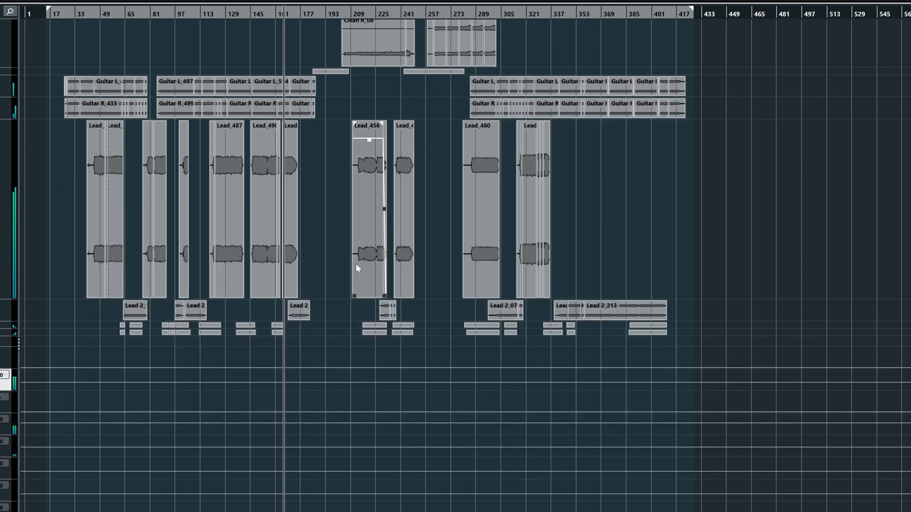
- Play the snare and compare its Trigger 2 samples with all phases flipped and unflipped
{"action": "key", "text": "h"}
{"action": "key", "text": "h"}
{"action": "key", "text": "h"}
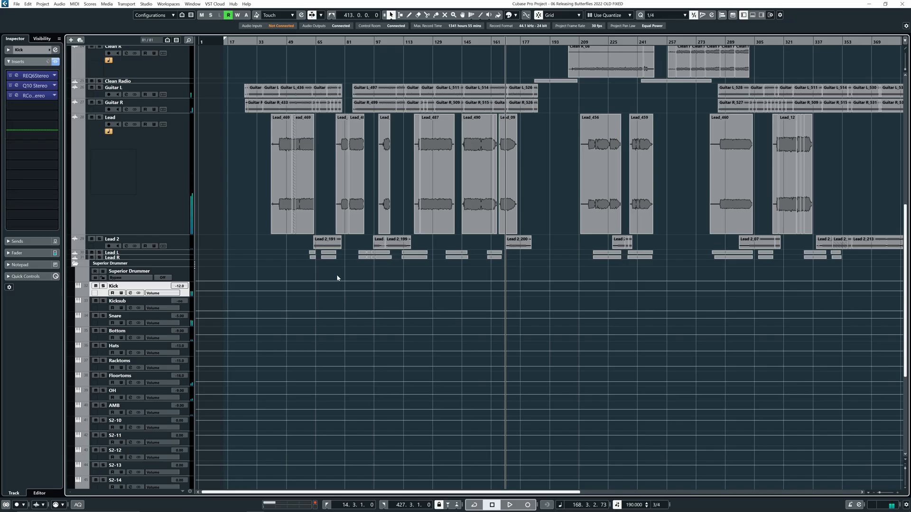
{"action": "scroll", "coordinate": [323, 304], "scroll_direction": "down", "scroll_amount": 1}
{"action": "scroll", "coordinate": [313, 296], "scroll_direction": "right", "scroll_amount": 1}
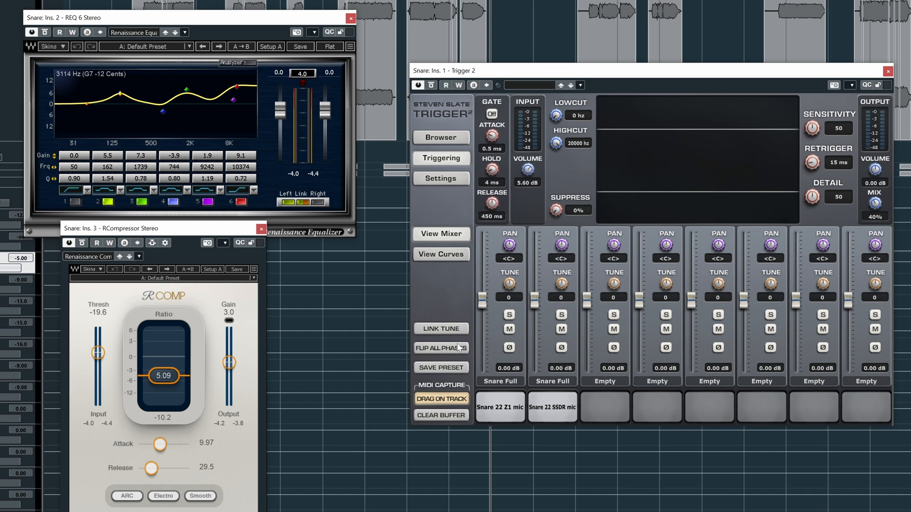
{"action": "scroll", "coordinate": [588, 41], "scroll_direction": "up", "scroll_amount": 5}
{"action": "scroll", "coordinate": [459, 52], "scroll_direction": "up", "scroll_amount": 2}
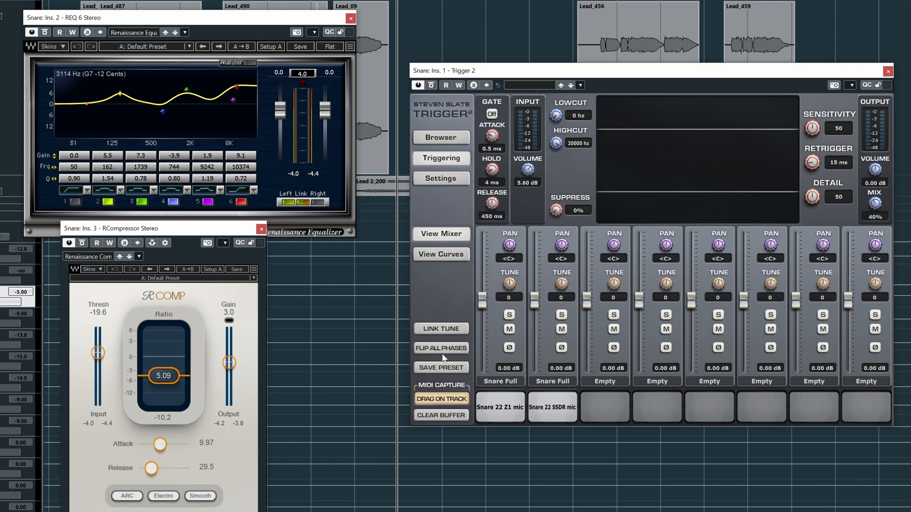
{"action": "key", "text": "space"}
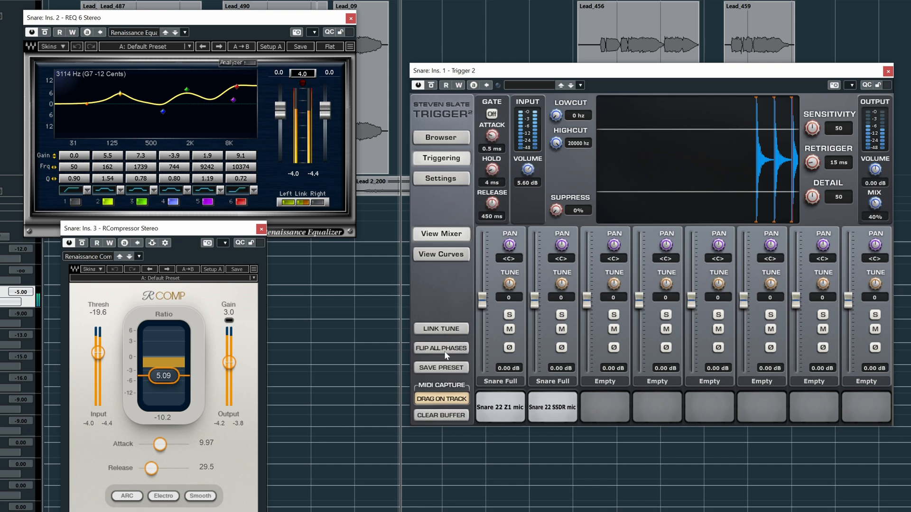
{"action": "left_click", "coordinate": [444, 350]}
{"action": "left_click", "coordinate": [444, 353]}
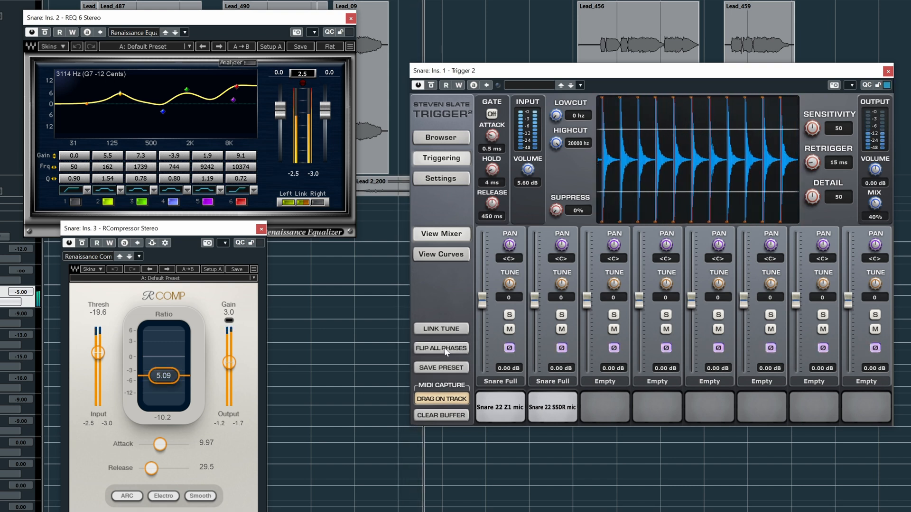
{"action": "left_click", "coordinate": [444, 353]}
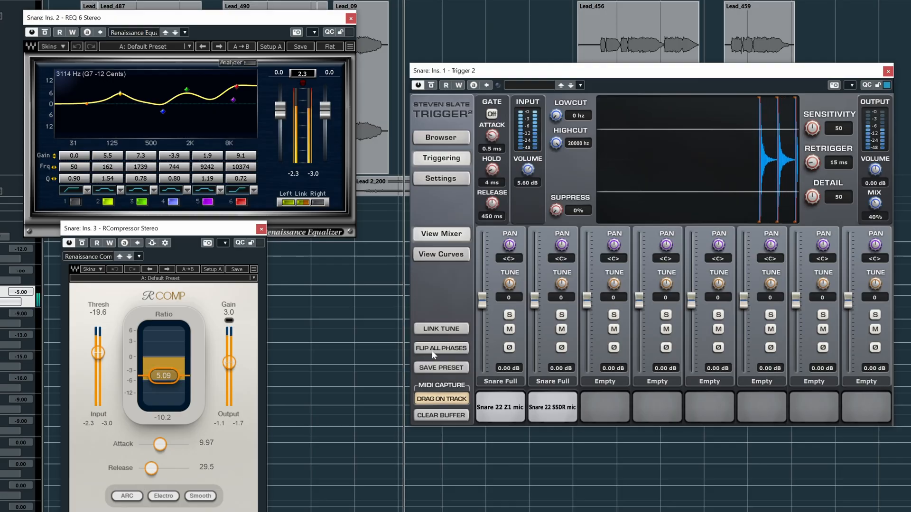
{"action": "left_click", "coordinate": [434, 350]}
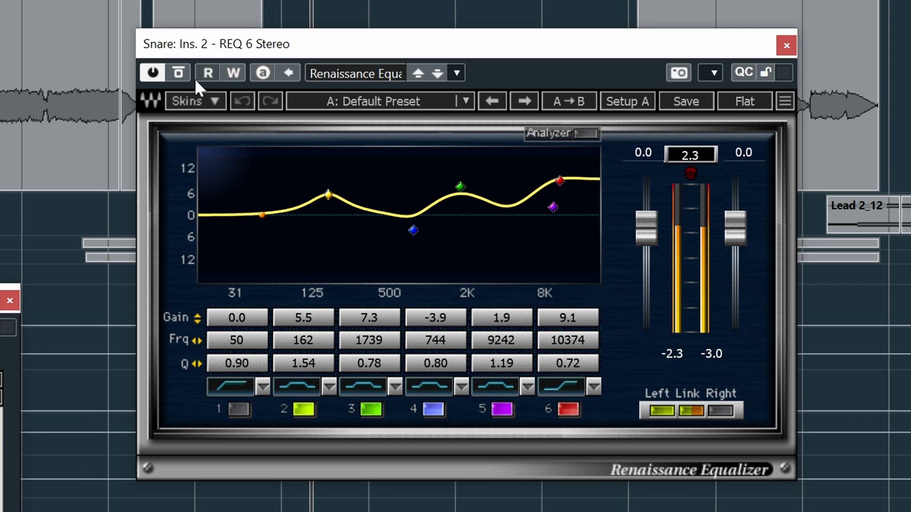
- Compare the snare with its REQ 6 and RCompressor bypassed and active during playback, and close the compressor window
{"action": "left_click", "coordinate": [177, 73]}
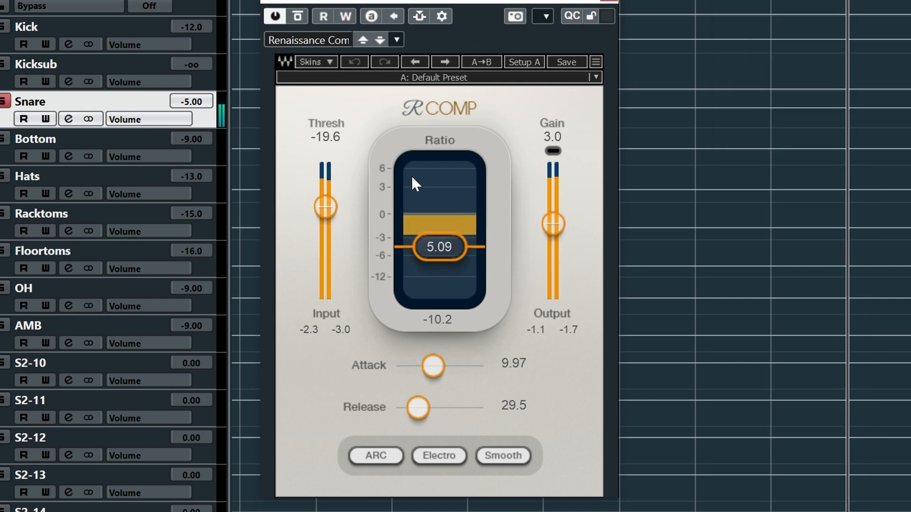
{"action": "left_click", "coordinate": [298, 18]}
{"action": "left_click", "coordinate": [298, 18]}
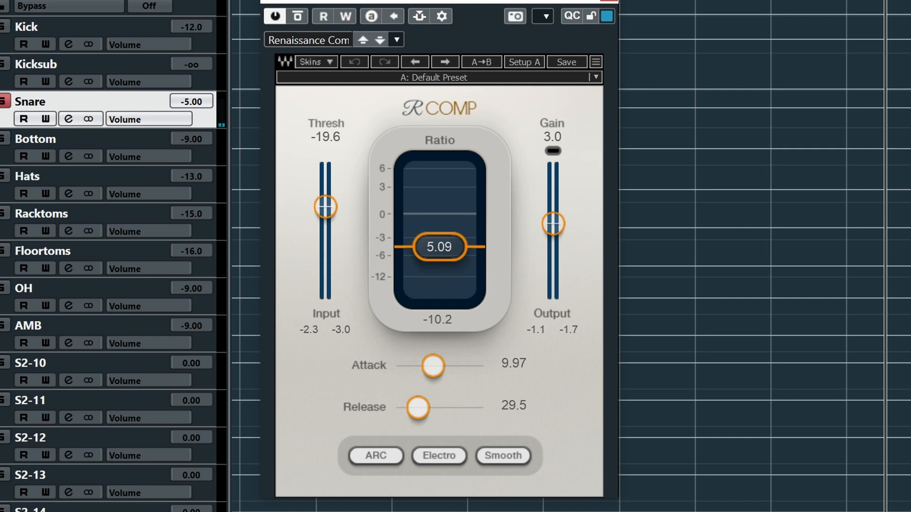
{"action": "left_click", "coordinate": [297, 17]}
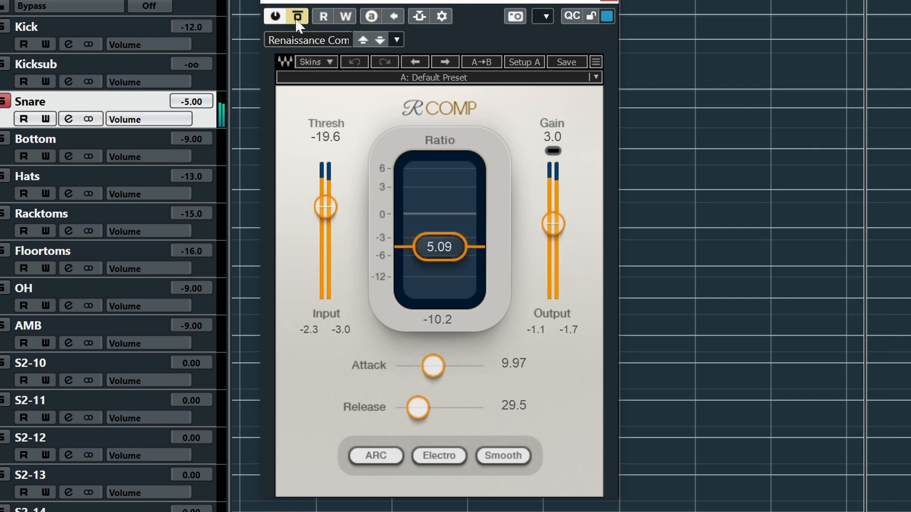
{"action": "left_click", "coordinate": [296, 18]}
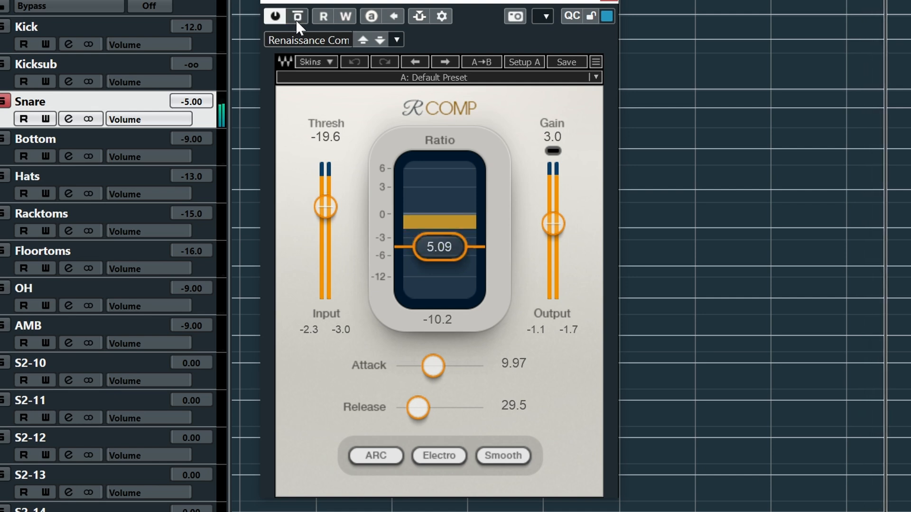
{"action": "left_click", "coordinate": [609, 2]}
- Solo the Bottom channel instead of Snare and open its channel settings over the project view
{"action": "left_click", "coordinate": [2, 151]}
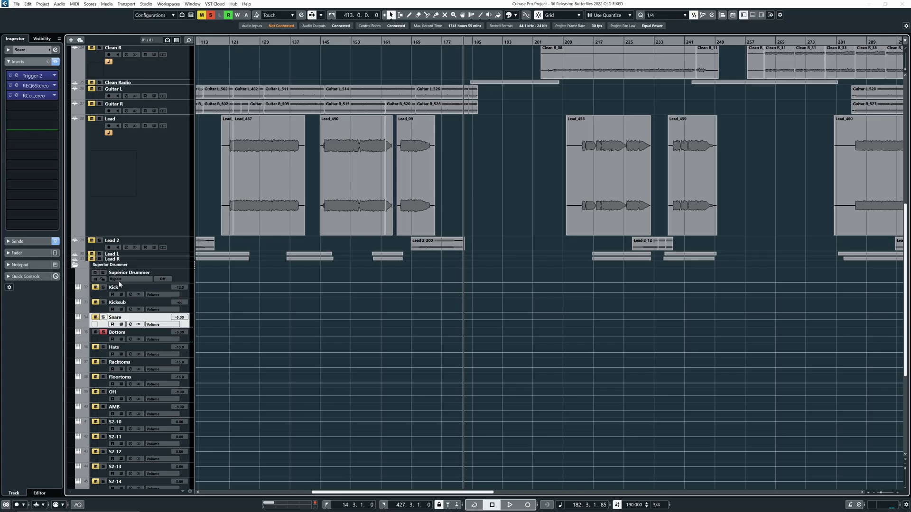
{"action": "key", "text": "F3"}
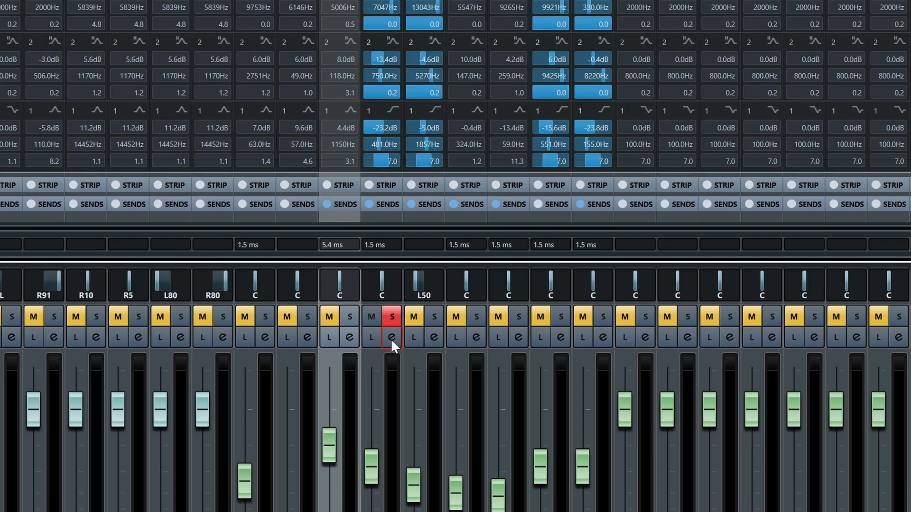
{"action": "left_click", "coordinate": [409, 344]}
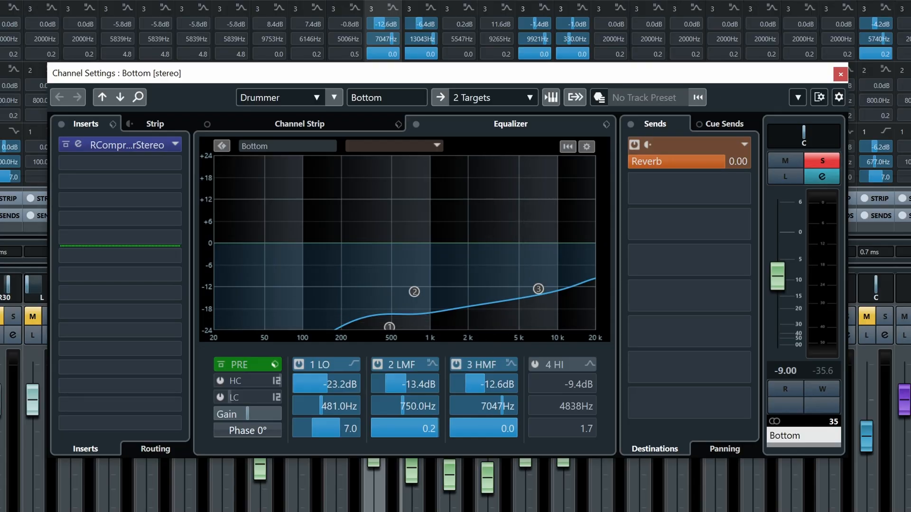
{"action": "key", "text": "F3"}
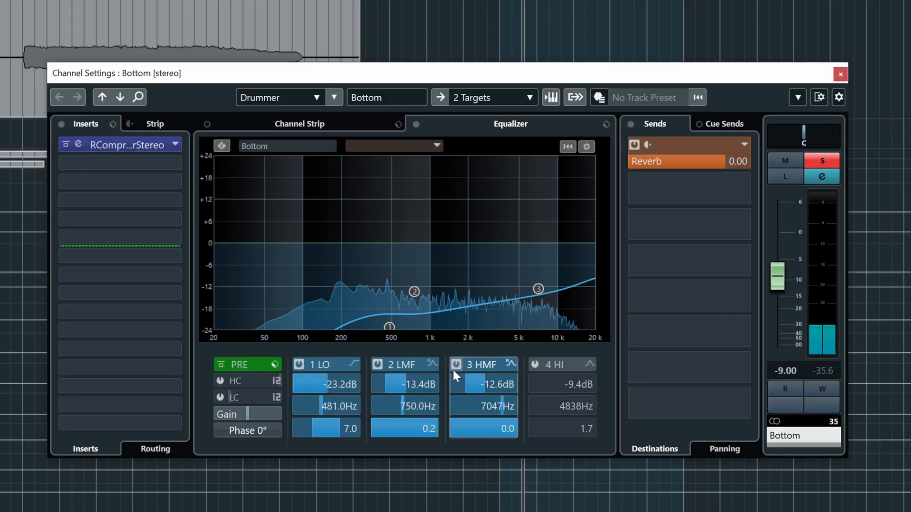
- Switch off equalizer bands 3, 2 and 1 on the Bottom channel and bypass its RCompressor insert while listening
{"action": "left_click", "coordinate": [454, 366]}
{"action": "left_click", "coordinate": [379, 365]}
{"action": "left_click", "coordinate": [297, 366]}
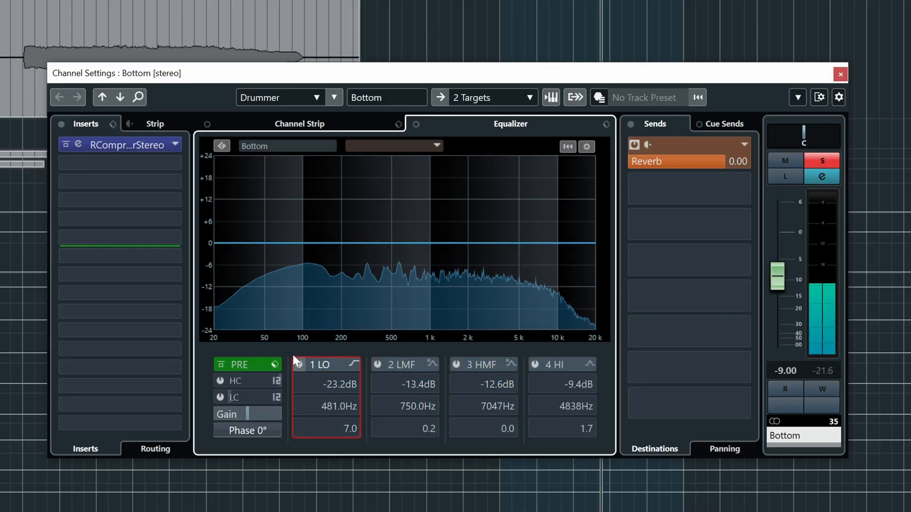
{"action": "left_click", "coordinate": [66, 145]}
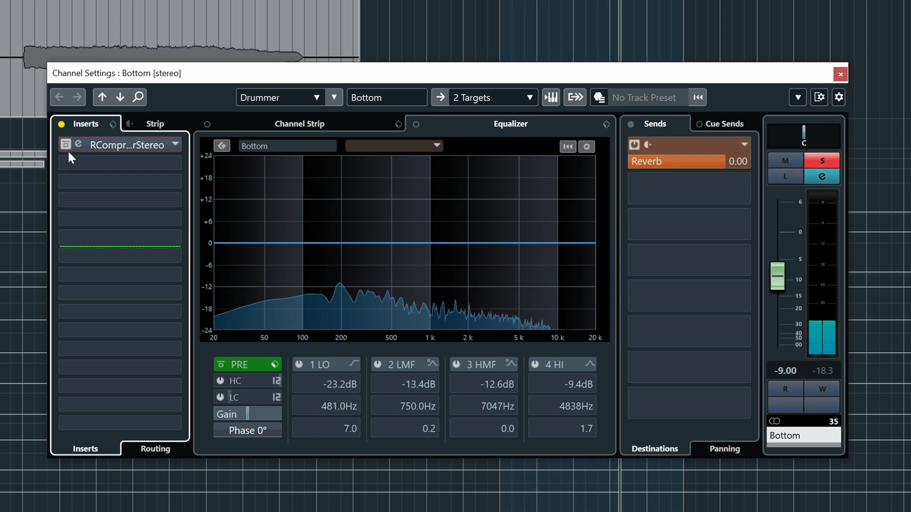
{"action": "key", "text": "space"}
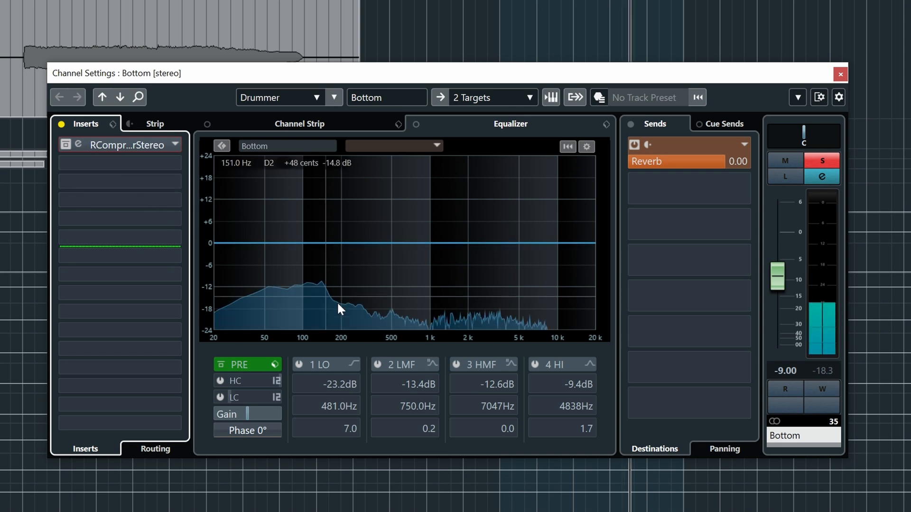
- Turn on the Bottom channel's equalizer bands 1 to 4 one after another during playback
{"action": "left_click", "coordinate": [298, 365]}
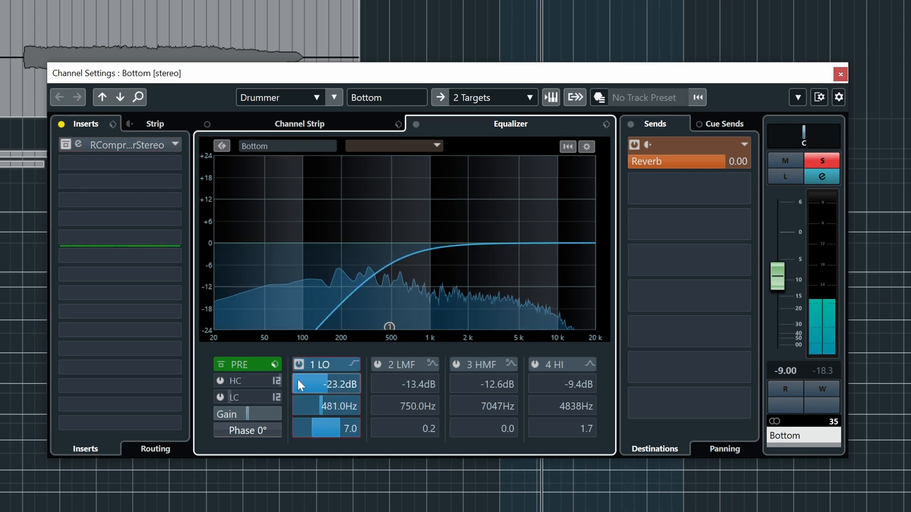
{"action": "left_click", "coordinate": [377, 365]}
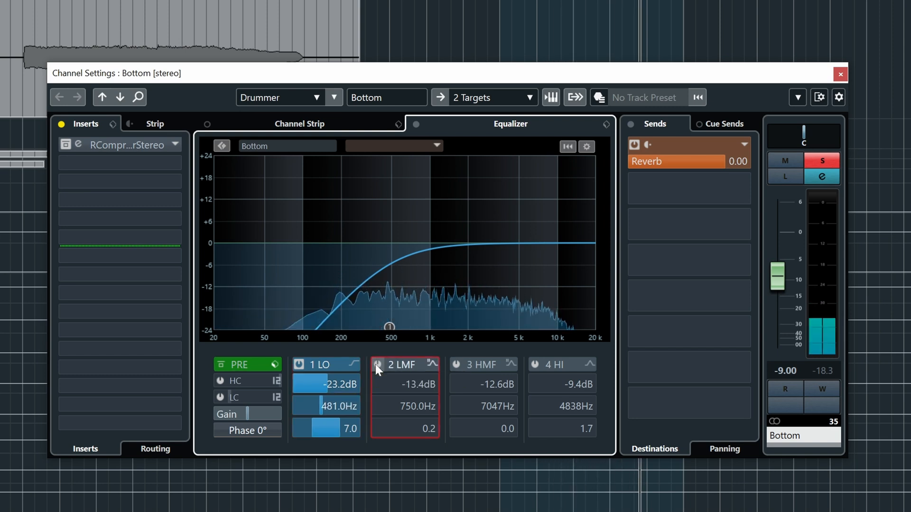
{"action": "left_click", "coordinate": [456, 365]}
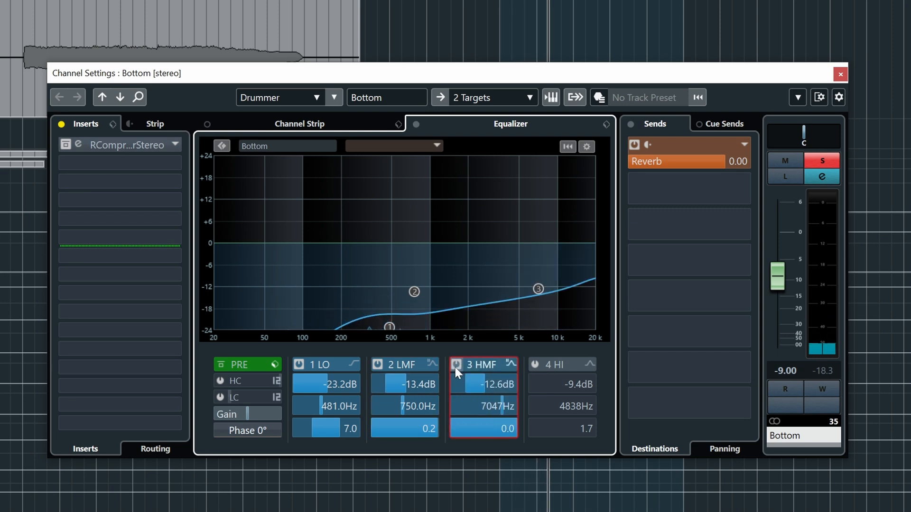
{"action": "left_click", "coordinate": [534, 365]}
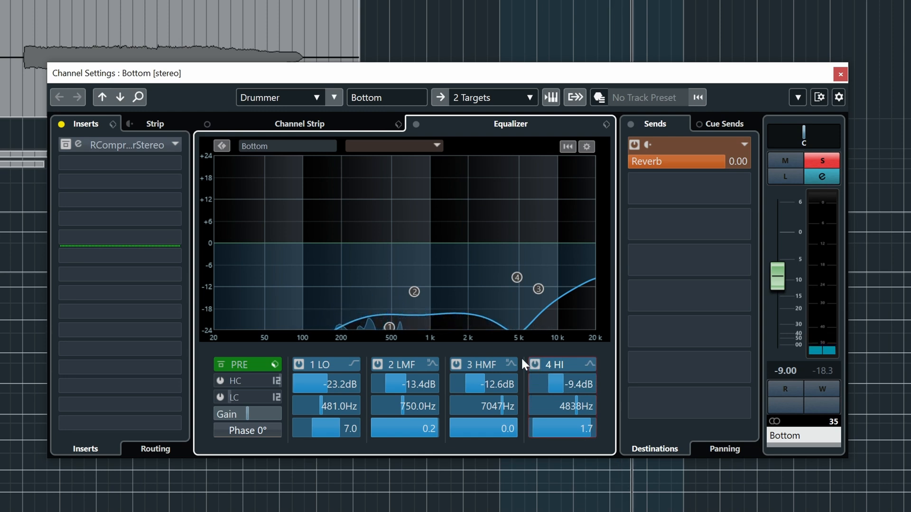
- Reactivate the Bottom channel's RCompressor, view its settings during playback, and close the compressor window
{"action": "left_click", "coordinate": [63, 144]}
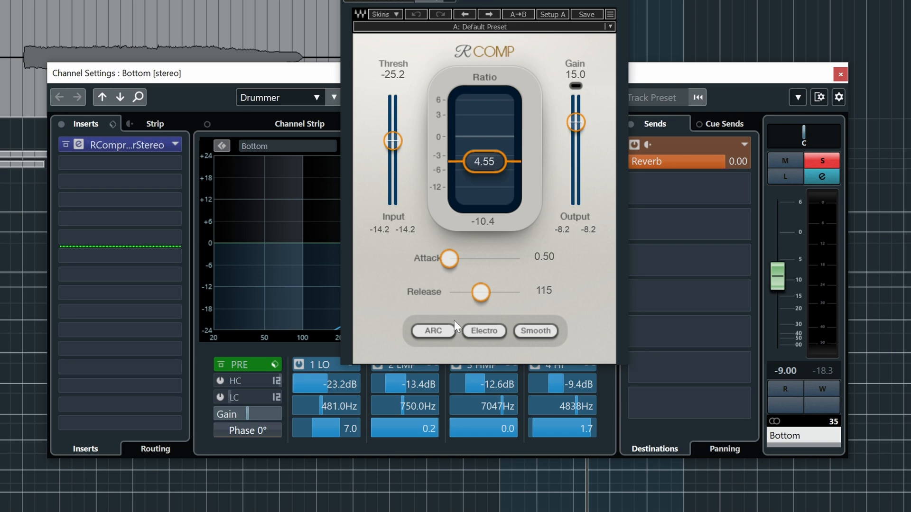
{"action": "key", "text": "space"}
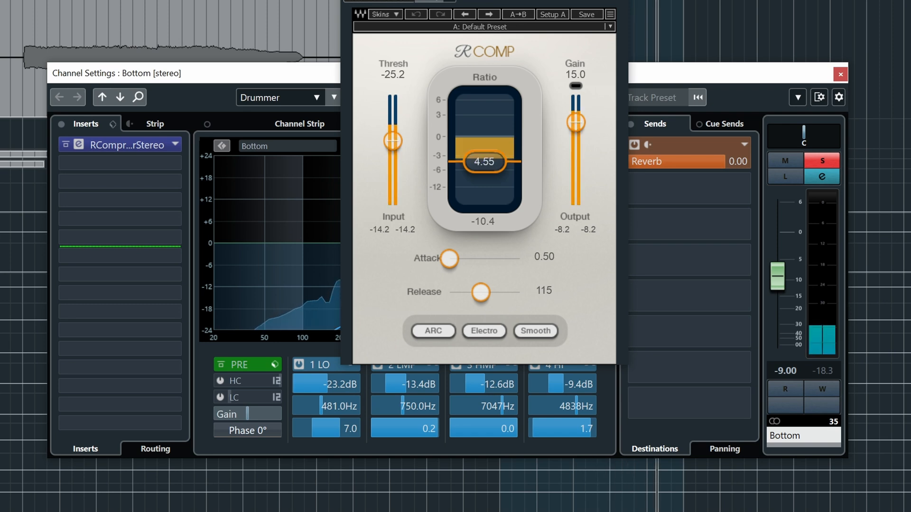
{"action": "left_click", "coordinate": [617, 1]}
- Compare the Bottom channel with its equalizer, inserts and sends bypassed and active during playback
{"action": "left_click", "coordinate": [416, 124]}
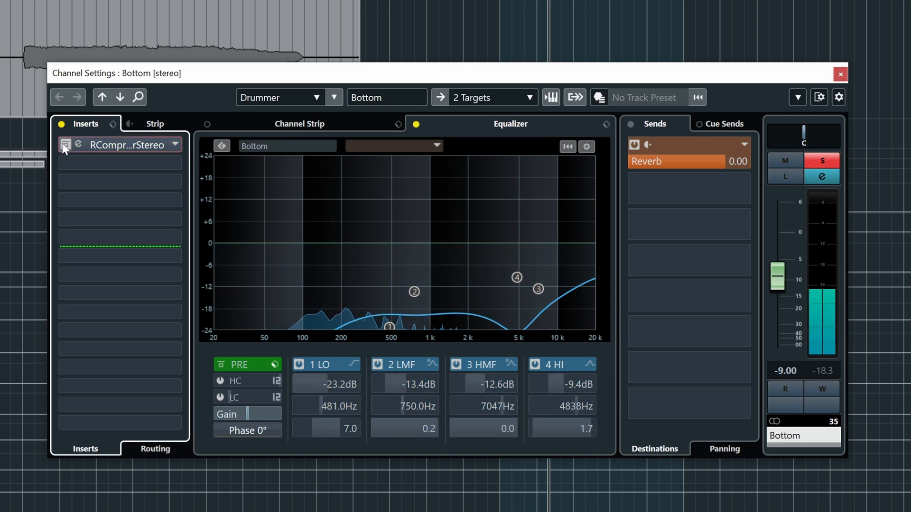
{"action": "left_click", "coordinate": [630, 124]}
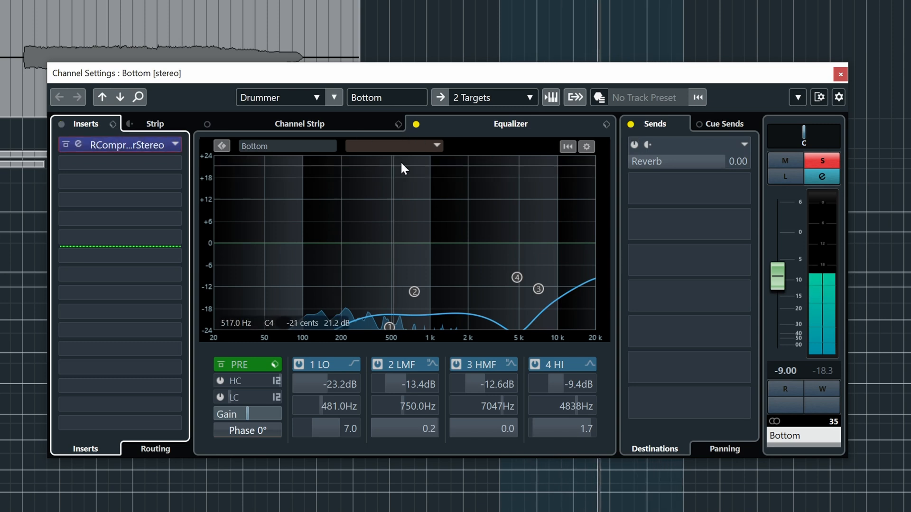
{"action": "left_click", "coordinate": [416, 125]}
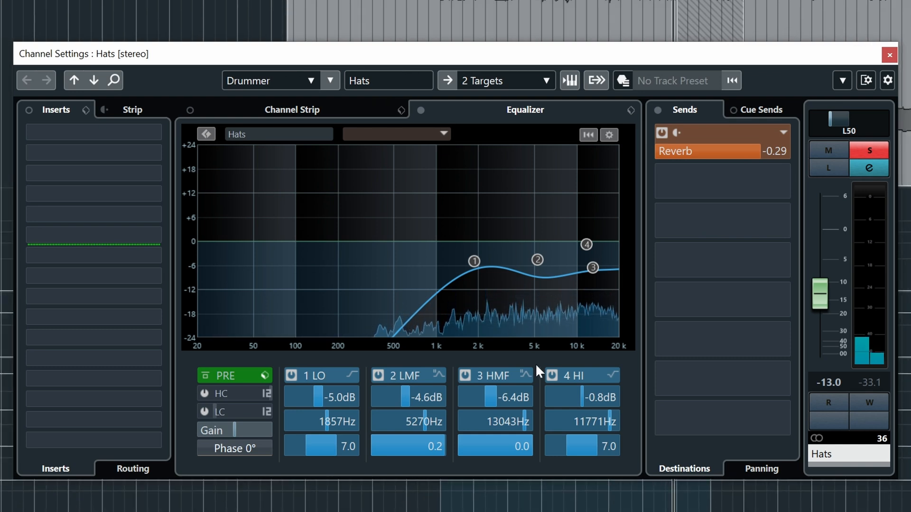
- Switch off the Hats channel's equalizer bands 4 to 1 and its Reverb send, and play the unprocessed hats
{"action": "left_click", "coordinate": [551, 375]}
{"action": "left_click", "coordinate": [464, 375]}
{"action": "left_click", "coordinate": [378, 376]}
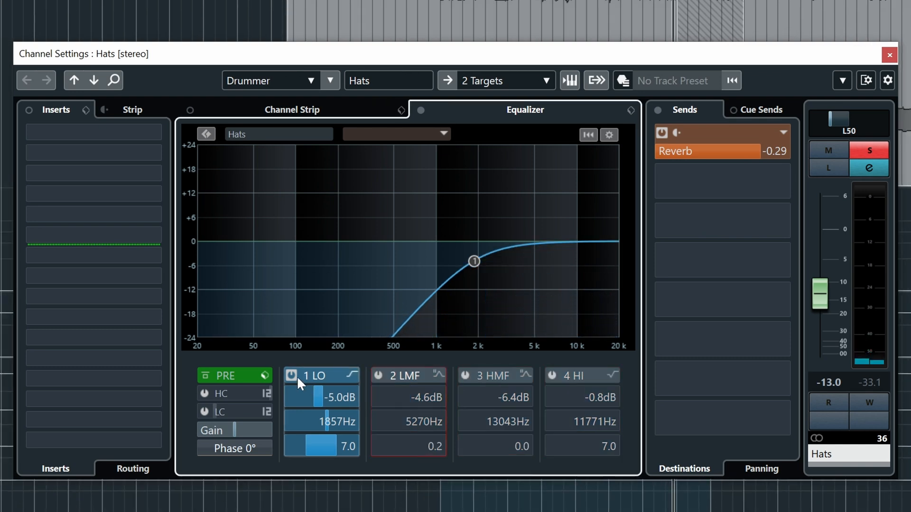
{"action": "left_click", "coordinate": [291, 375]}
{"action": "left_click", "coordinate": [663, 133]}
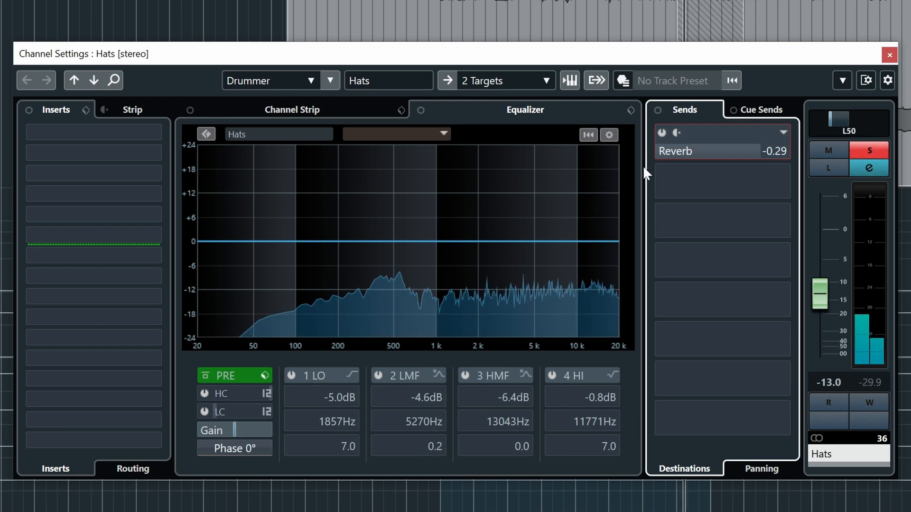
{"action": "key", "text": "space"}
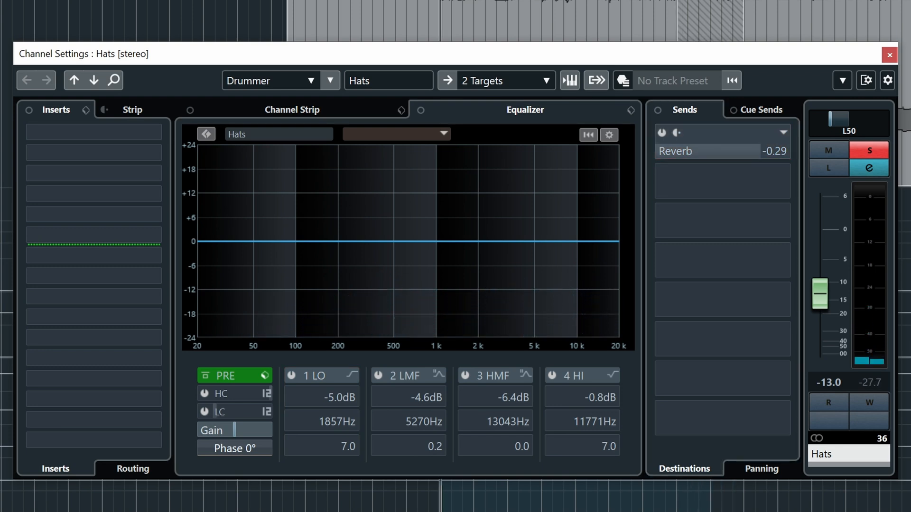
{"action": "key", "text": "space"}
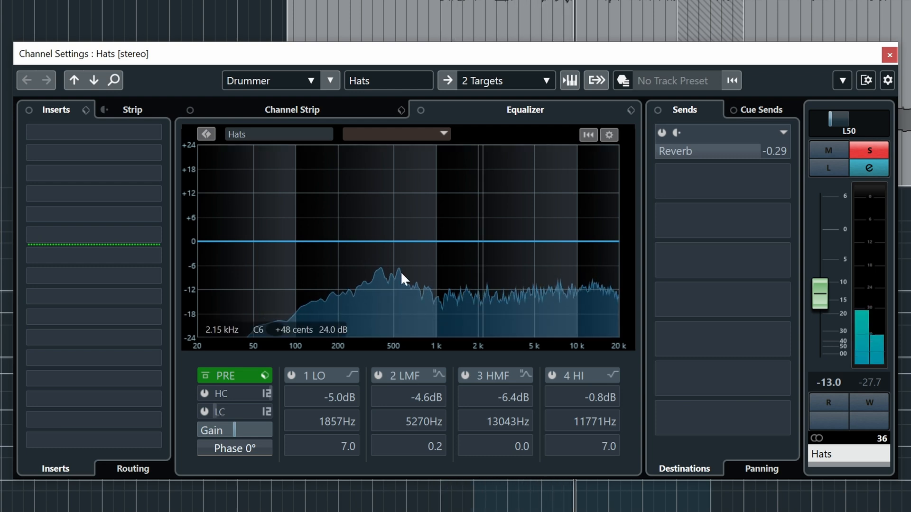
- Turn on the Hats channel's equalizer bands 1 to 4 one after another and compare its Reverb send during playback
{"action": "left_click", "coordinate": [292, 375]}
{"action": "left_click", "coordinate": [378, 376]}
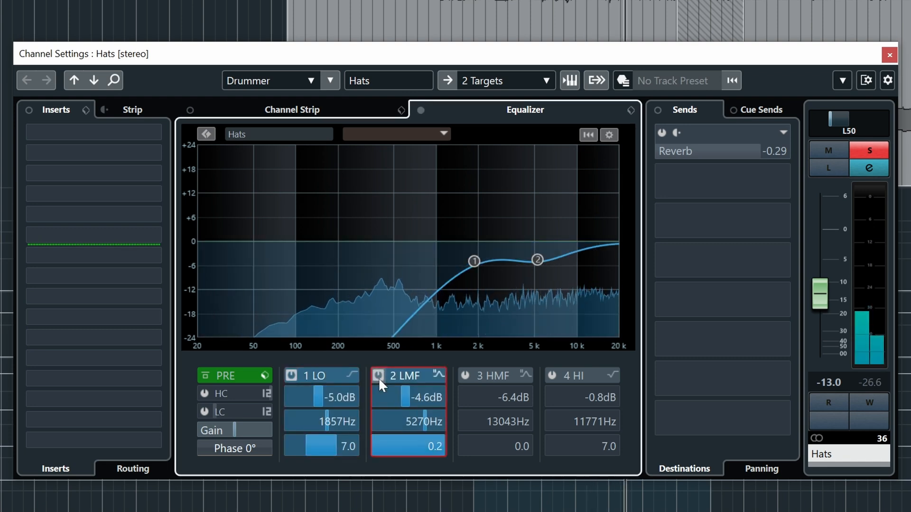
{"action": "left_click", "coordinate": [466, 375]}
{"action": "left_click", "coordinate": [553, 375]}
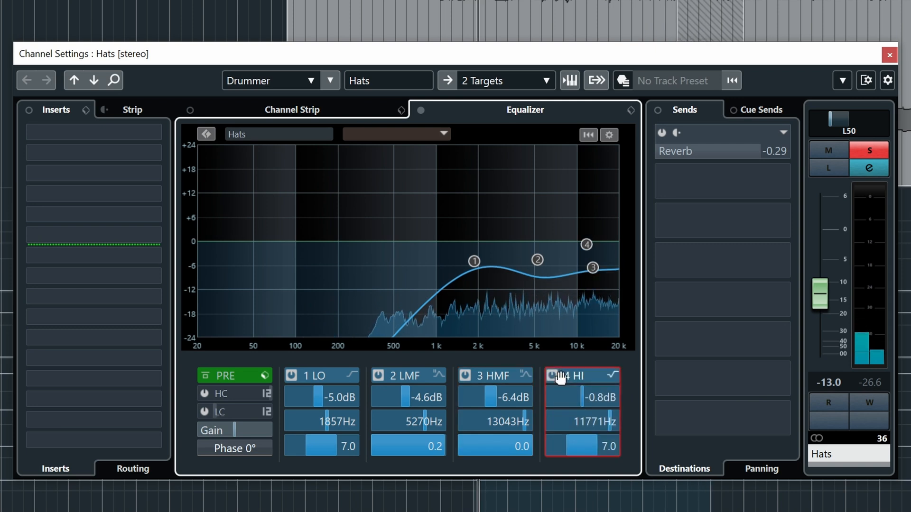
{"action": "left_click", "coordinate": [662, 132]}
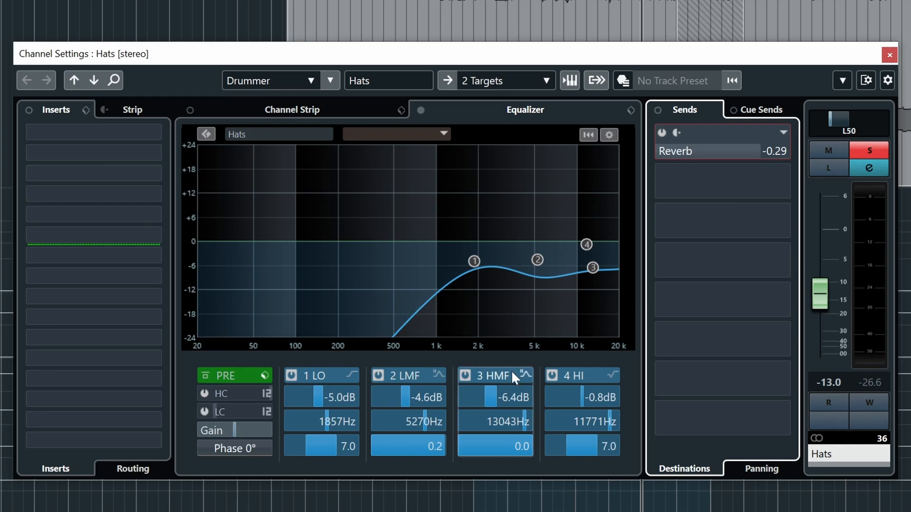
- Compare the hats with all four equalizer bands switched off and back on during playback
{"action": "left_click", "coordinate": [551, 374]}
{"action": "left_click", "coordinate": [465, 375]}
{"action": "left_click", "coordinate": [378, 376]}
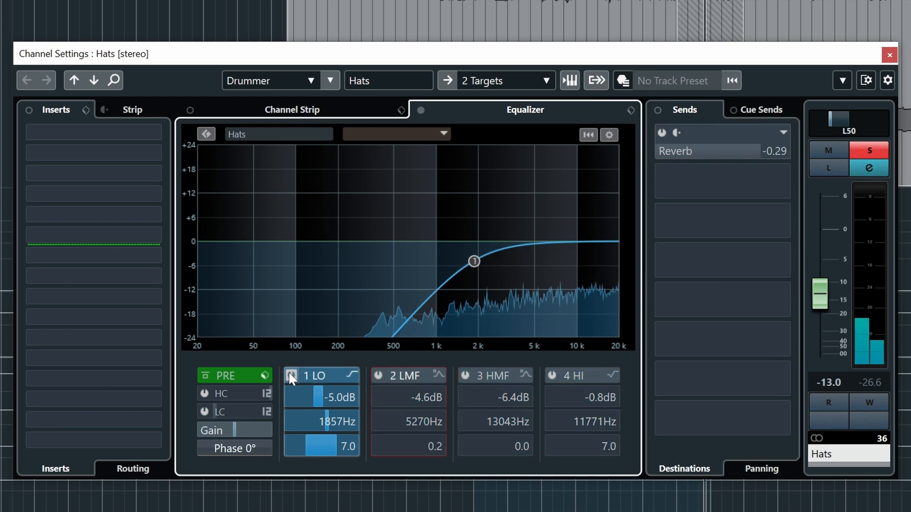
{"action": "left_click", "coordinate": [290, 376]}
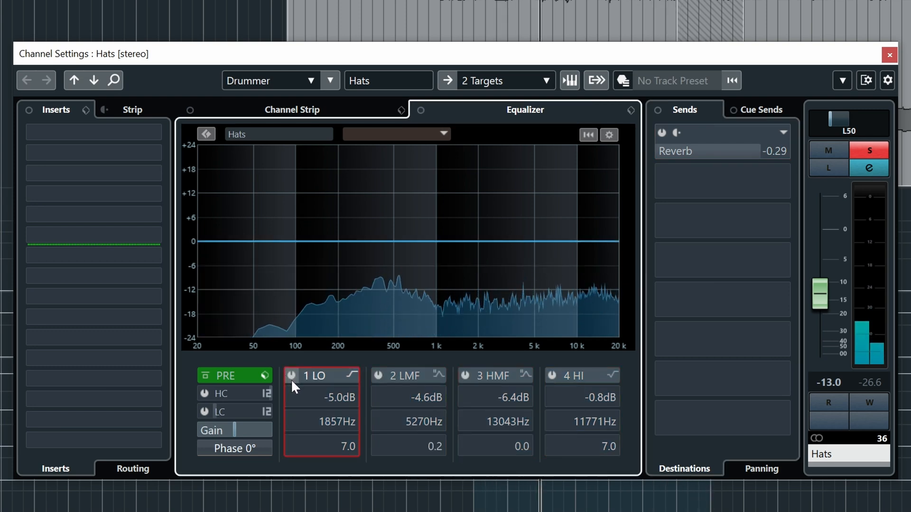
{"action": "left_click", "coordinate": [290, 375]}
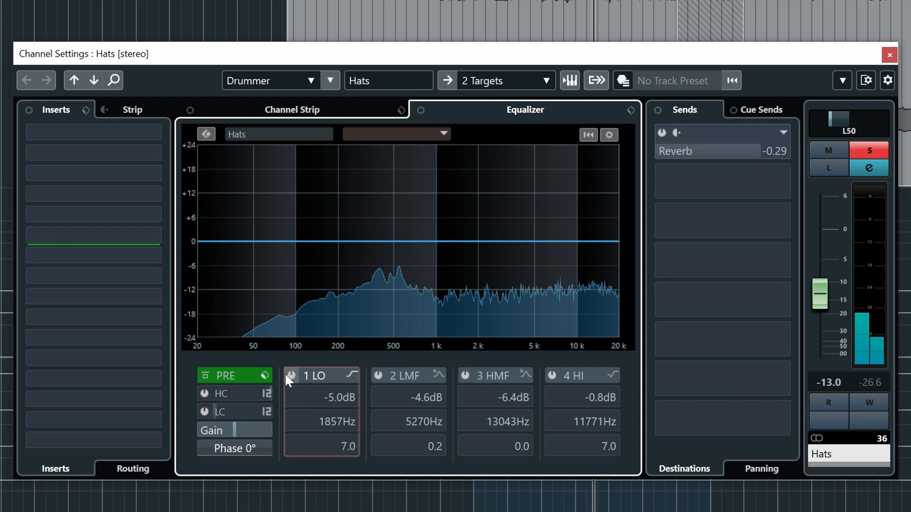
{"action": "left_click", "coordinate": [379, 375]}
{"action": "left_click", "coordinate": [465, 375]}
{"action": "left_click", "coordinate": [552, 375]}
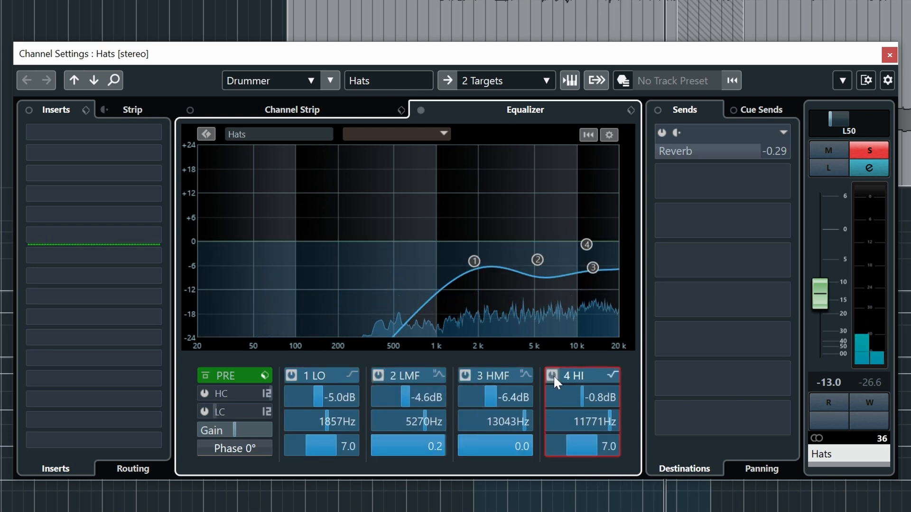
{"action": "left_click", "coordinate": [681, 151]}
- Close the Hats channel settings, solo the Racktoms channel and open its channel settings
{"action": "left_click", "coordinate": [890, 54]}
{"action": "scroll", "coordinate": [238, 349], "scroll_direction": "down", "scroll_amount": 1}
{"action": "scroll", "coordinate": [238, 350], "scroll_direction": "down", "scroll_amount": 1}
{"action": "left_click", "coordinate": [102, 370]}
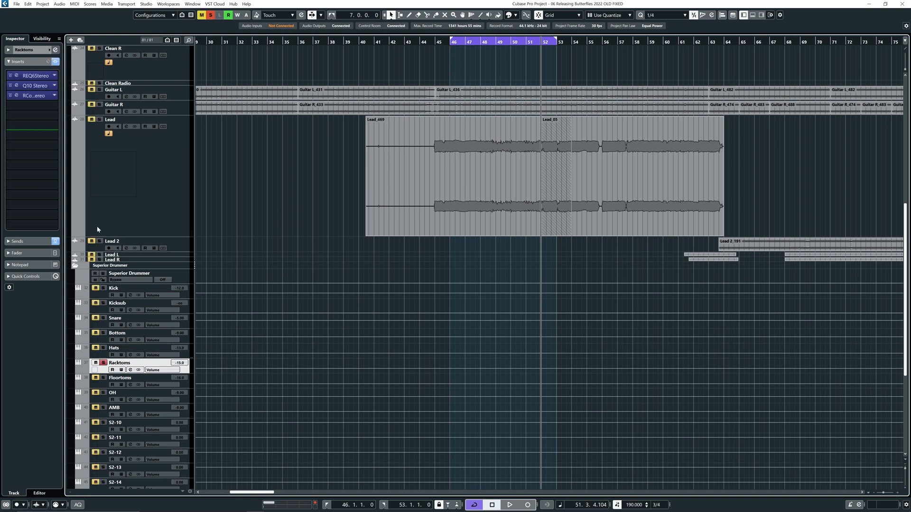
{"action": "left_click", "coordinate": [56, 50]}
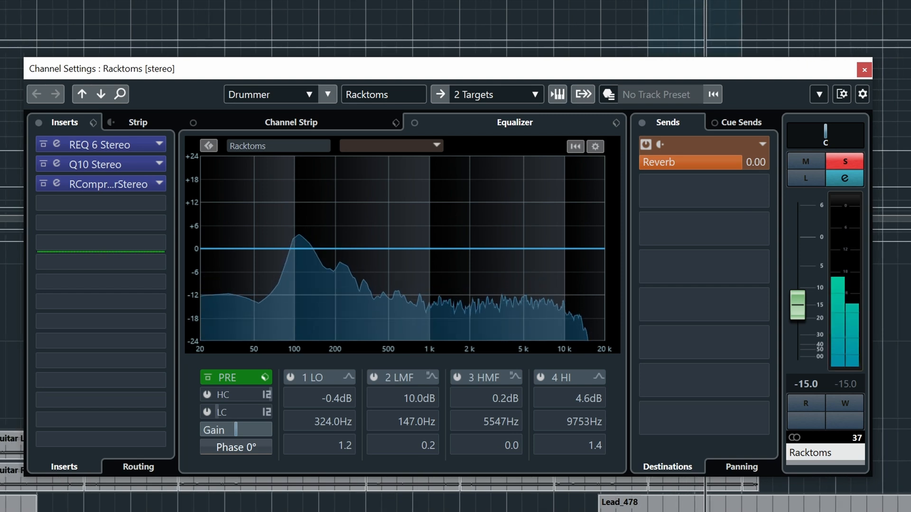
- Open the Racktoms' REQ 6, Q10 and RCompressor windows, arrange them side by side, and close the channel settings
{"action": "left_click", "coordinate": [57, 144]}
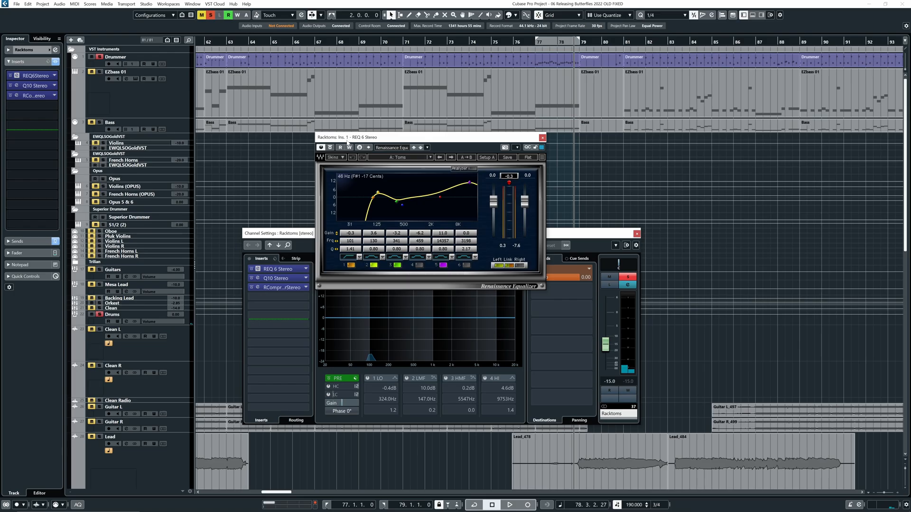
{"action": "left_click", "coordinate": [258, 279]}
{"action": "left_click_drag", "start_coordinate": [431, 137], "coordinate": [728, 174]}
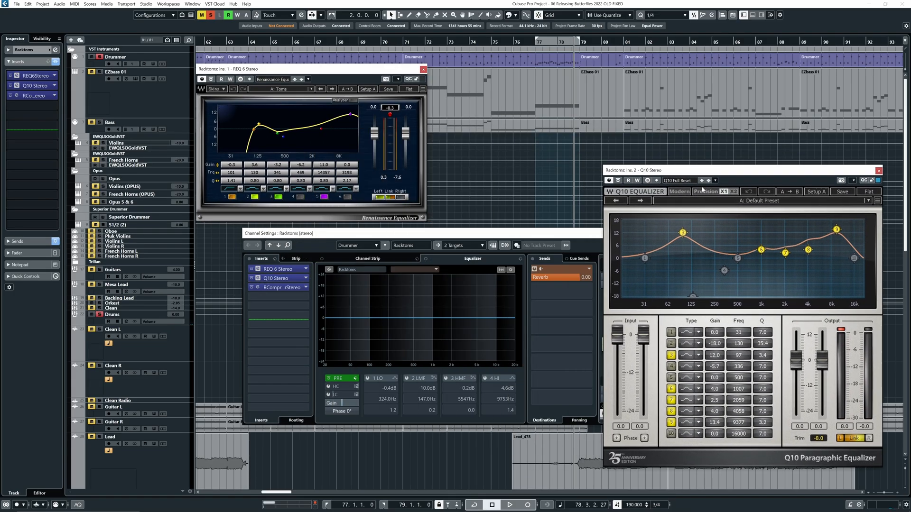
{"action": "left_click", "coordinate": [258, 288]}
{"action": "left_click", "coordinate": [636, 233]}
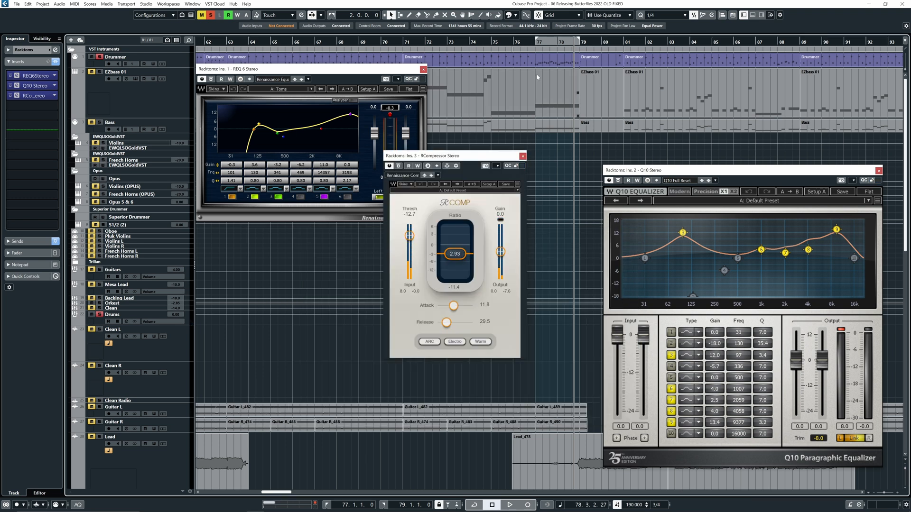
{"action": "scroll", "coordinate": [284, 275], "scroll_direction": "right", "scroll_amount": 3}
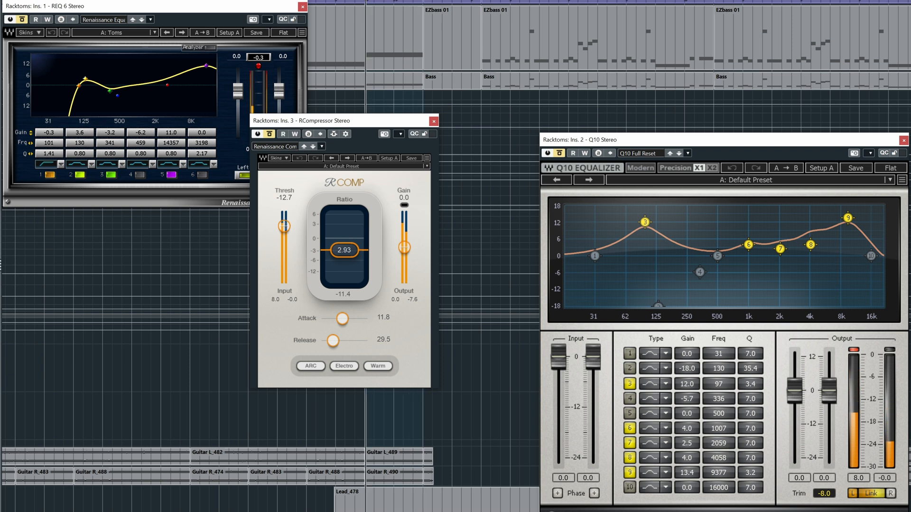
- Reopen the Racktoms channel settings and bypass its Reverb send along with the inserts
{"action": "key", "text": "e"}
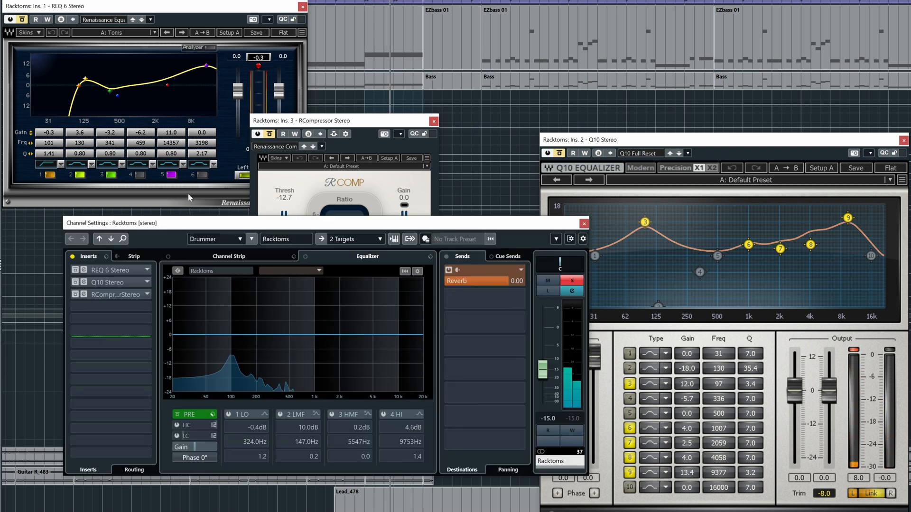
{"action": "left_click", "coordinate": [448, 271]}
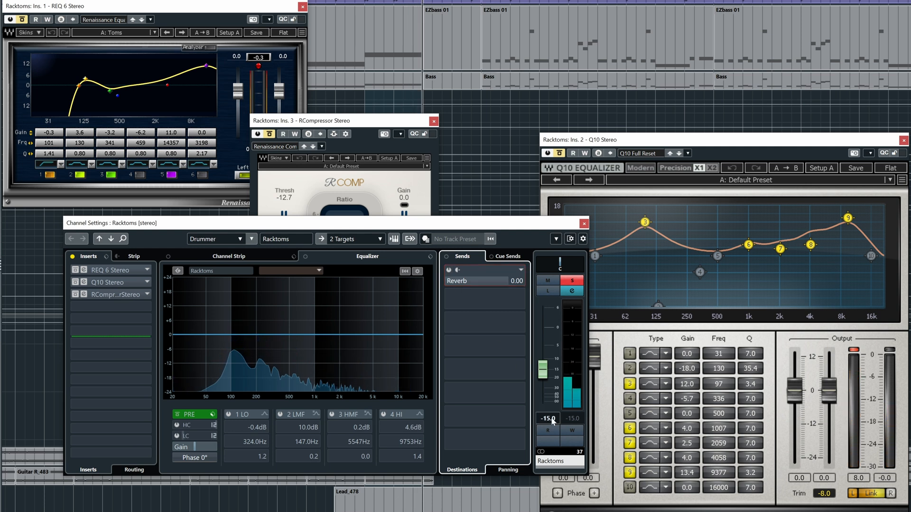
- Raise the Racktoms fader to about -6.25 dB while checking the unprocessed toms in playback
{"action": "left_click_drag", "start_coordinate": [545, 379], "coordinate": [543, 342]}
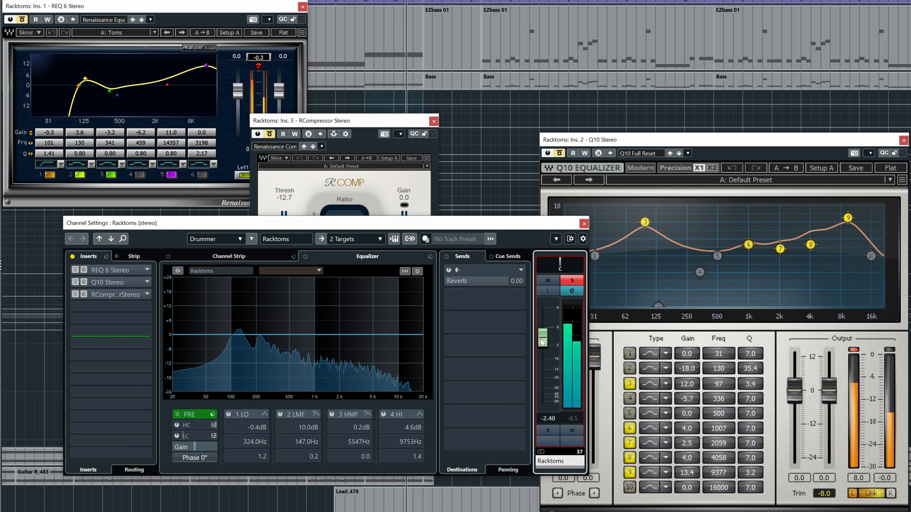
{"action": "left_click_drag", "start_coordinate": [542, 341], "coordinate": [543, 348]}
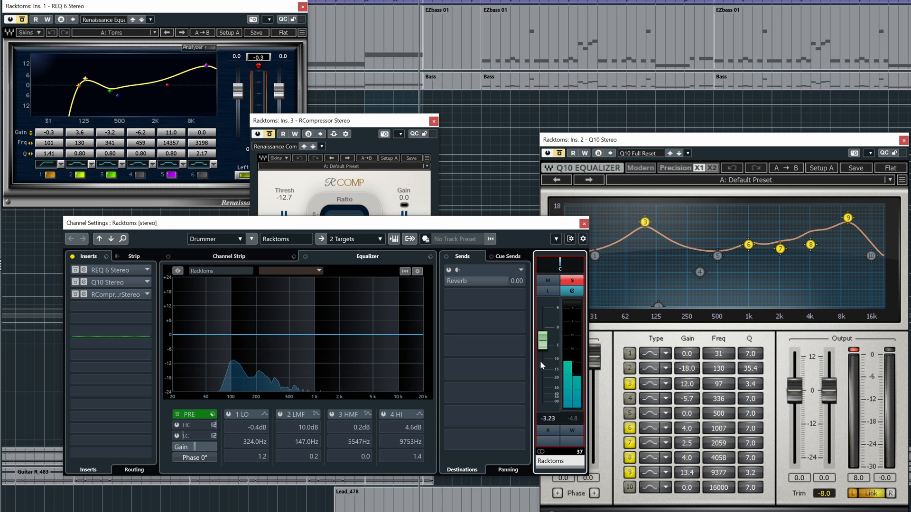
{"action": "key", "text": "space"}
{"action": "left_click_drag", "start_coordinate": [545, 350], "coordinate": [545, 338]}
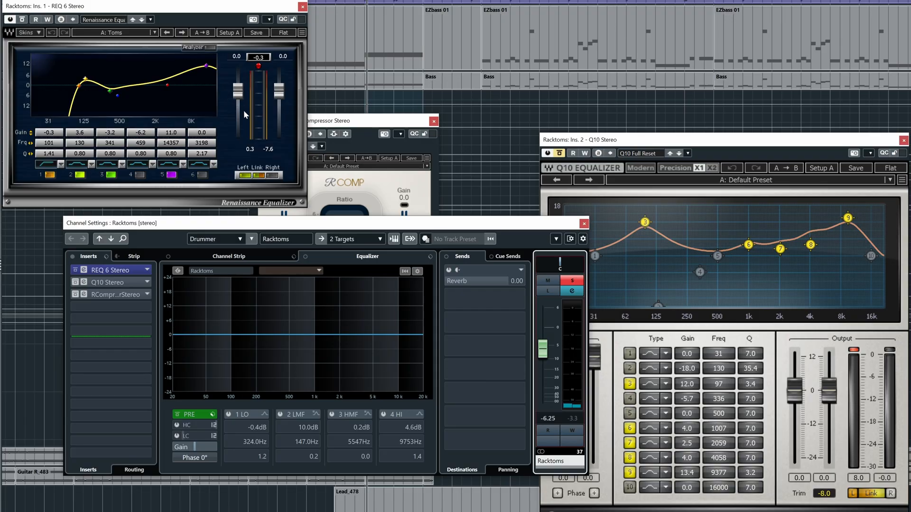
- Reactivate REQ 6, Q10 and RCompressor on Racktoms one after another during playback, and close the RCompressor window
{"action": "key", "text": "space"}
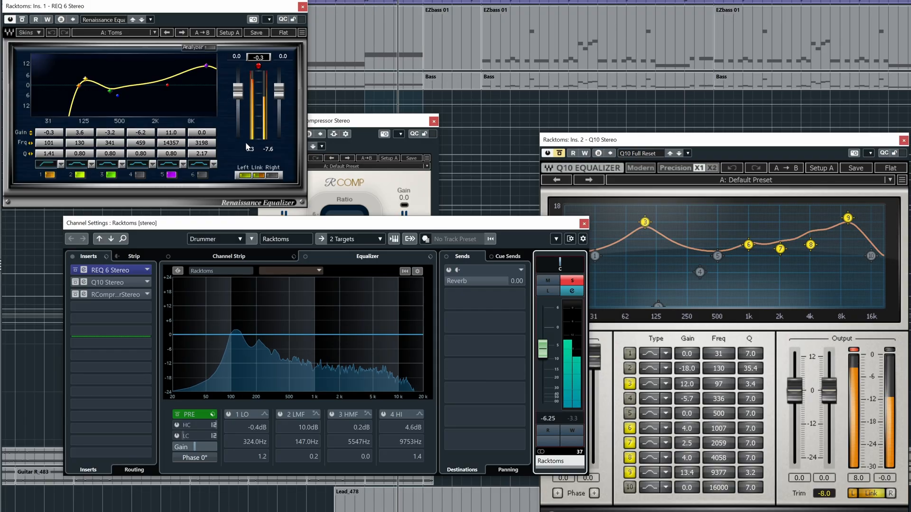
{"action": "left_click_drag", "start_coordinate": [613, 147], "coordinate": [491, 151]}
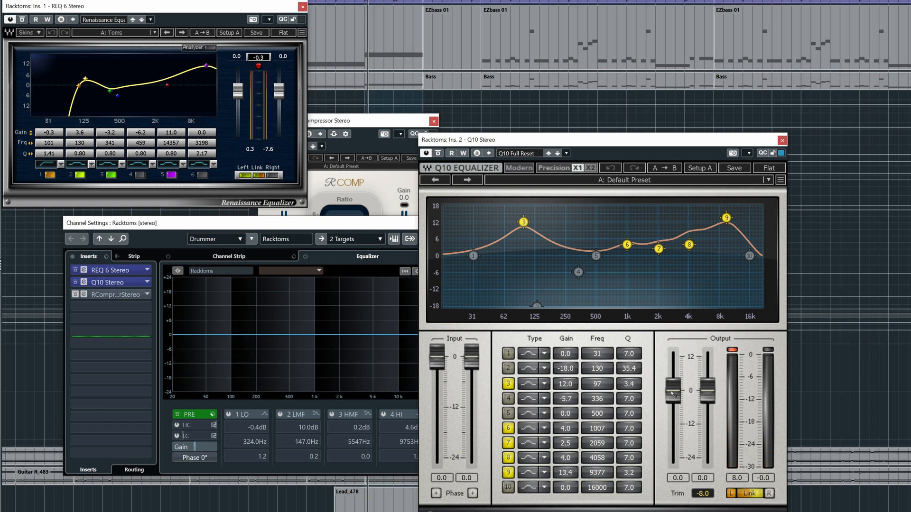
{"action": "left_click", "coordinate": [382, 125]}
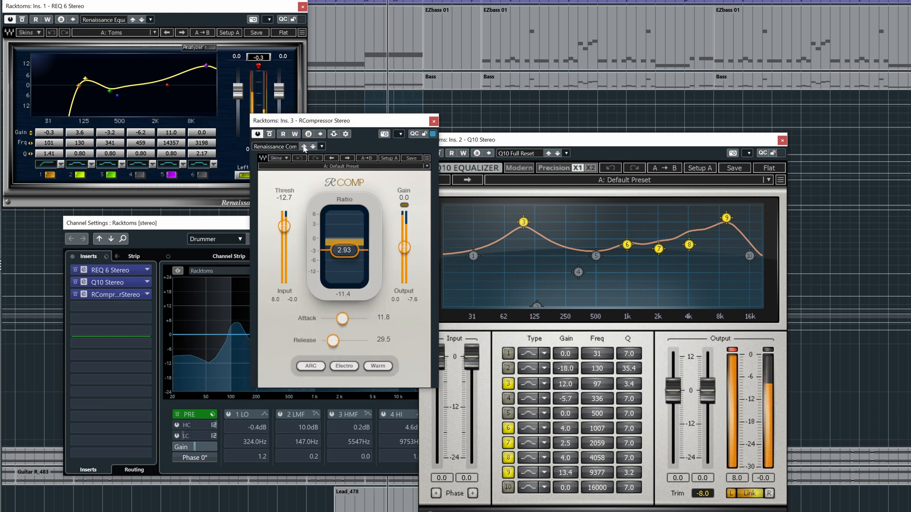
{"action": "left_click", "coordinate": [434, 122]}
{"action": "left_click", "coordinate": [357, 219]}
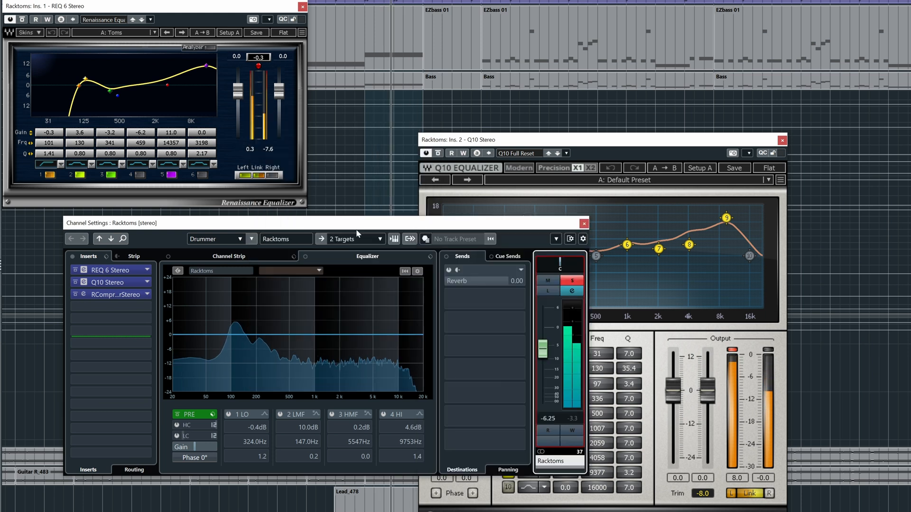
- Reactivate the Racktoms' Reverb send and set the channel level to -15 dB
{"action": "left_click", "coordinate": [450, 269]}
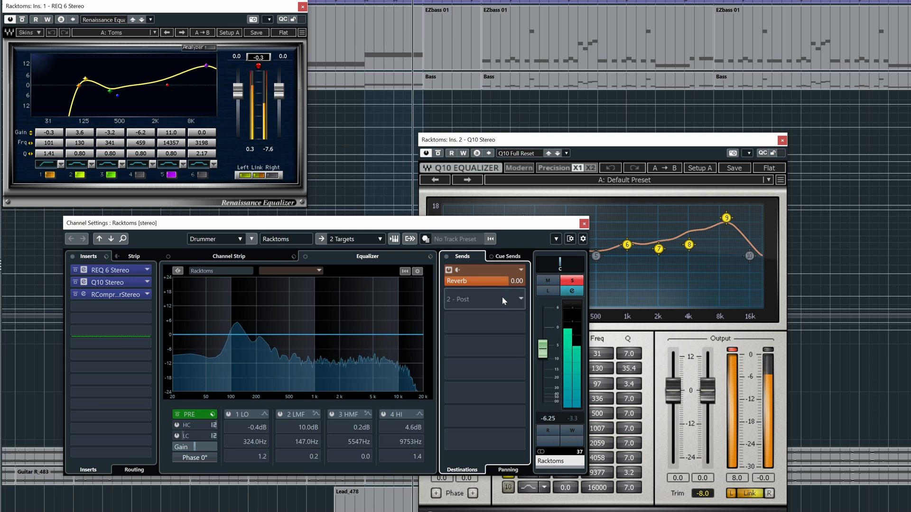
{"action": "left_click_drag", "start_coordinate": [540, 352], "coordinate": [539, 355]}
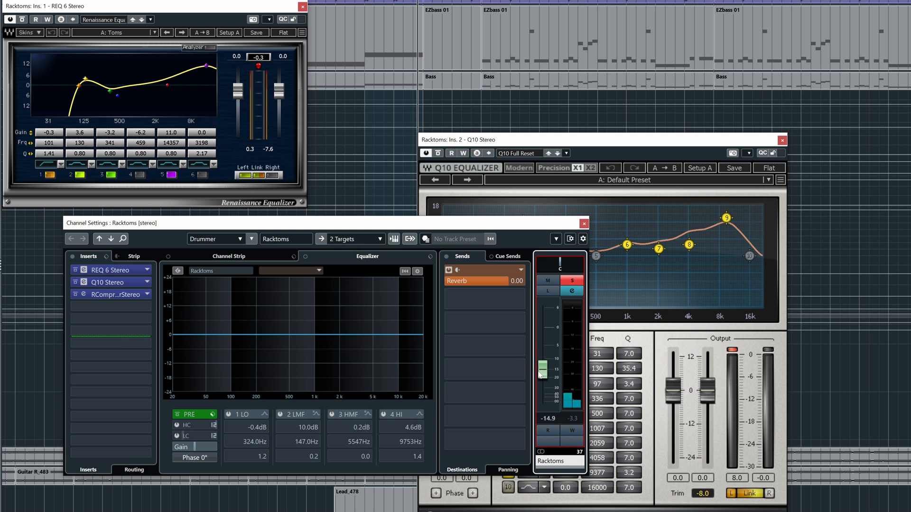
{"action": "type", "text": "-15"}
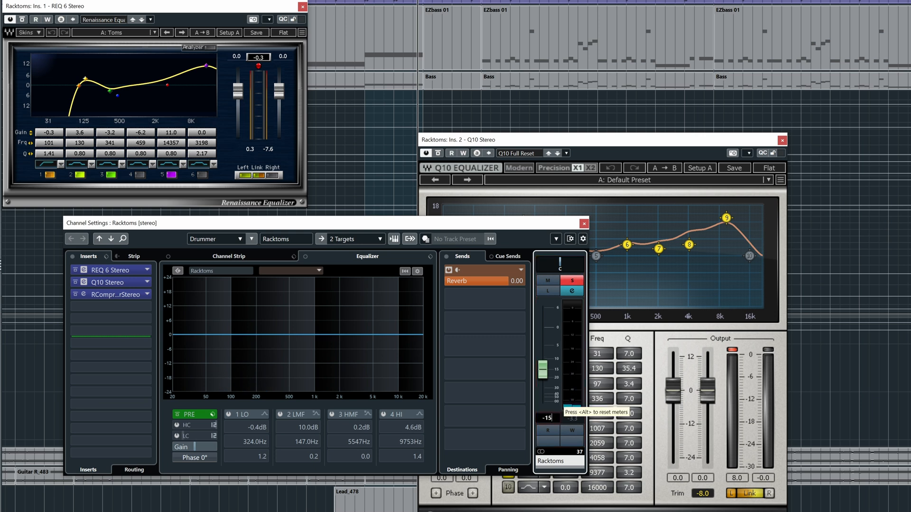
{"action": "key", "text": "Return"}
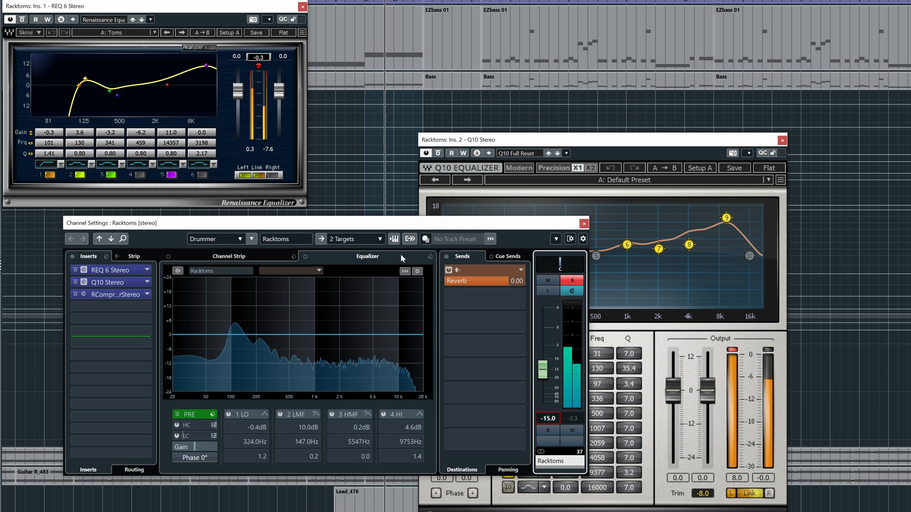
- Switch to the Floortoms channel settings, play back the floor toms, and close the Racktoms plugin windows
{"action": "key", "text": "space"}
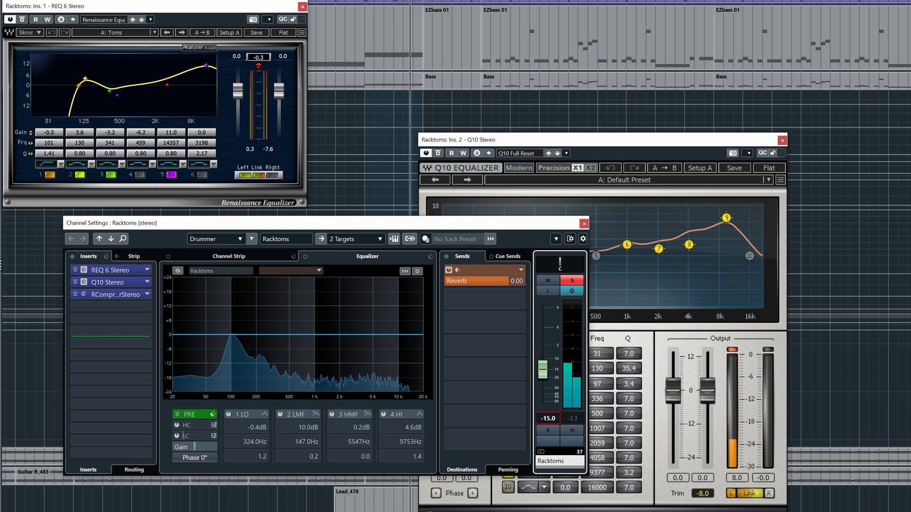
{"action": "scroll", "coordinate": [607, 95], "scroll_direction": "down", "scroll_amount": 5}
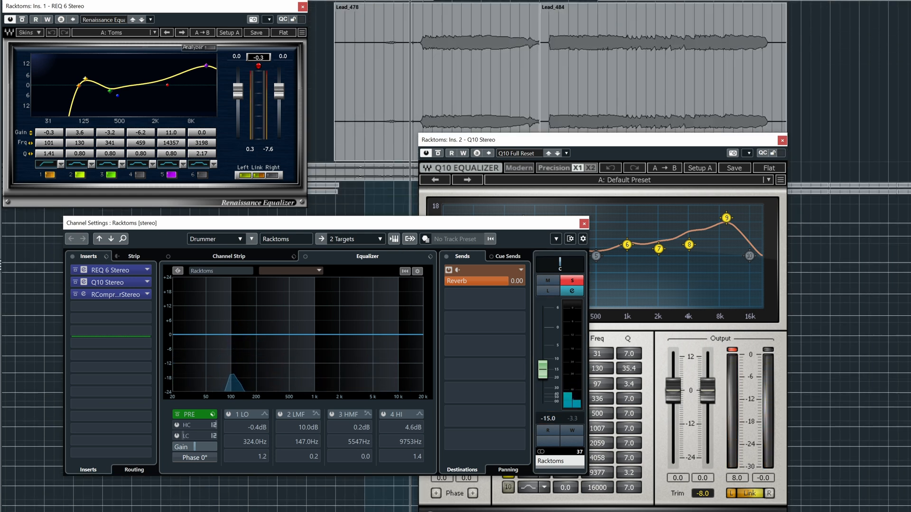
{"action": "left_click", "coordinate": [105, 332]}
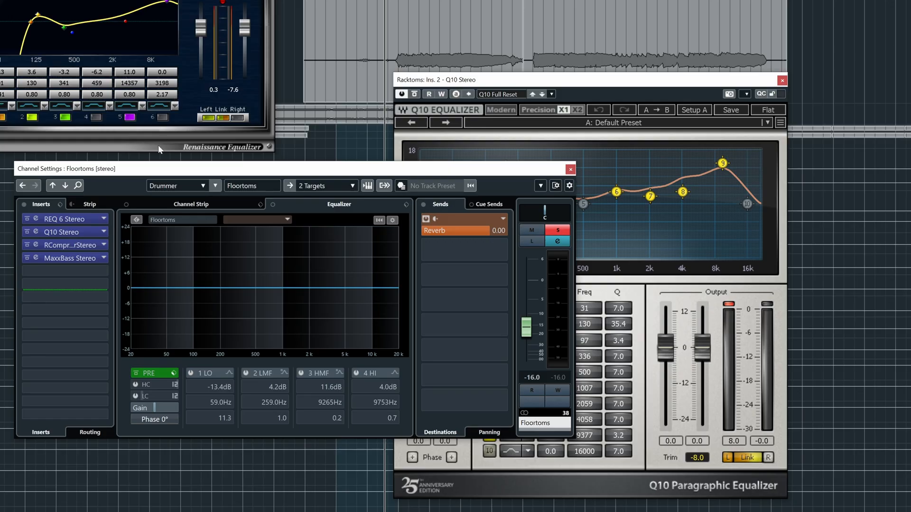
{"action": "key", "text": "space"}
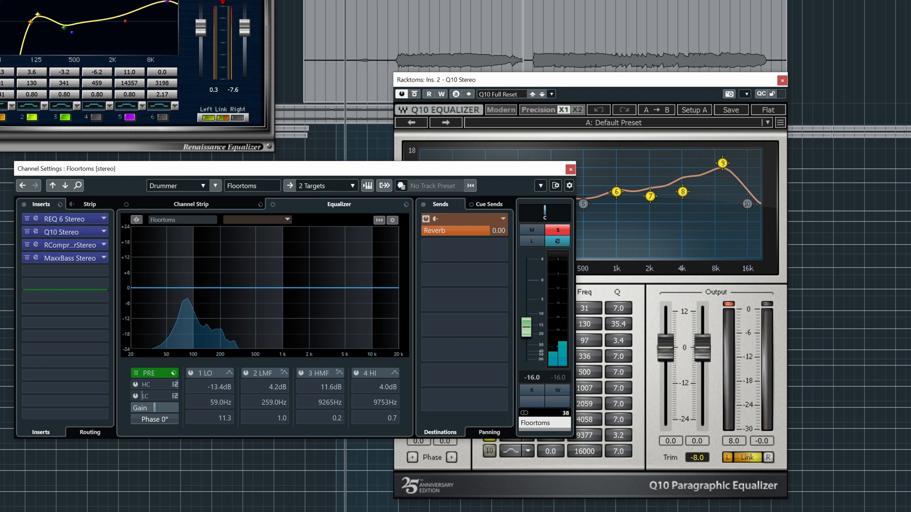
{"action": "key", "text": "ctrl+w"}
{"action": "left_click", "coordinate": [782, 80]}
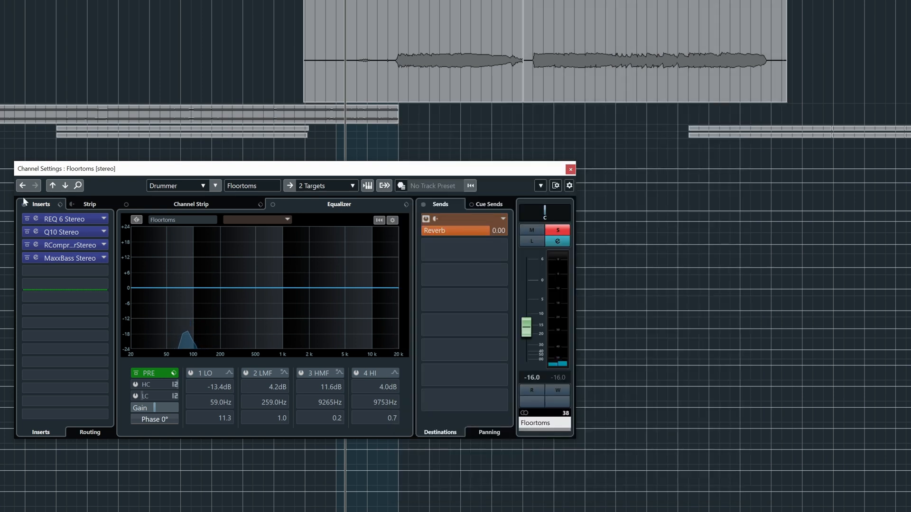
- Open the Floortoms REQ 6 and Q10 plugin windows and move the Q10 window clear of the channel settings
{"action": "left_click", "coordinate": [36, 219]}
{"action": "left_click", "coordinate": [36, 232]}
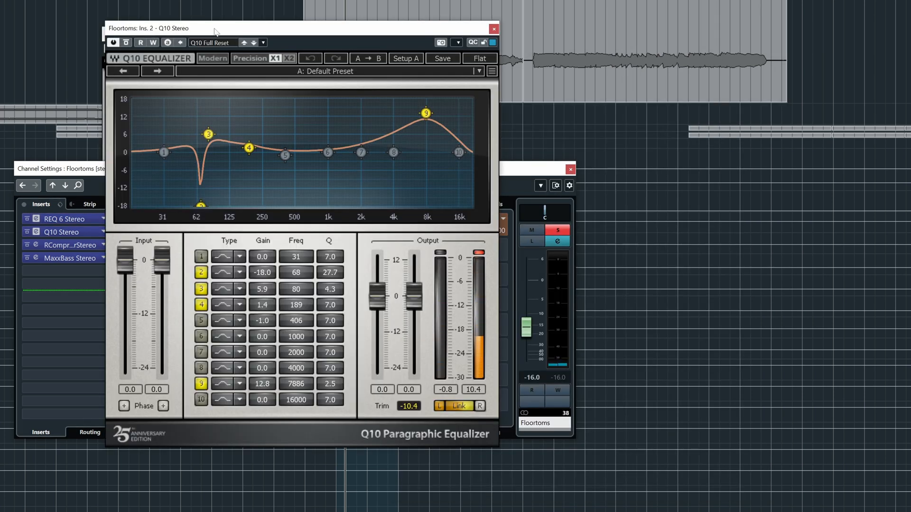
{"action": "left_click_drag", "start_coordinate": [214, 32], "coordinate": [580, 72]}
- Bypass the Floortoms inserts and Reverb send and raise the fader to -0.10 dB to hear the unprocessed sound
{"action": "left_click", "coordinate": [46, 214]}
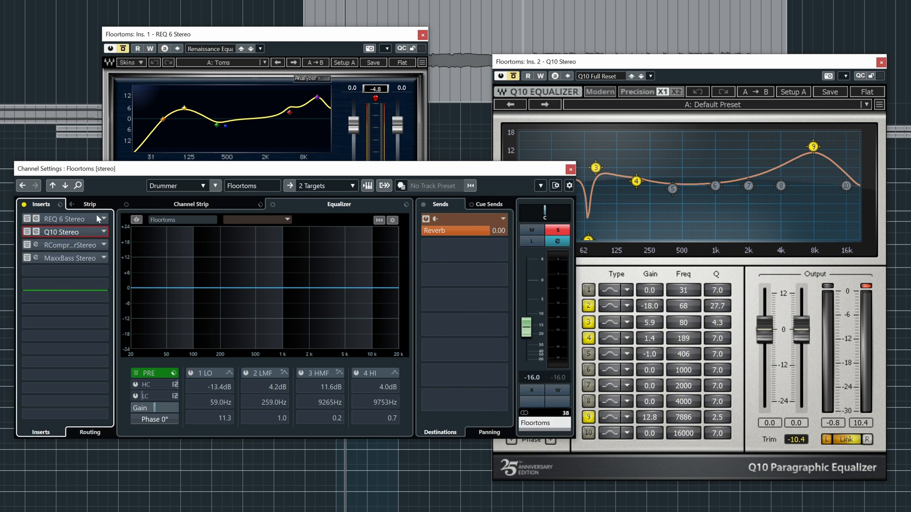
{"action": "left_click", "coordinate": [433, 230]}
{"action": "left_click_drag", "start_coordinate": [527, 328], "coordinate": [528, 284]}
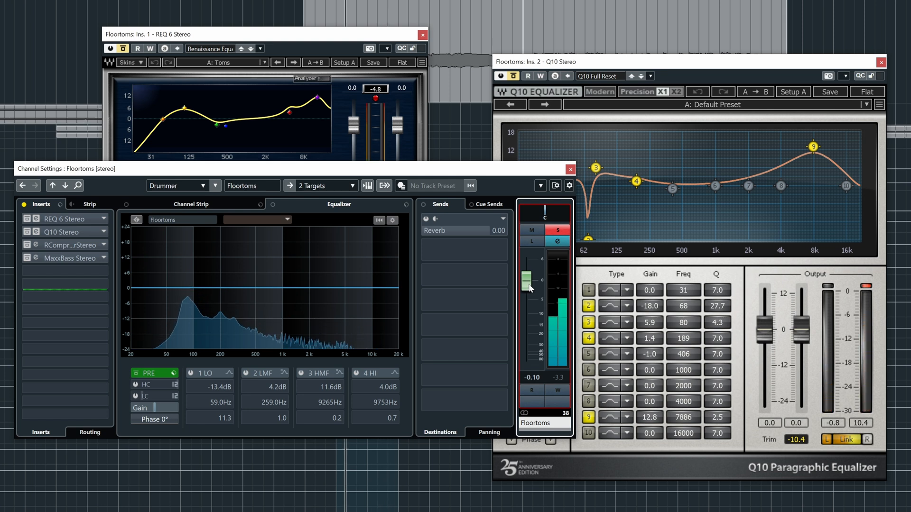
- Reactivate REQ 6 on Floortoms during playback, toggling its bypass to compare the sound
{"action": "left_click", "coordinate": [124, 49]}
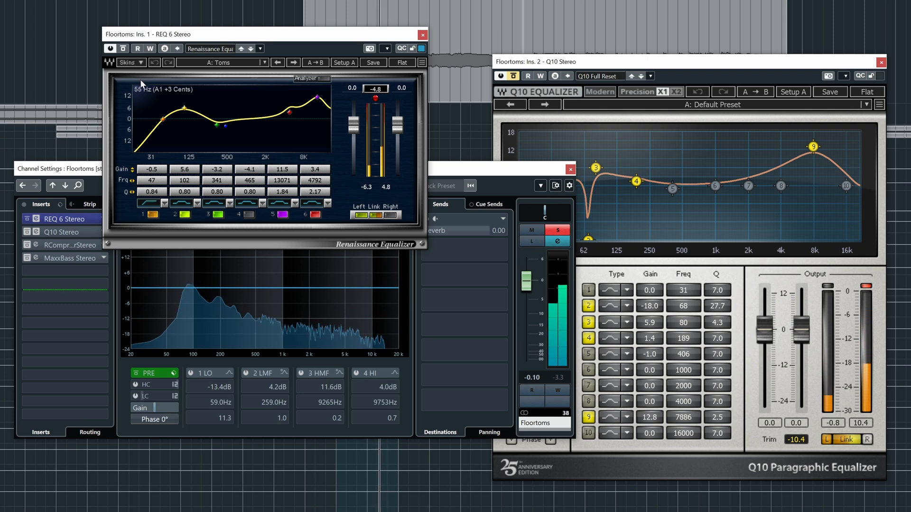
{"action": "left_click", "coordinate": [125, 49]}
{"action": "left_click", "coordinate": [124, 49]}
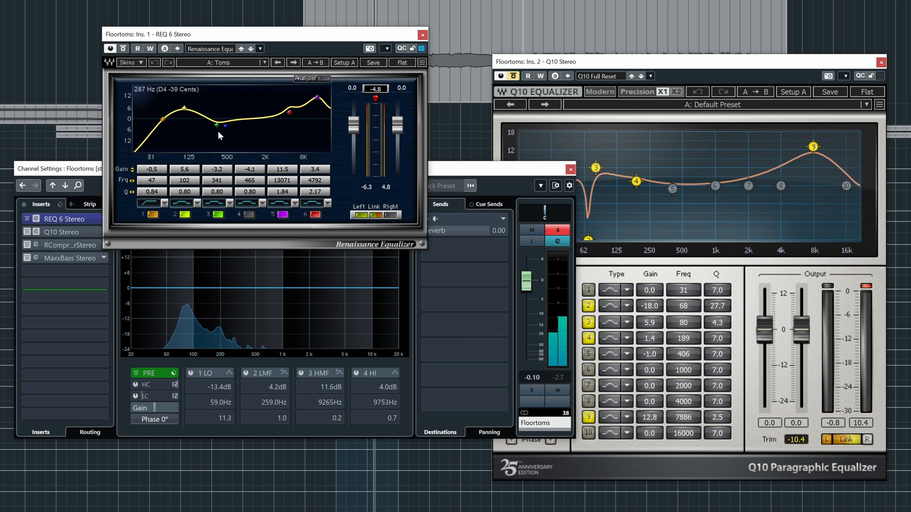
- Reactivate Q10 on Floortoms and switch its band 2 off and on again to compare the 68 Hz cut
{"action": "left_click_drag", "start_coordinate": [540, 62], "coordinate": [533, 57]}
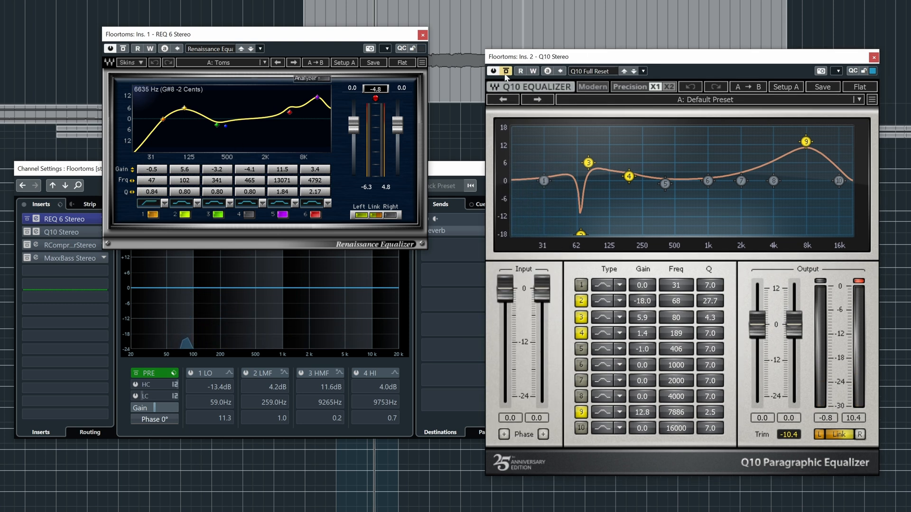
{"action": "left_click", "coordinate": [507, 72]}
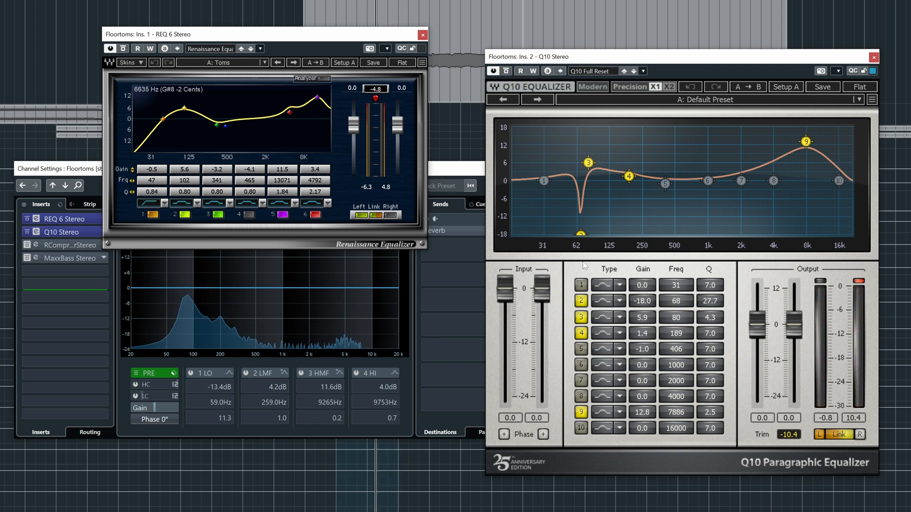
{"action": "left_click", "coordinate": [583, 305]}
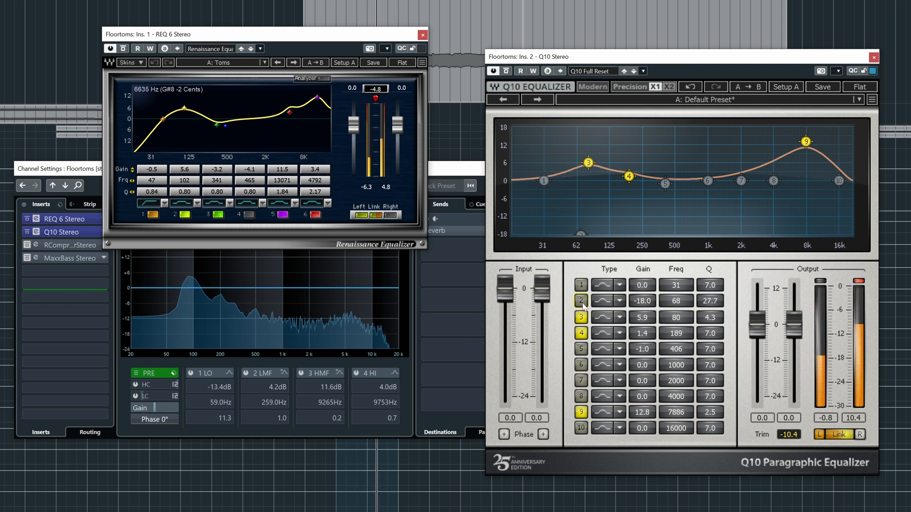
{"action": "left_click", "coordinate": [584, 305]}
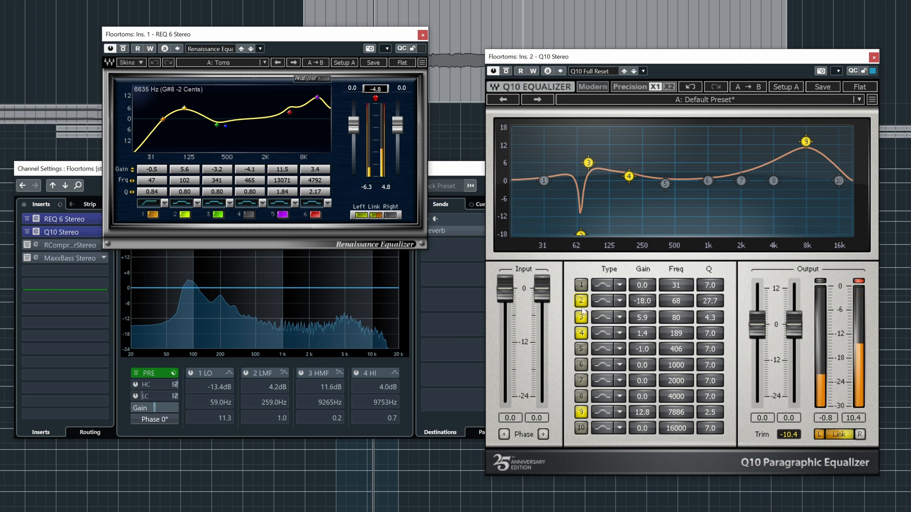
- Reactivate RCompressor and MaxxBass on Floortoms while viewing their settings, and lower the channel fader again
{"action": "left_click", "coordinate": [422, 35]}
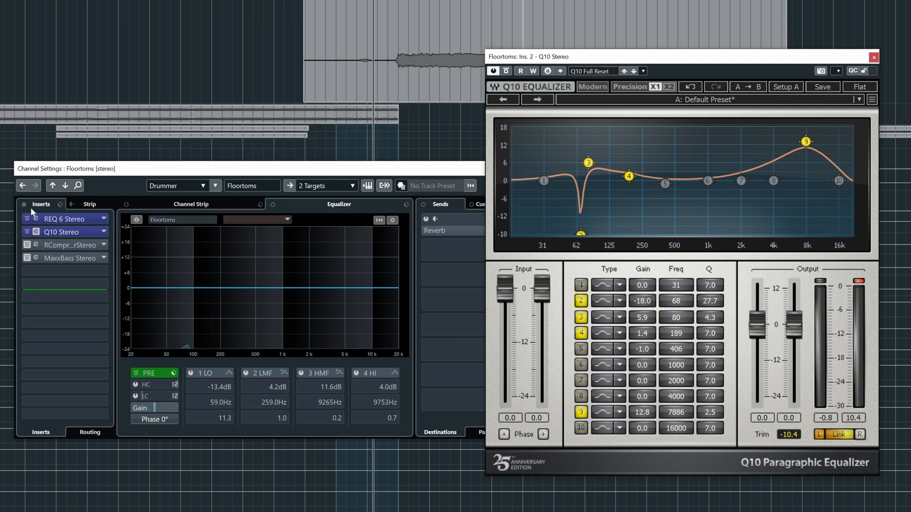
{"action": "left_click", "coordinate": [28, 247]}
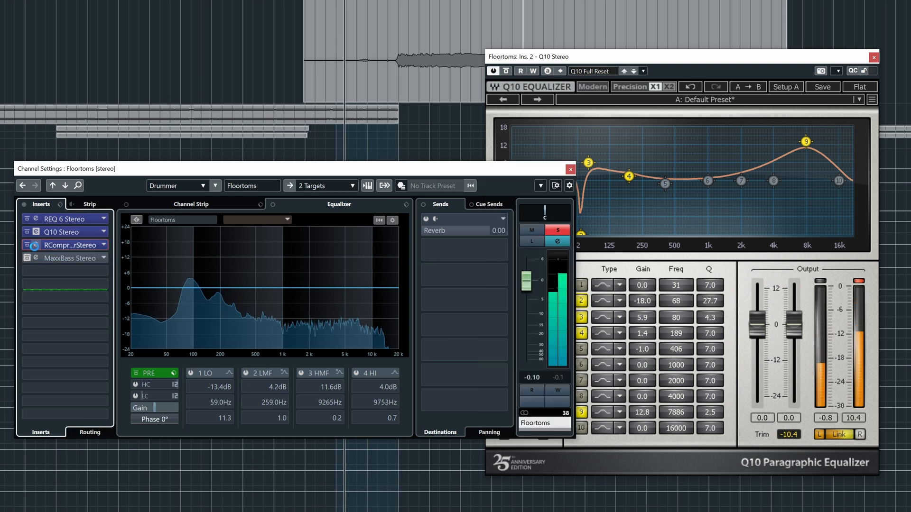
{"action": "left_click", "coordinate": [35, 245]}
{"action": "left_click", "coordinate": [28, 259]}
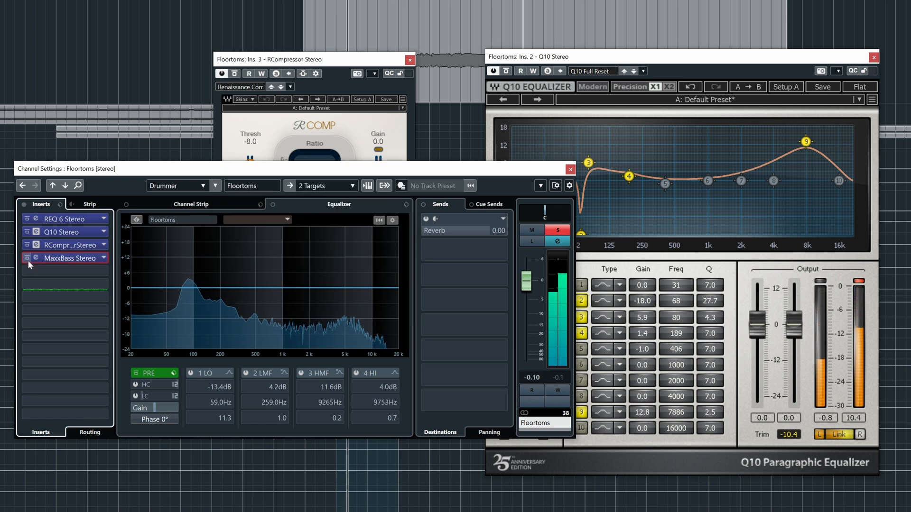
{"action": "left_click", "coordinate": [37, 258]}
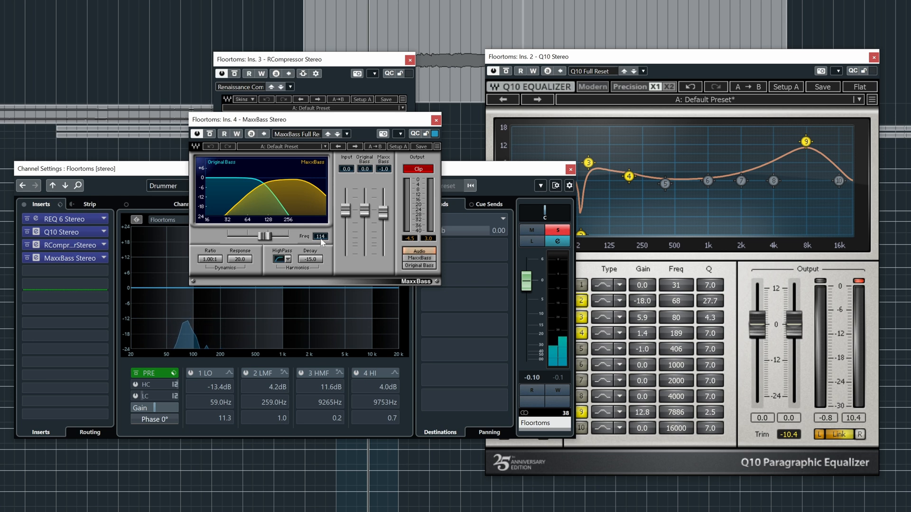
{"action": "left_click", "coordinate": [436, 120]}
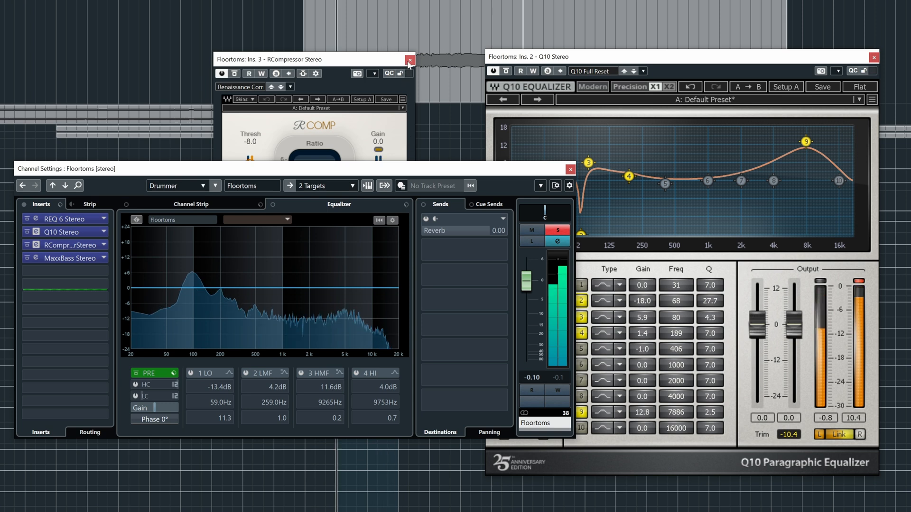
{"action": "left_click_drag", "start_coordinate": [523, 289], "coordinate": [526, 316]}
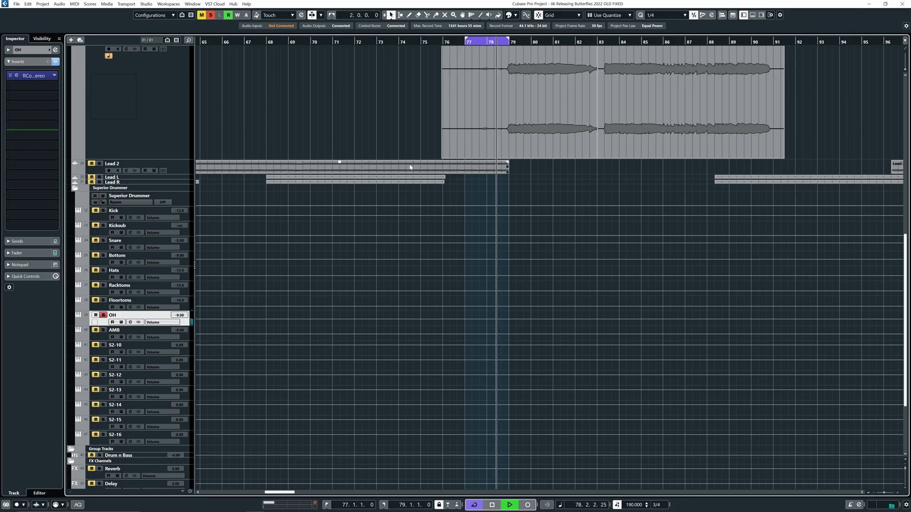
- Set the playback loop range from bar 69 to bar 77
{"action": "left_click", "coordinate": [297, 43]}
{"action": "scroll", "coordinate": [382, 139], "scroll_direction": "up", "scroll_amount": 3}
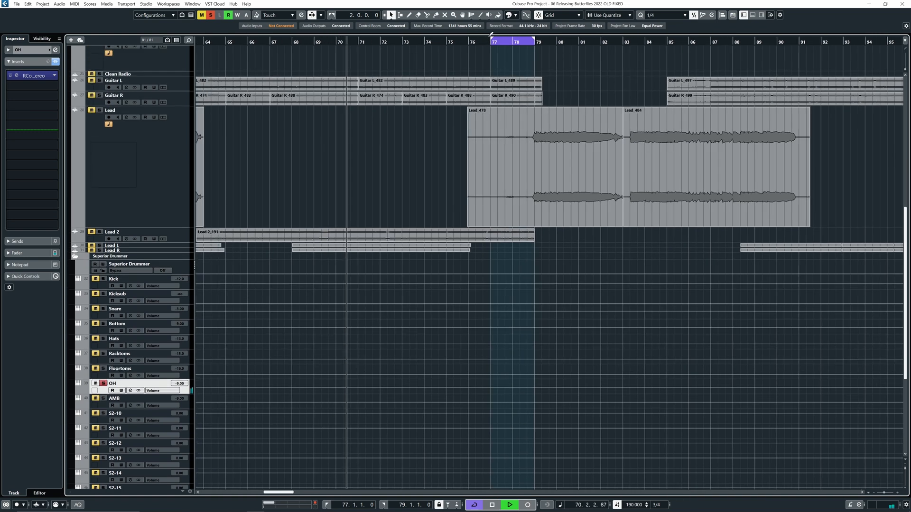
{"action": "left_click_drag", "start_coordinate": [492, 40], "coordinate": [315, 43]}
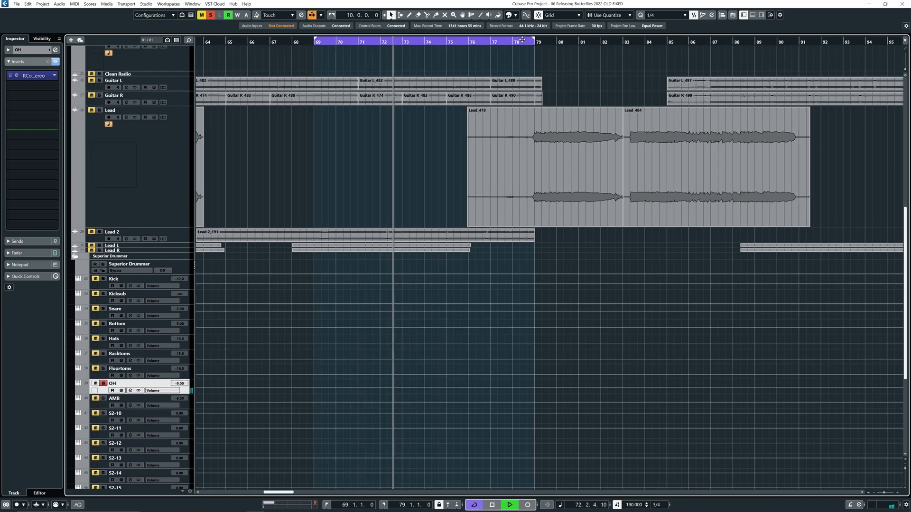
{"action": "left_click_drag", "start_coordinate": [522, 39], "coordinate": [492, 41]}
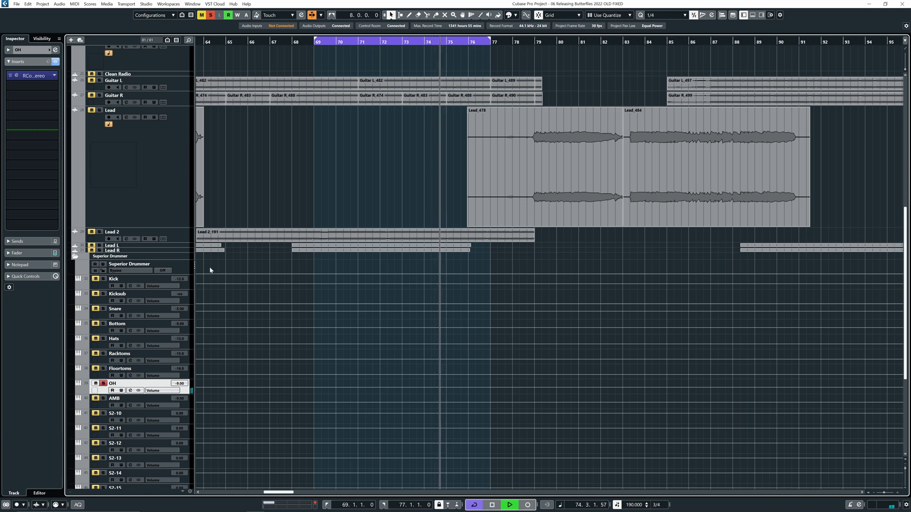
- Open the OH channel settings and bypass its Equalizer and RCompressor insert during playback
{"action": "left_click", "coordinate": [55, 50]}
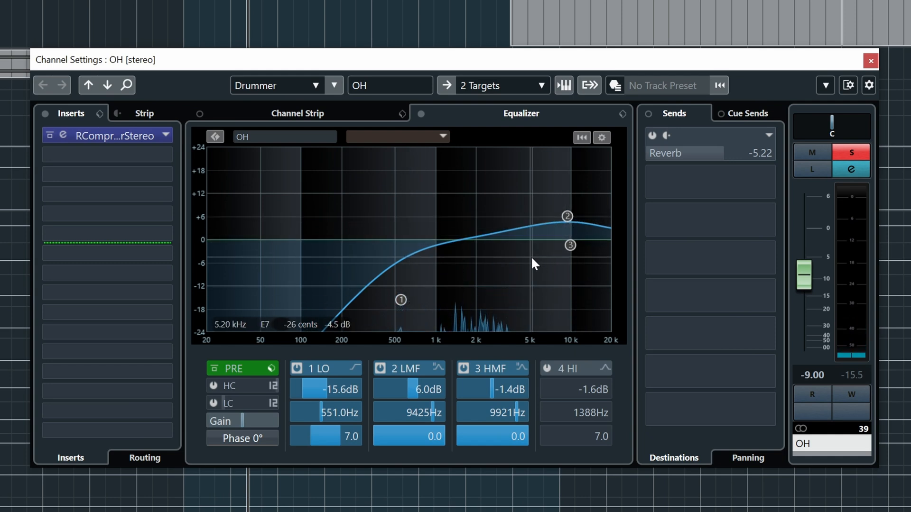
{"action": "left_click", "coordinate": [421, 115]}
{"action": "left_click", "coordinate": [50, 136]}
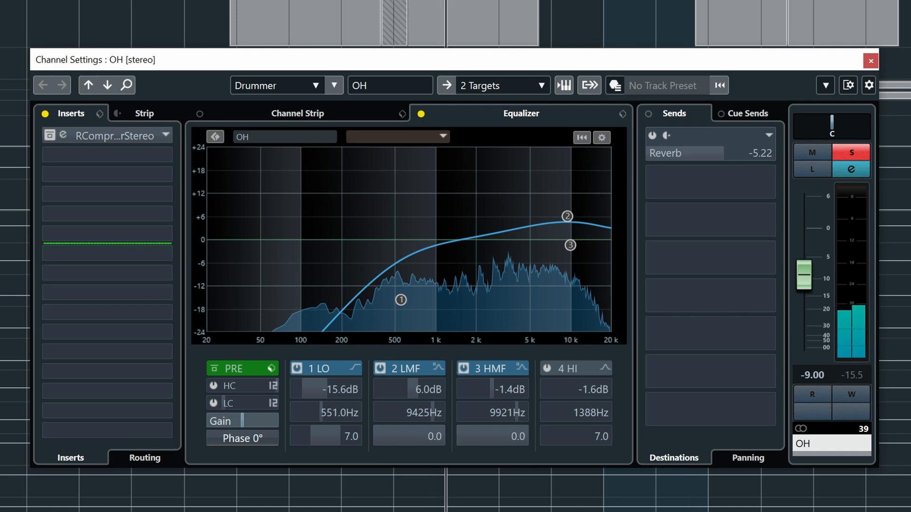
- Reactivate the OH Equalizer and RCompressor, and close the channel settings
{"action": "left_click", "coordinate": [421, 114]}
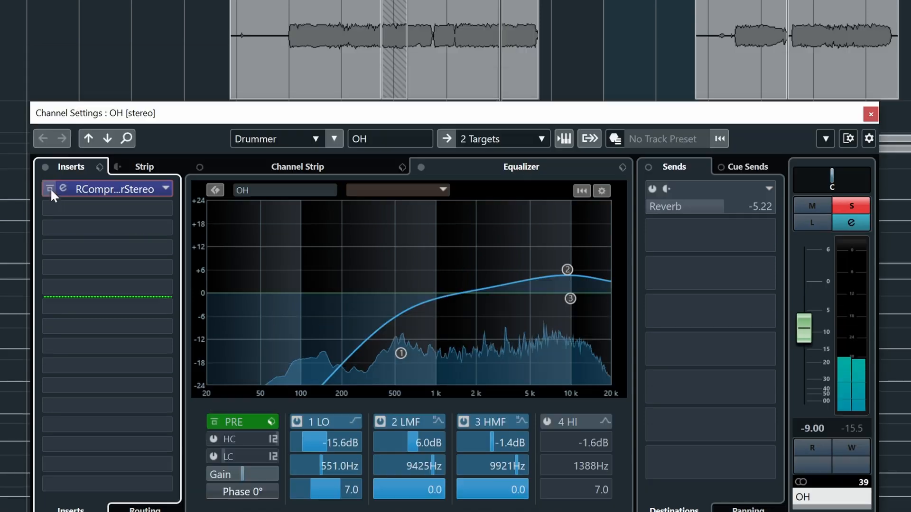
{"action": "left_click", "coordinate": [63, 136]}
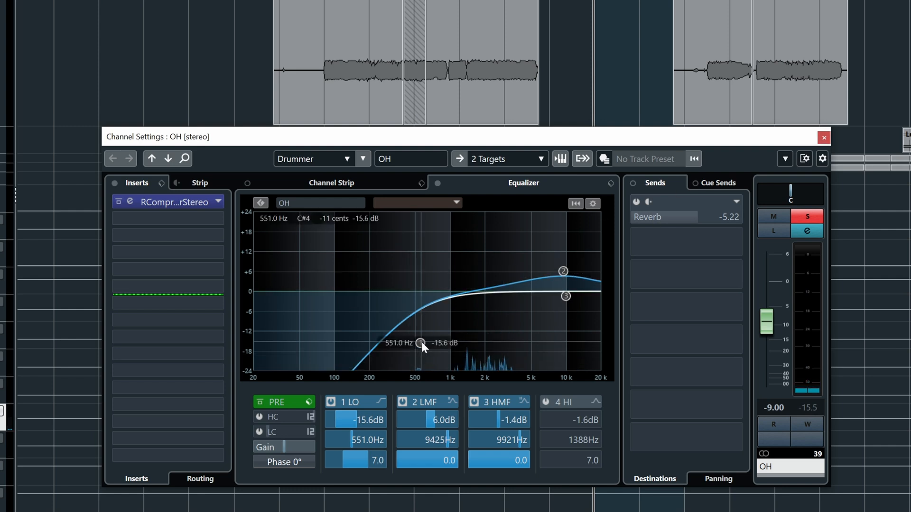
{"action": "left_click", "coordinate": [823, 138]}
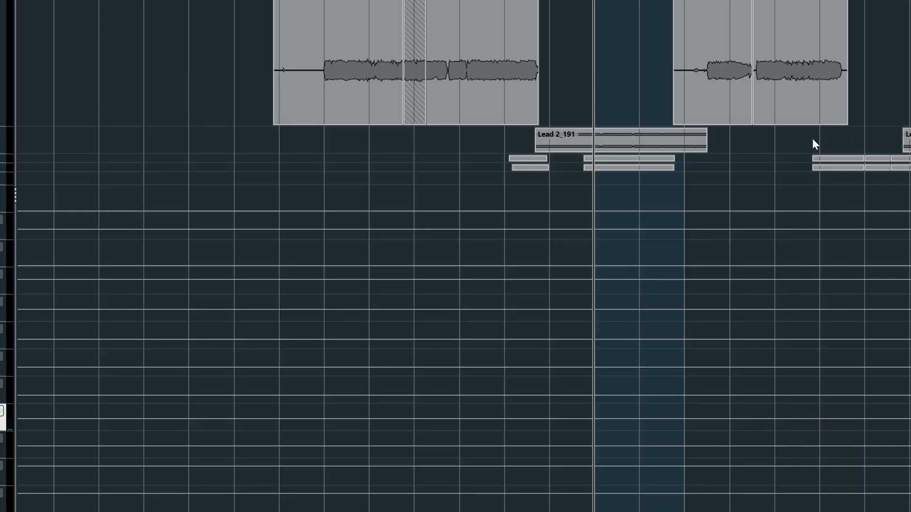
- Open the AMB channel settings and turn off its Reverb send, all four equalizer bands and RCompressor
{"action": "scroll", "coordinate": [138, 239], "scroll_direction": "down", "scroll_amount": 3}
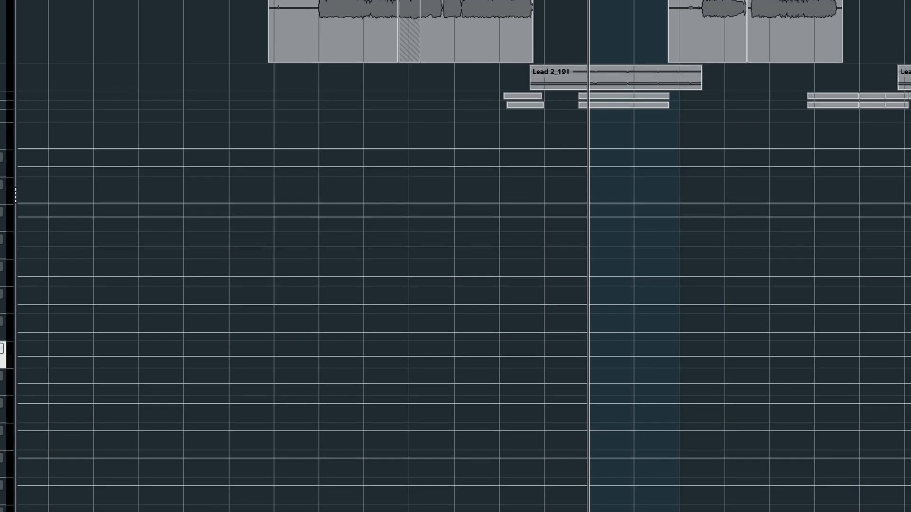
{"action": "left_click", "coordinate": [10, 391]}
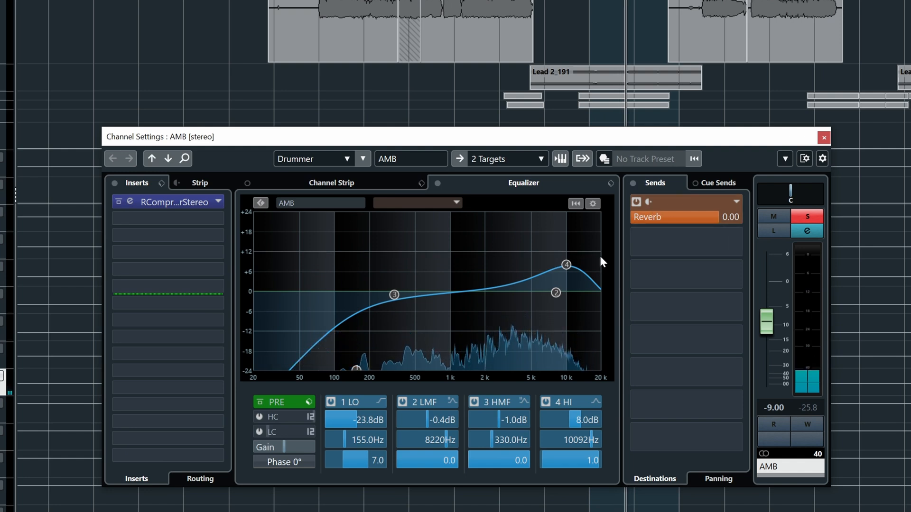
{"action": "left_click", "coordinate": [636, 203]}
{"action": "left_click", "coordinate": [545, 402]}
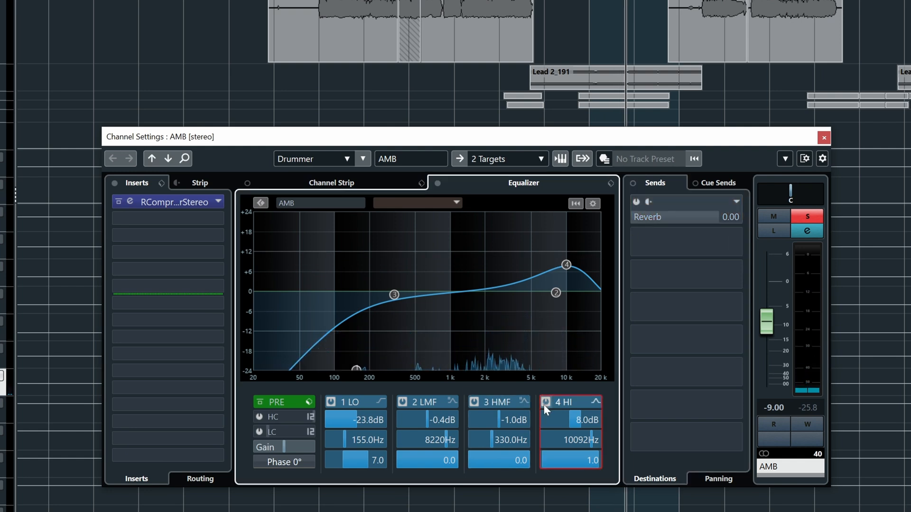
{"action": "left_click", "coordinate": [473, 402]}
{"action": "left_click", "coordinate": [402, 402]}
{"action": "left_click", "coordinate": [331, 402]}
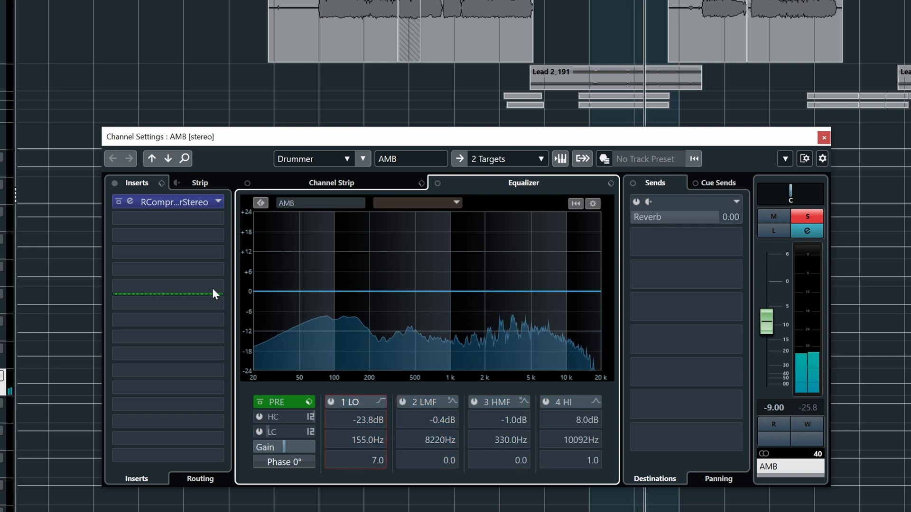
{"action": "left_click", "coordinate": [118, 201]}
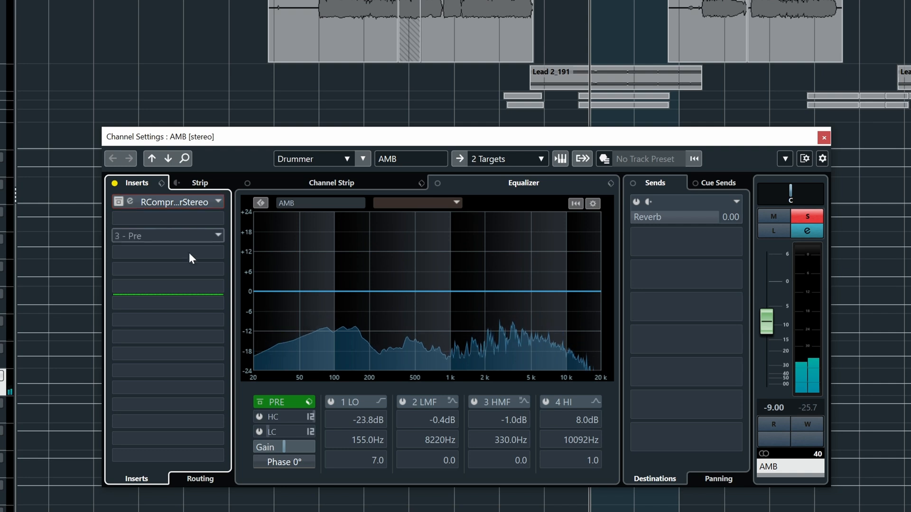
- Reactivate all four AMB equalizer bands one after another during playback
{"action": "left_click", "coordinate": [331, 402]}
{"action": "left_click", "coordinate": [402, 402]}
{"action": "left_click", "coordinate": [474, 401]}
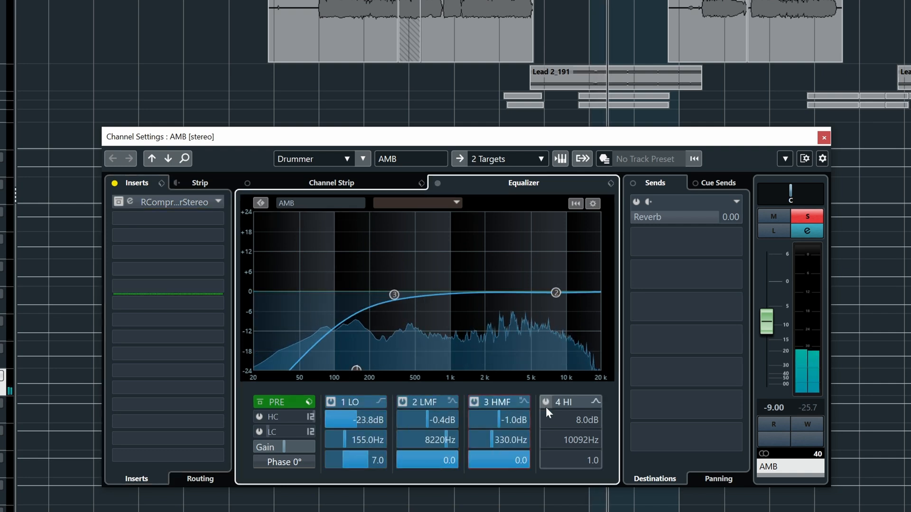
{"action": "left_click", "coordinate": [546, 402]}
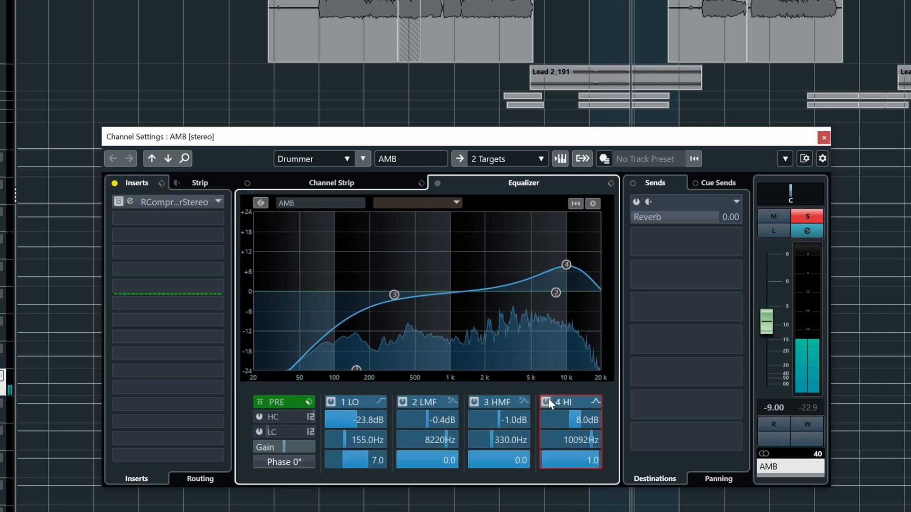
- Reactivate the AMB channel's Reverb send and RCompressor insert, viewing the compressor's editor and closing it
{"action": "left_click", "coordinate": [635, 203]}
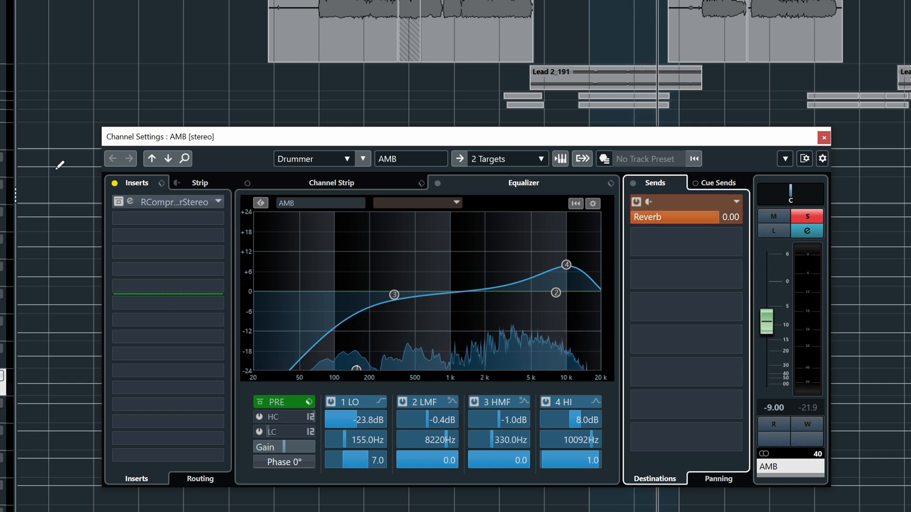
{"action": "left_click", "coordinate": [131, 200]}
{"action": "left_click_drag", "start_coordinate": [136, 224], "coordinate": [145, 240]}
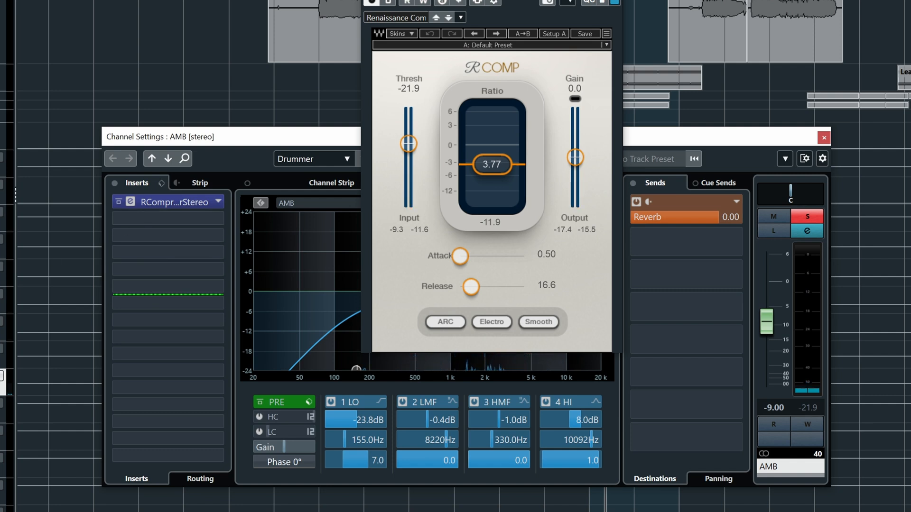
{"action": "key", "text": "Up"}
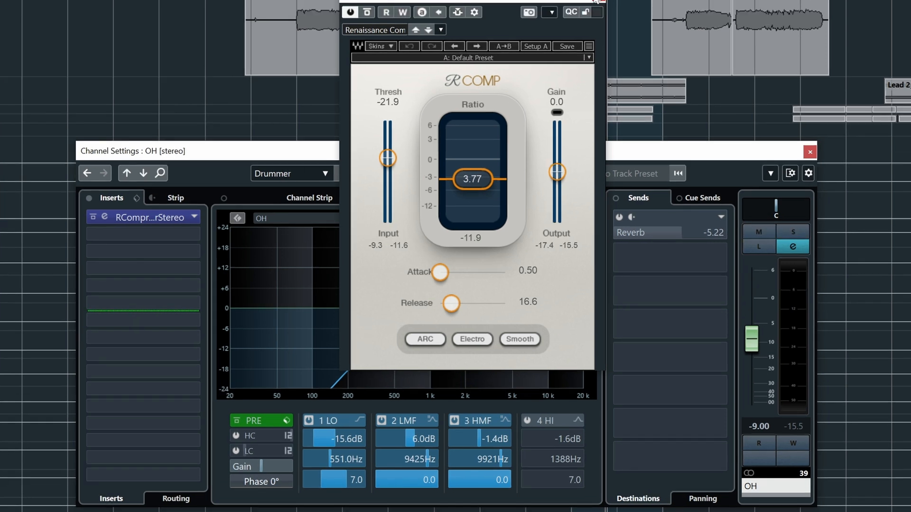
{"action": "left_click", "coordinate": [615, 1]}
{"action": "key", "text": "space"}
- Open the Reverb channel's TrueVerb insert to examine its settings, and close the editor and channel settings
{"action": "scroll", "coordinate": [82, 37], "scroll_direction": "down", "scroll_amount": 3}
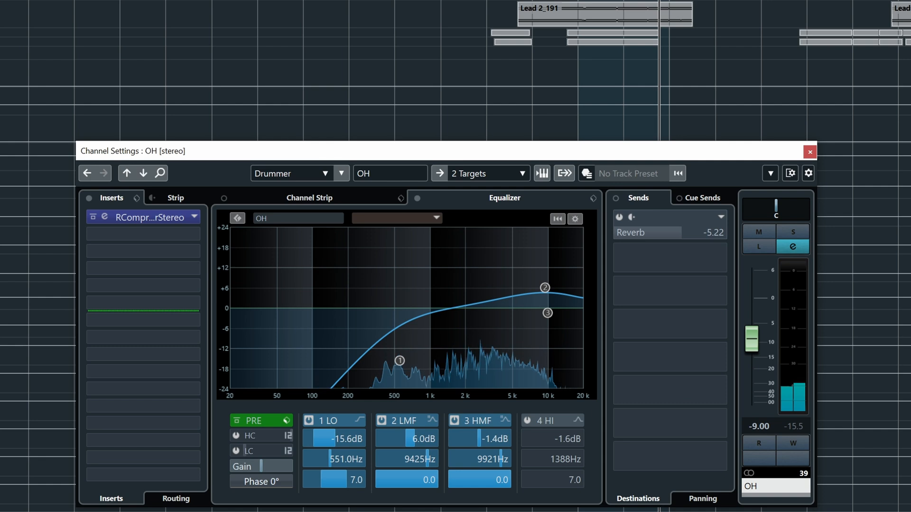
{"action": "key", "text": "Down"}
{"action": "left_click", "coordinate": [105, 217]}
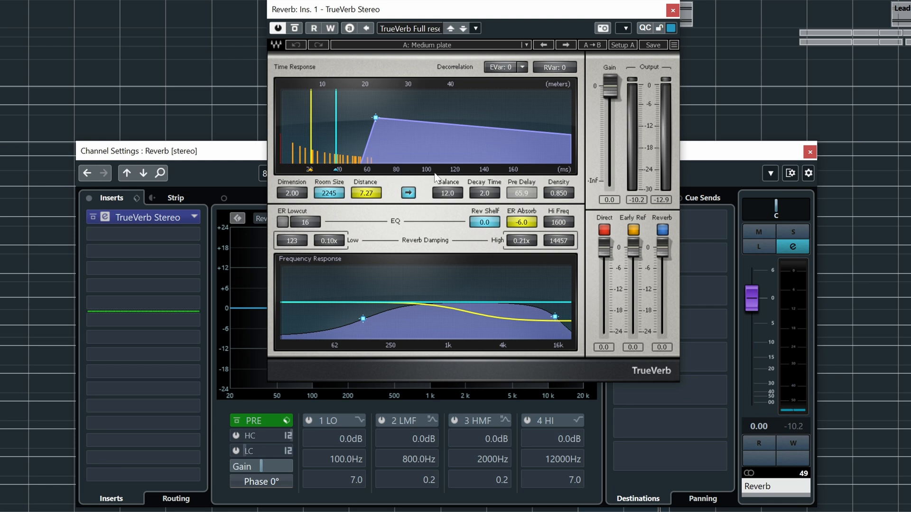
{"action": "left_click", "coordinate": [672, 10]}
{"action": "left_click", "coordinate": [810, 151]}
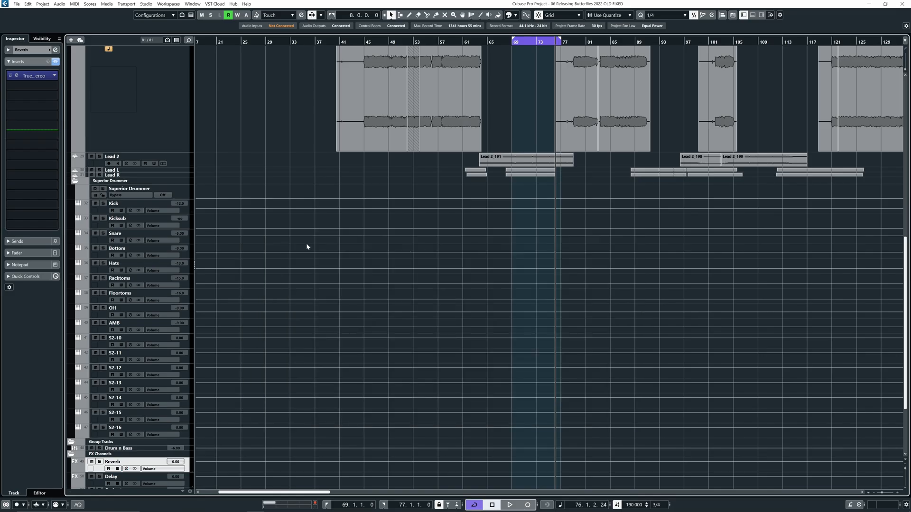
- Solo the EZbass 01 track and extend the cycle range in both directions to span about bars 61 to 81
{"action": "scroll", "coordinate": [285, 361], "scroll_direction": "up", "scroll_amount": 5}
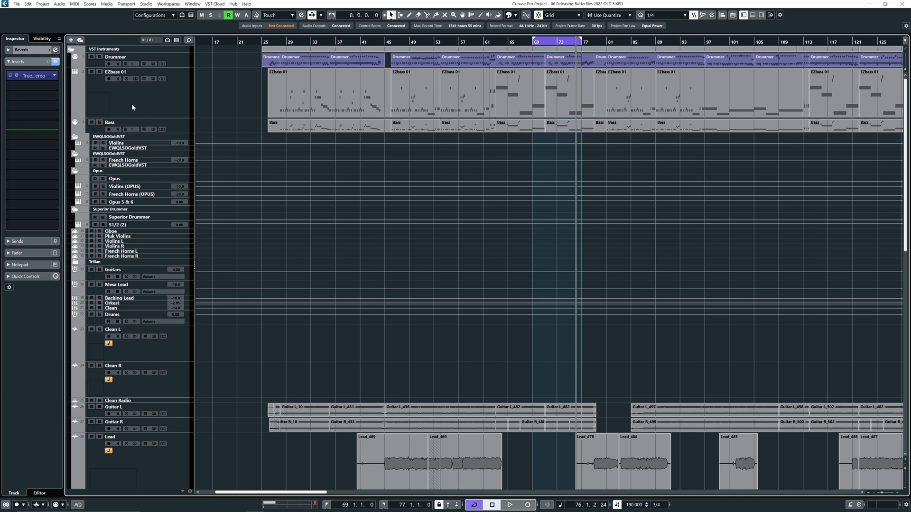
{"action": "left_click", "coordinate": [99, 72]}
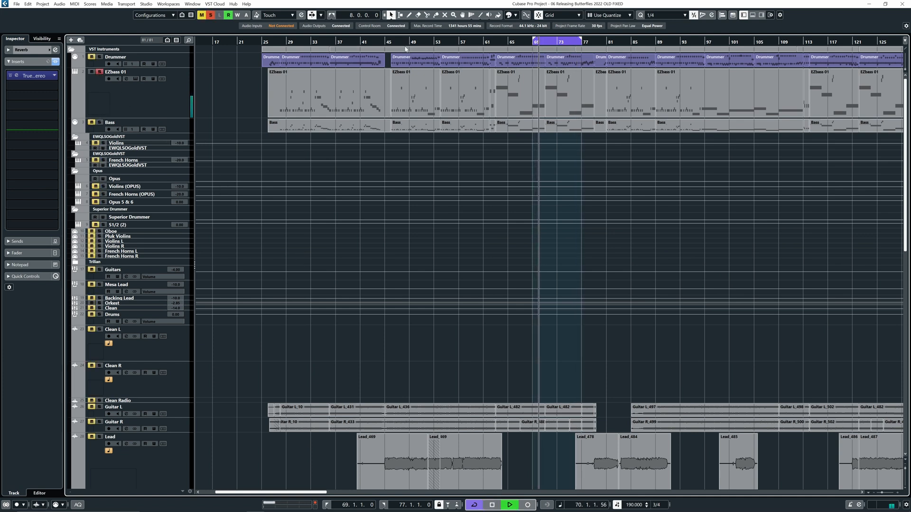
{"action": "left_click_drag", "start_coordinate": [535, 41], "coordinate": [488, 41]}
{"action": "left_click_drag", "start_coordinate": [581, 41], "coordinate": [606, 41]}
- Open the EZbass 01 channel settings and inspect the SVX-500 amp and cabinet in AmpliTube 5
{"action": "left_click", "coordinate": [120, 99]}
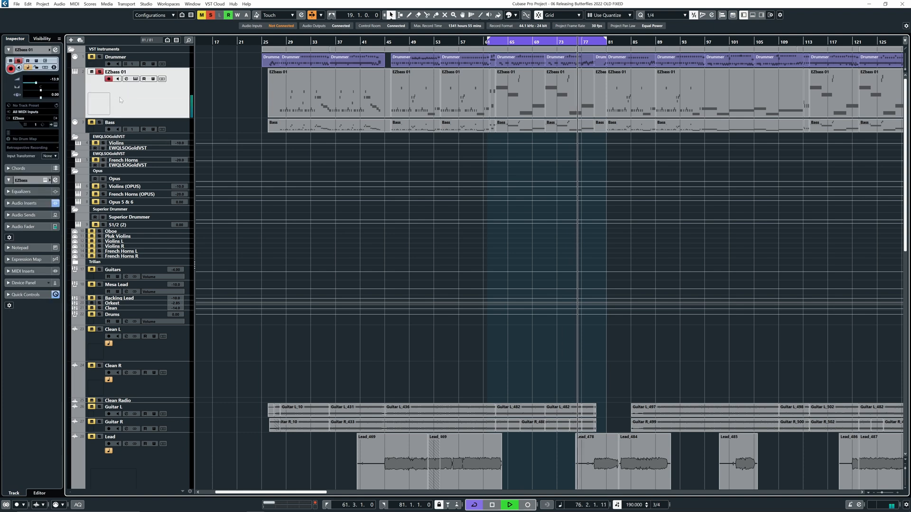
{"action": "left_click", "coordinate": [126, 79]}
{"action": "key", "text": "space"}
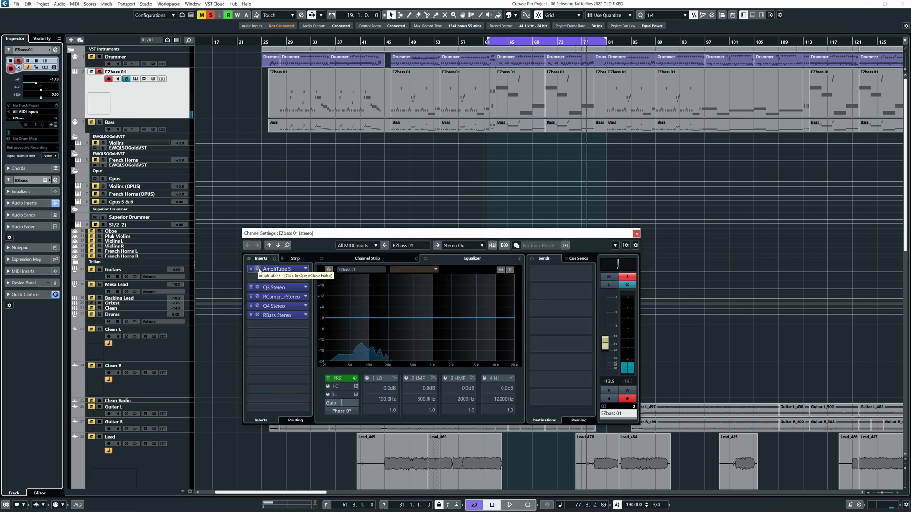
{"action": "left_click", "coordinate": [259, 270]}
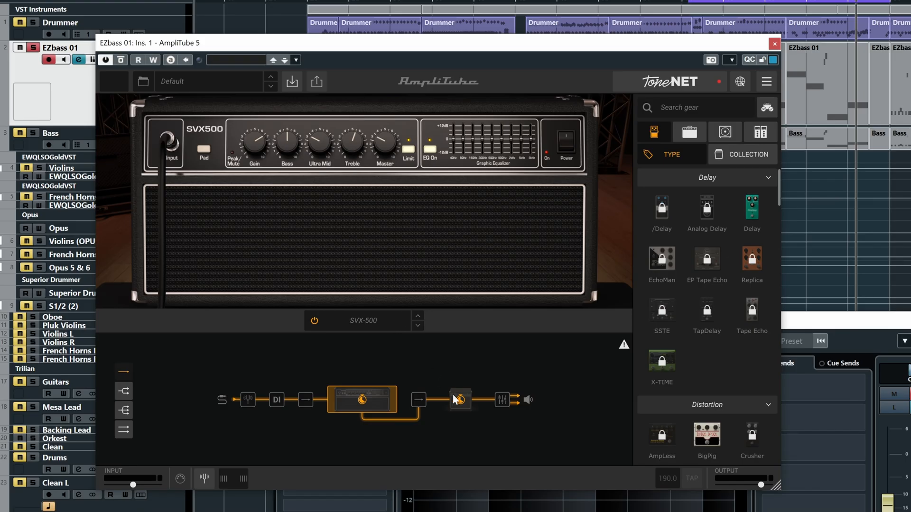
{"action": "left_click", "coordinate": [458, 400]}
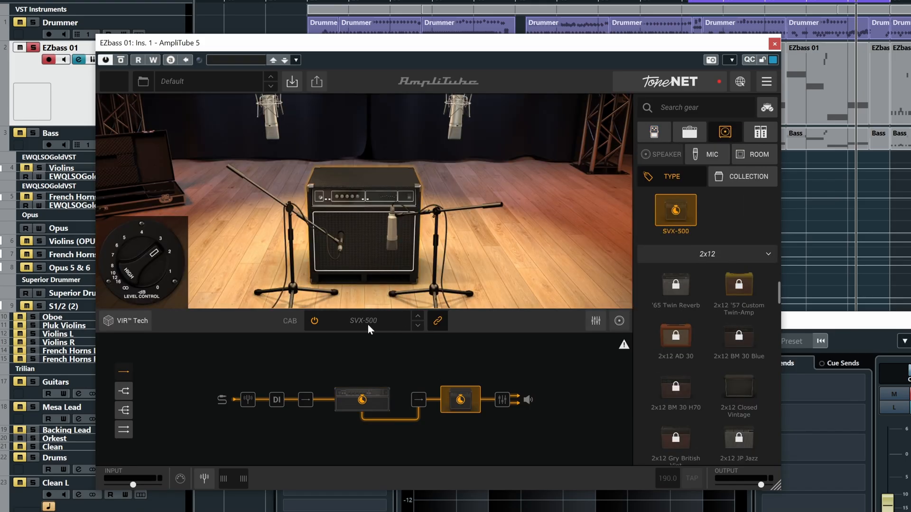
{"action": "left_click", "coordinate": [701, 157]}
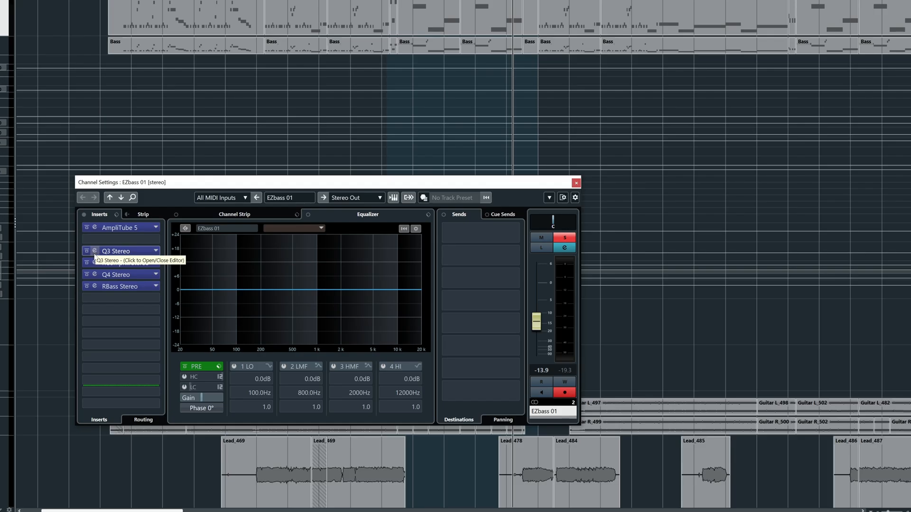
- Open the editors of the Q3, RCompressor, Q4 and RBass inserts on EZbass 01
{"action": "left_click", "coordinate": [95, 251]}
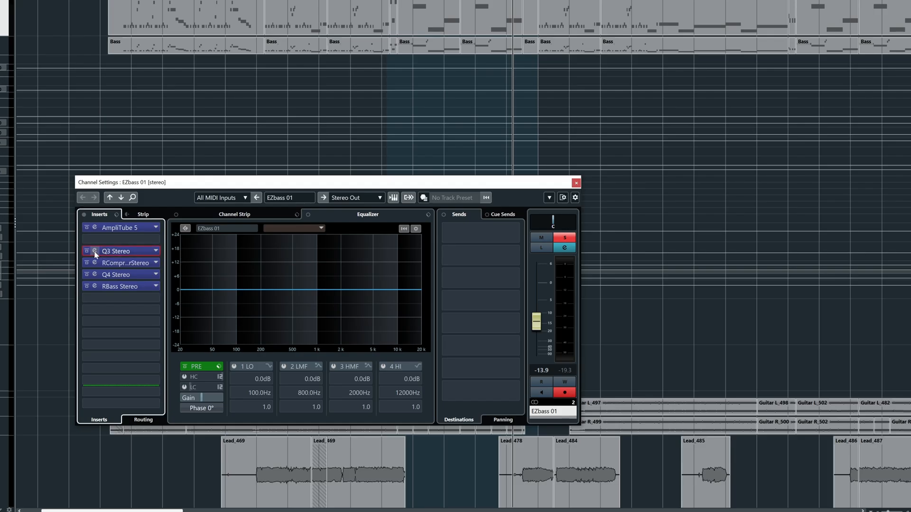
{"action": "left_click", "coordinate": [95, 262]}
{"action": "left_click", "coordinate": [95, 275]}
{"action": "left_click", "coordinate": [94, 287]}
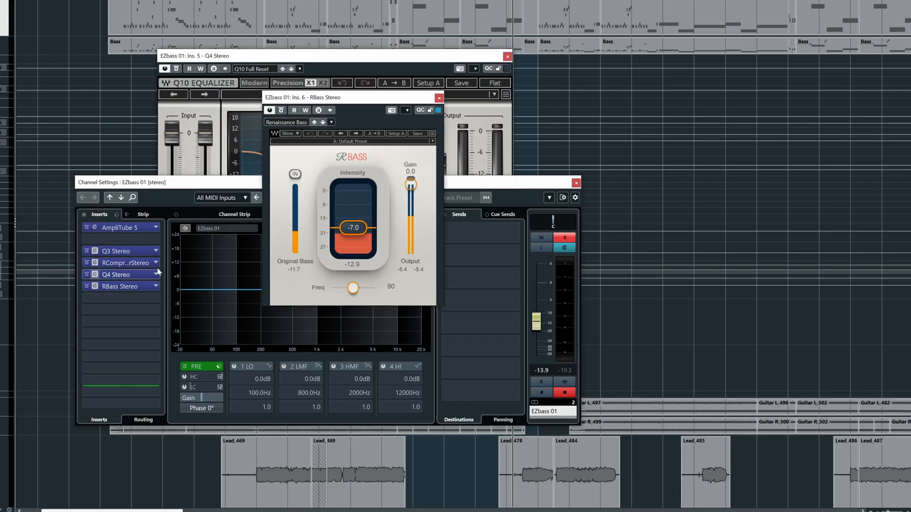
- Spread the four plugin editors apart and bring the EZbass 01 channel settings back into view among them
{"action": "left_click_drag", "start_coordinate": [343, 98], "coordinate": [808, 16]}
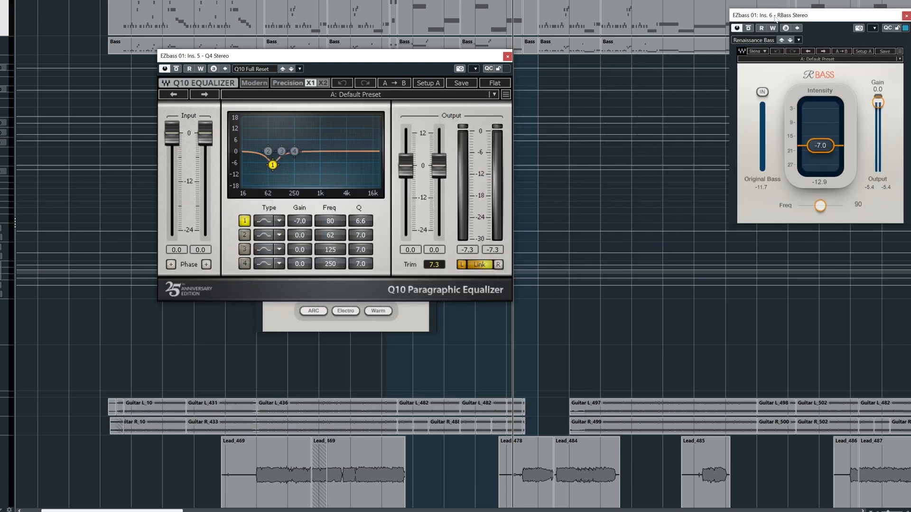
{"action": "left_click_drag", "start_coordinate": [371, 64], "coordinate": [774, 275]}
{"action": "left_click_drag", "start_coordinate": [351, 76], "coordinate": [112, 269]}
{"action": "left_click_drag", "start_coordinate": [284, 56], "coordinate": [373, 6]}
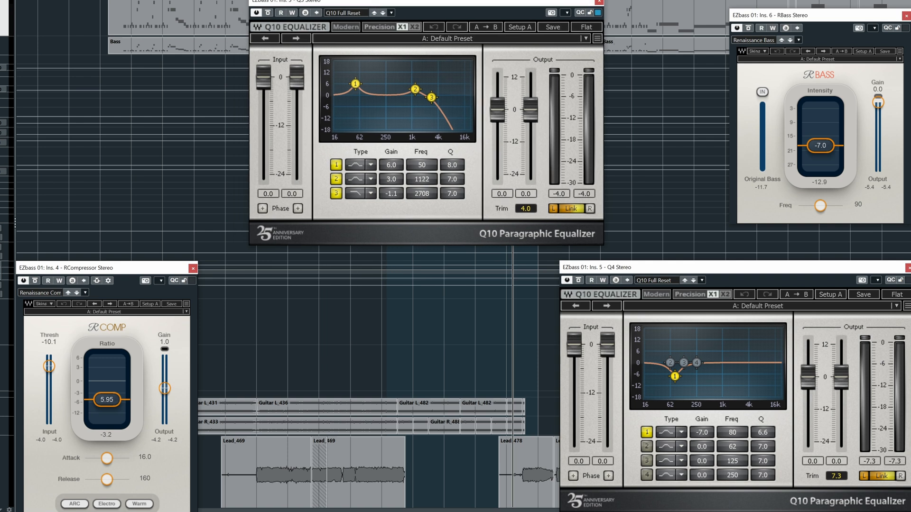
{"action": "key", "text": "e"}
{"action": "left_click", "coordinate": [94, 251]}
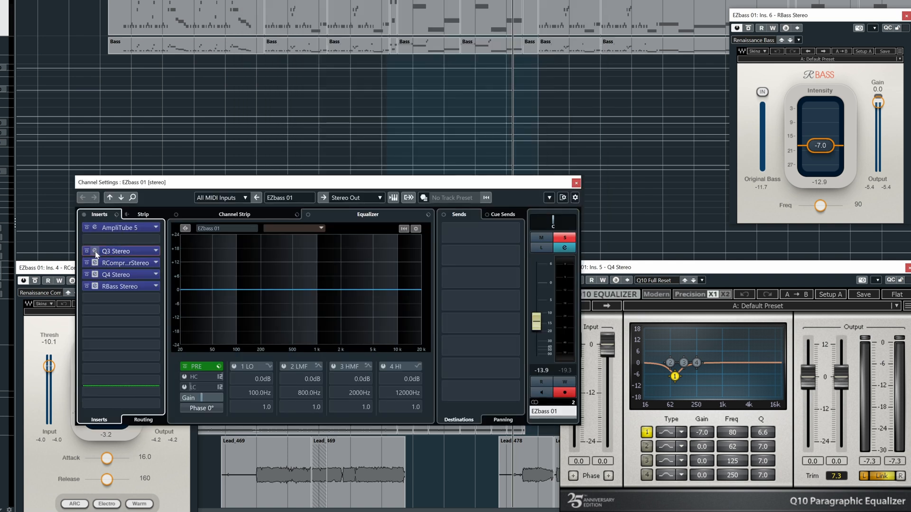
{"action": "left_click", "coordinate": [94, 252]}
{"action": "left_click_drag", "start_coordinate": [375, 2], "coordinate": [497, 1]}
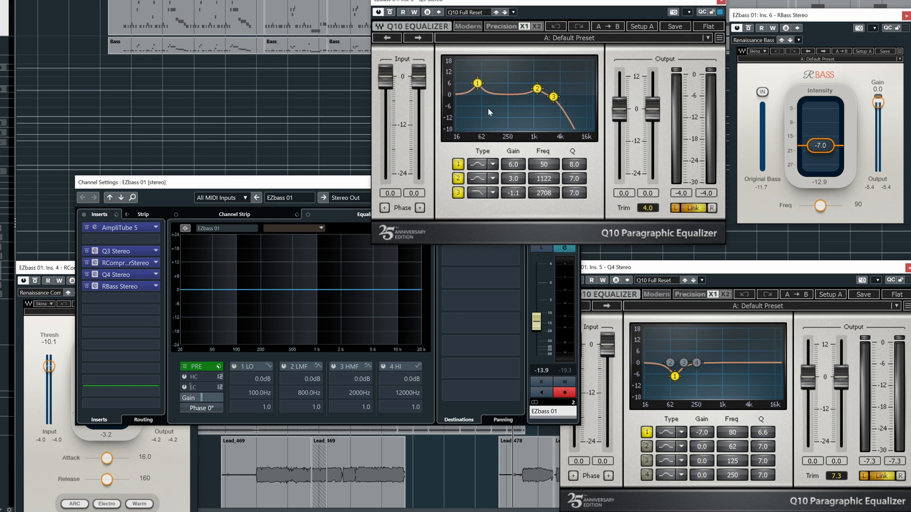
- Bypass the Q3, RCompressor, Q4 and RBass inserts during playback, and reactivate Q3
{"action": "left_click", "coordinate": [222, 216]}
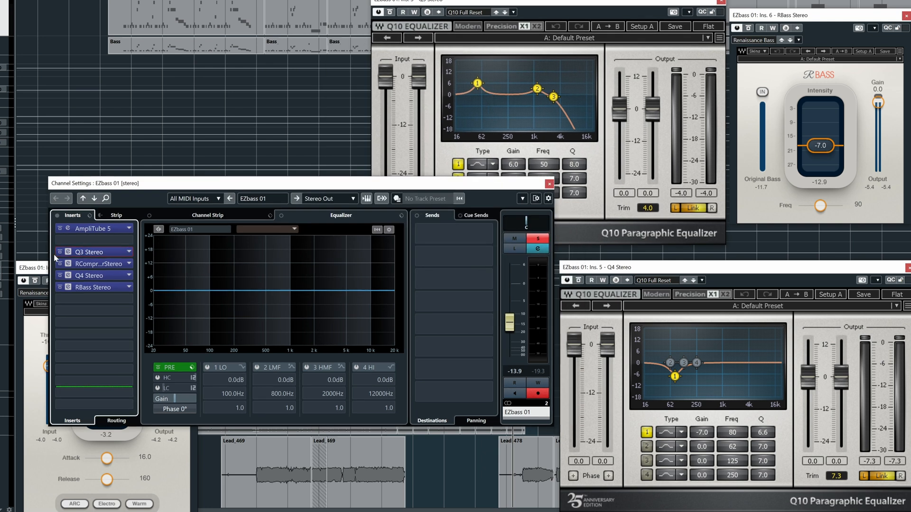
{"action": "key", "text": "space"}
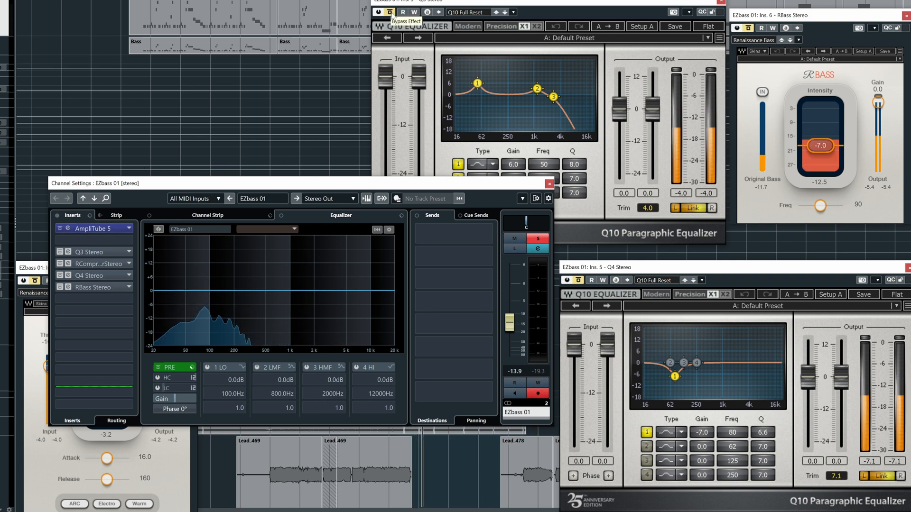
{"action": "left_click", "coordinate": [392, 31]}
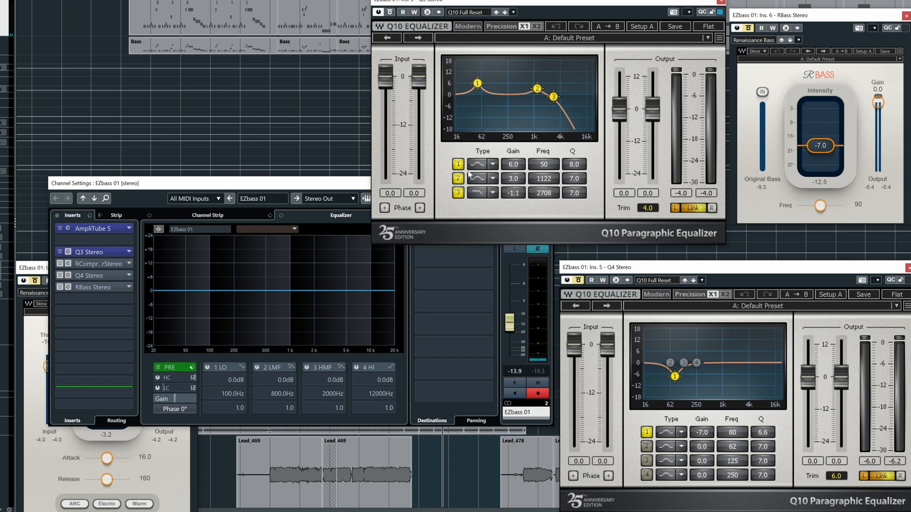
- Bring the bass RCompressor editor to the centre, reactivate the compressor during playback and close its editor
{"action": "left_click", "coordinate": [73, 265]}
{"action": "left_click", "coordinate": [73, 266]}
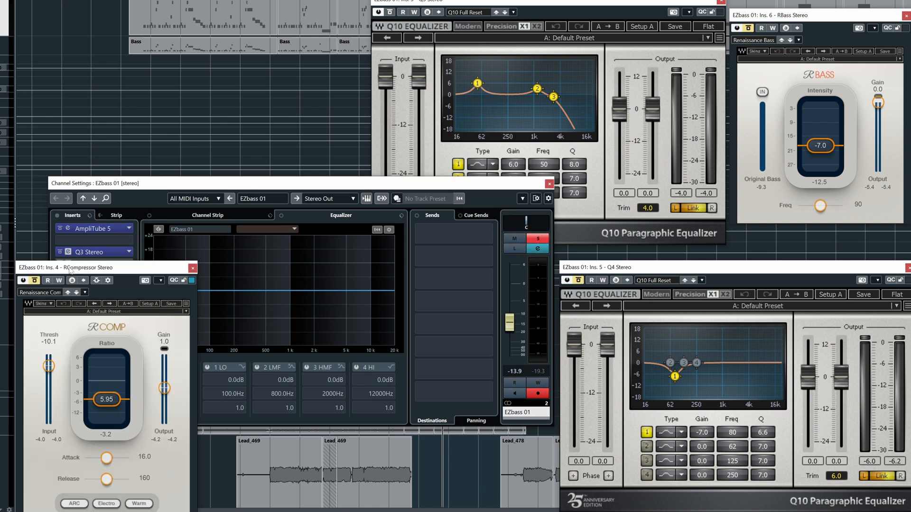
{"action": "left_click_drag", "start_coordinate": [73, 268], "coordinate": [324, 100]}
{"action": "key", "text": "space"}
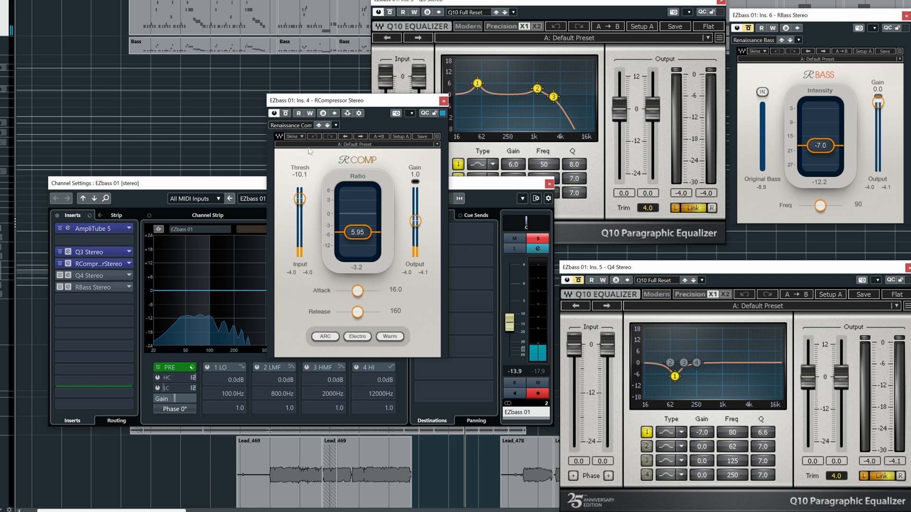
{"action": "left_click", "coordinate": [444, 101]}
- Reactivate Q4 on EZbass 01, compare it bypassed and active during playback, and close its editor
{"action": "left_click", "coordinate": [67, 276]}
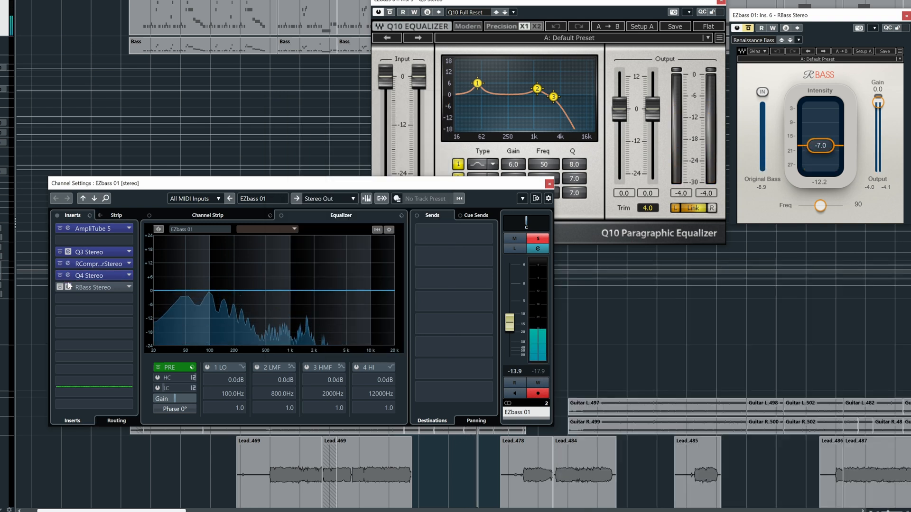
{"action": "left_click", "coordinate": [67, 275]}
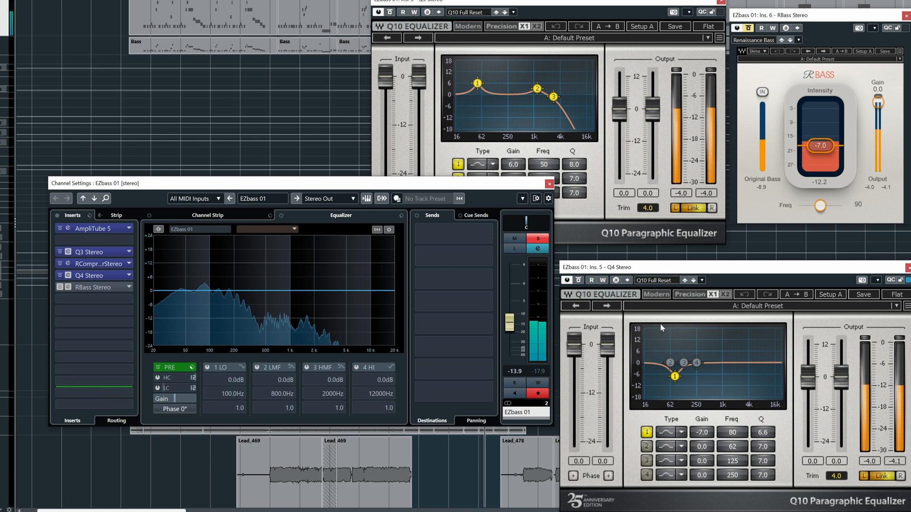
{"action": "left_click_drag", "start_coordinate": [621, 272], "coordinate": [406, 113]}
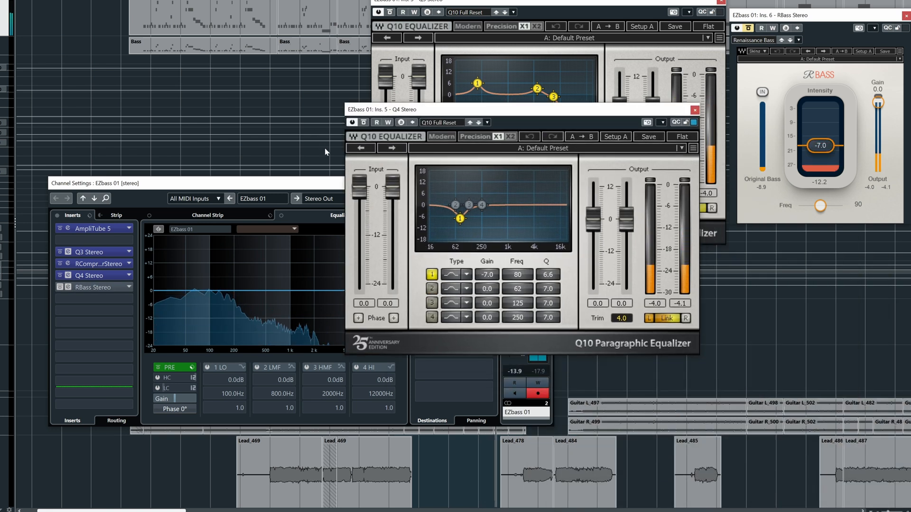
{"action": "left_click", "coordinate": [364, 123]}
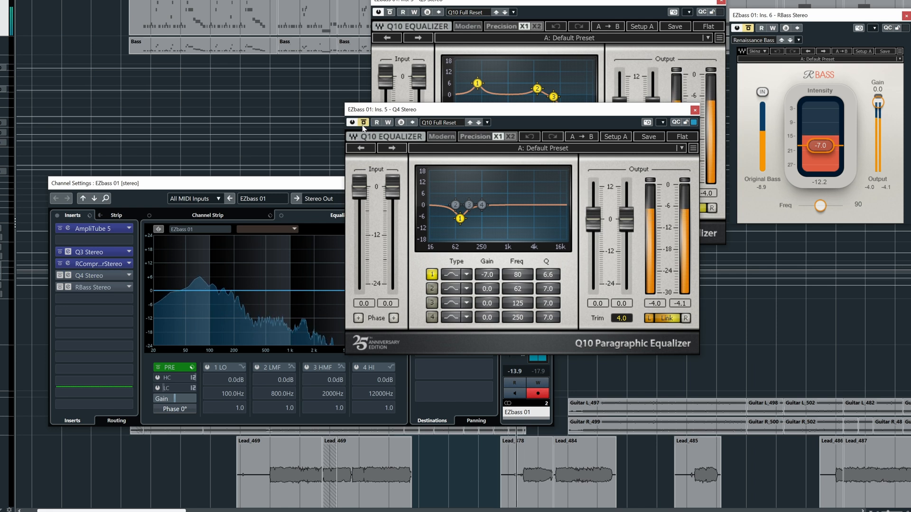
{"action": "left_click", "coordinate": [363, 122]}
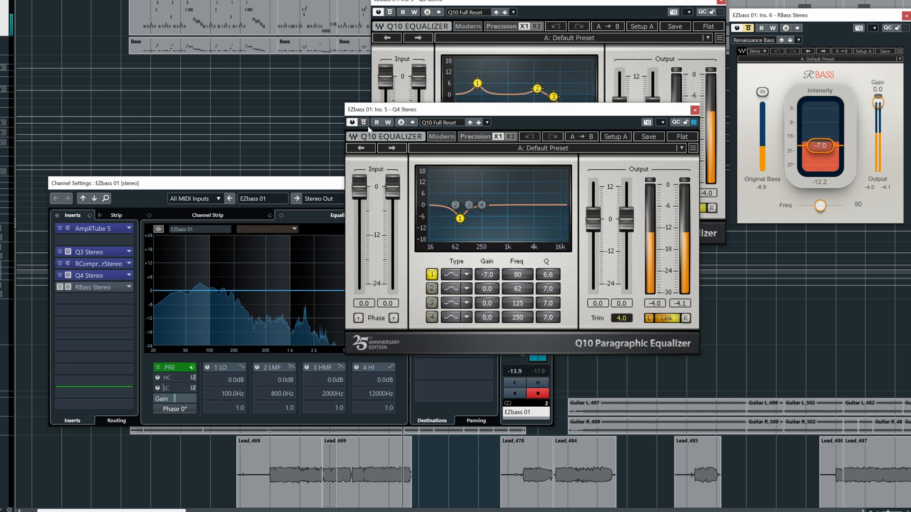
{"action": "left_click", "coordinate": [694, 110]}
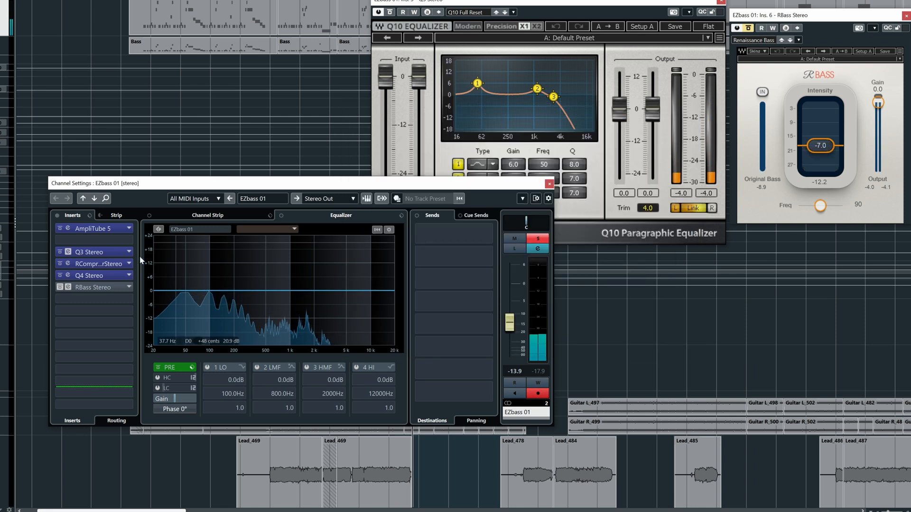
- Reactivate the RBass insert during playback and switch its editor to the dark blue skin
{"action": "left_click", "coordinate": [68, 288]}
{"action": "left_click", "coordinate": [68, 288]}
{"action": "left_click", "coordinate": [68, 288]}
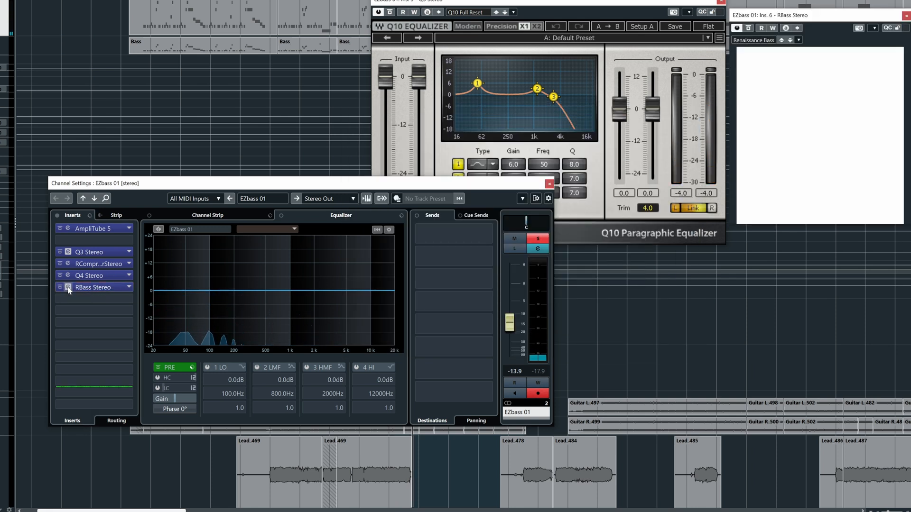
{"action": "key", "text": "space"}
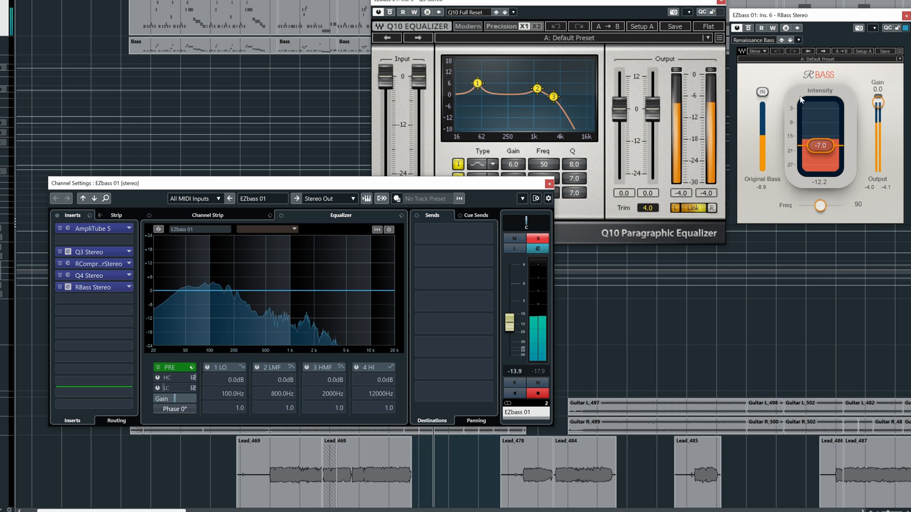
{"action": "left_click", "coordinate": [758, 51]}
{"action": "left_click", "coordinate": [767, 79]}
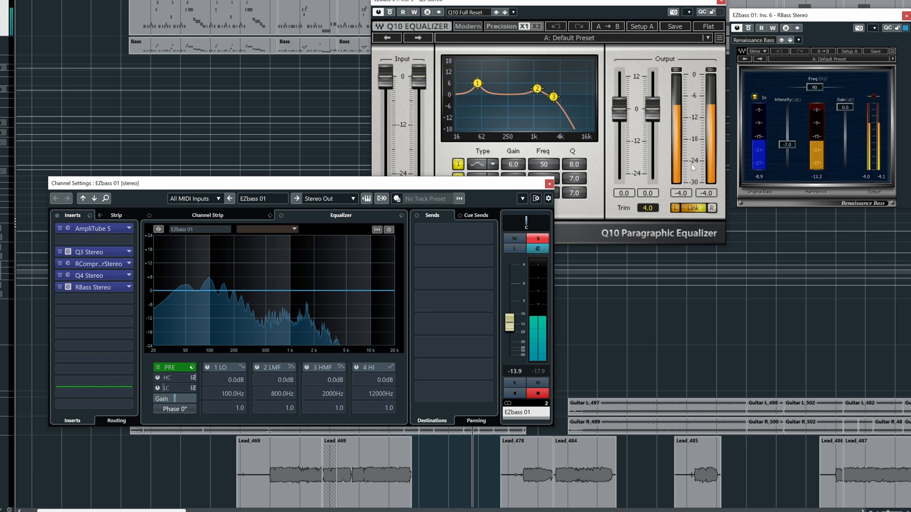
- Stop playback, unsolo EZbass 01 and close the Q3 editor
{"action": "key", "text": "space"}
{"action": "key", "text": "s"}
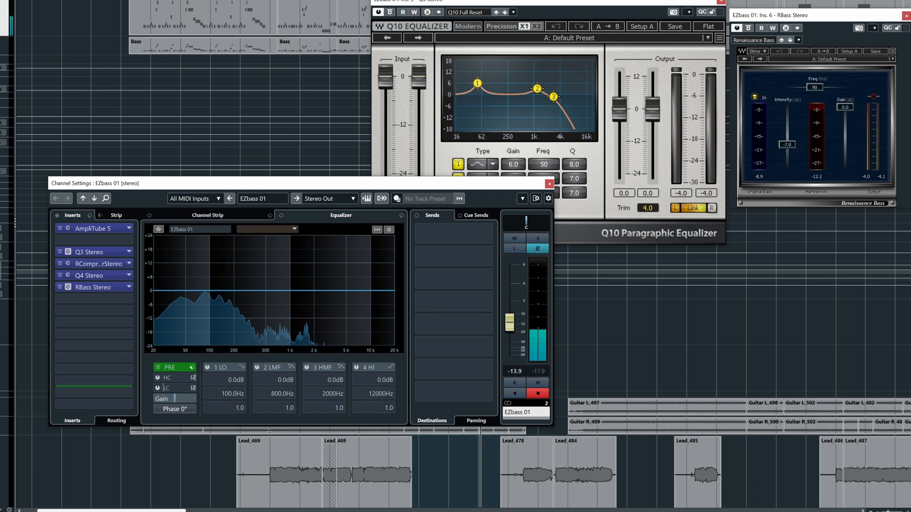
{"action": "left_click", "coordinate": [720, 2]}
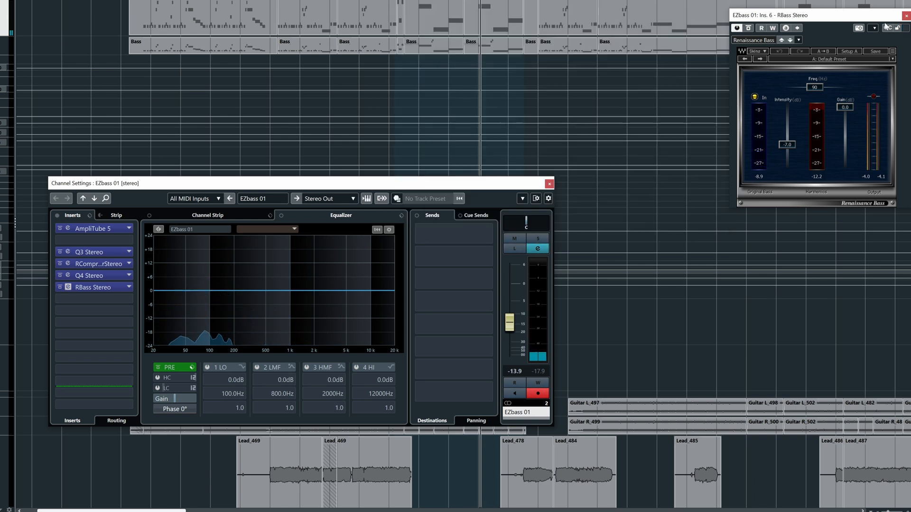
- Close the RBass editor and the EZbass 01 channel settings, and play the soloed guitars from an earlier point in the song
{"action": "left_click", "coordinate": [906, 15]}
{"action": "left_click", "coordinate": [549, 184]}
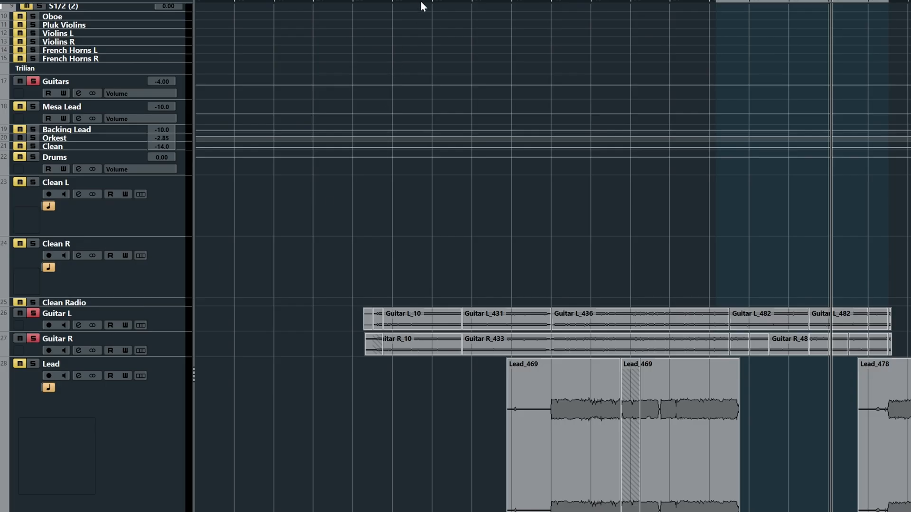
{"action": "left_click", "coordinate": [422, 3]}
{"action": "scroll", "coordinate": [266, 289], "scroll_direction": "up", "scroll_amount": 2}
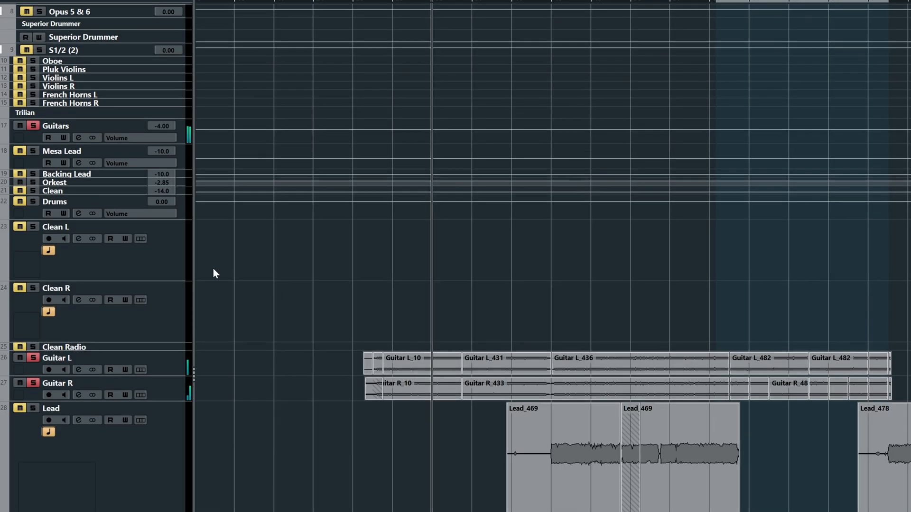
- Open the Guitars group's channel settings during playback and compare its 1 LO EQ band off and on
{"action": "left_click", "coordinate": [28, 138]}
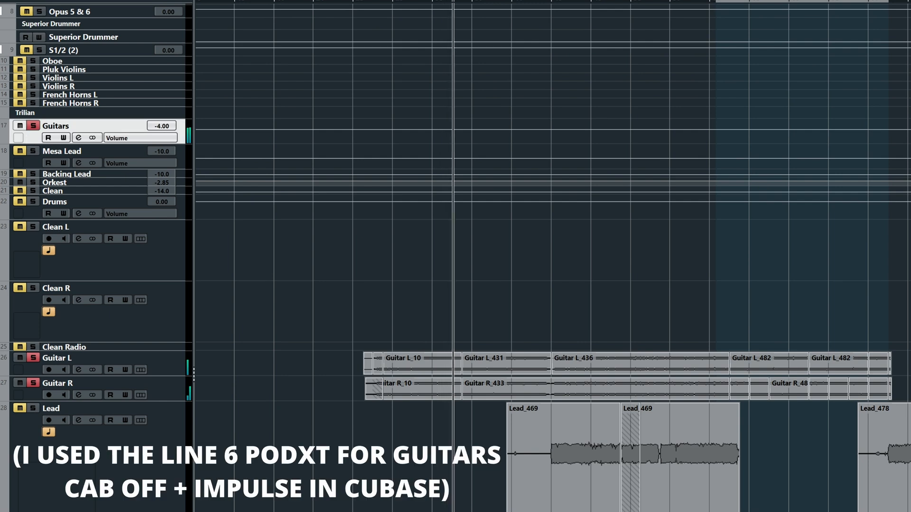
{"action": "left_click", "coordinate": [78, 138]}
{"action": "left_click_drag", "start_coordinate": [473, 339], "coordinate": [676, 243]}
{"action": "left_click", "coordinate": [652, 470]}
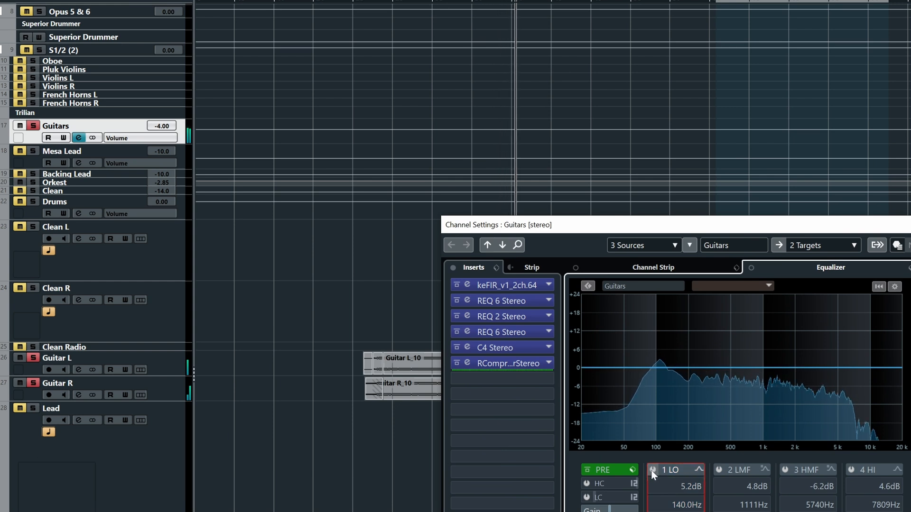
{"action": "left_click", "coordinate": [652, 471]}
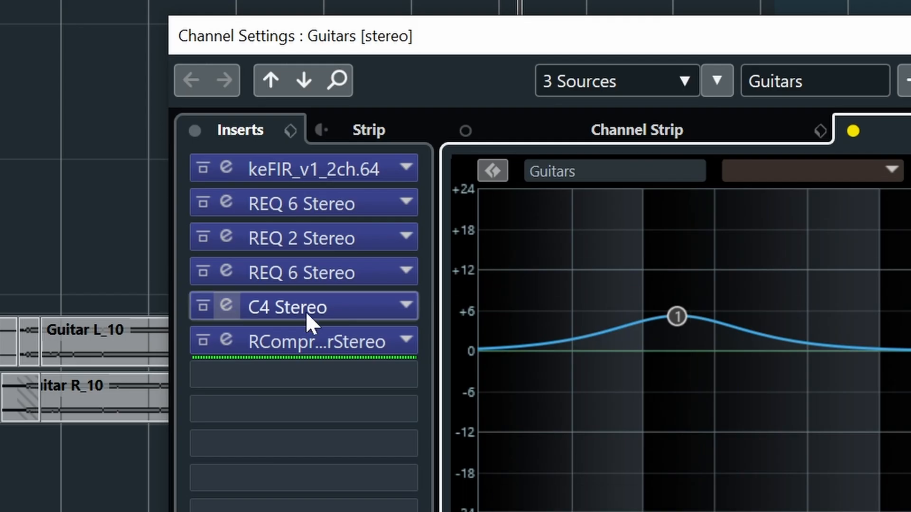
- Bypass the Guitars inserts RCompressor, C4, REQ 2 and both REQ 6, and open the keFIR editor
{"action": "left_click", "coordinate": [204, 339]}
{"action": "left_click", "coordinate": [201, 307]}
{"action": "left_click", "coordinate": [201, 272]}
{"action": "left_click", "coordinate": [202, 238]}
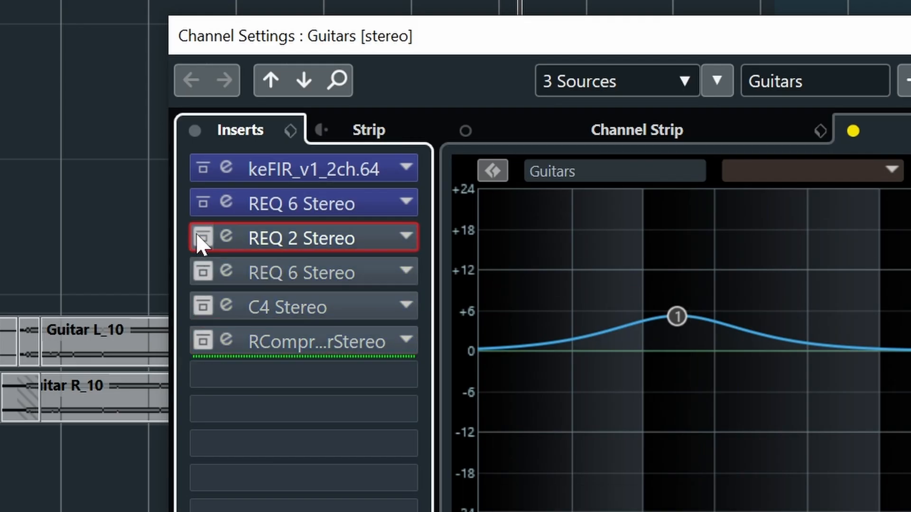
{"action": "left_click", "coordinate": [201, 203]}
{"action": "left_click", "coordinate": [226, 169]}
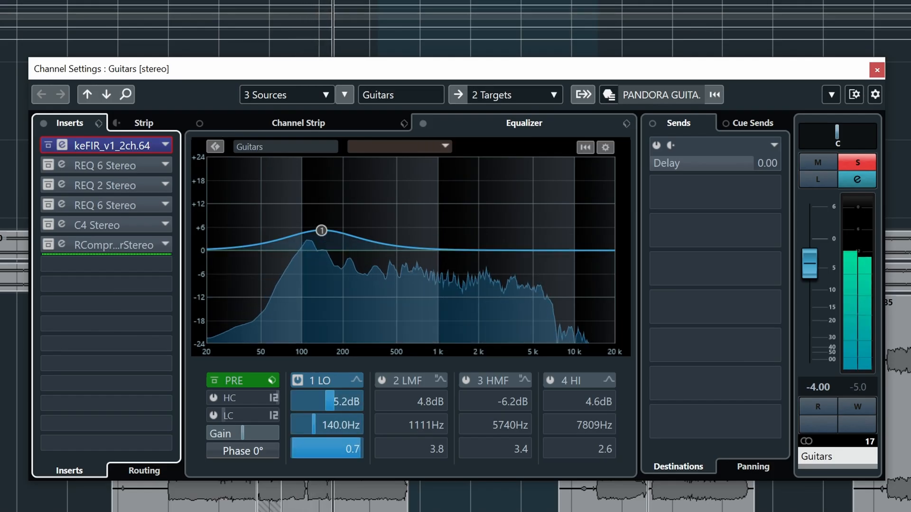
- Reposition the Guitars channel settings window and restart playback within the guitars' cycle section
{"action": "left_click", "coordinate": [0, 2]}
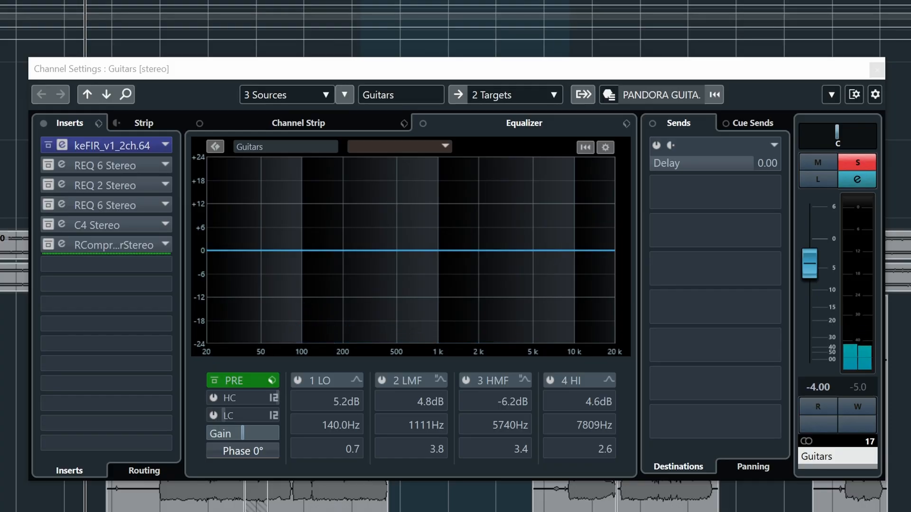
{"action": "left_click_drag", "start_coordinate": [63, 69], "coordinate": [255, 205]}
{"action": "left_click", "coordinate": [419, 131]}
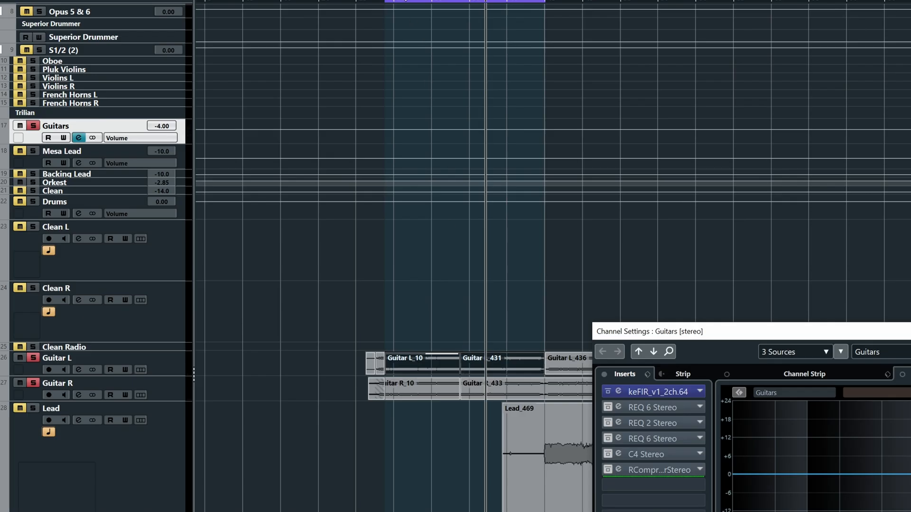
{"action": "key", "text": "space"}
{"action": "left_click_drag", "start_coordinate": [683, 334], "coordinate": [521, 257]}
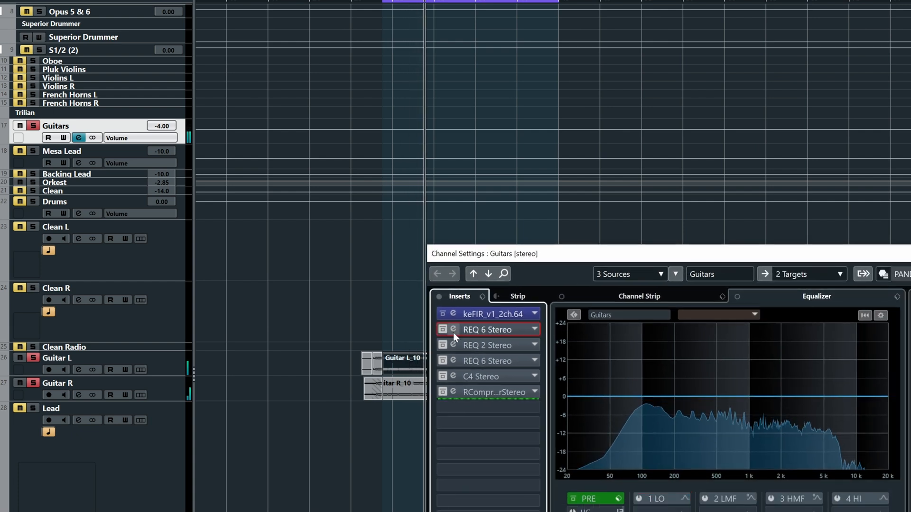
- Open the REQ 6 editor in Guitars insert 2, compare it bypassed and active during playback, leave it active and close it
{"action": "left_click", "coordinate": [479, 330]}
{"action": "left_click_drag", "start_coordinate": [475, 180], "coordinate": [606, 268]}
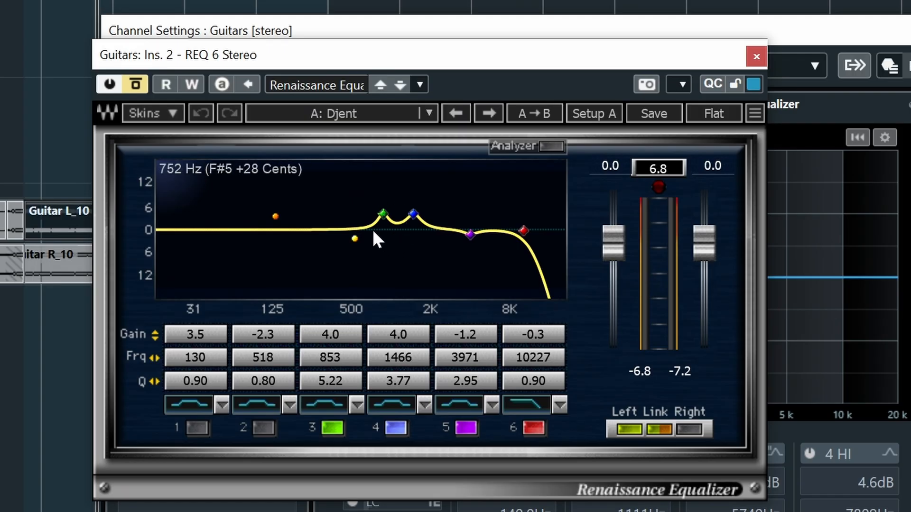
{"action": "key", "text": "space"}
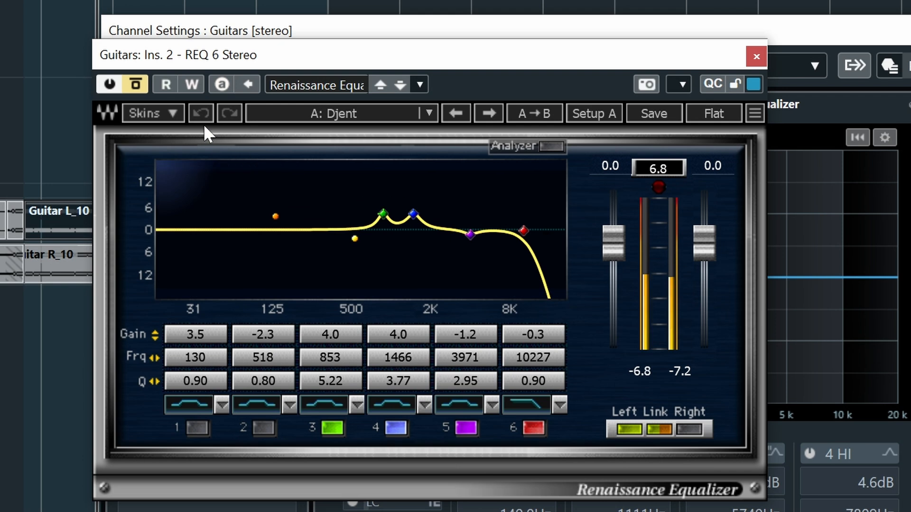
{"action": "left_click", "coordinate": [138, 84]}
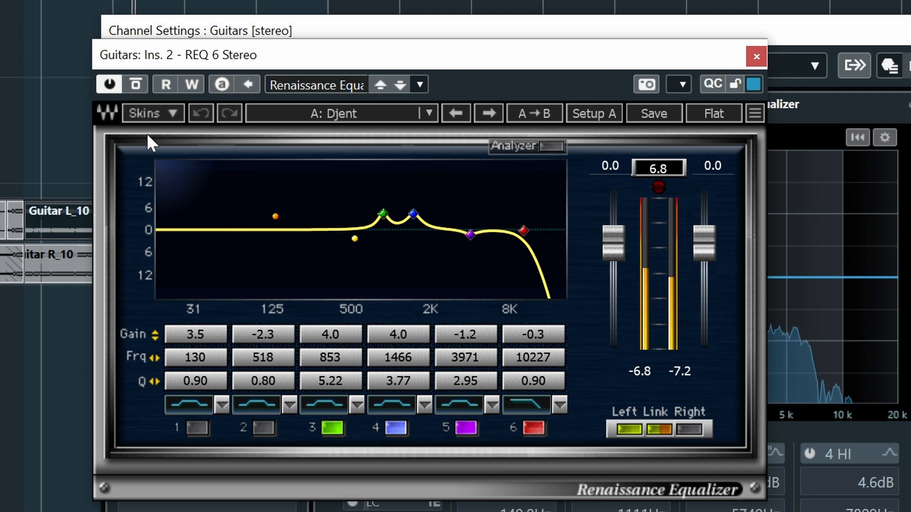
{"action": "left_click", "coordinate": [135, 85]}
{"action": "left_click", "coordinate": [135, 87]}
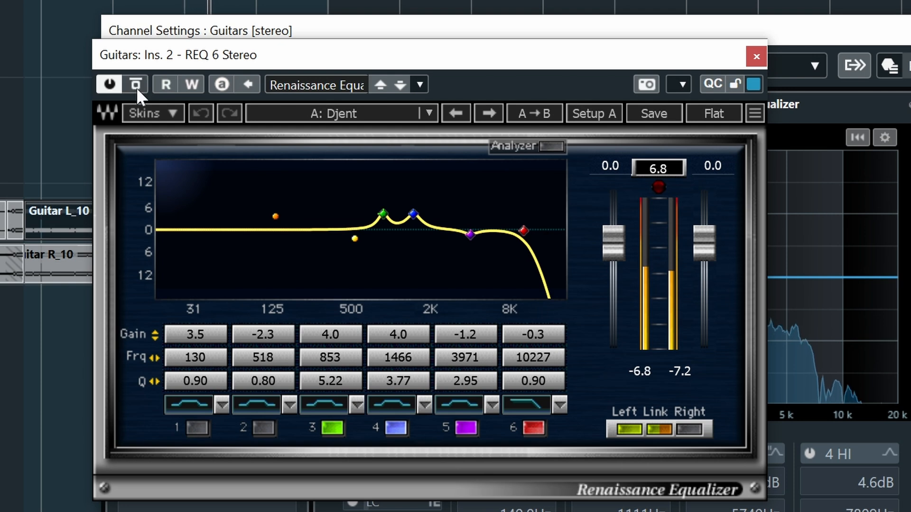
{"action": "left_click", "coordinate": [756, 56]}
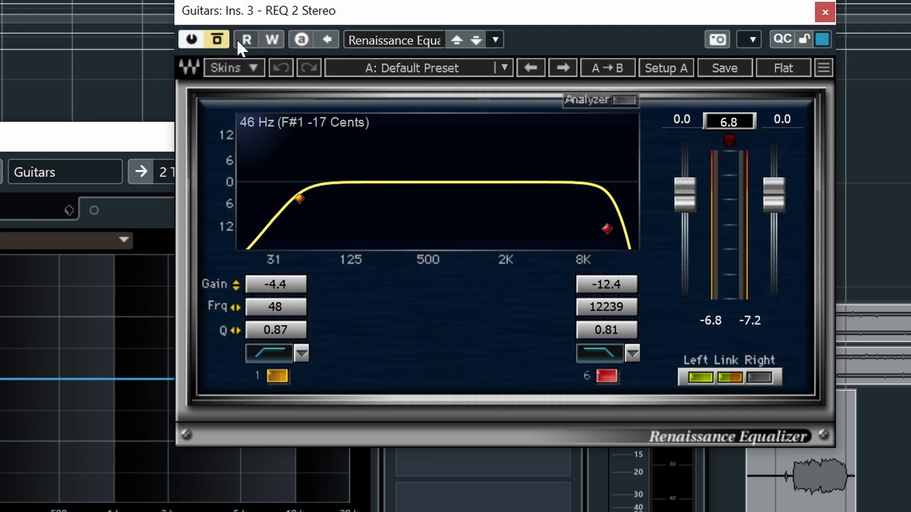
- Reposition the REQ 2 editor of Guitars insert 3, reactivate the plugin during playback and close its editor
{"action": "left_click_drag", "start_coordinate": [234, 17], "coordinate": [176, 45]}
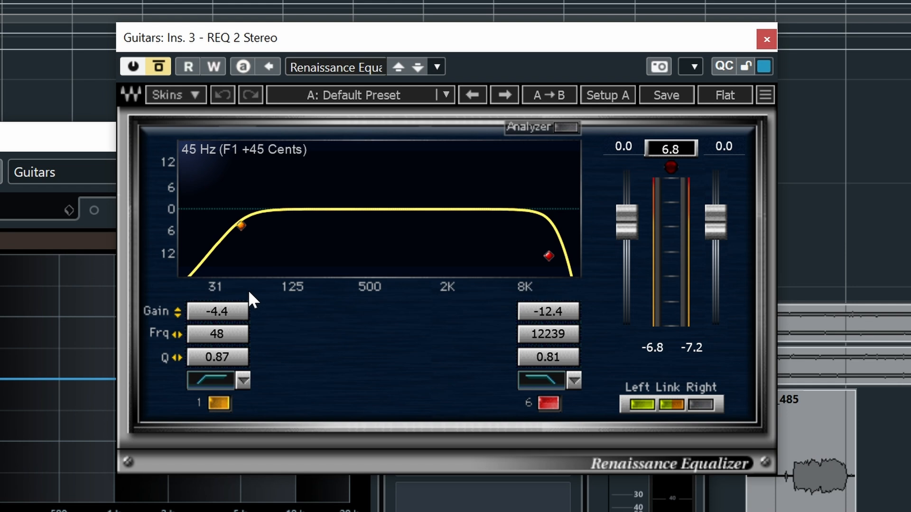
{"action": "key", "text": "space"}
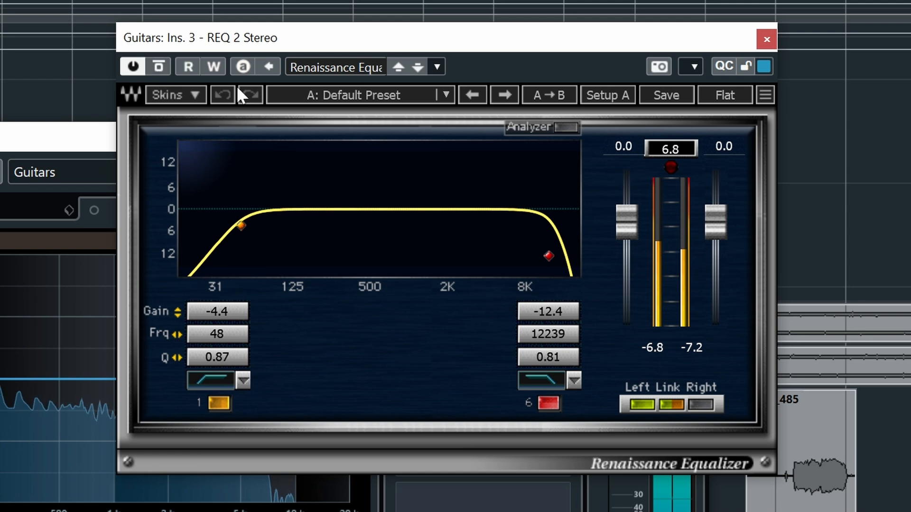
{"action": "left_click", "coordinate": [766, 39]}
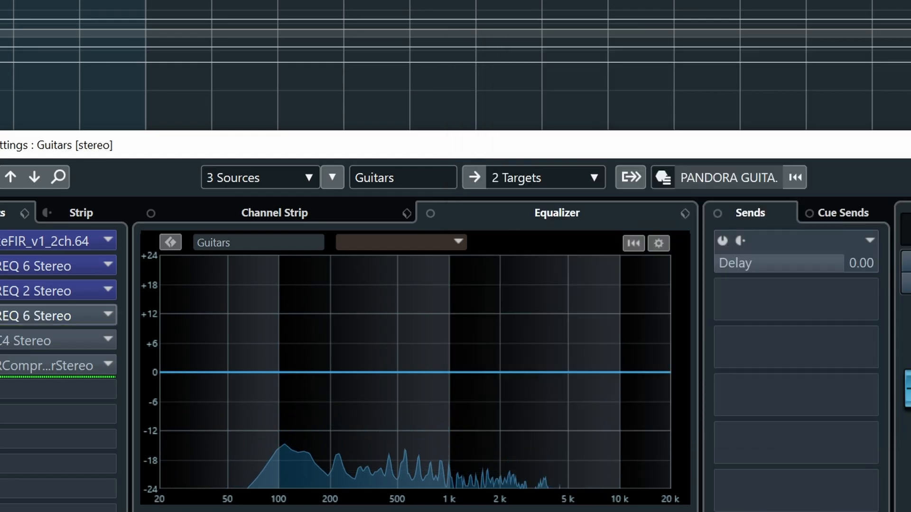
- Open the REQ 6 editor in Guitars insert 4, bring it to the centre and reactivate the plugin
{"action": "left_click", "coordinate": [5, 316]}
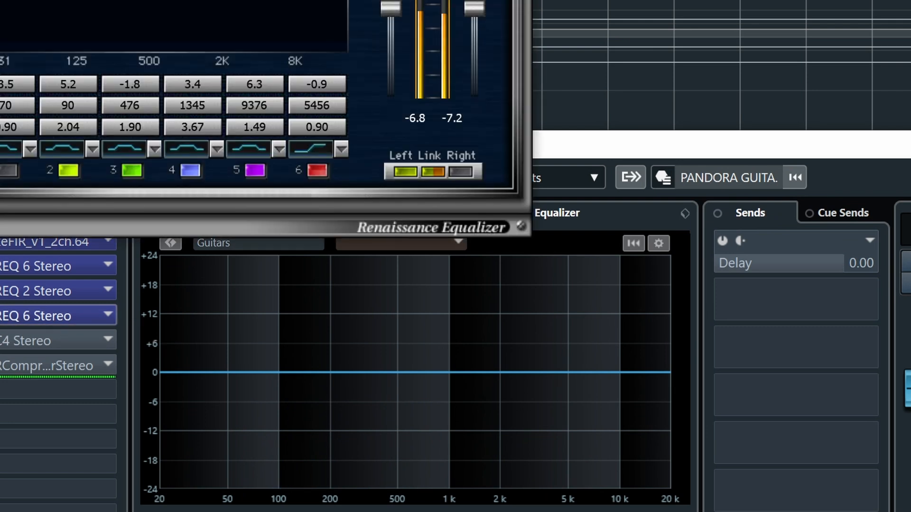
{"action": "left_click_drag", "start_coordinate": [109, 0], "coordinate": [365, 88]}
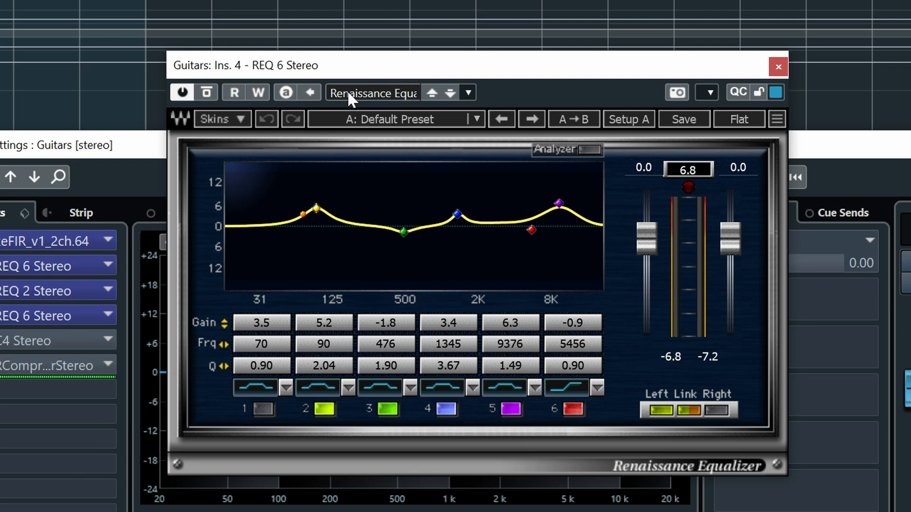
- Play the guitars and bypass and re-enable the insert 4 REQ 6 equalizer twice to compare the sound
{"action": "key", "text": "space"}
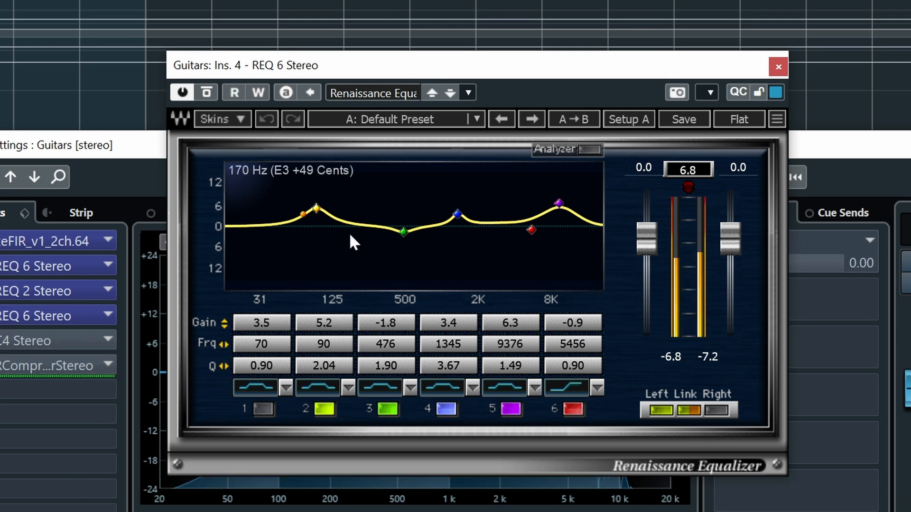
{"action": "left_click", "coordinate": [204, 92]}
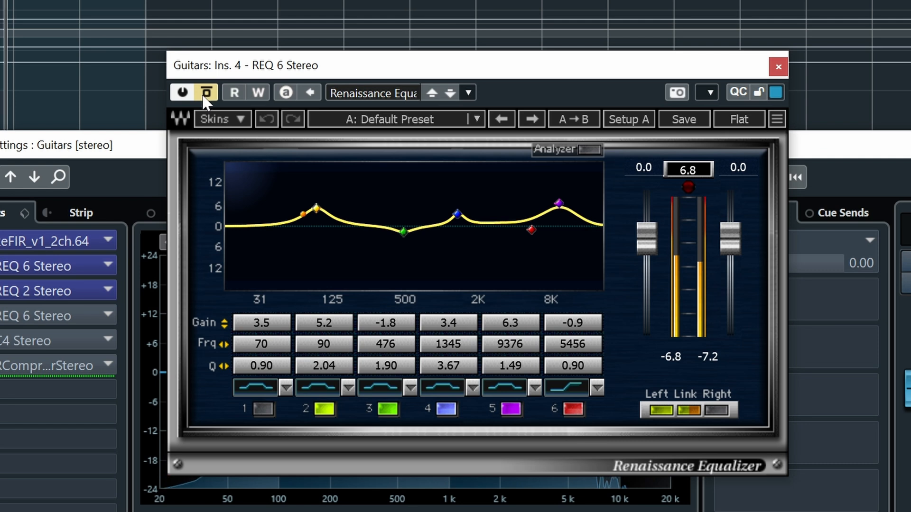
{"action": "left_click", "coordinate": [204, 93]}
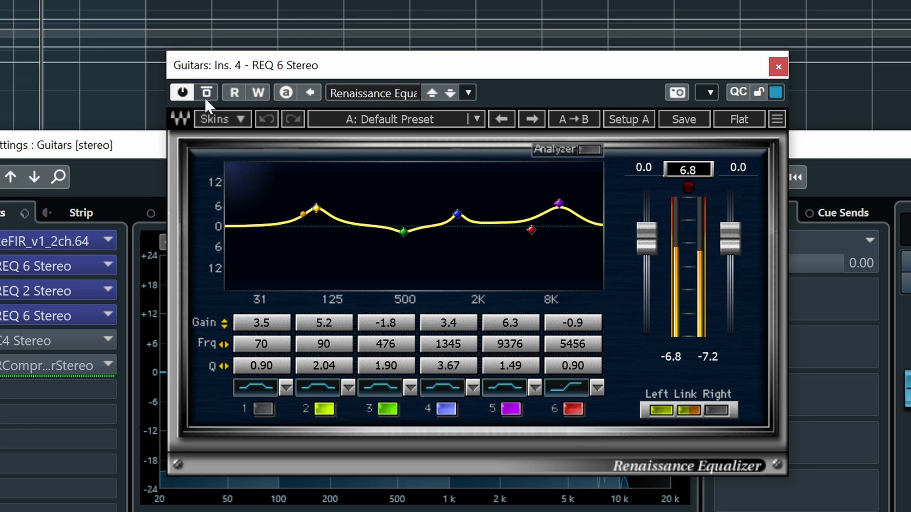
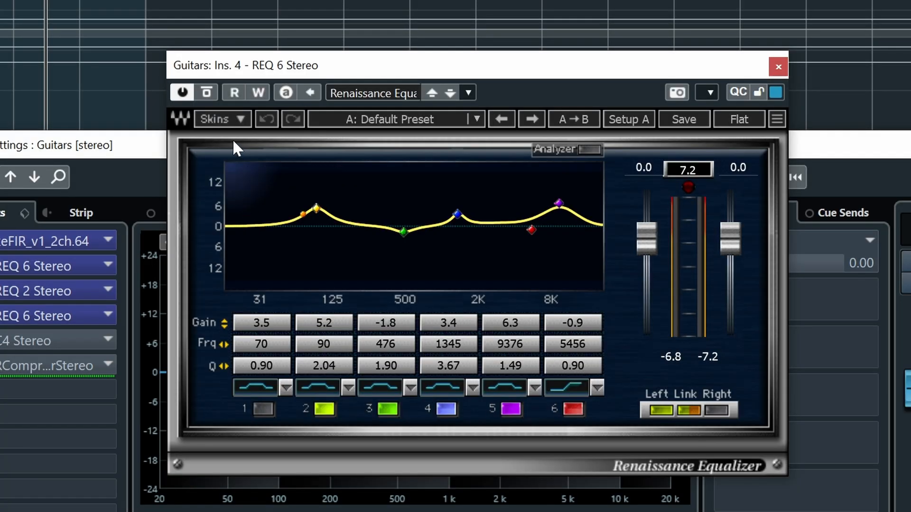
{"action": "left_click", "coordinate": [206, 93]}
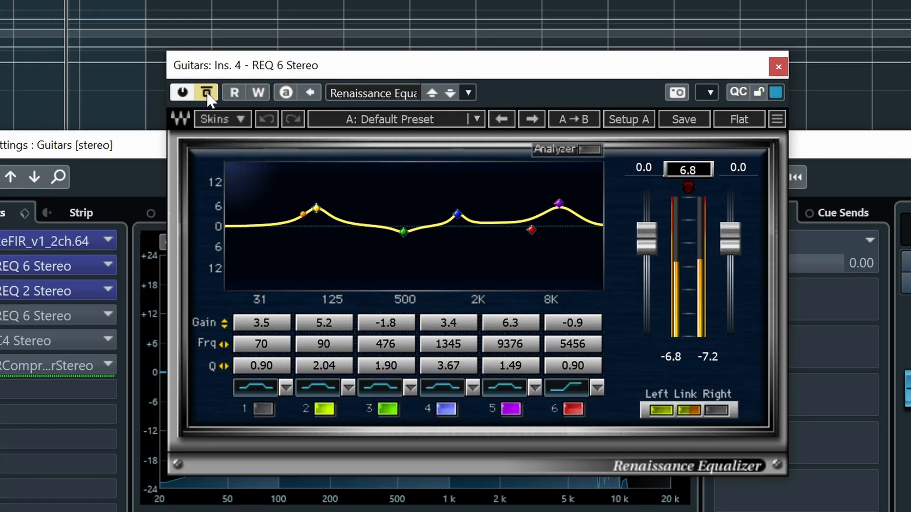
{"action": "left_click", "coordinate": [206, 93]}
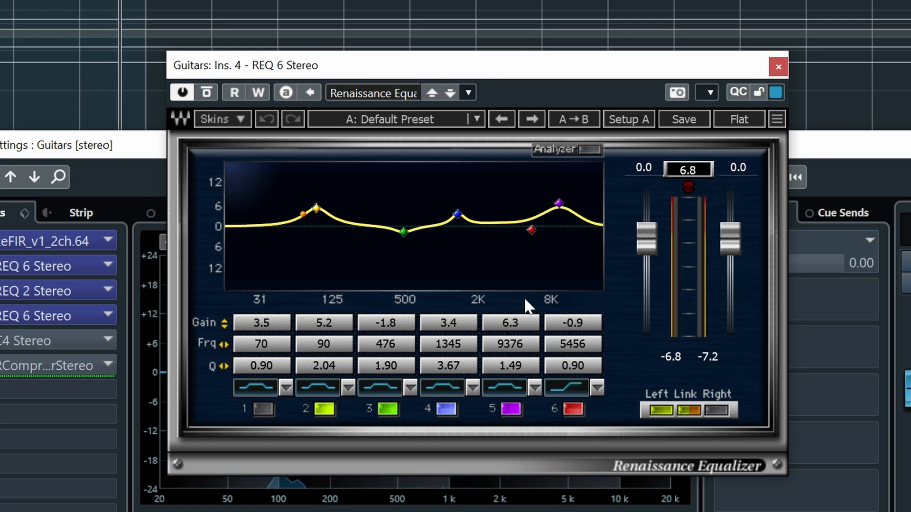
- Toggle band 5 of the insert 4 REQ 6 equalizer off and back on to audition it, and close its editor
{"action": "left_click", "coordinate": [508, 409]}
{"action": "left_click", "coordinate": [509, 411]}
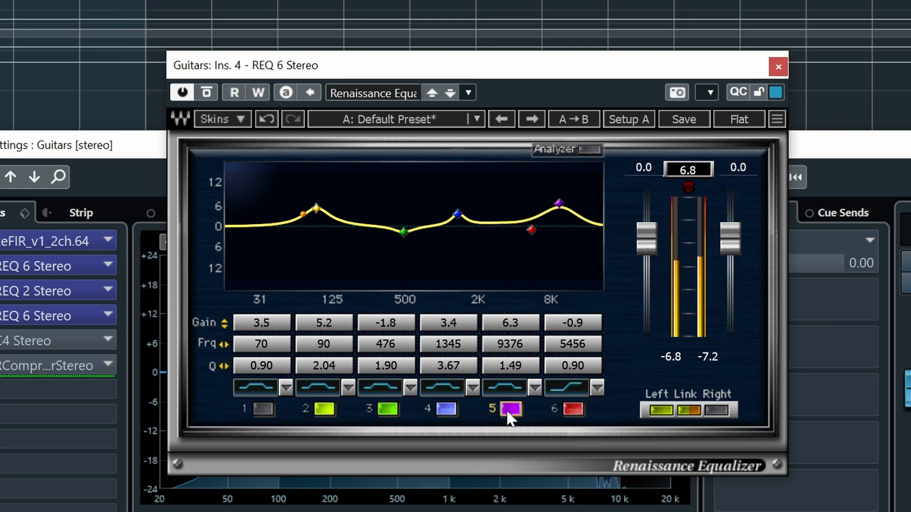
{"action": "left_click", "coordinate": [778, 67]}
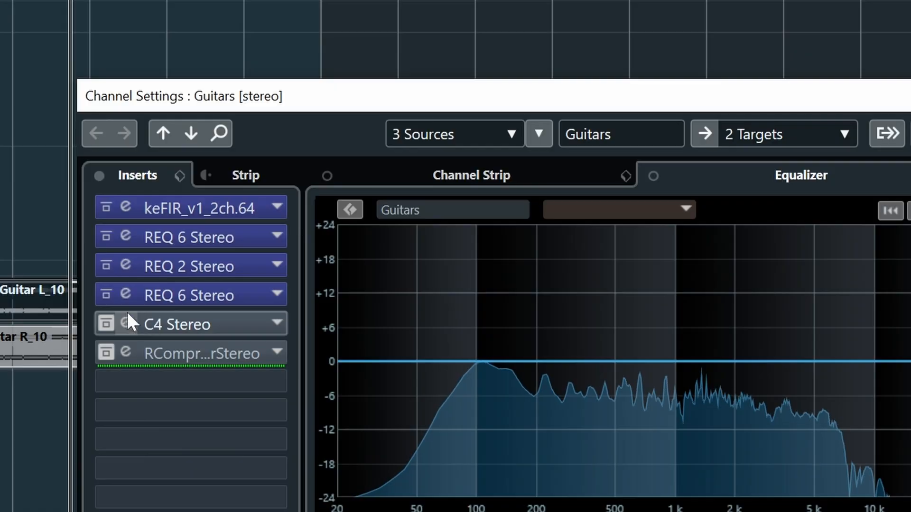
- Activate the C4 Stereo insert on Guitars, compare its sound bypassed and active in its editor, and close the editor
{"action": "left_click", "coordinate": [126, 323]}
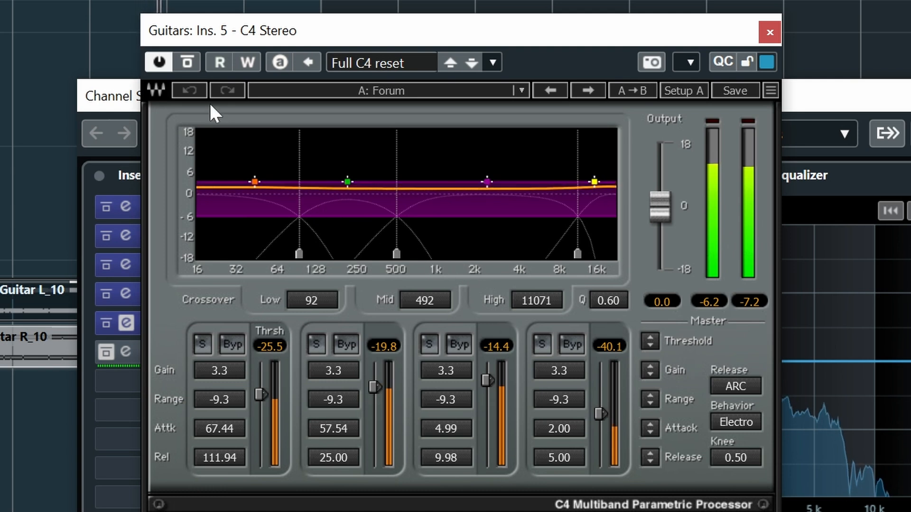
{"action": "left_click", "coordinate": [184, 62]}
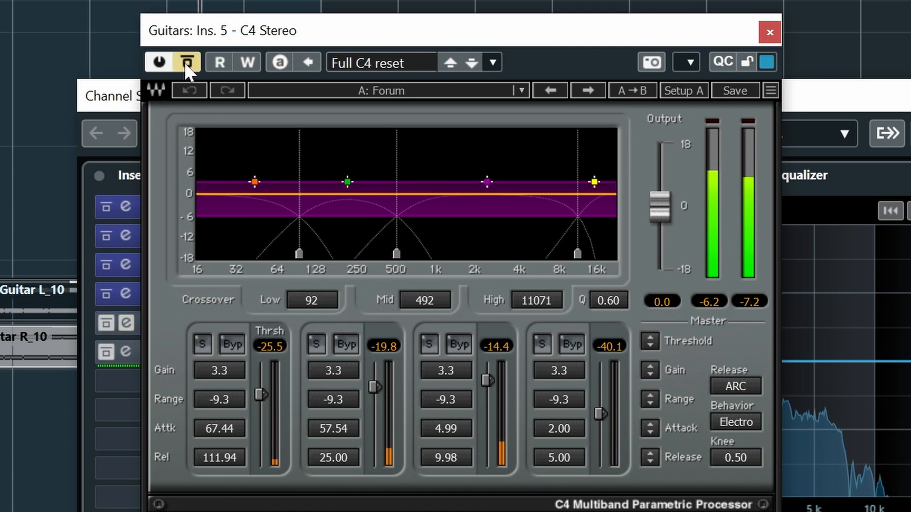
{"action": "left_click", "coordinate": [185, 61]}
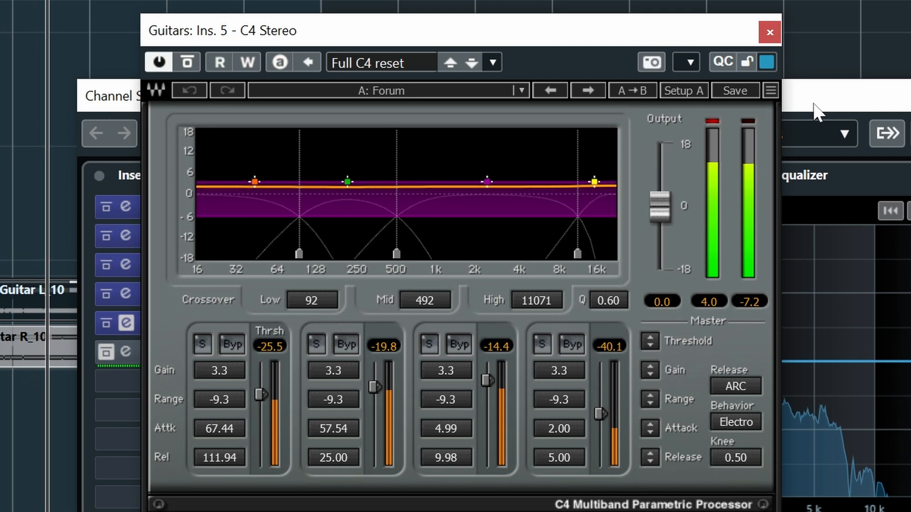
{"action": "left_click", "coordinate": [769, 33]}
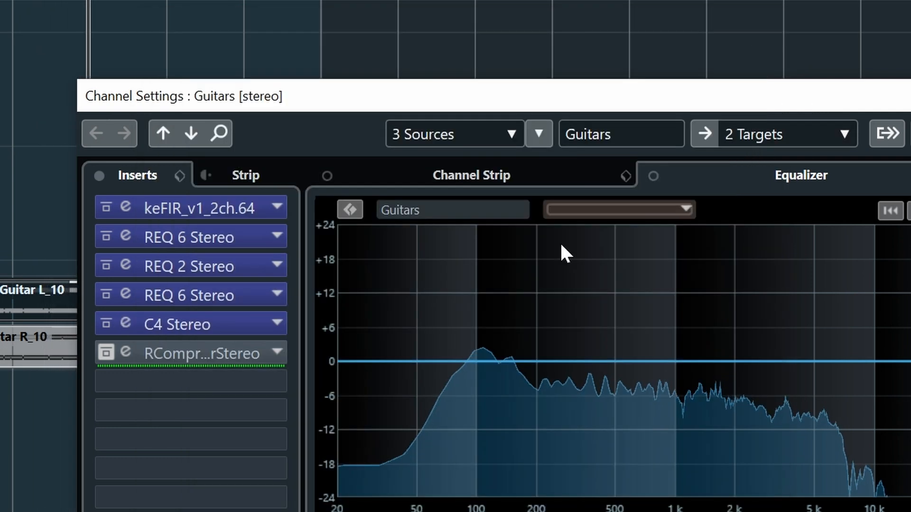
- Activate the RCompressor Stereo insert on Guitars, check its attenuation in the editor during playback, and close the editor
{"action": "left_click", "coordinate": [106, 352]}
{"action": "left_click", "coordinate": [125, 353]}
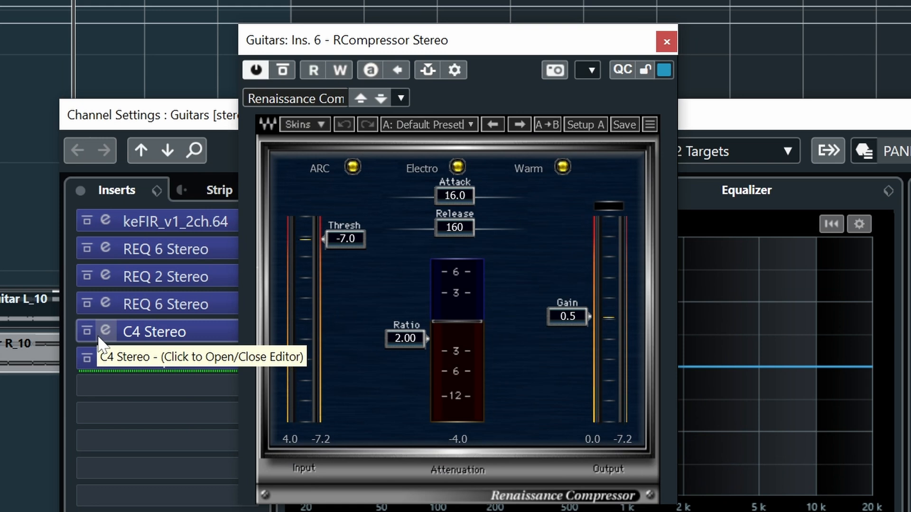
{"action": "key", "text": "space"}
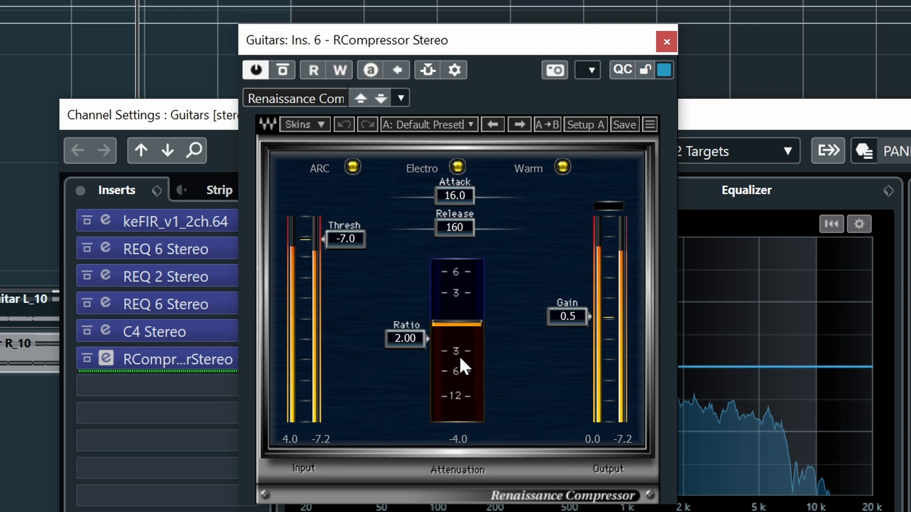
{"action": "key", "text": "space"}
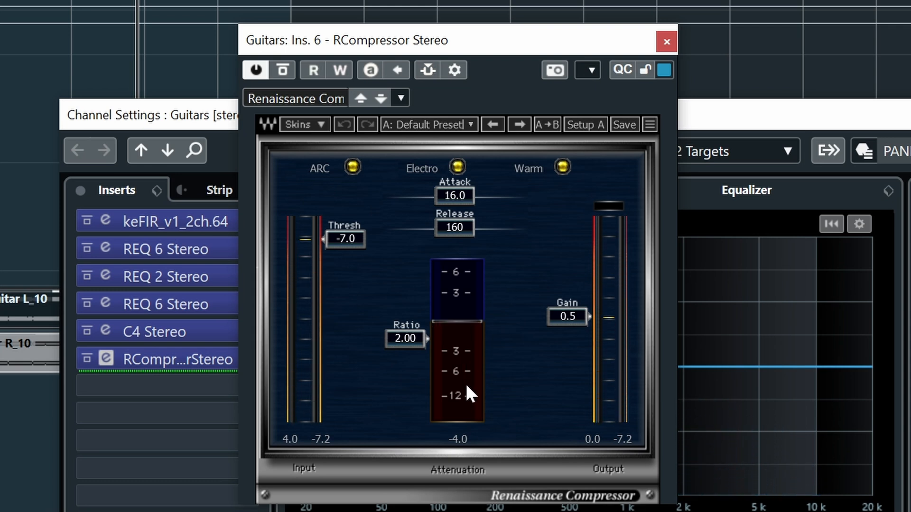
{"action": "key", "text": "space"}
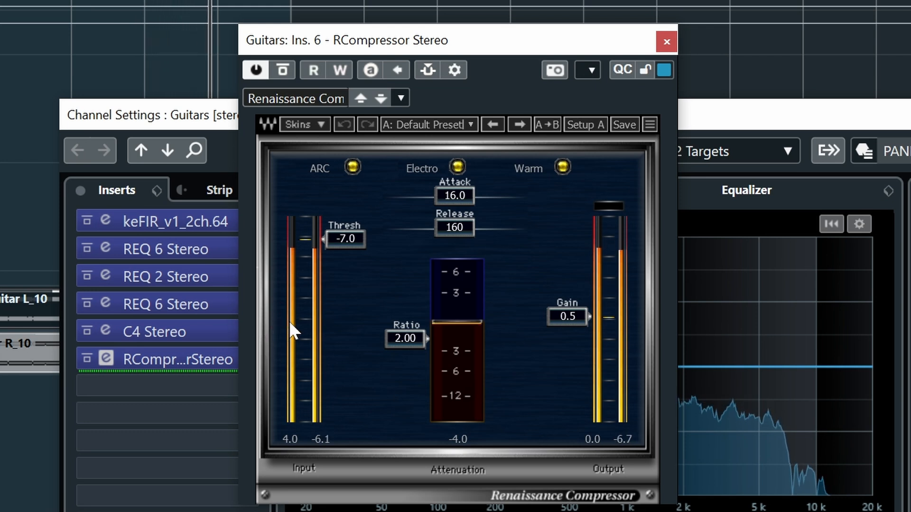
{"action": "left_click", "coordinate": [667, 42]}
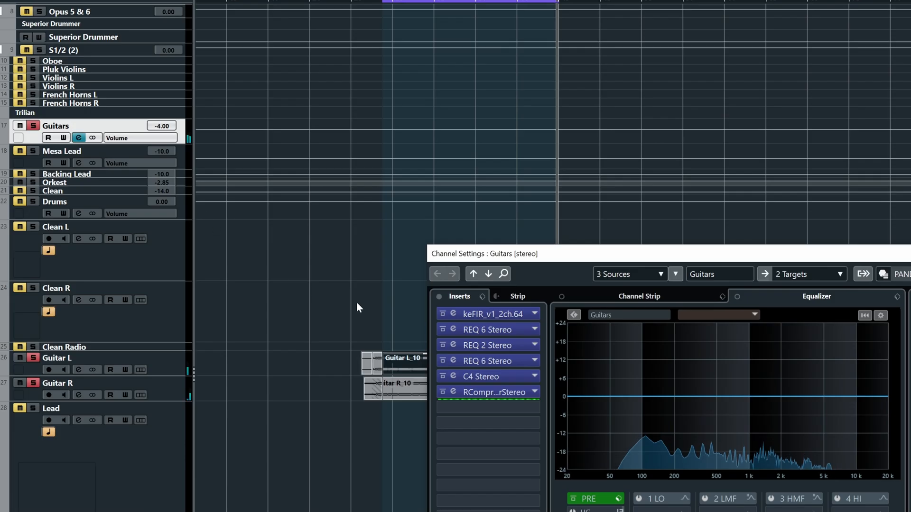
- Bypass all inserts on the Guitars channel and play the guitars from inside the loop range
{"action": "left_click", "coordinate": [441, 315], "text": "alt"}
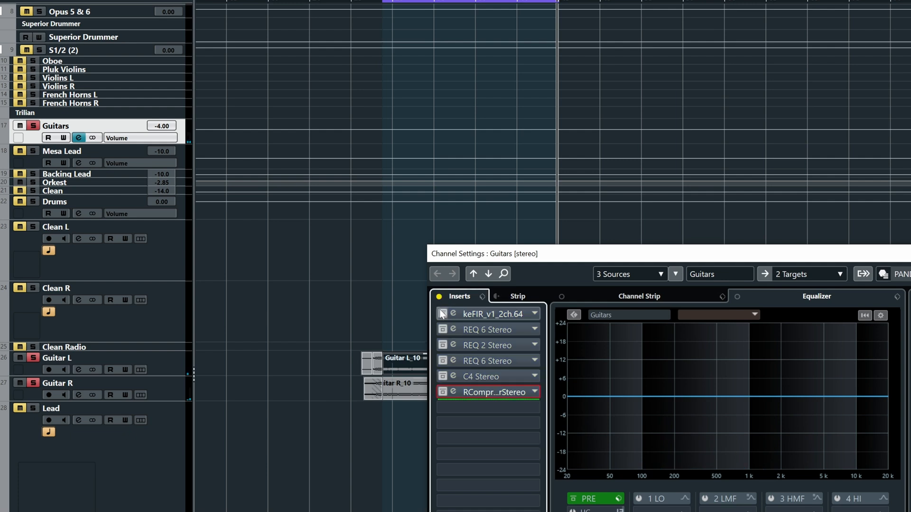
{"action": "left_click", "coordinate": [436, 297]}
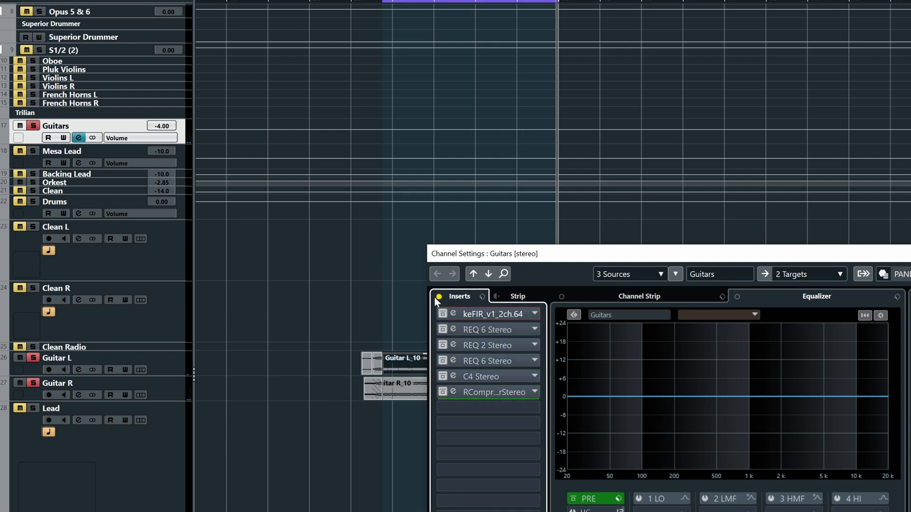
{"action": "left_click", "coordinate": [422, 3]}
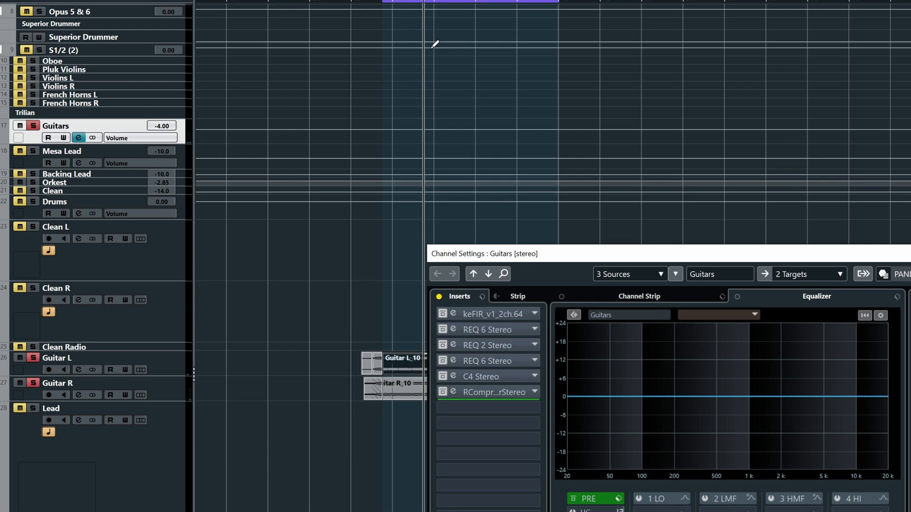
{"action": "key", "text": "space"}
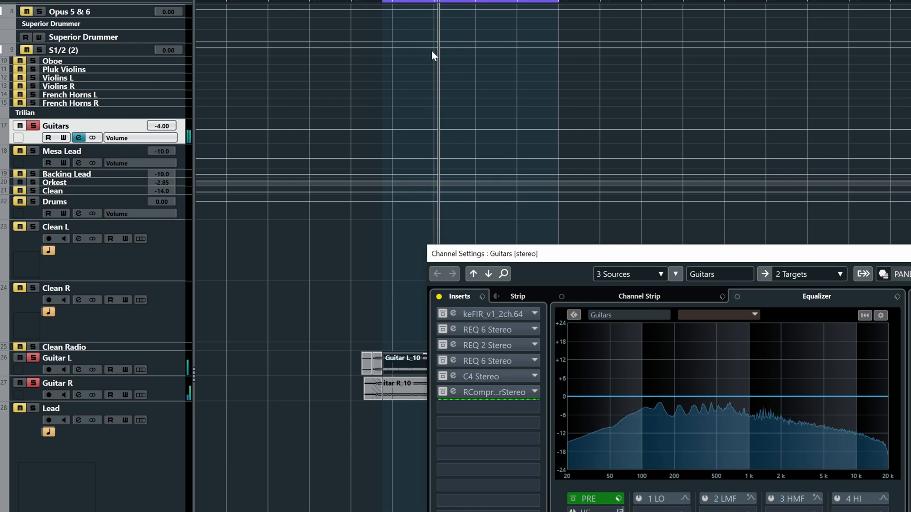
- Reactivate only the keFIR insert, inspect its editor and close it, and listen to the guitars with it
{"action": "left_click", "coordinate": [449, 315]}
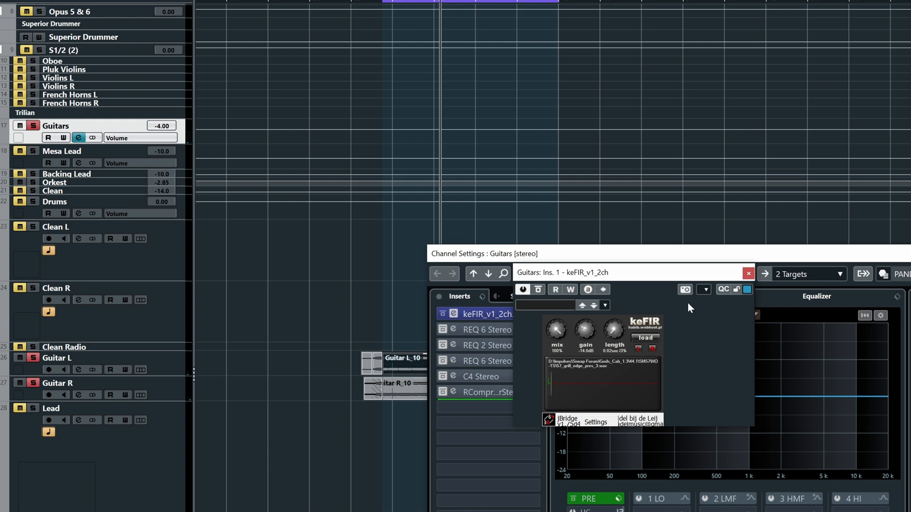
{"action": "left_click", "coordinate": [748, 275]}
{"action": "key", "text": "space"}
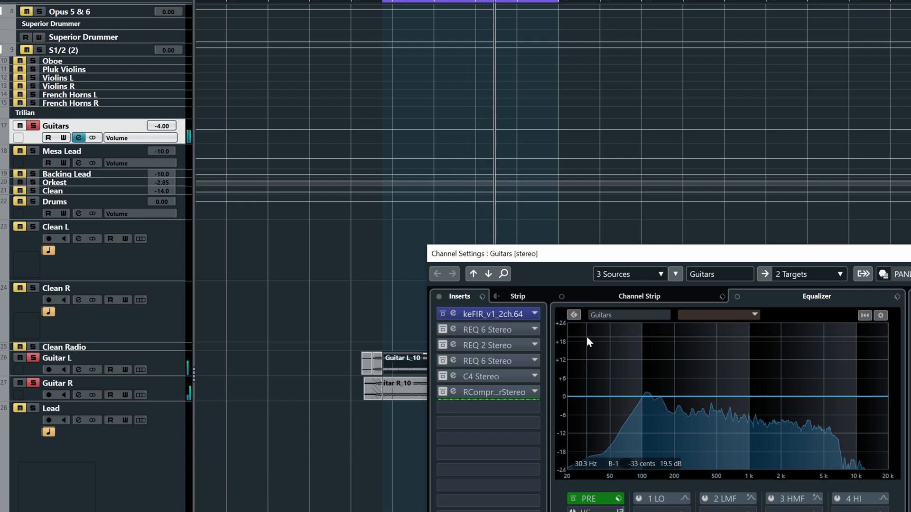
{"action": "key", "text": "space"}
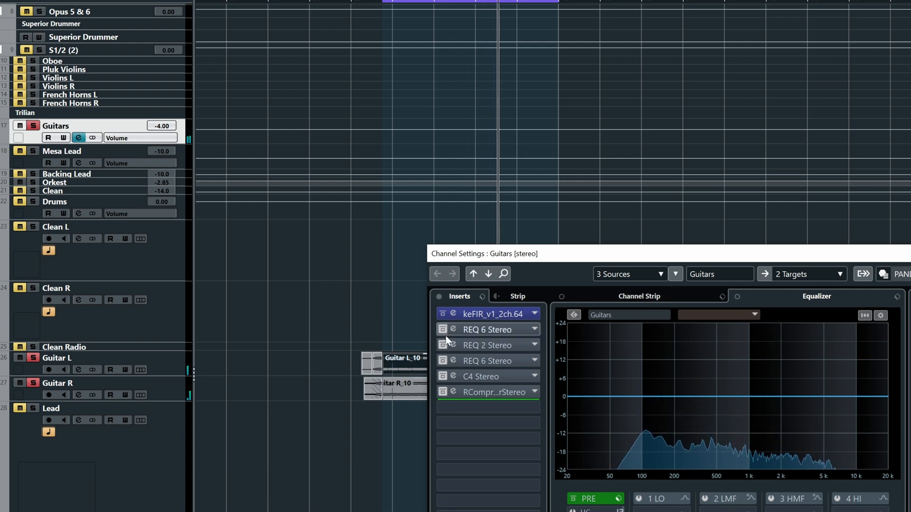
- Resume playback and reactivate both REQ 6 inserts, REQ 2, C4 and RCompressor on the Guitars channel one by one
{"action": "key", "text": "space"}
{"action": "left_click", "coordinate": [442, 329]}
{"action": "left_click", "coordinate": [442, 345]}
{"action": "left_click", "coordinate": [443, 361]}
{"action": "left_click", "coordinate": [442, 376]}
{"action": "left_click", "coordinate": [442, 392]}
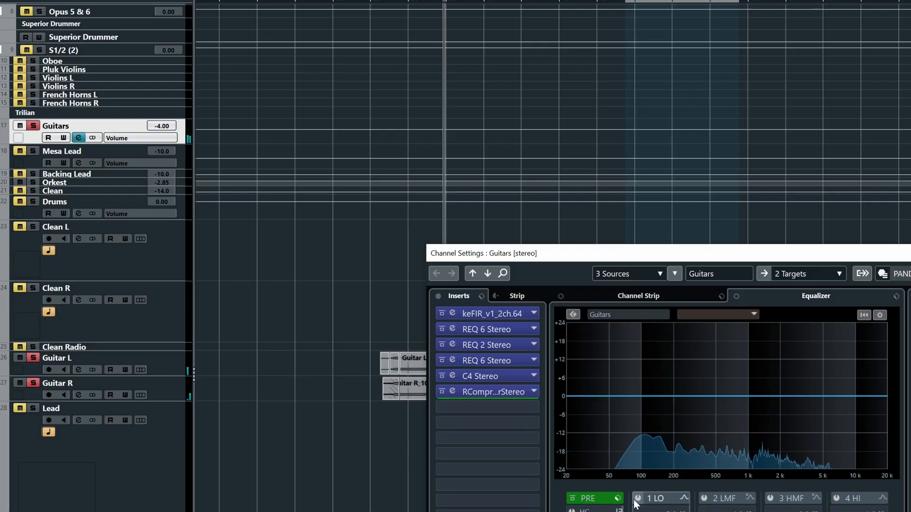
- Audition the Guitars channel EQ's 1 LO band by switching it on and off, and bypass every insert after keFIR
{"action": "left_click", "coordinate": [638, 499]}
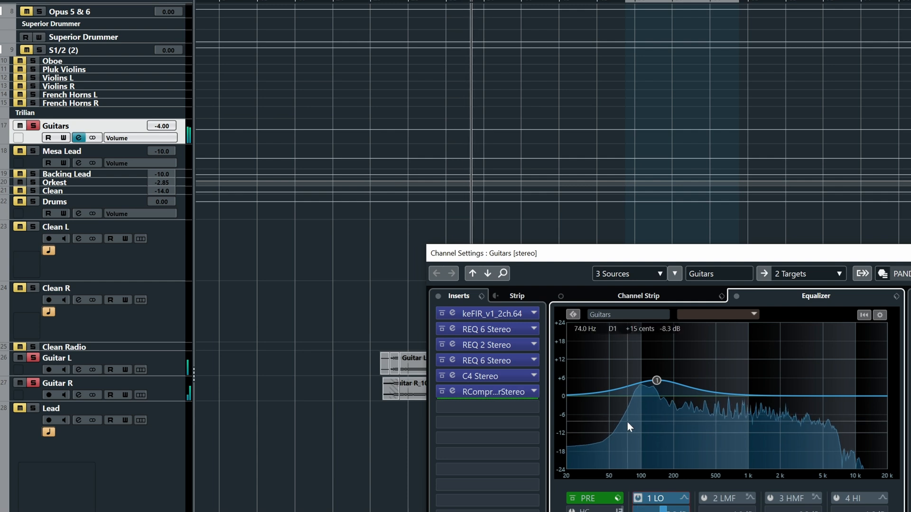
{"action": "left_click", "coordinate": [635, 498]}
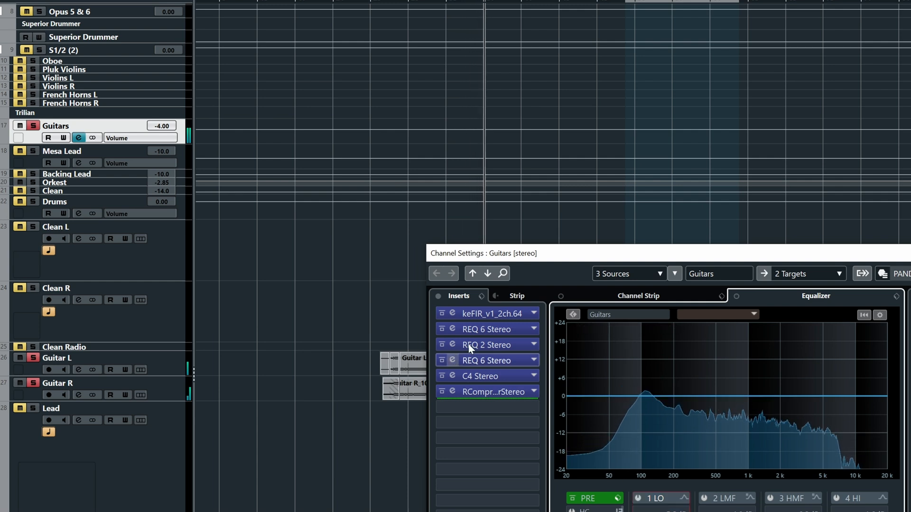
{"action": "left_click", "coordinate": [442, 329]}
{"action": "left_click", "coordinate": [441, 345]}
{"action": "left_click", "coordinate": [442, 360]}
{"action": "left_click", "coordinate": [441, 392]}
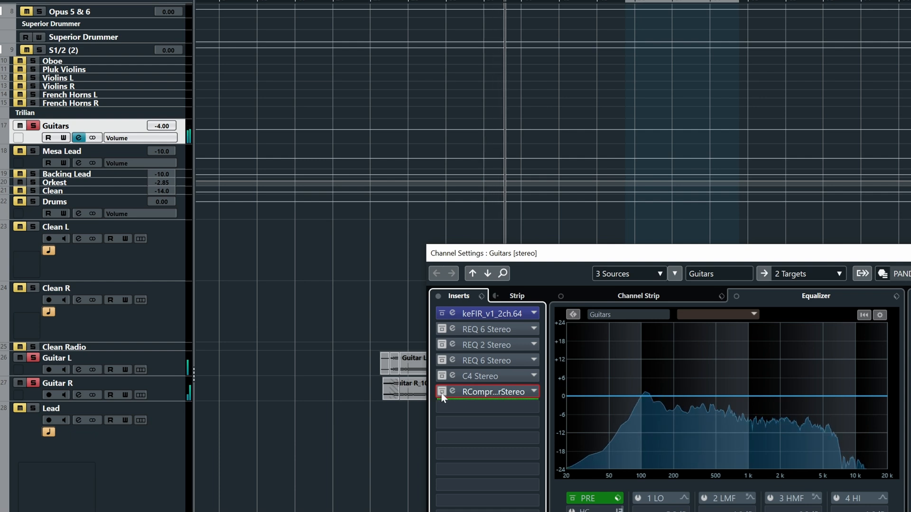
- Set the loop range to the Guitar L_10 and Guitar L_431 clips and play from near its start, moving the Channel Settings window aside meanwhile
{"action": "left_click_drag", "start_coordinate": [460, 263], "coordinate": [513, 463]}
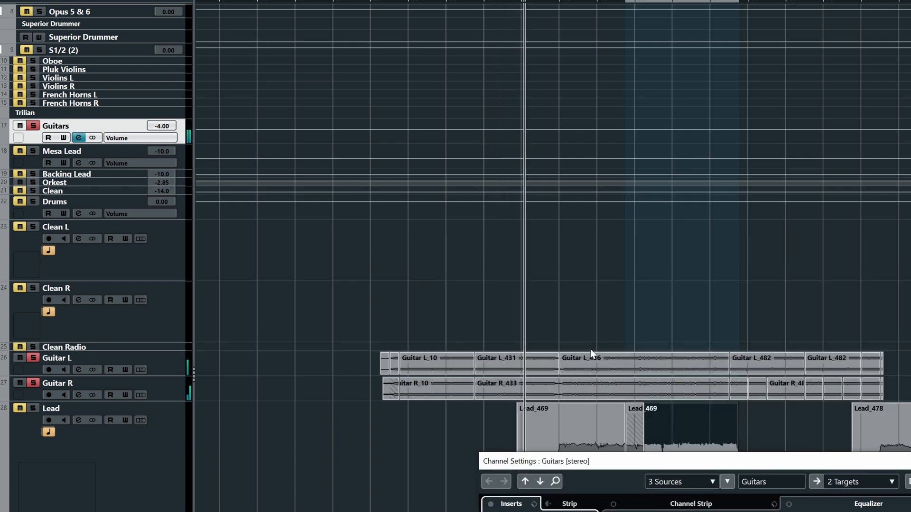
{"action": "left_click_drag", "start_coordinate": [431, 324], "coordinate": [497, 366]}
{"action": "key", "text": "p"}
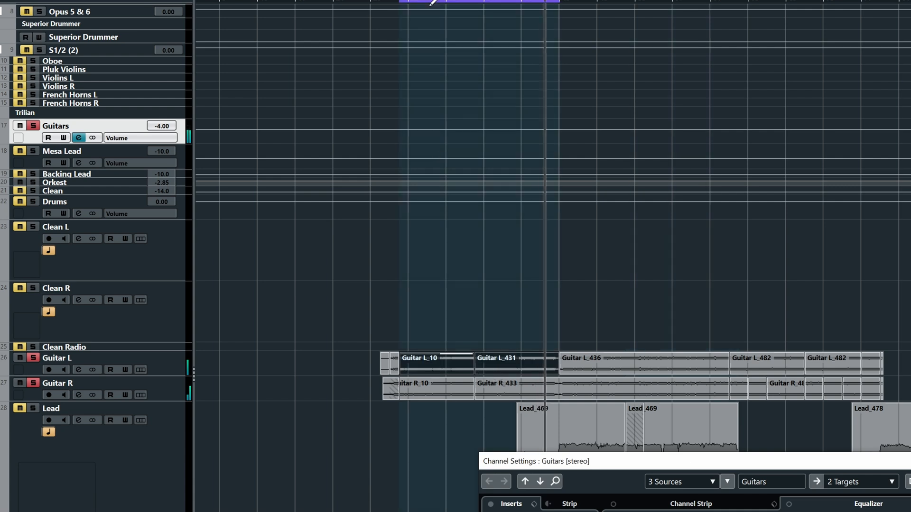
{"action": "left_click_drag", "start_coordinate": [411, 0], "coordinate": [411, 2]}
{"action": "left_click_drag", "start_coordinate": [531, 466], "coordinate": [495, 297]}
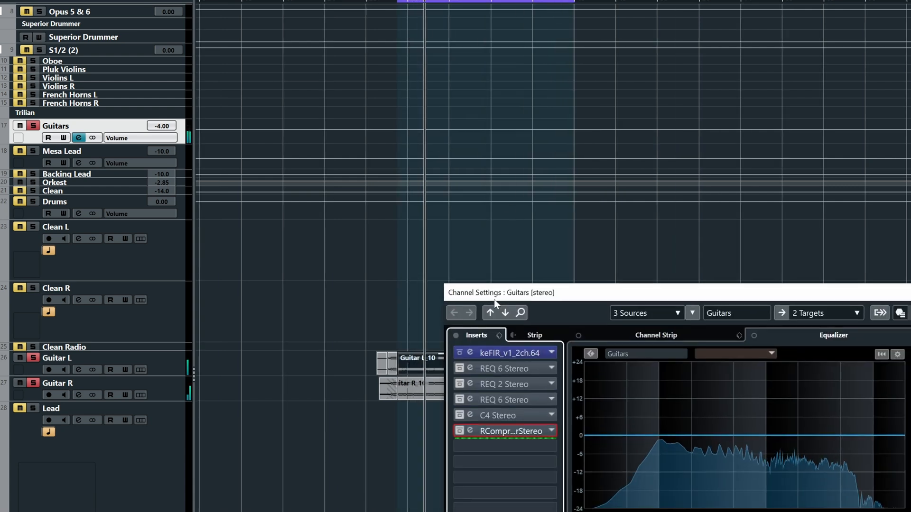
- Reactivate all the bypassed inserts after keFIR on the Guitars channel, from the first REQ 6 through RCompressor, during playback
{"action": "left_click", "coordinate": [459, 369]}
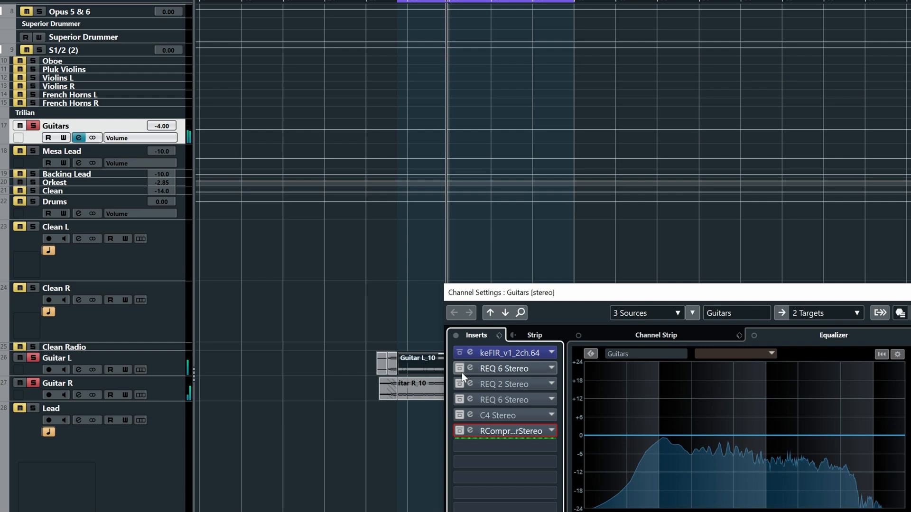
{"action": "left_click", "coordinate": [460, 384]}
{"action": "left_click", "coordinate": [459, 400]}
{"action": "left_click", "coordinate": [459, 430]}
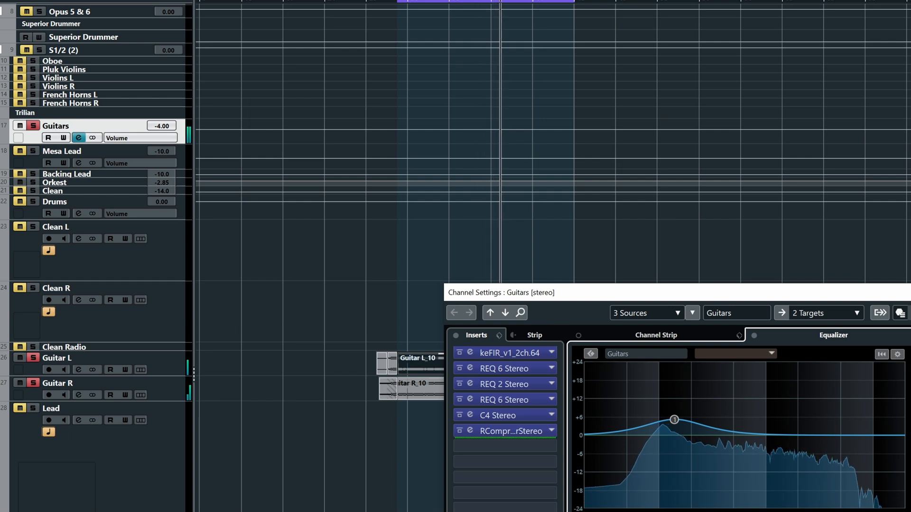
- Close the Guitars channel settings and clear the range selection over the Lead_469 clips
{"action": "key", "text": "ctrl+w"}
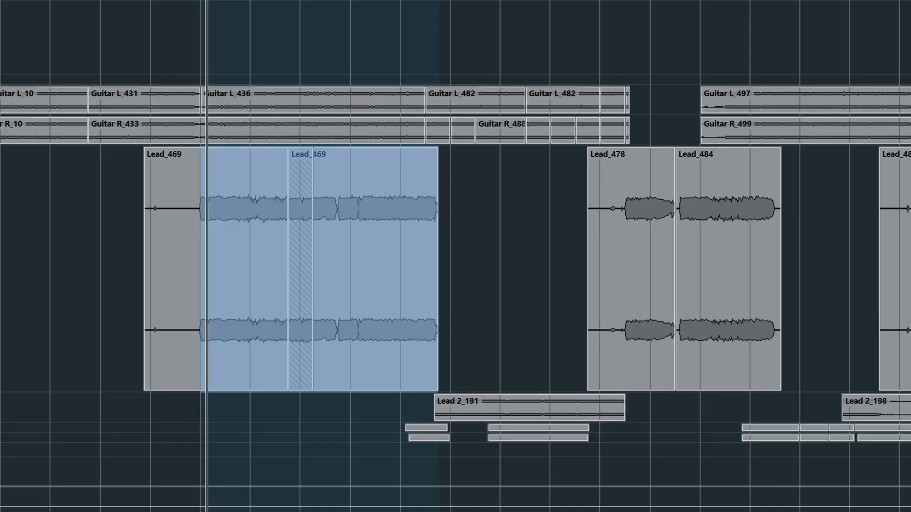
{"action": "key", "text": "Escape"}
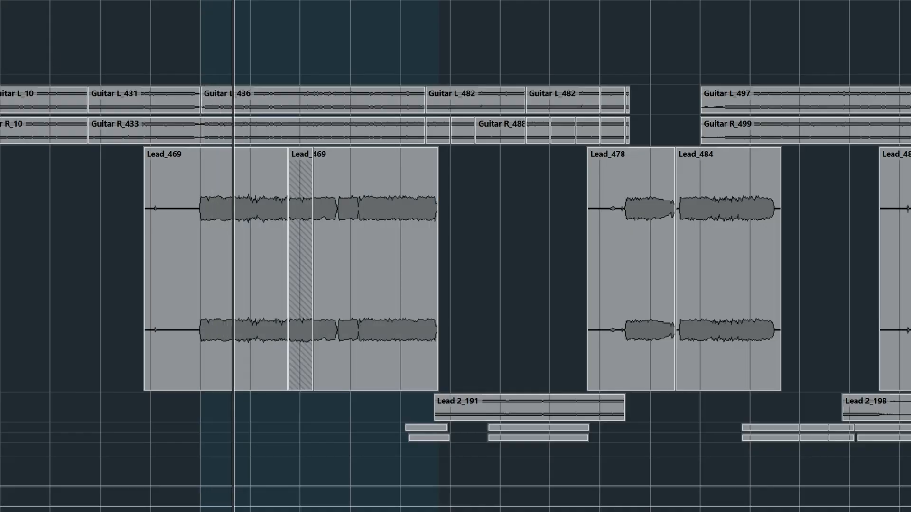
- Open the settings of the Mesa Lead channel fed by the Lead track and switch off its 2 LMF band and Delay send
{"action": "key", "text": "e"}
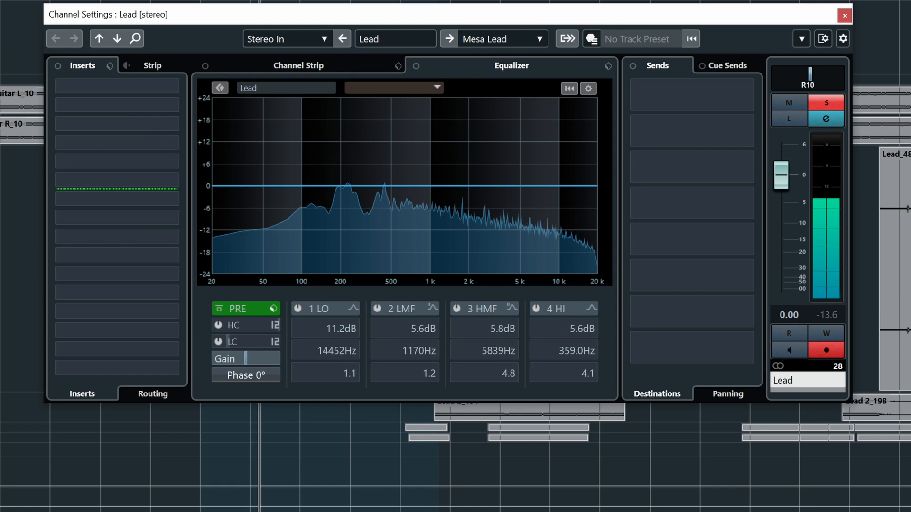
{"action": "left_click", "coordinate": [449, 39]}
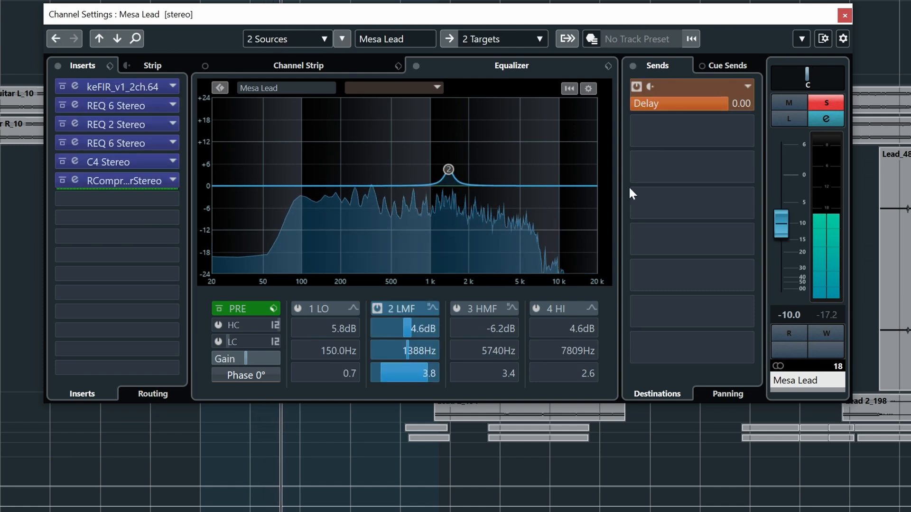
{"action": "left_click", "coordinate": [377, 308]}
{"action": "left_click", "coordinate": [637, 87]}
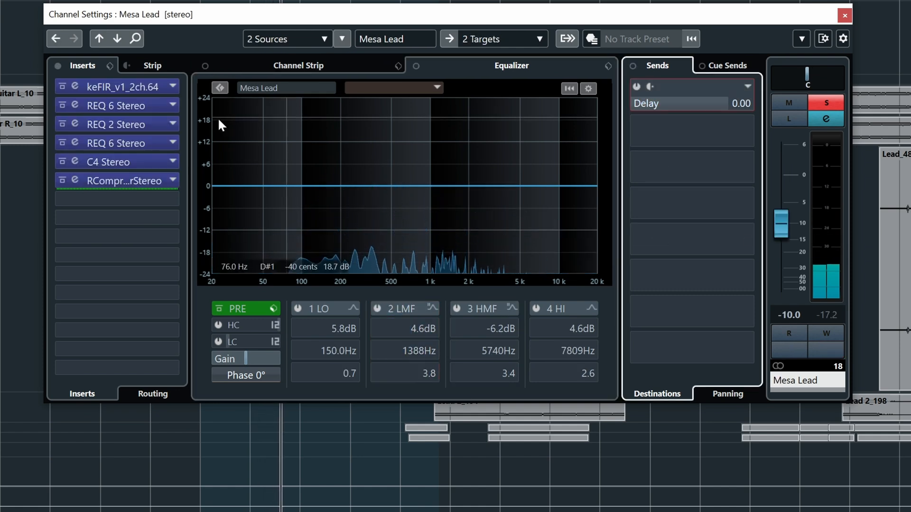
- Bypass every Mesa Lead insert after keFIR and raise the channel fader to about -2.53 dB
{"action": "left_click", "coordinate": [62, 181]}
{"action": "left_click", "coordinate": [61, 161]}
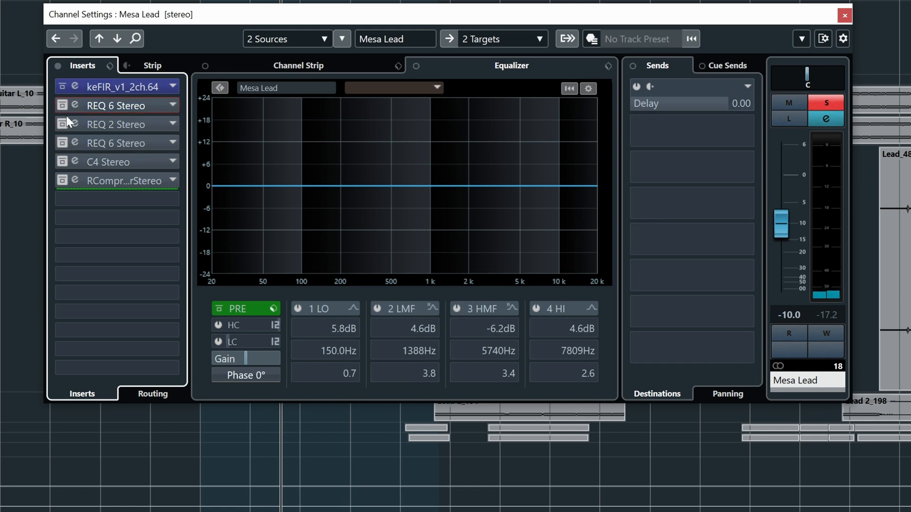
{"action": "left_click_drag", "start_coordinate": [175, 27], "coordinate": [165, 124]}
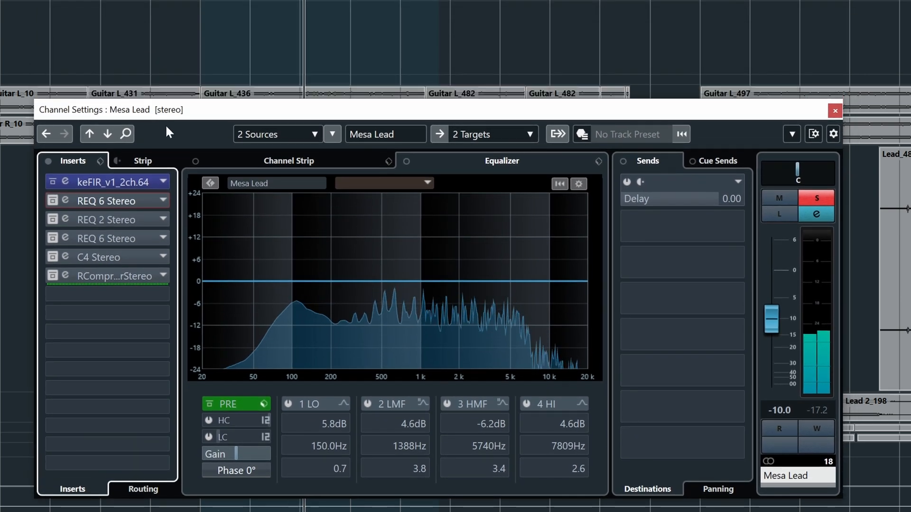
{"action": "left_click_drag", "start_coordinate": [772, 322], "coordinate": [774, 294]}
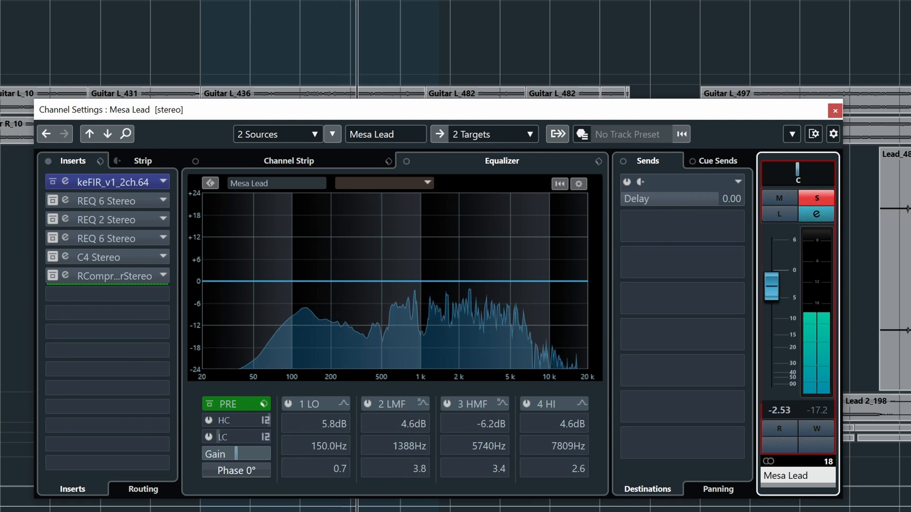
{"action": "left_click", "coordinate": [215, 1]}
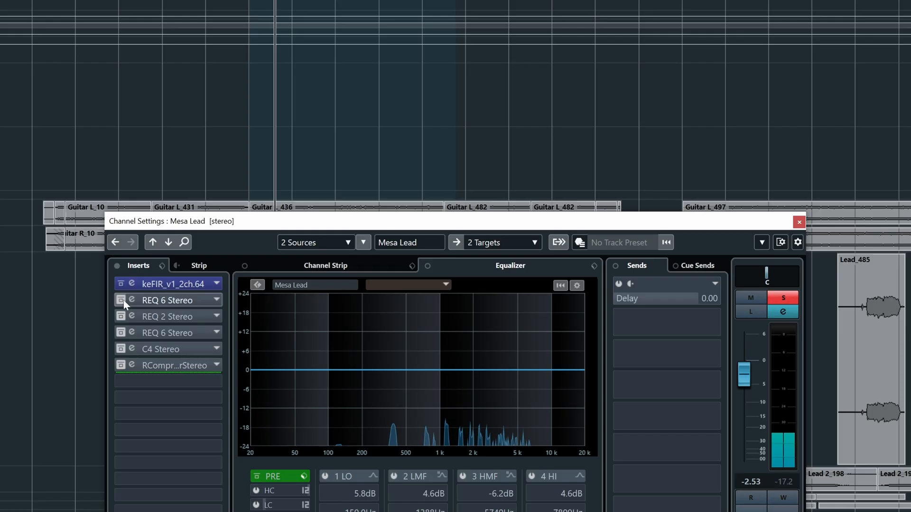
- Reactivate the first REQ 6 insert on Mesa Lead and compare the sound with it bypassed and active, closing its editor
{"action": "left_click", "coordinate": [66, 200]}
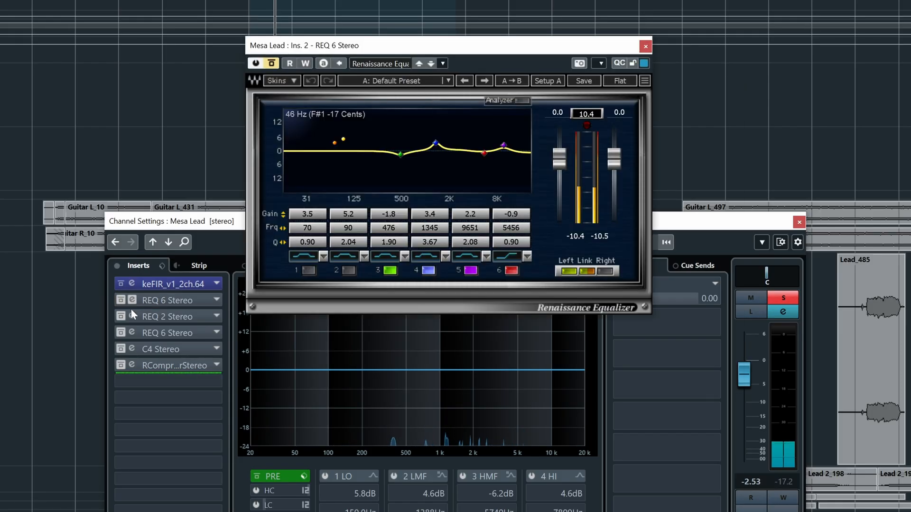
{"action": "left_click", "coordinate": [273, 63]}
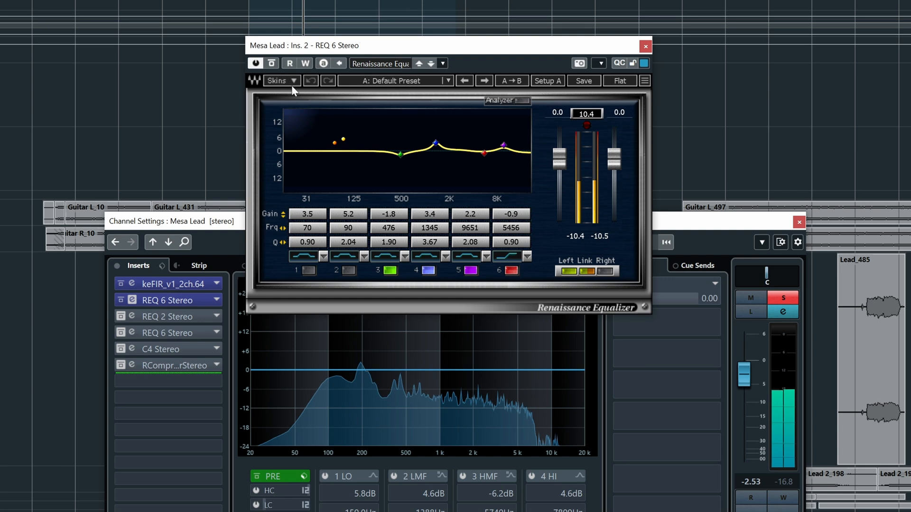
{"action": "left_click", "coordinate": [272, 65]}
{"action": "left_click", "coordinate": [272, 65]}
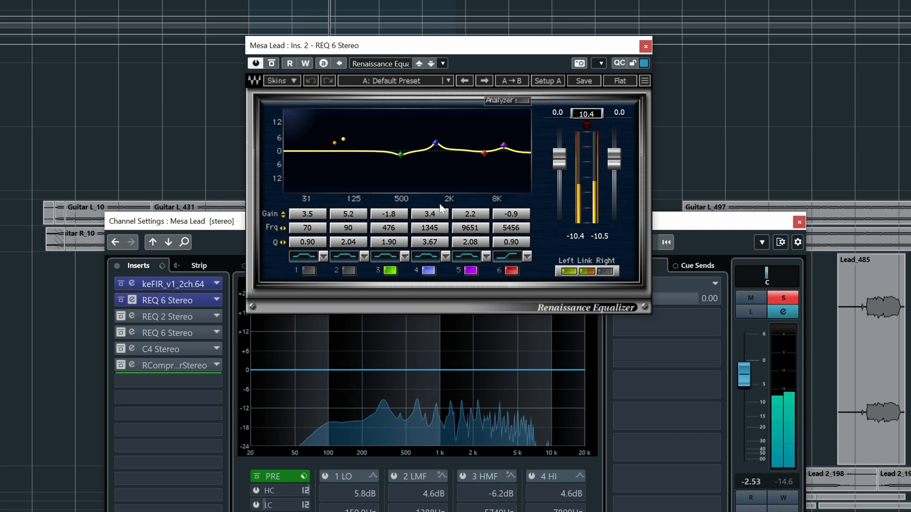
{"action": "left_click", "coordinate": [646, 46]}
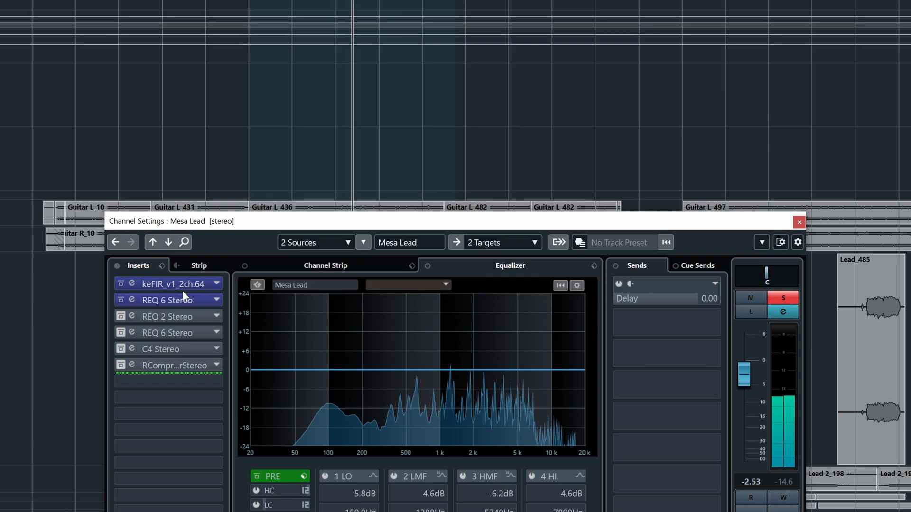
- Reactivate the REQ 2 insert on Mesa Lead and show its filter settings, closing its editor when done
{"action": "left_click", "coordinate": [120, 316]}
{"action": "left_click", "coordinate": [132, 316]}
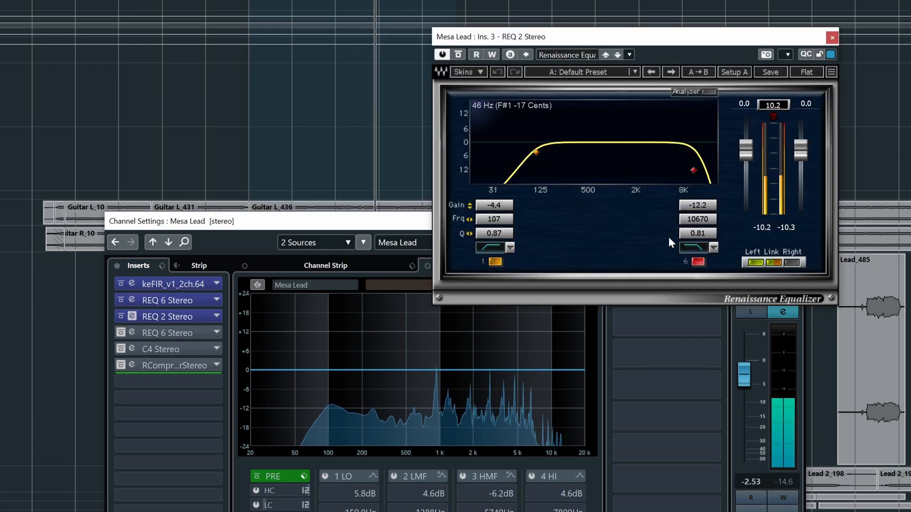
{"action": "left_click", "coordinate": [833, 38]}
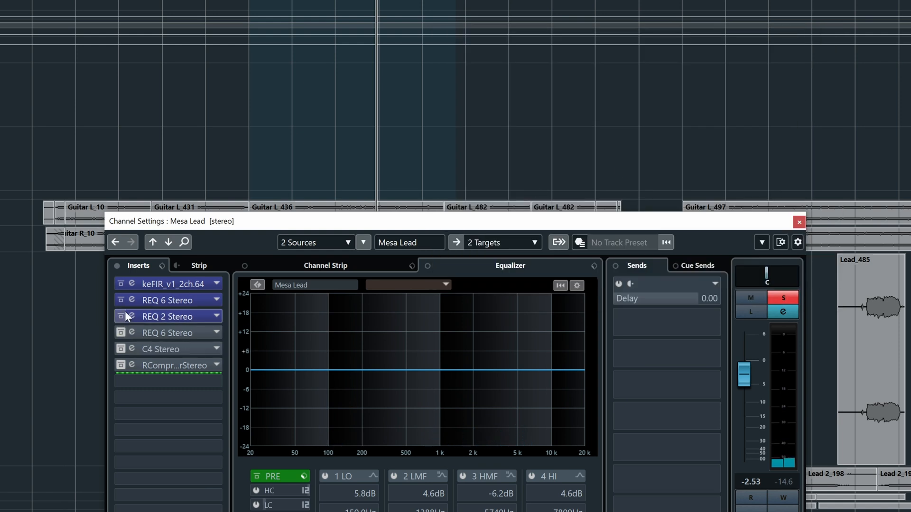
- Reactivate the second REQ 6 insert on Mesa Lead and compare it bypassed and active during playback, closing its editor
{"action": "left_click", "coordinate": [122, 332]}
{"action": "left_click", "coordinate": [132, 332]}
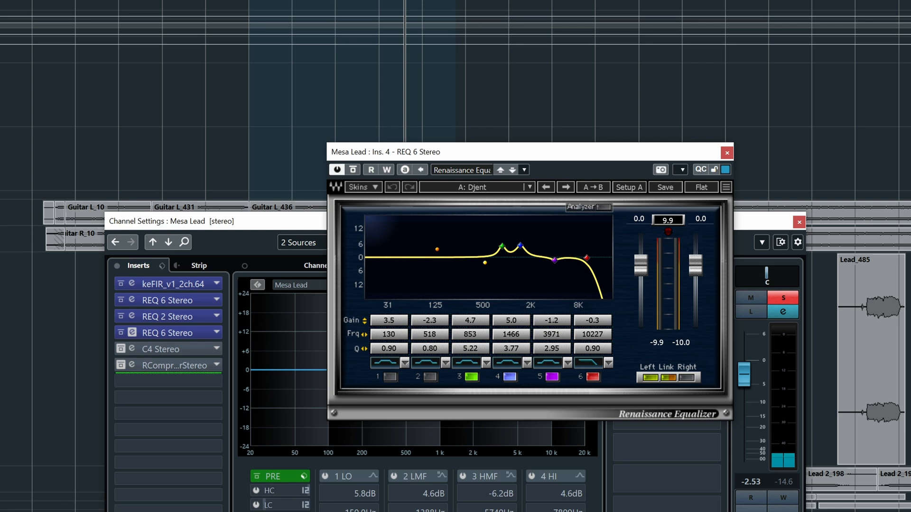
{"action": "left_click", "coordinate": [353, 171]}
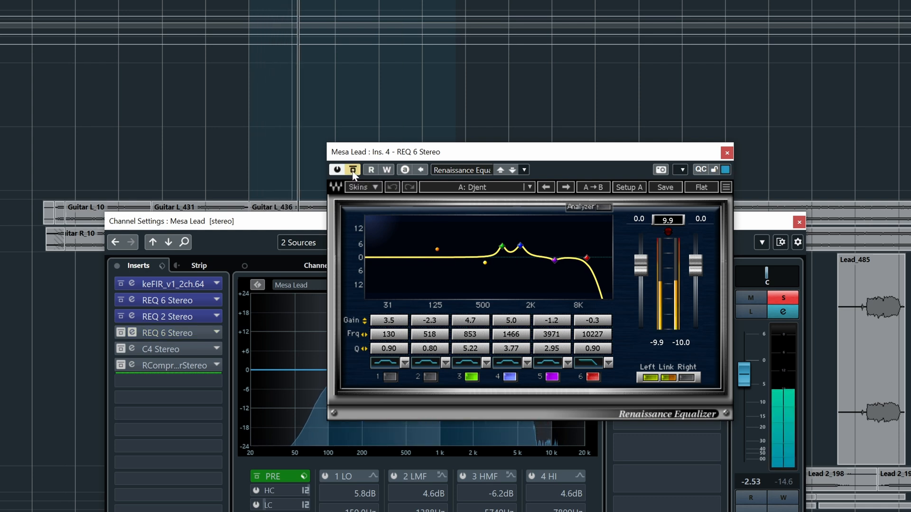
{"action": "left_click", "coordinate": [353, 171]}
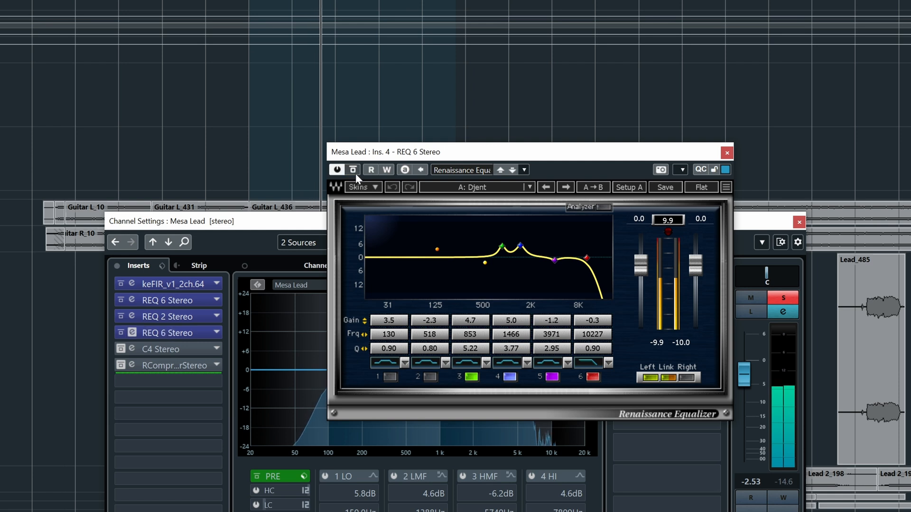
{"action": "left_click", "coordinate": [726, 154]}
- Reactivate the C4 and RCompressor inserts on Mesa Lead, showing each plugin's settings and closing its editor
{"action": "left_click", "coordinate": [122, 348]}
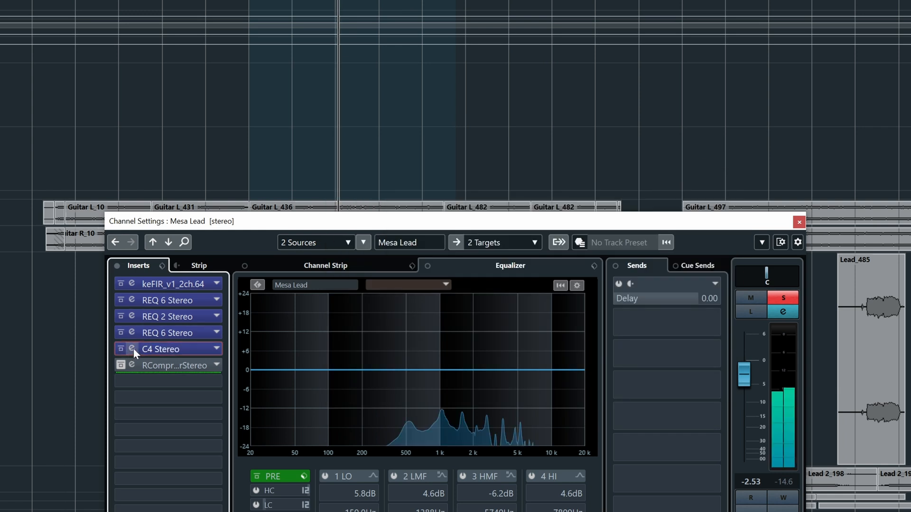
{"action": "left_click", "coordinate": [133, 349]}
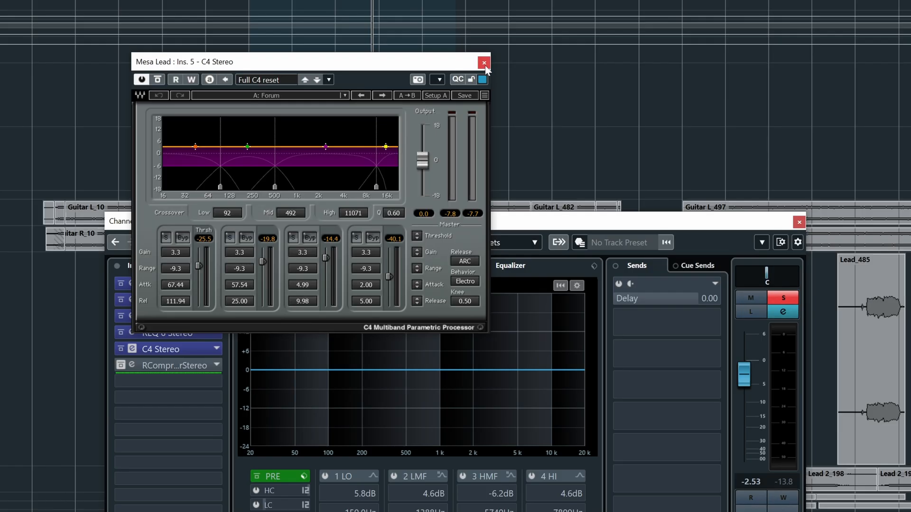
{"action": "left_click", "coordinate": [484, 63]}
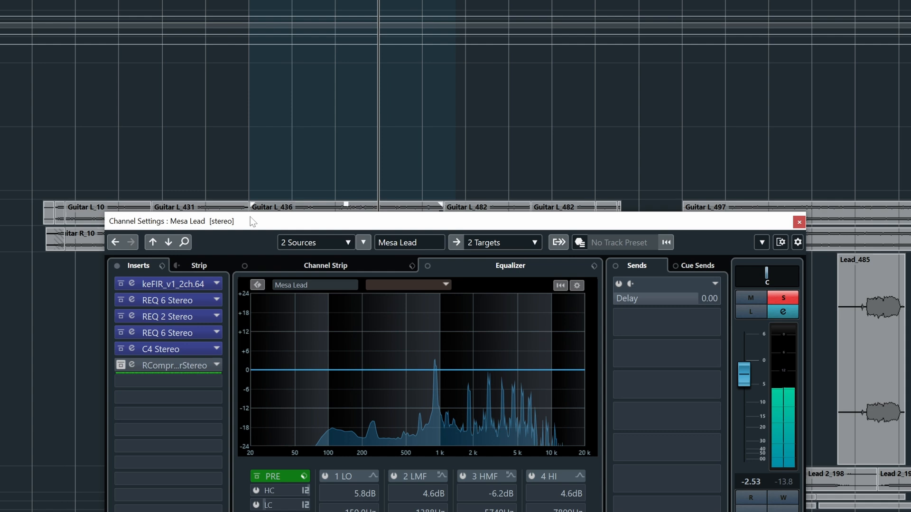
{"action": "left_click", "coordinate": [131, 365]}
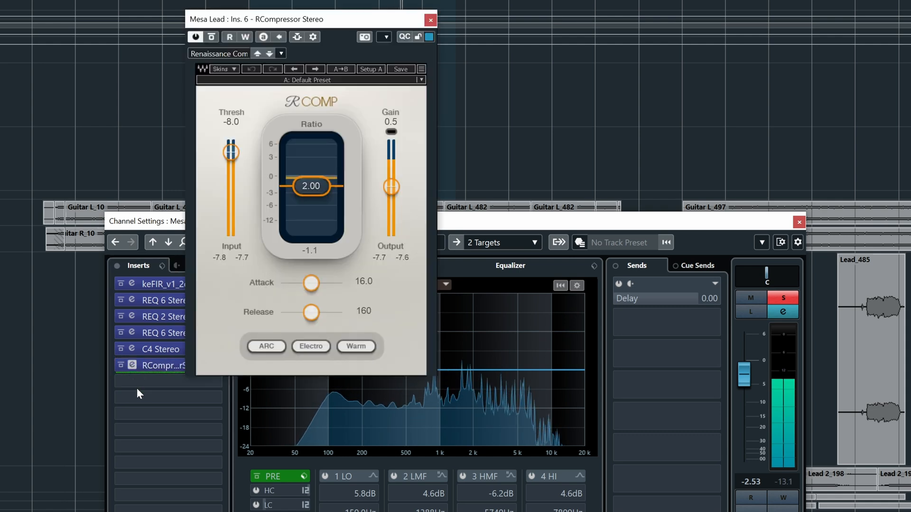
{"action": "left_click", "coordinate": [429, 21]}
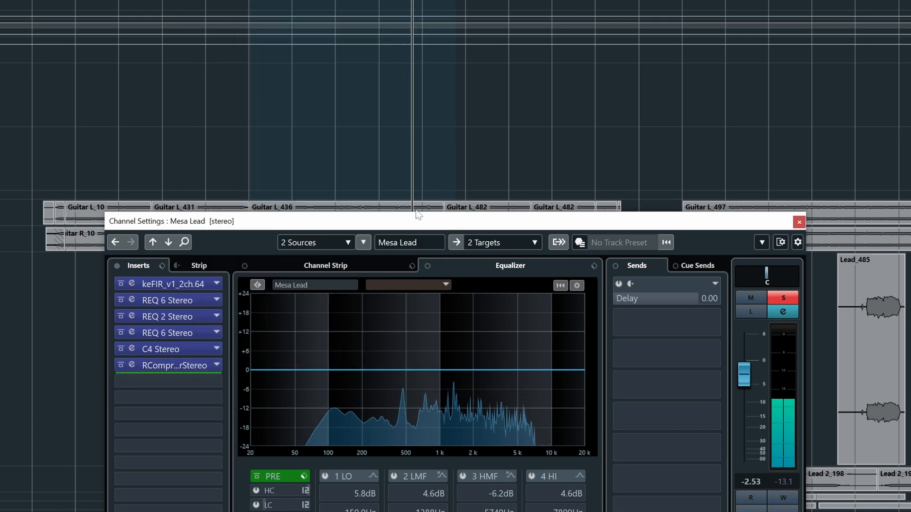
- Switch on the Mesa Lead EQ's 2 LMF band and the Delay send, leaving the 1 LO band off
{"action": "left_click", "coordinate": [324, 476]}
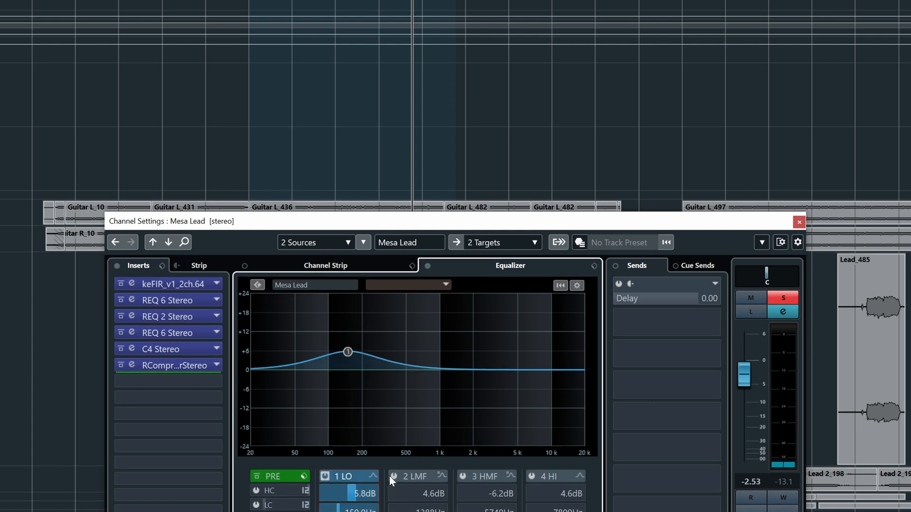
{"action": "left_click", "coordinate": [462, 476]}
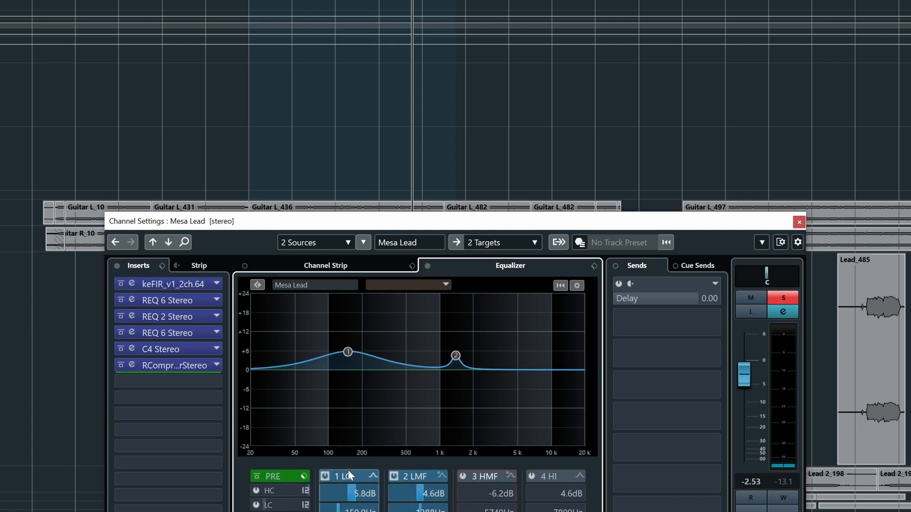
{"action": "left_click", "coordinate": [323, 476]}
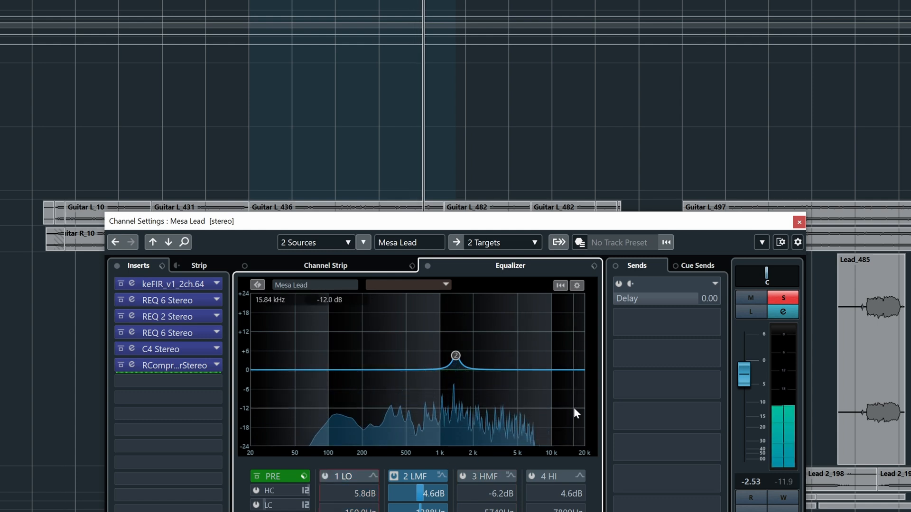
{"action": "left_click", "coordinate": [619, 284]}
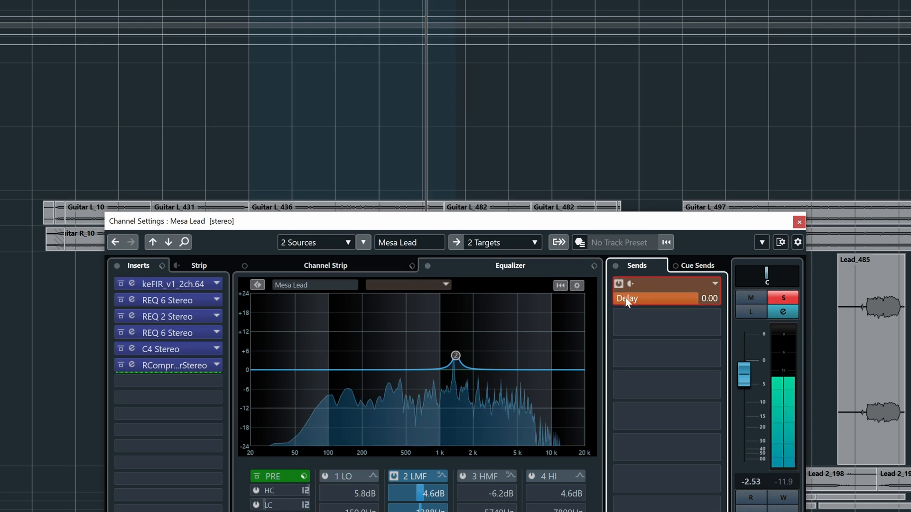
- Set the Mesa Lead channel fader back to -10.0 dB and close its channel settings
{"action": "left_click_drag", "start_coordinate": [744, 385], "coordinate": [742, 412]}
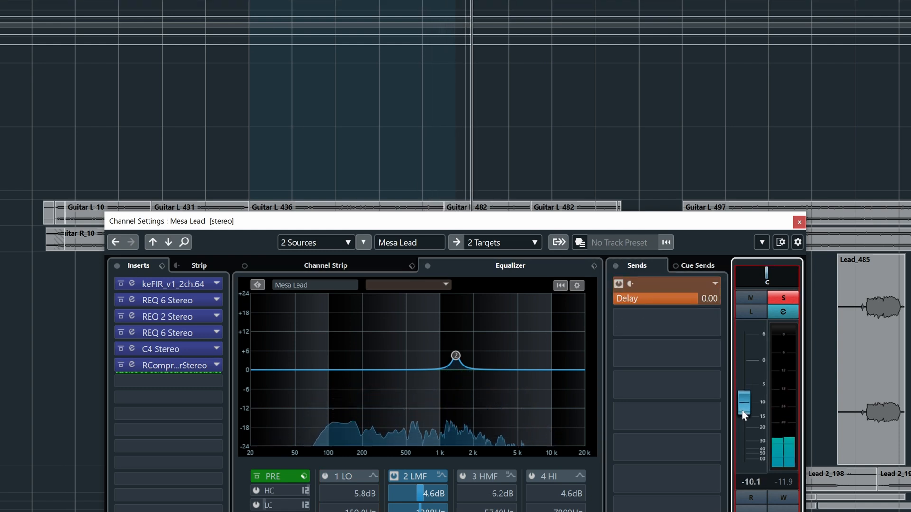
{"action": "left_click", "coordinate": [752, 481]}
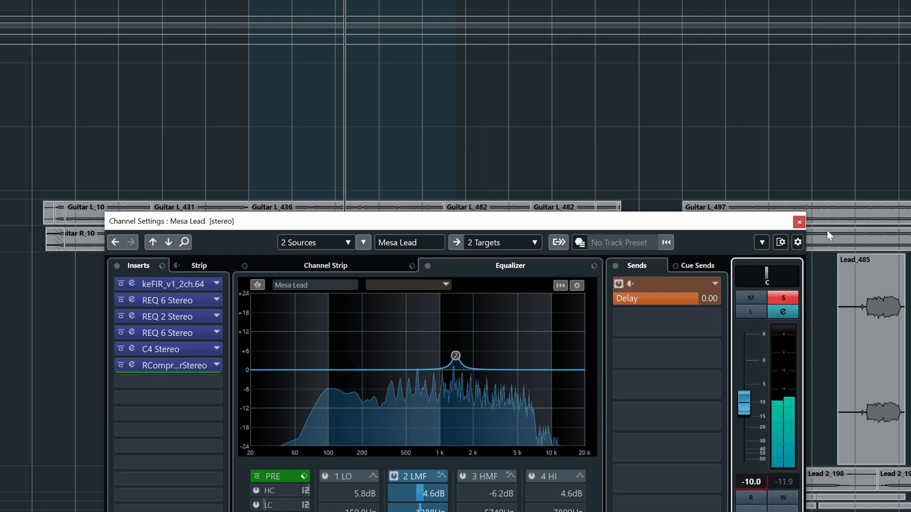
{"action": "left_click", "coordinate": [799, 222]}
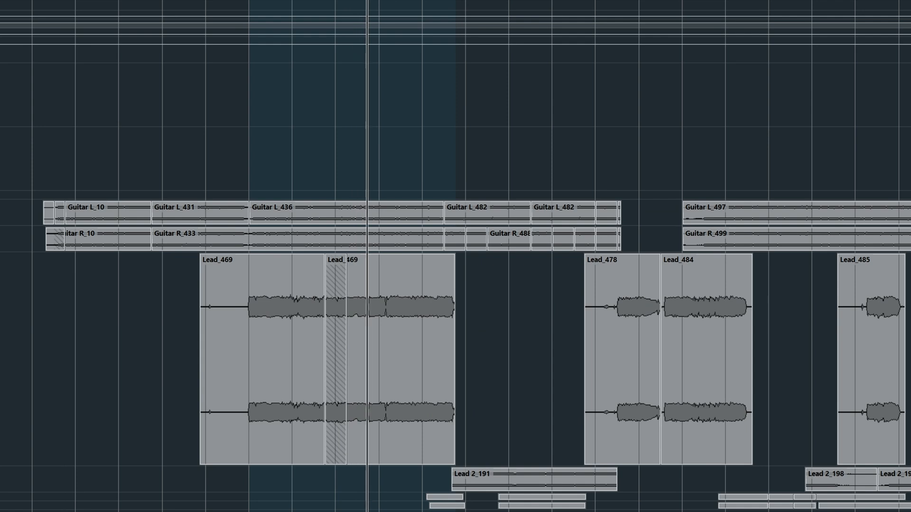
- Solo the Orkest group with the Violins (OPUS) and French Horns (OPUS) channels, and briefly open and close the Orkest channel settings
{"action": "scroll", "coordinate": [1, 236], "scroll_direction": "down", "scroll_amount": 3}
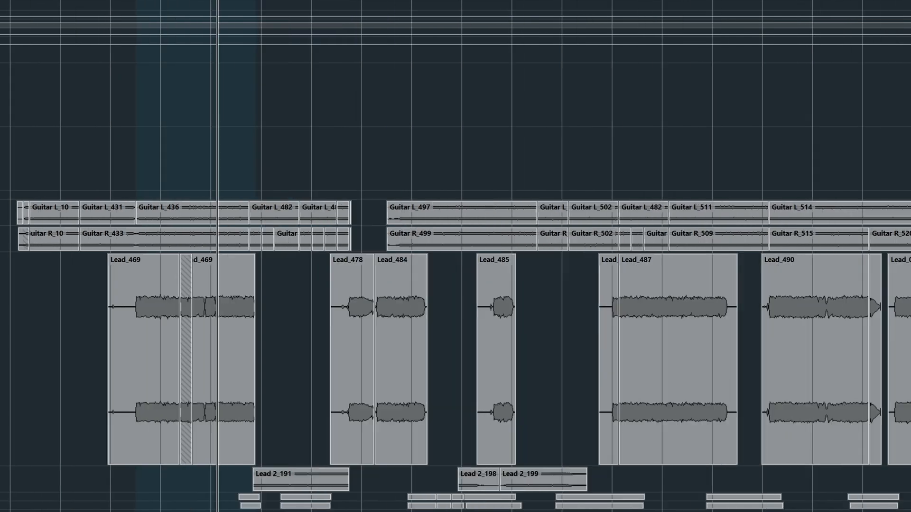
{"action": "scroll", "coordinate": [6, 239], "scroll_direction": "down", "scroll_amount": 2}
{"action": "scroll", "coordinate": [456, 256], "scroll_direction": "up", "scroll_amount": 2}
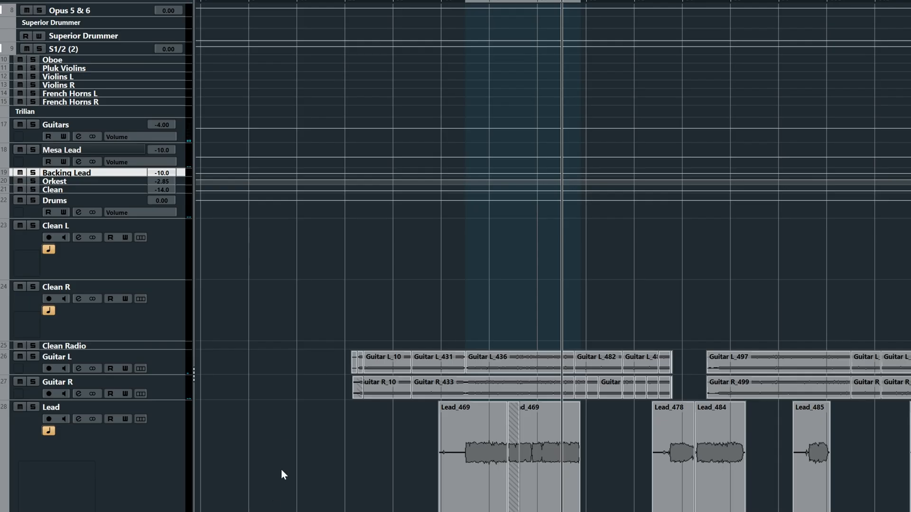
{"action": "scroll", "coordinate": [281, 469], "scroll_direction": "down", "scroll_amount": 10}
{"action": "scroll", "coordinate": [273, 323], "scroll_direction": "down", "scroll_amount": 4}
{"action": "scroll", "coordinate": [271, 254], "scroll_direction": "up", "scroll_amount": 10}
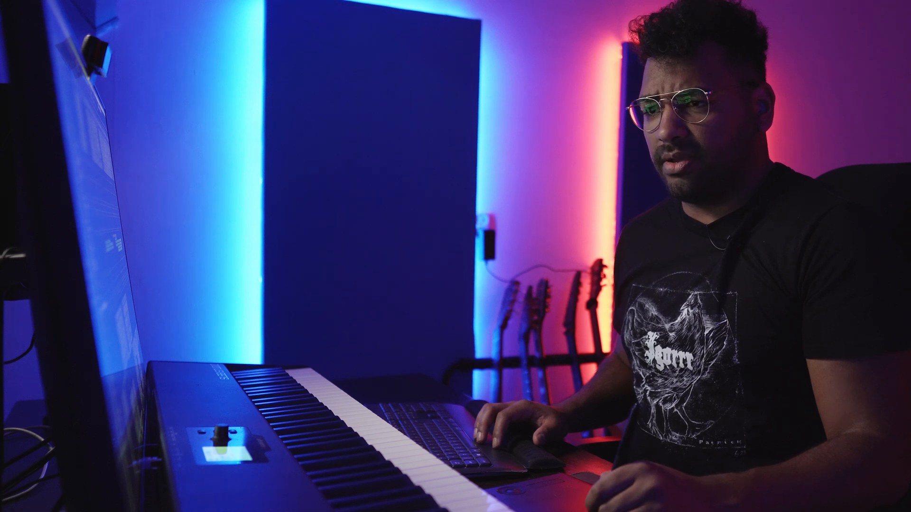
{"action": "left_click", "coordinate": [34, 430]}
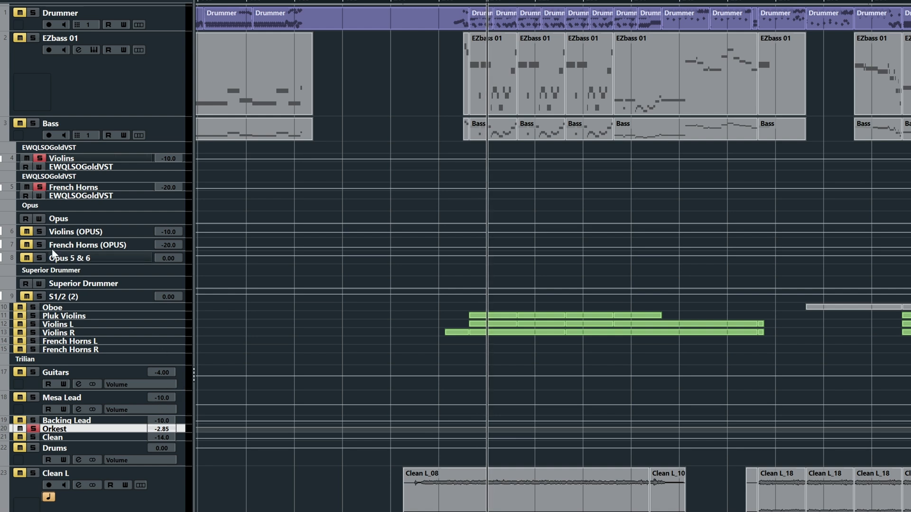
{"action": "left_click", "coordinate": [39, 231]}
{"action": "left_click", "coordinate": [39, 245]}
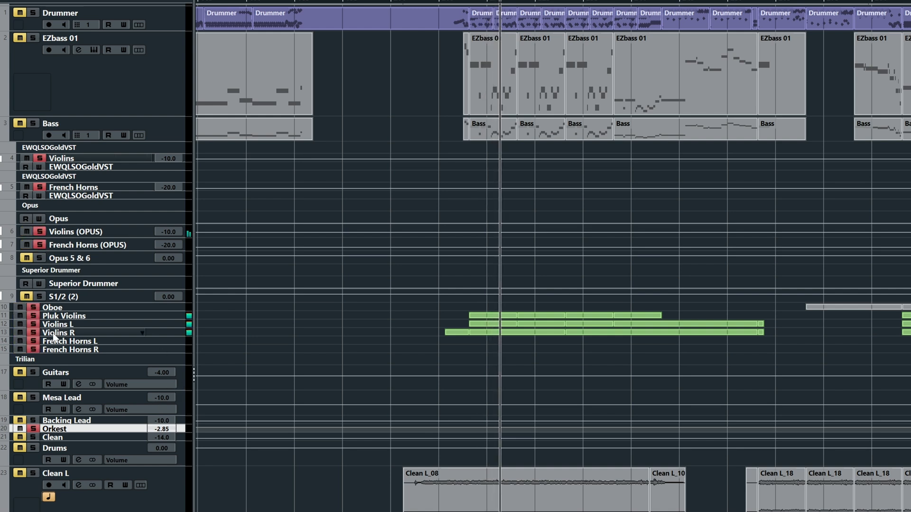
{"action": "key", "text": "e"}
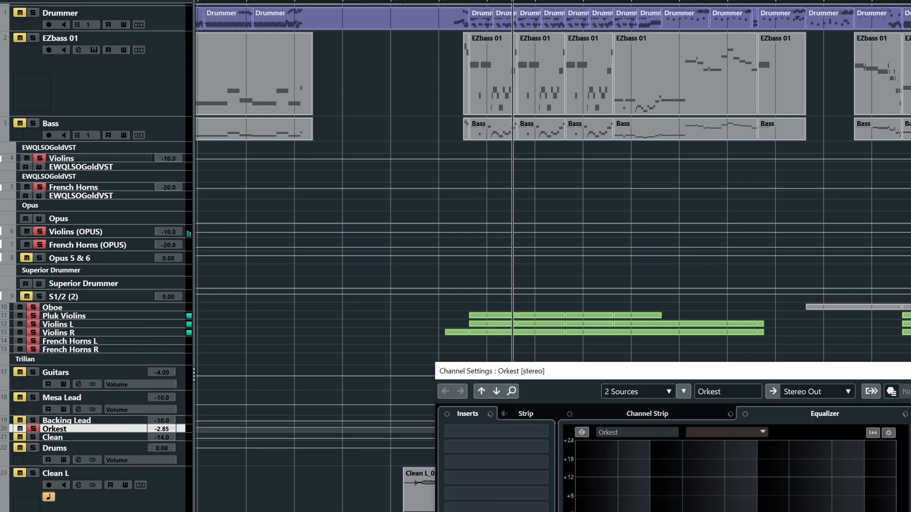
{"action": "key", "text": "e"}
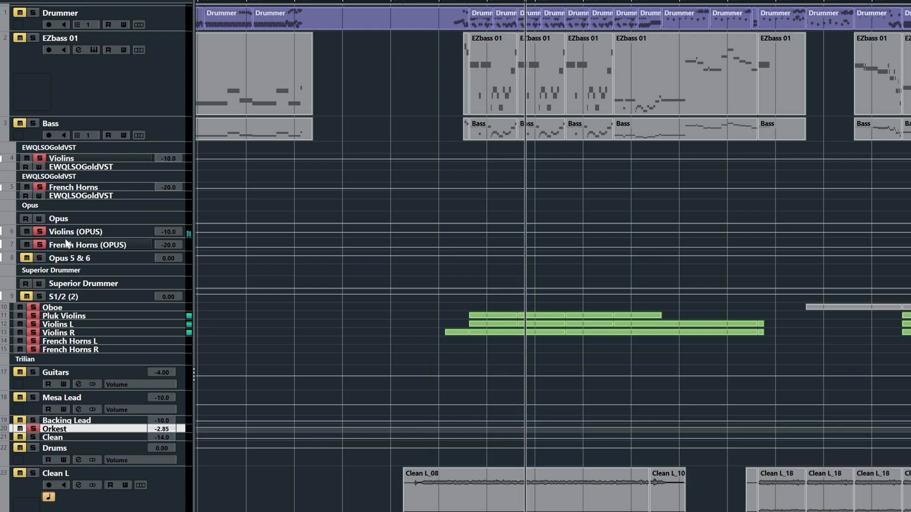
- Look at the Opus instrument patches behind the Violins (OPUS) channel and close the instrument windows
{"action": "left_click", "coordinate": [65, 233]}
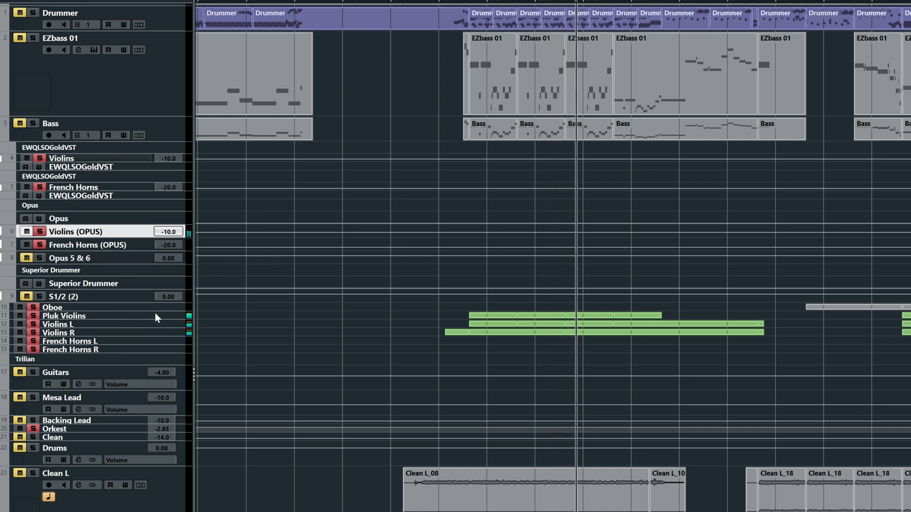
{"action": "key", "text": "F11"}
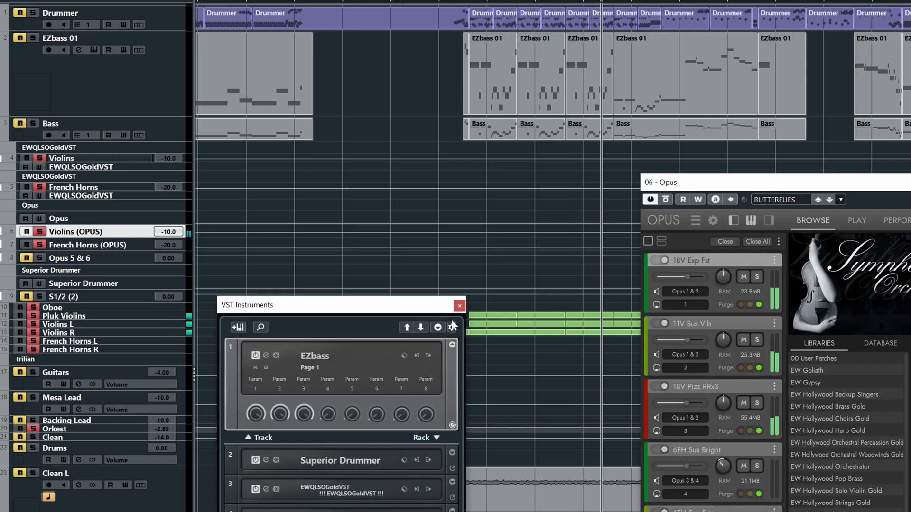
{"action": "left_click", "coordinate": [455, 305]}
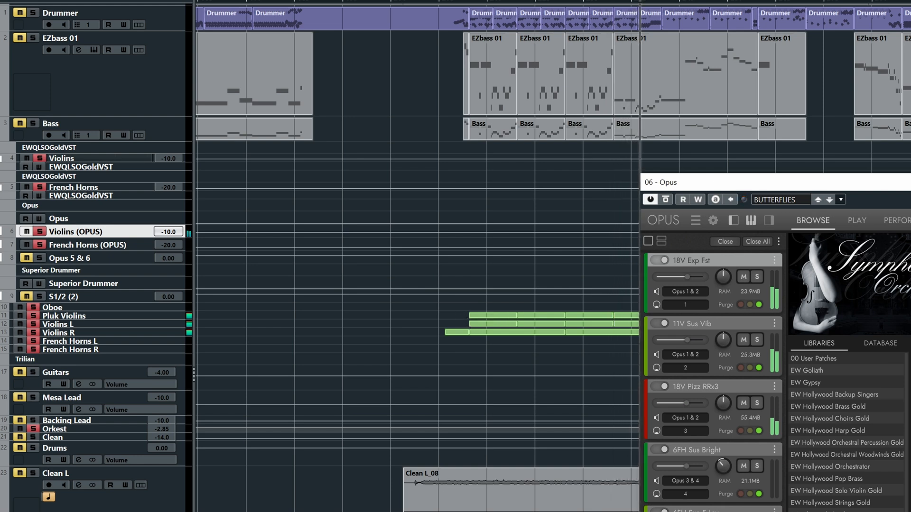
{"action": "key", "text": "ctrl+w"}
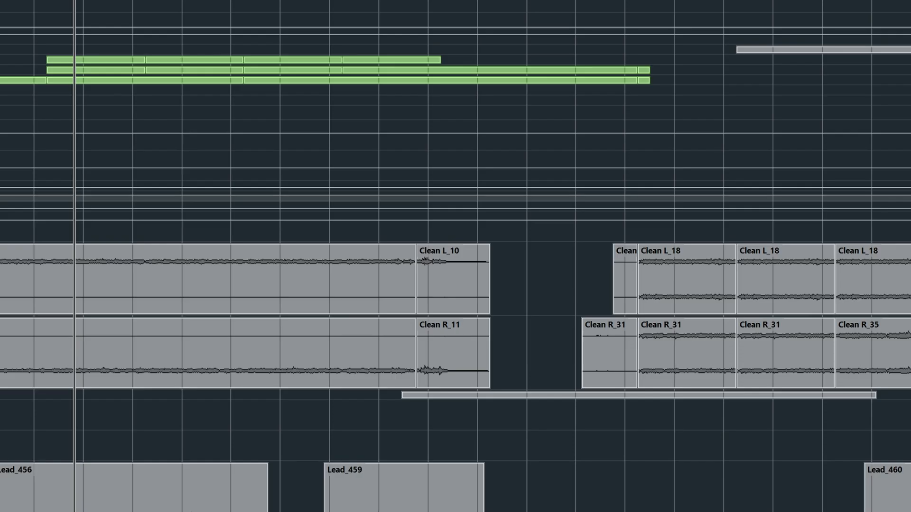
- View the Violins (OPUS) channel settings and the RVerb plugin used by its Orchestra send, closing the reverb editor
{"action": "key", "text": "e"}
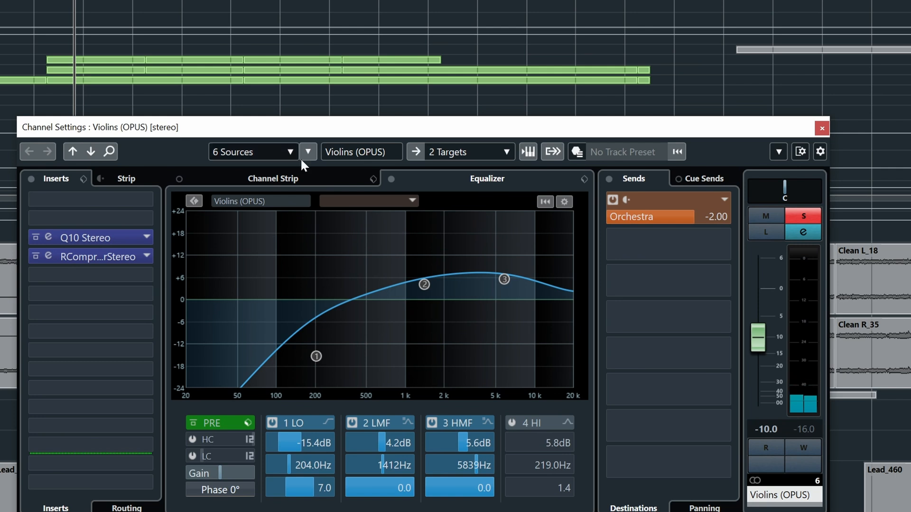
{"action": "left_click_drag", "start_coordinate": [432, 135], "coordinate": [451, 137]}
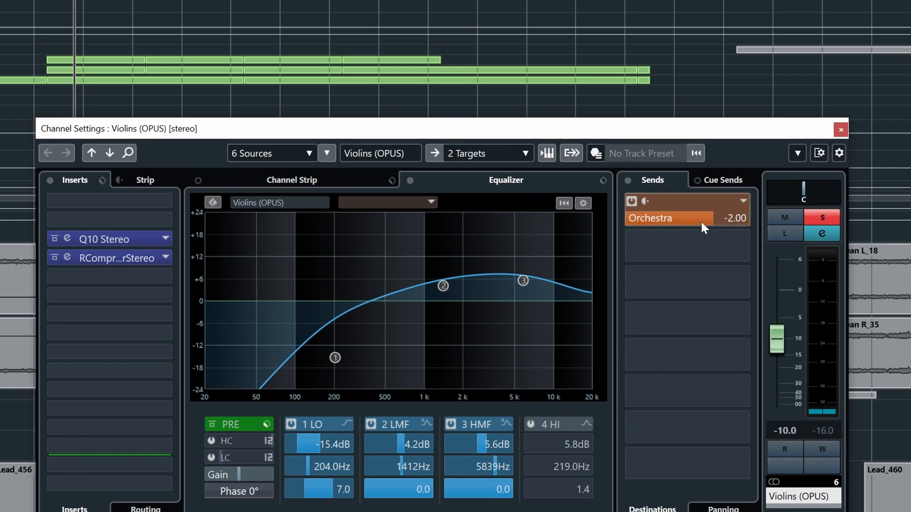
{"action": "right_click", "coordinate": [702, 220]}
{"action": "left_click", "coordinate": [717, 384]}
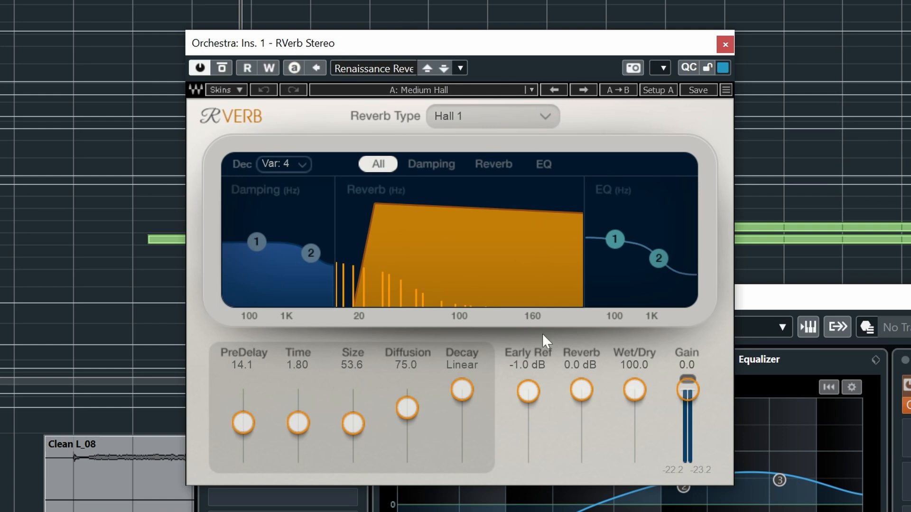
{"action": "left_click", "coordinate": [724, 45]}
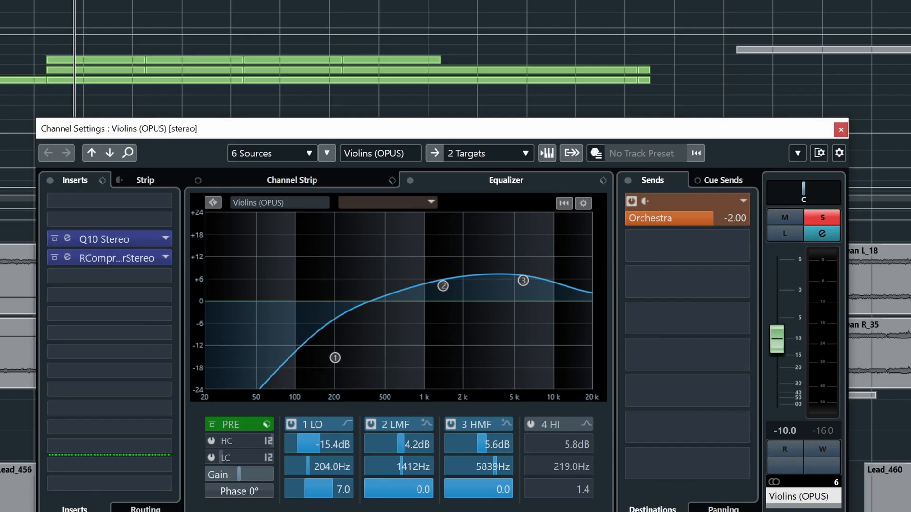
{"action": "left_click", "coordinate": [840, 130]}
- Switch off the Violins (OPUS) EQ bands 1 to 3 and the Orchestra send, and bypass the Q10 and RCompressor inserts
{"action": "left_click_drag", "start_coordinate": [237, 135], "coordinate": [251, 92]}
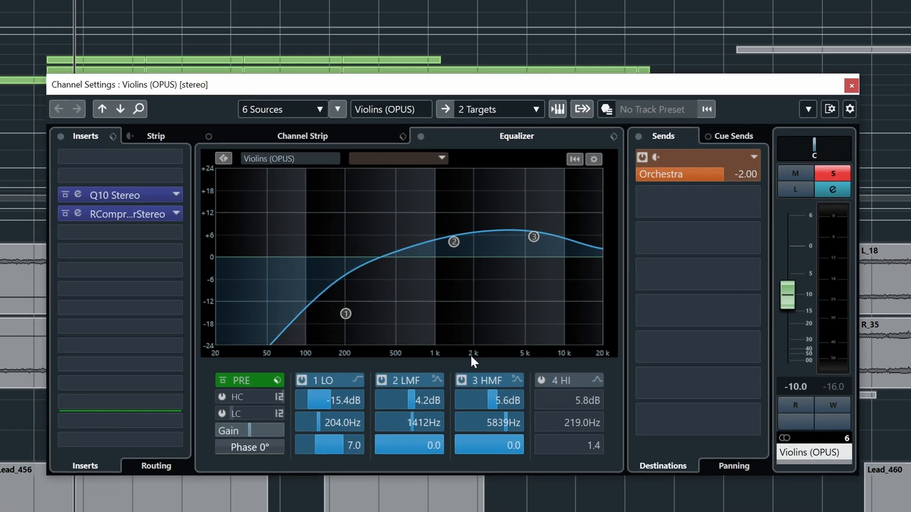
{"action": "left_click", "coordinate": [461, 380]}
{"action": "left_click", "coordinate": [381, 380]}
{"action": "left_click", "coordinate": [302, 380]}
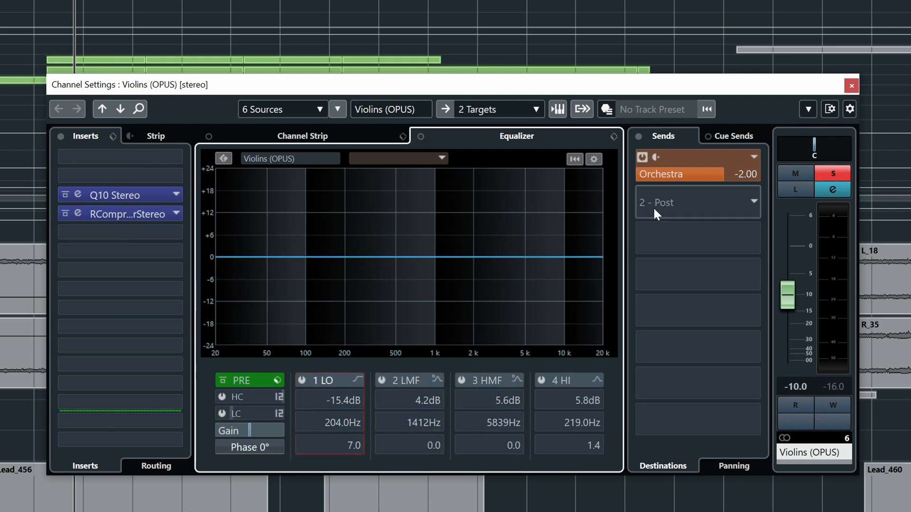
{"action": "left_click", "coordinate": [643, 157]}
{"action": "left_click", "coordinate": [64, 195]}
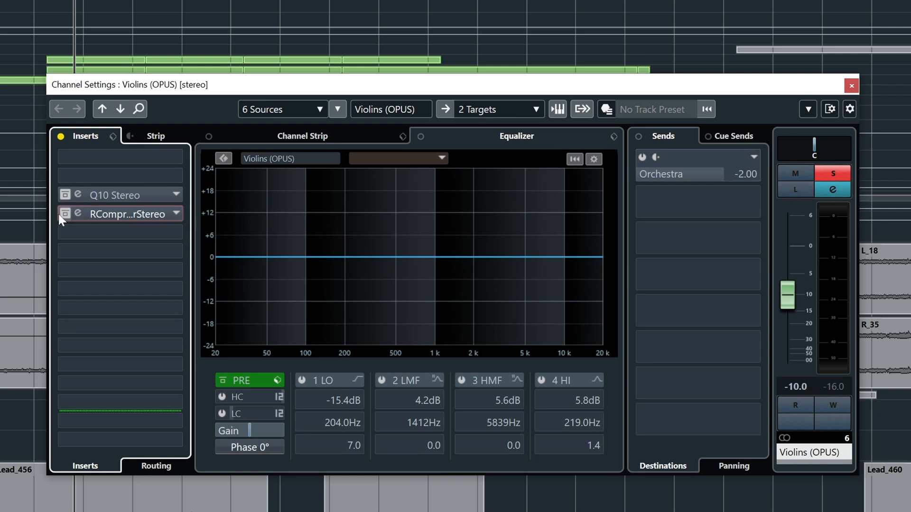
- Raise the Violins (OPUS) fader to -0.52 dB and reactivate the Q10 insert during playback, showing its settings
{"action": "key", "text": "space"}
{"action": "left_click_drag", "start_coordinate": [789, 306], "coordinate": [793, 260]}
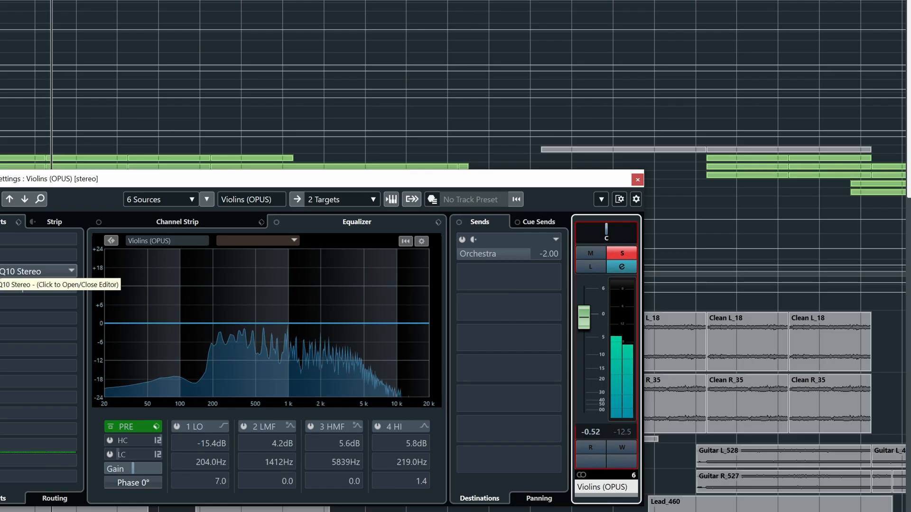
{"action": "left_click", "coordinate": [122, 194]}
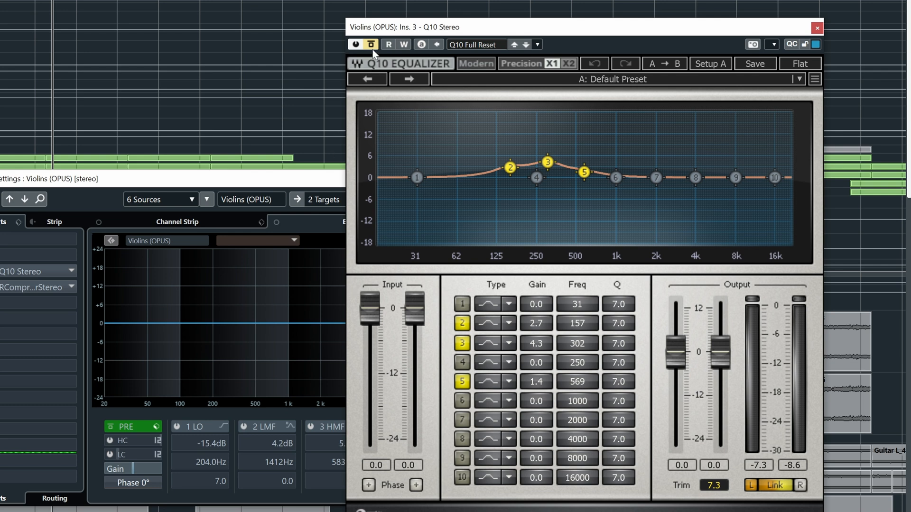
{"action": "key", "text": "space"}
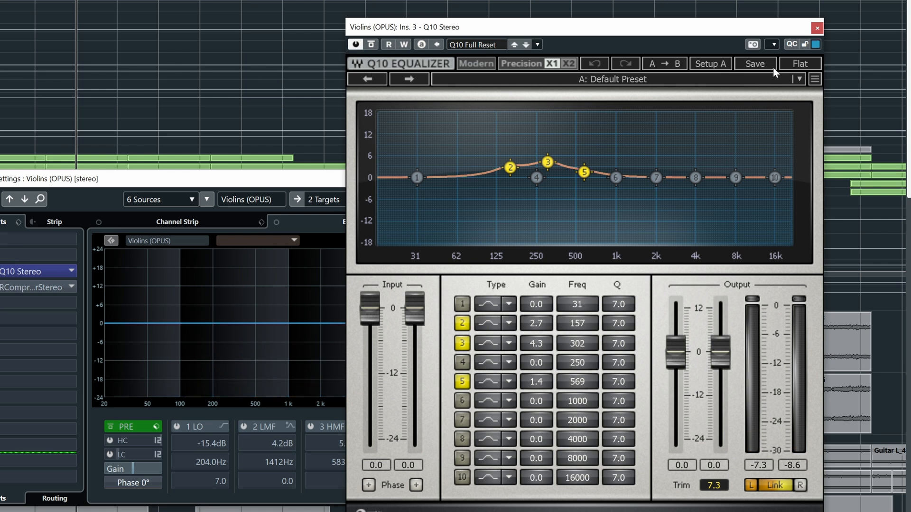
{"action": "left_click", "coordinate": [817, 29]}
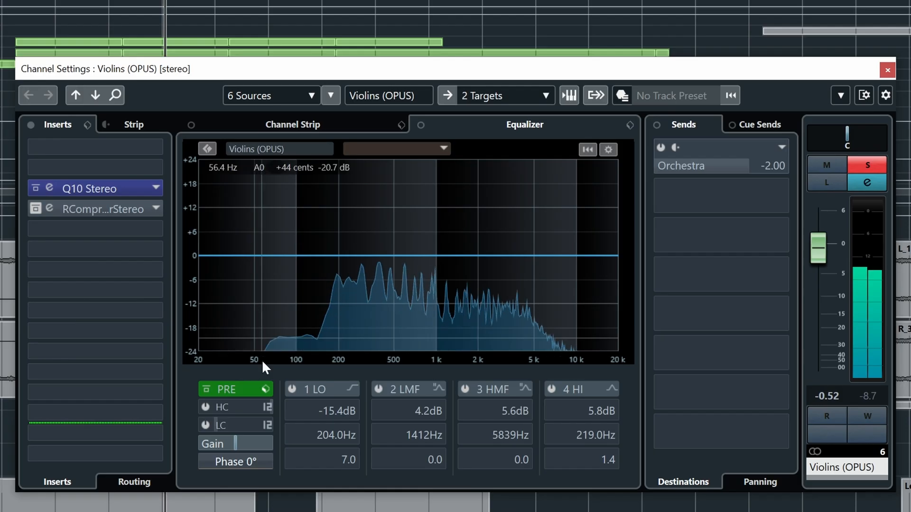
- Switch on the 1 LO, 2 LMF and 3 HMF EQ bands, leaving the low cut and 4 HI band off
{"action": "left_click", "coordinate": [206, 424]}
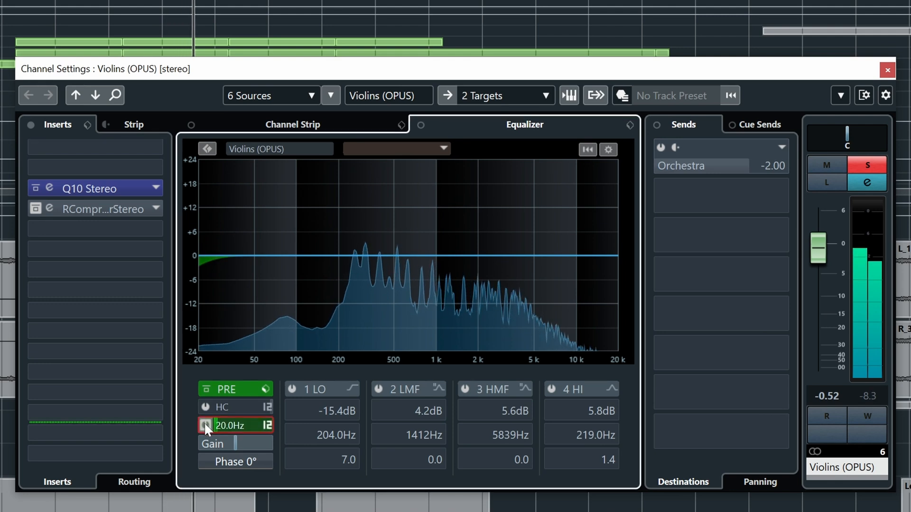
{"action": "left_click", "coordinate": [290, 389]}
{"action": "left_click", "coordinate": [378, 389]}
{"action": "left_click", "coordinate": [466, 389]}
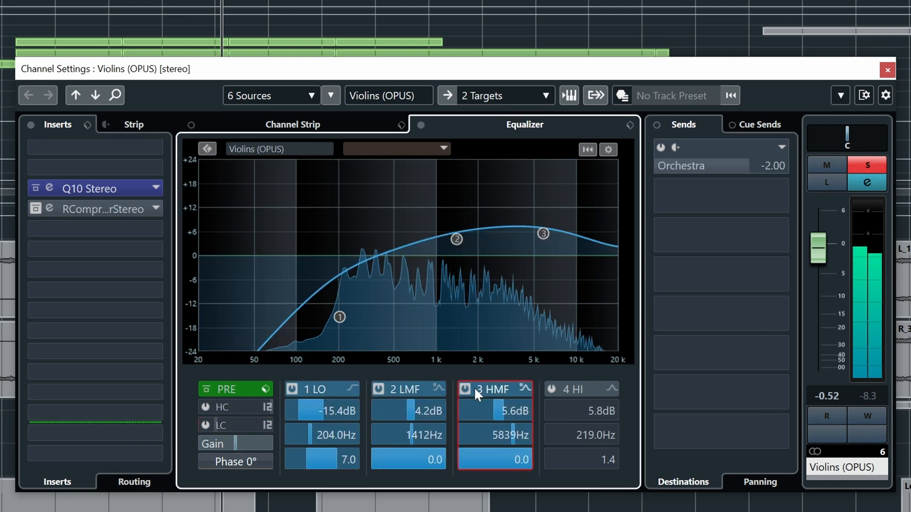
{"action": "left_click", "coordinate": [551, 389]}
{"action": "left_click", "coordinate": [551, 389]}
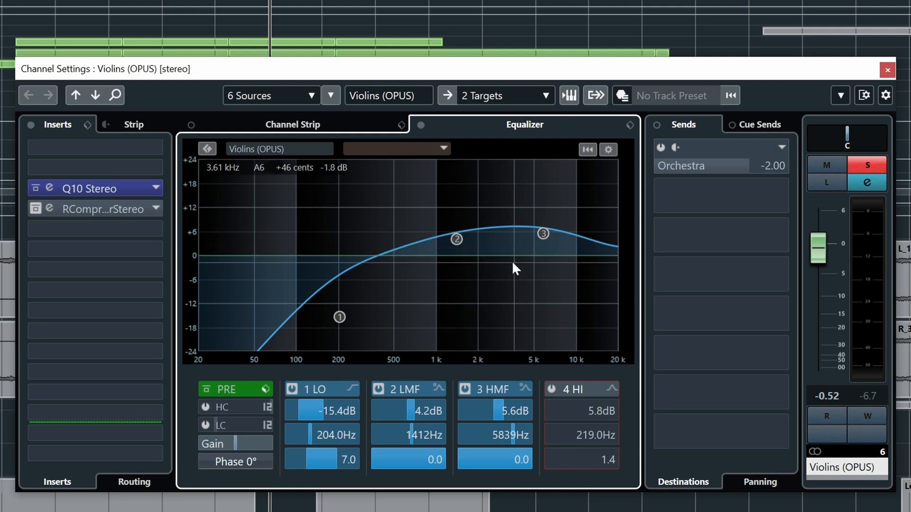
- Compare the violins' sound with the channel's equalizer bypassed and active during playback
{"action": "key", "text": "space"}
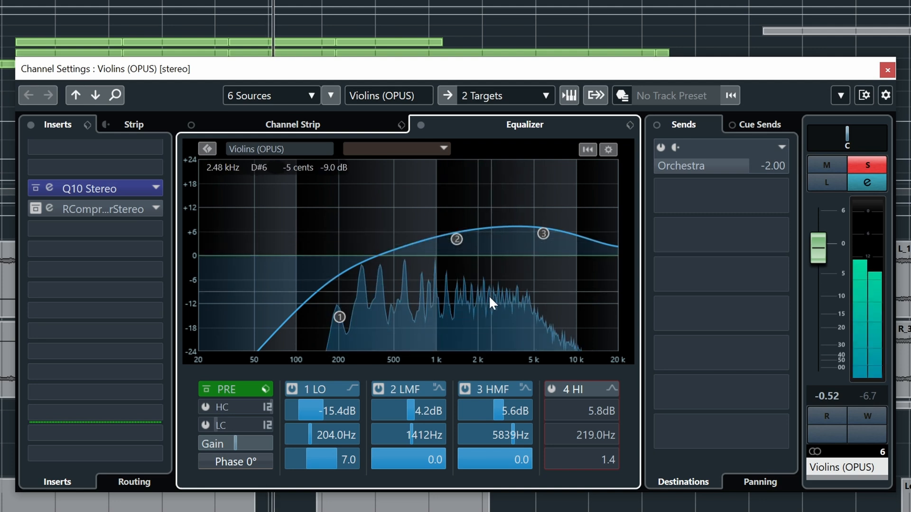
{"action": "left_click", "coordinate": [421, 126]}
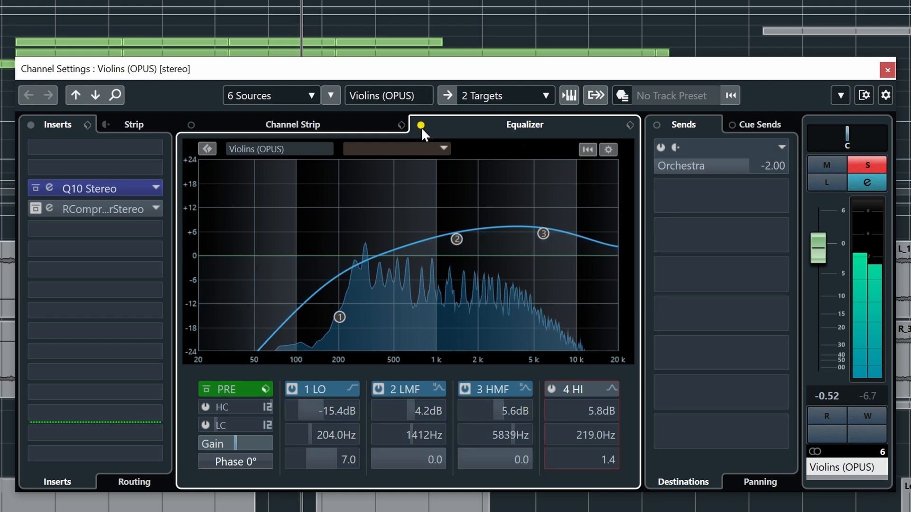
{"action": "left_click", "coordinate": [421, 125]}
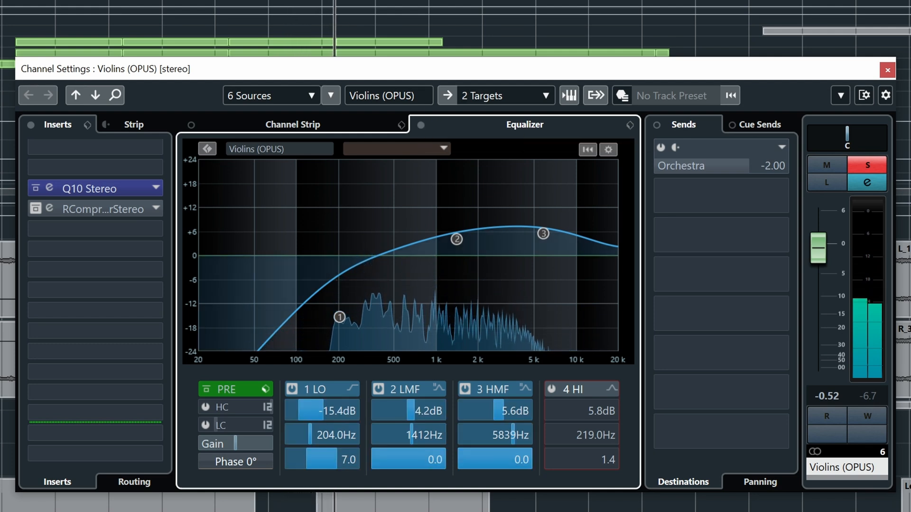
{"action": "key", "text": "s"}
{"action": "key", "text": "space"}
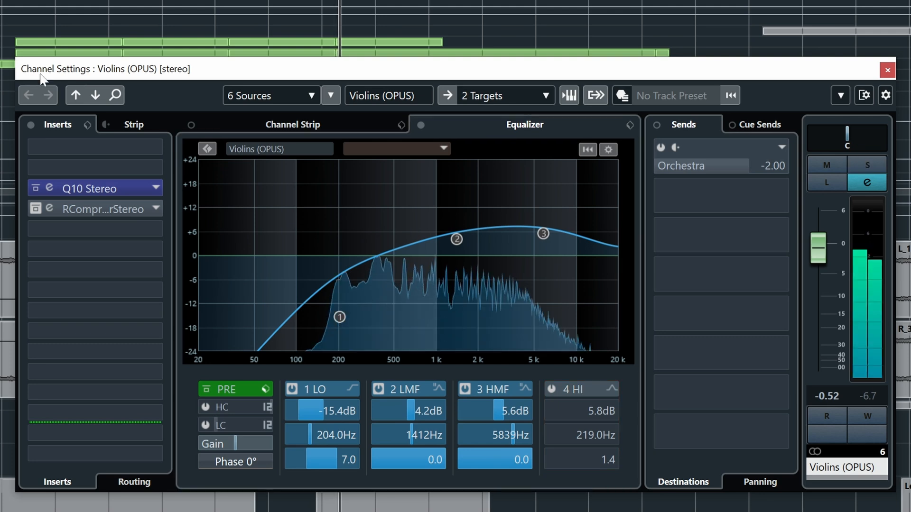
- Reactivate the RCompressor insert on Violins (OPUS), show its settings during playback and close its editor
{"action": "left_click", "coordinate": [49, 208]}
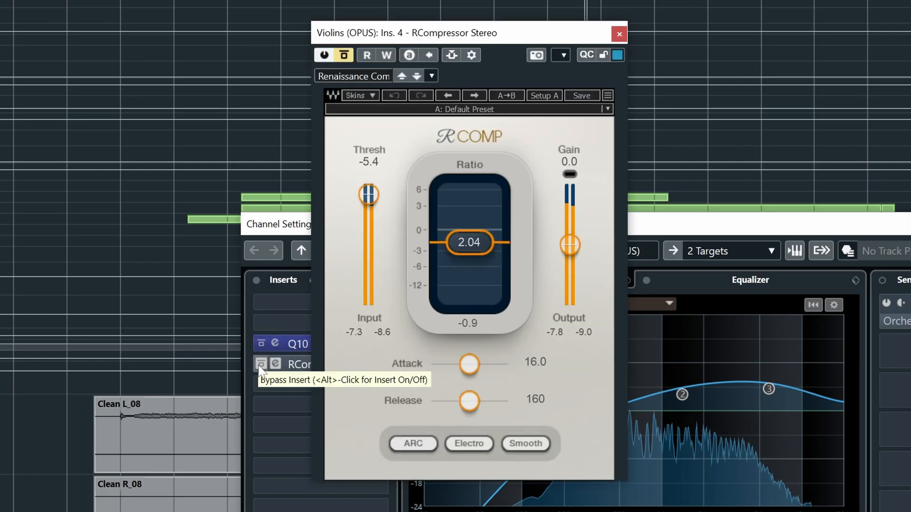
{"action": "left_click", "coordinate": [260, 364]}
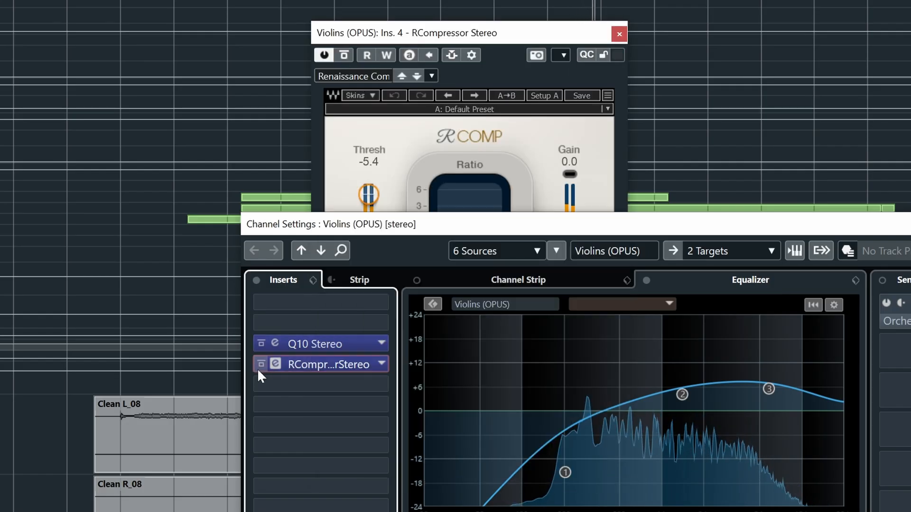
{"action": "left_click", "coordinate": [384, 35]}
{"action": "key", "text": "space"}
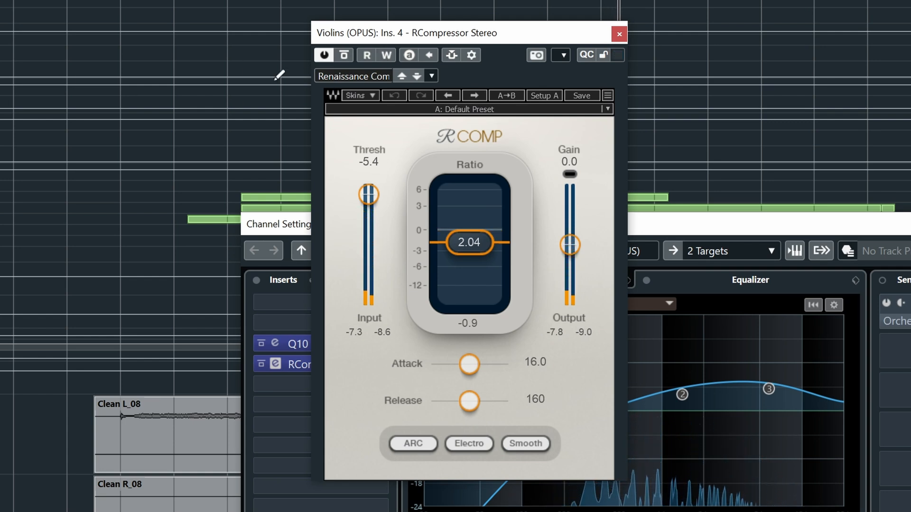
{"action": "key", "text": "space"}
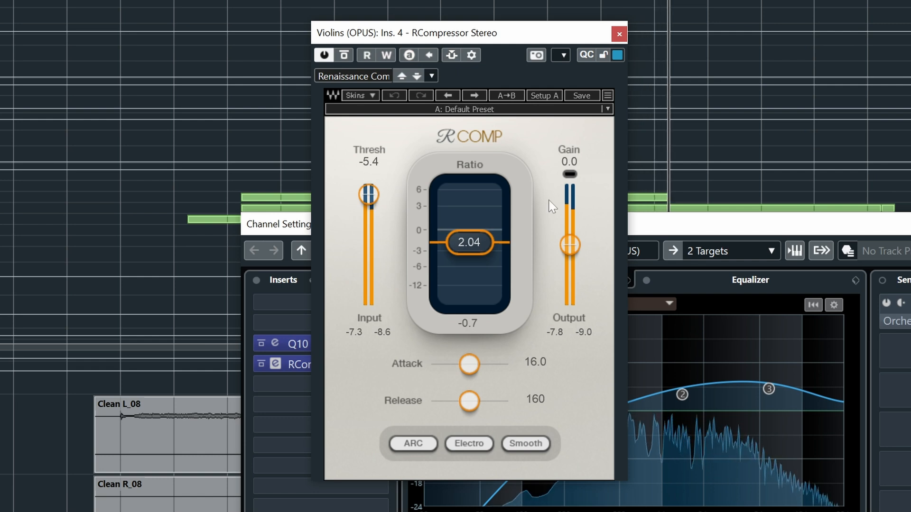
{"action": "left_click", "coordinate": [617, 35]}
- Enlarge the height of the Oboe through French Horns R tracks together and close the channel settings window
{"action": "scroll", "coordinate": [316, 44], "scroll_direction": "down", "scroll_amount": 5}
{"action": "scroll", "coordinate": [316, 44], "scroll_direction": "right", "scroll_amount": 5}
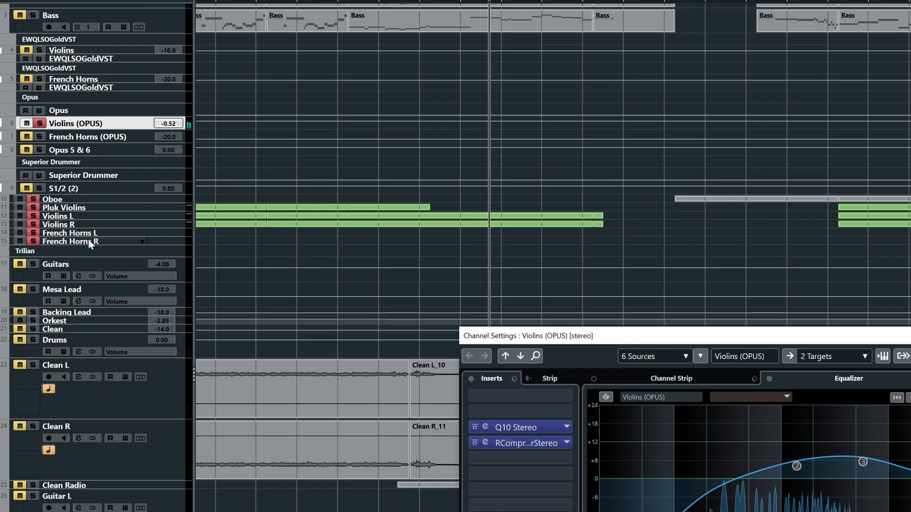
{"action": "left_click", "coordinate": [88, 240]}
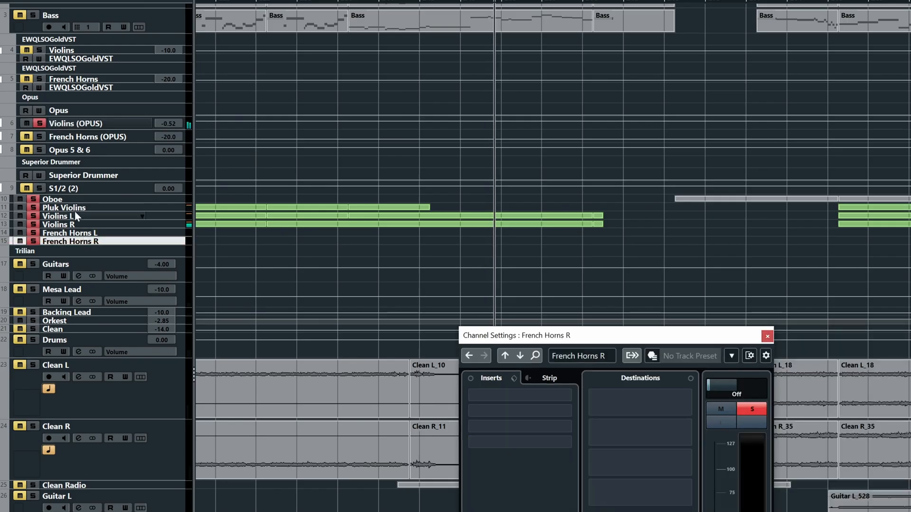
{"action": "left_click", "coordinate": [76, 199], "text": "shift"}
{"action": "key", "text": "alt+Down"}
{"action": "key", "text": "alt+Down"}
{"action": "key", "text": "alt+Down"}
{"action": "key", "text": "alt+Down"}
{"action": "key", "text": "alt+Down"}
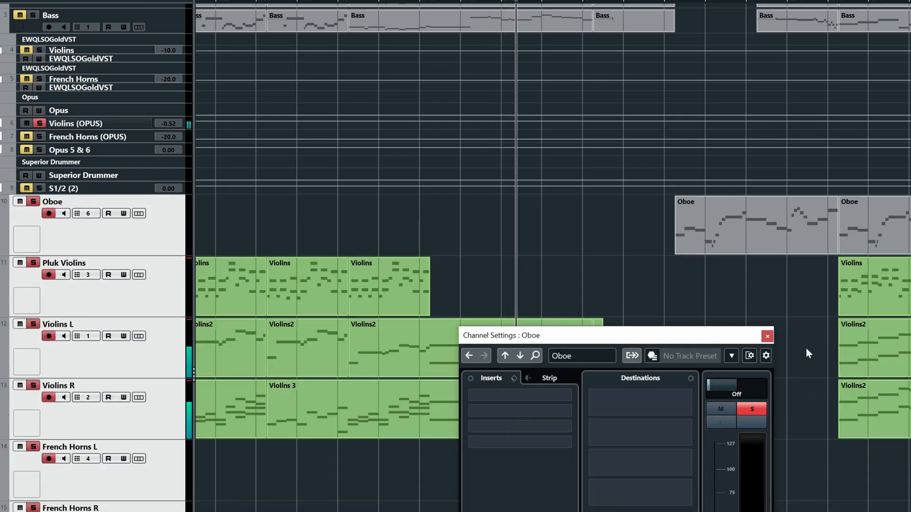
{"action": "left_click", "coordinate": [768, 337]}
- Move playback to the Oboe part and bring up the Violins (OPUS) channel settings
{"action": "left_click_drag", "start_coordinate": [770, 375], "coordinate": [673, 438]}
{"action": "left_click", "coordinate": [603, 1]}
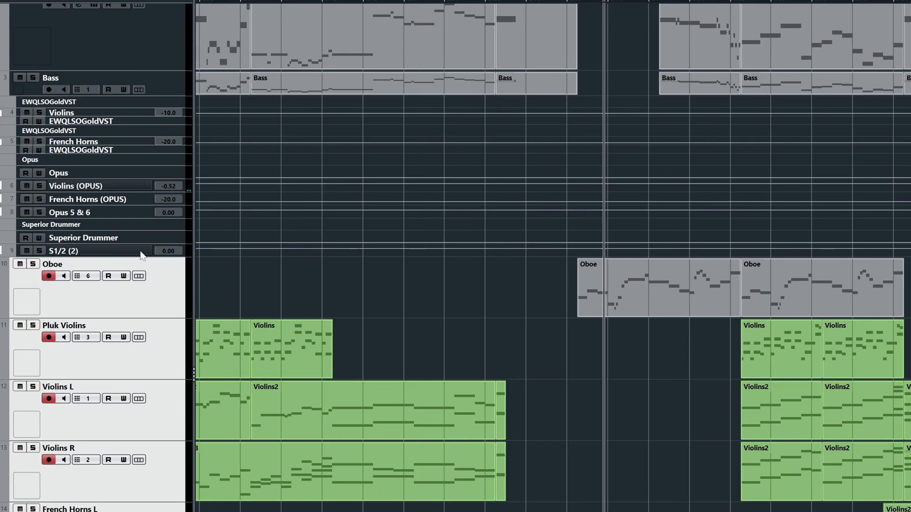
{"action": "left_click", "coordinate": [163, 291]}
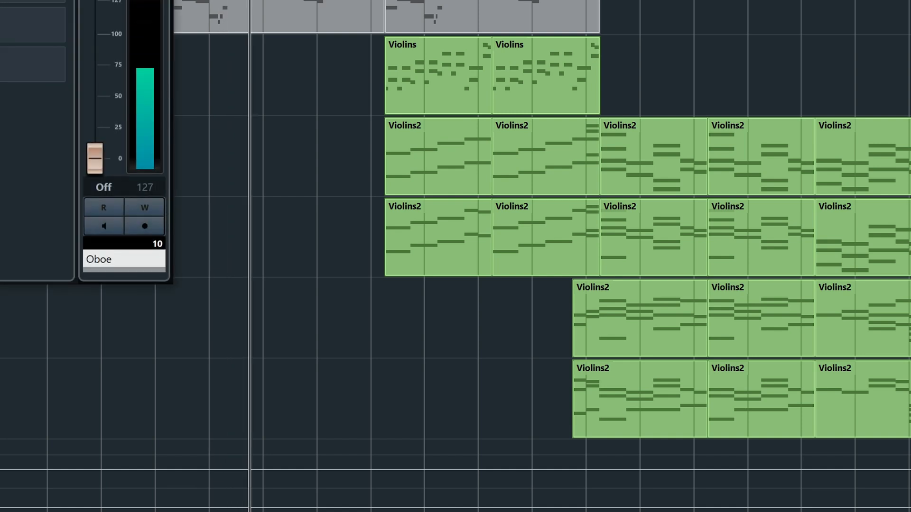
{"action": "left_click", "coordinate": [1, 76]}
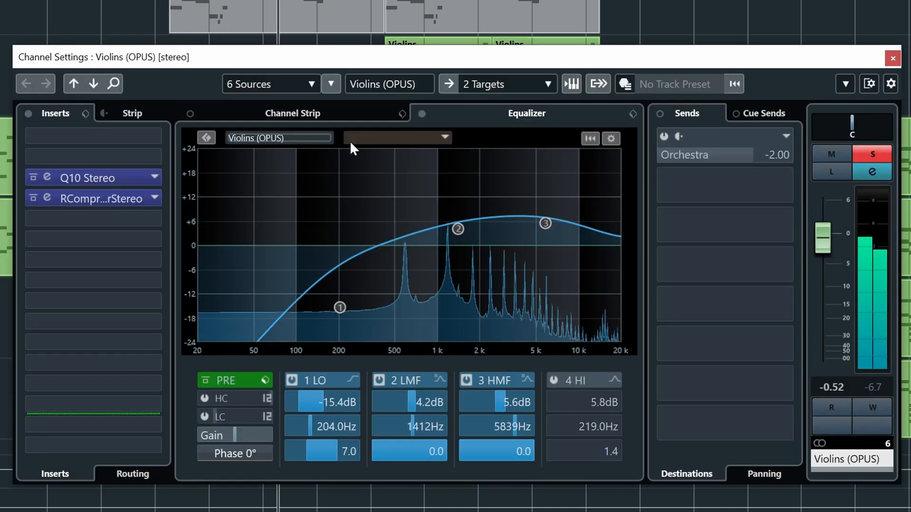
- Bypass the equalizer and all inserts on Violins (OPUS) to compare the oboe's sound, and reactivate the equalizer
{"action": "left_click", "coordinate": [422, 114]}
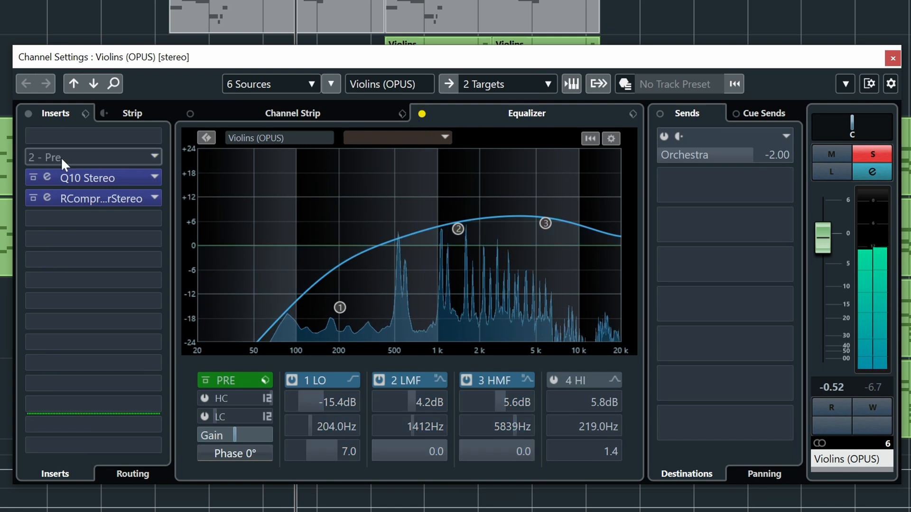
{"action": "left_click", "coordinate": [28, 113]}
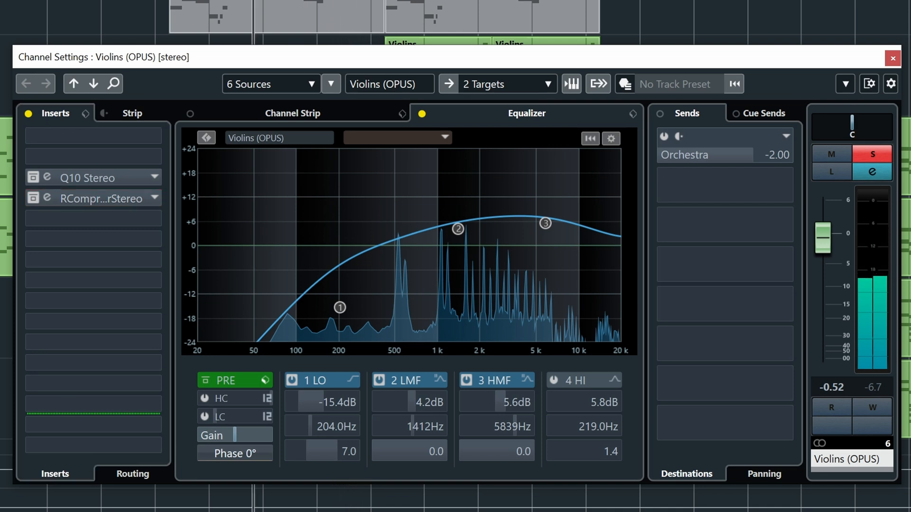
{"action": "left_click", "coordinate": [422, 114]}
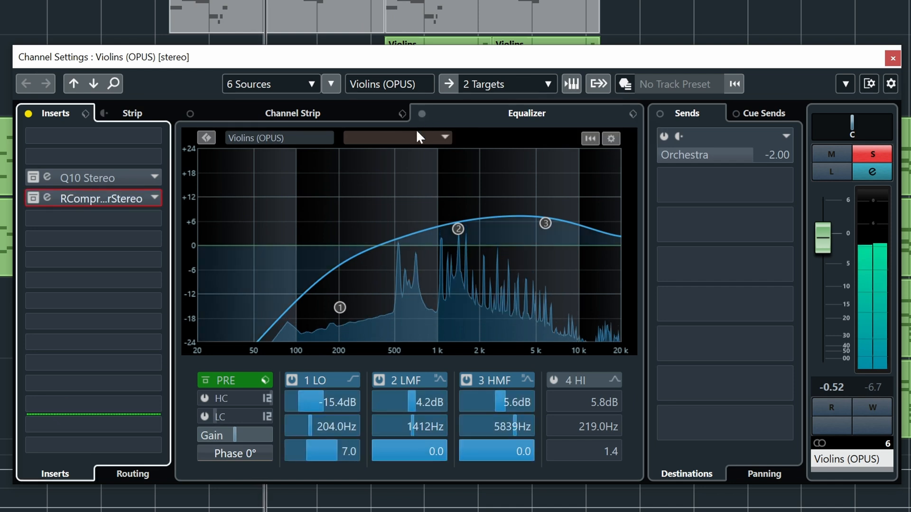
- Reactivate the Q10 and RCompressor inserts on Violins (OPUS), close its channel settings and move playback back within the first Oboe part
{"action": "left_click", "coordinate": [33, 197]}
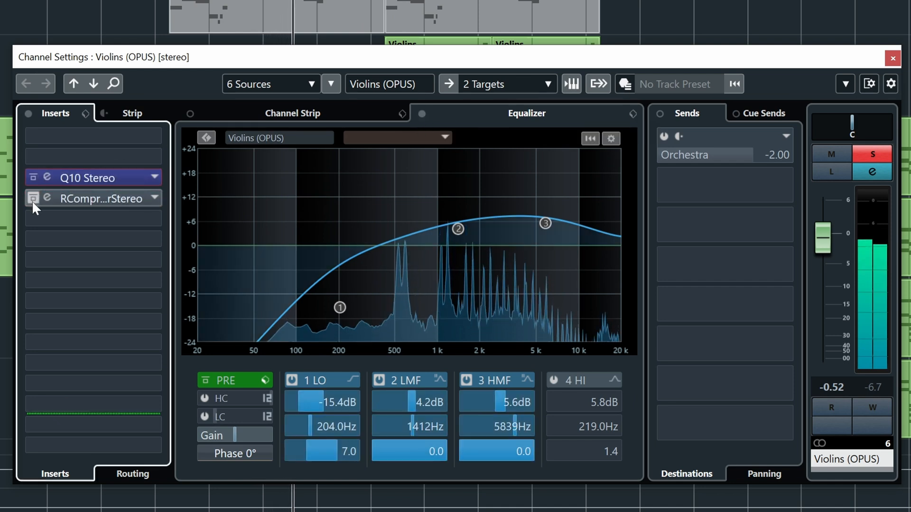
{"action": "left_click", "coordinate": [892, 59]}
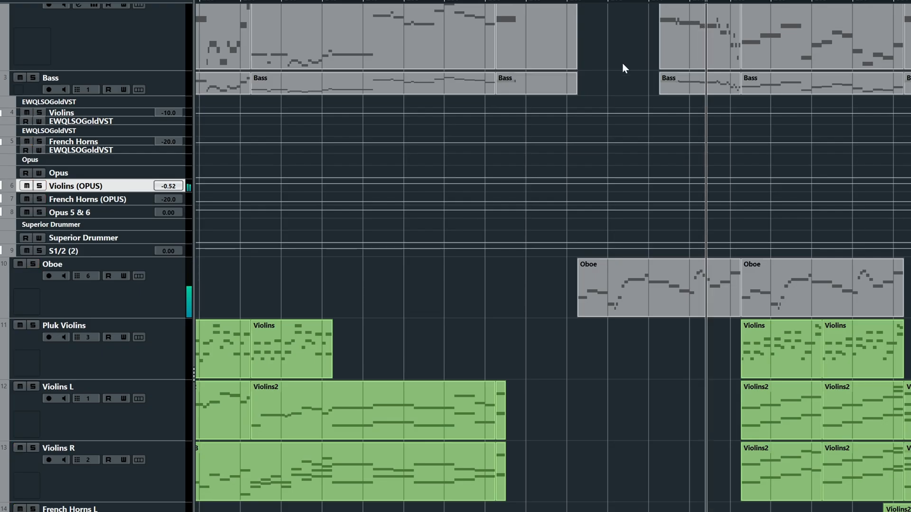
{"action": "left_click", "coordinate": [643, 4]}
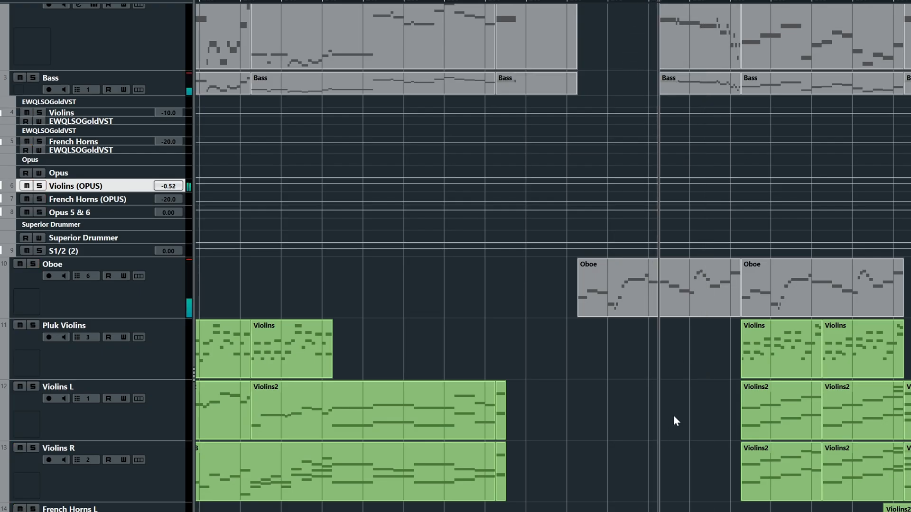
- Solo the Lead track briefly during playback to hear it alone, and turn its solo off again
{"action": "left_click_drag", "start_coordinate": [584, 491], "coordinate": [571, 505]}
{"action": "scroll", "coordinate": [742, 441], "scroll_direction": "down", "scroll_amount": 2}
{"action": "scroll", "coordinate": [717, 450], "scroll_direction": "up", "scroll_amount": 2}
{"action": "left_click_drag", "start_coordinate": [689, 457], "coordinate": [611, 443]}
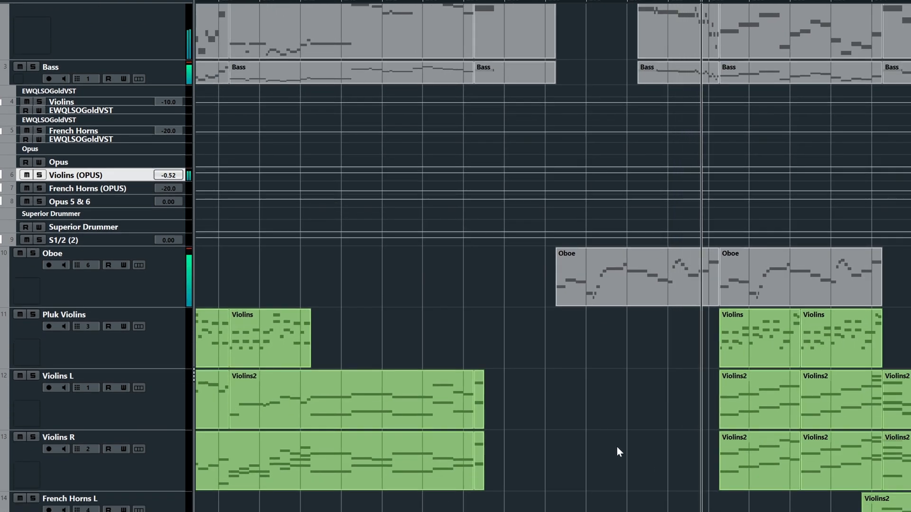
{"action": "left_click_drag", "start_coordinate": [636, 448], "coordinate": [553, 475]}
{"action": "scroll", "coordinate": [541, 418], "scroll_direction": "down", "scroll_amount": 6}
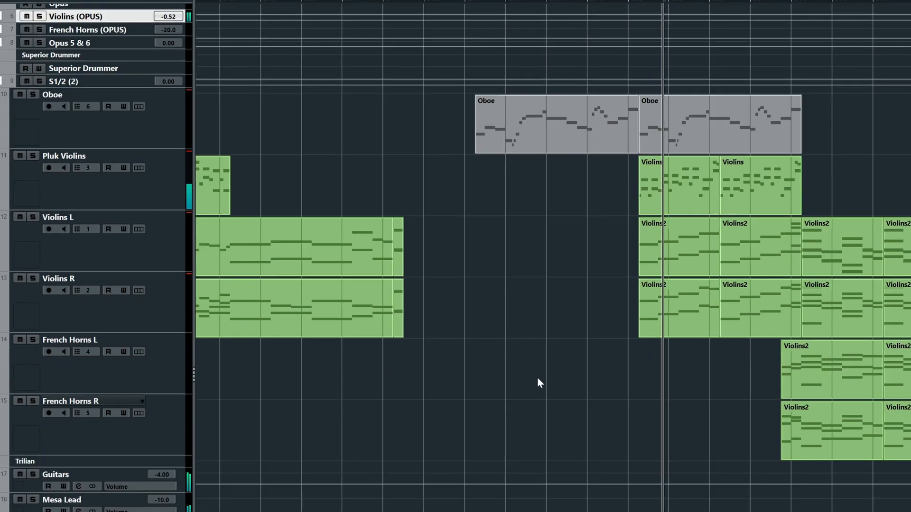
{"action": "scroll", "coordinate": [542, 371], "scroll_direction": "down", "scroll_amount": 4}
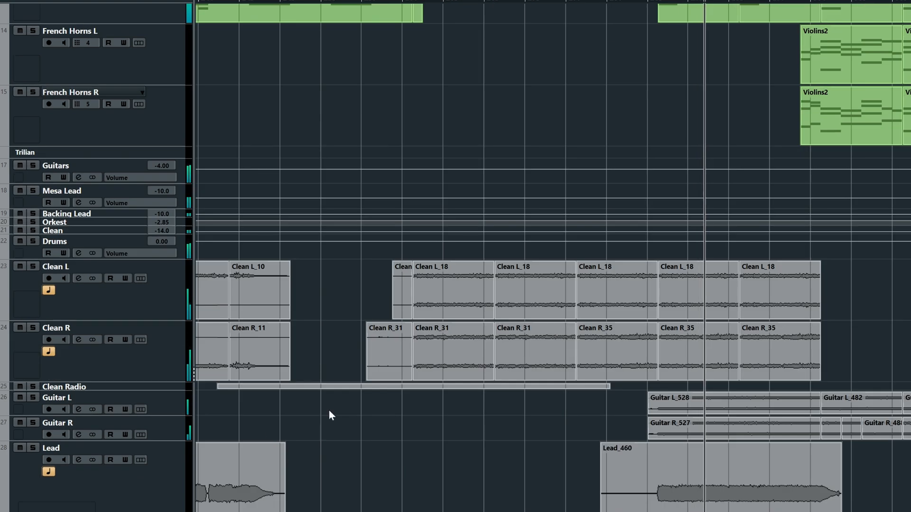
{"action": "left_click", "coordinate": [33, 448]}
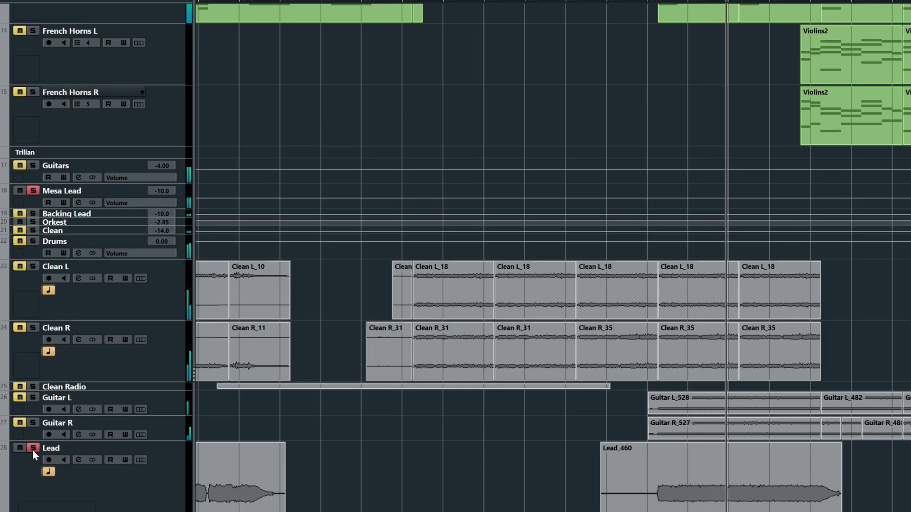
{"action": "left_click", "coordinate": [33, 450]}
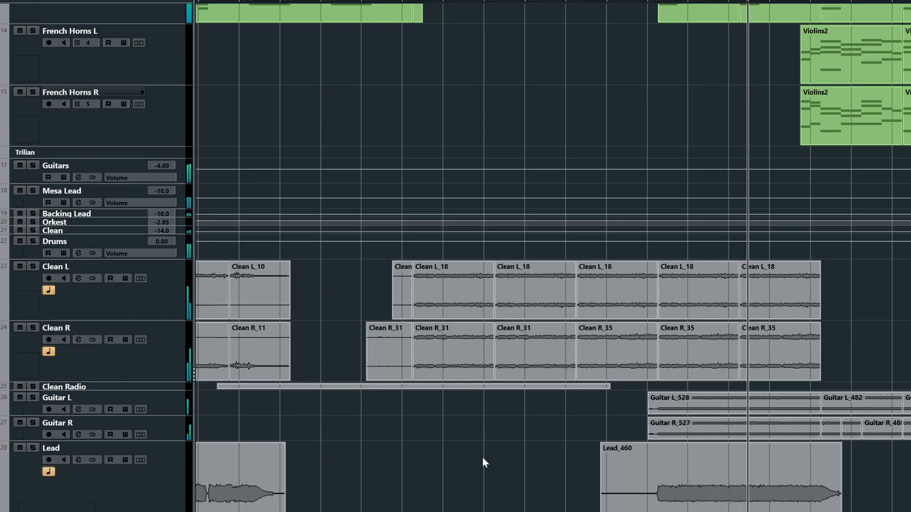
- Lower the Violins (OPUS) channel volume to about -10 dB and close its channel settings
{"action": "scroll", "coordinate": [484, 462], "scroll_direction": "up", "scroll_amount": 10}
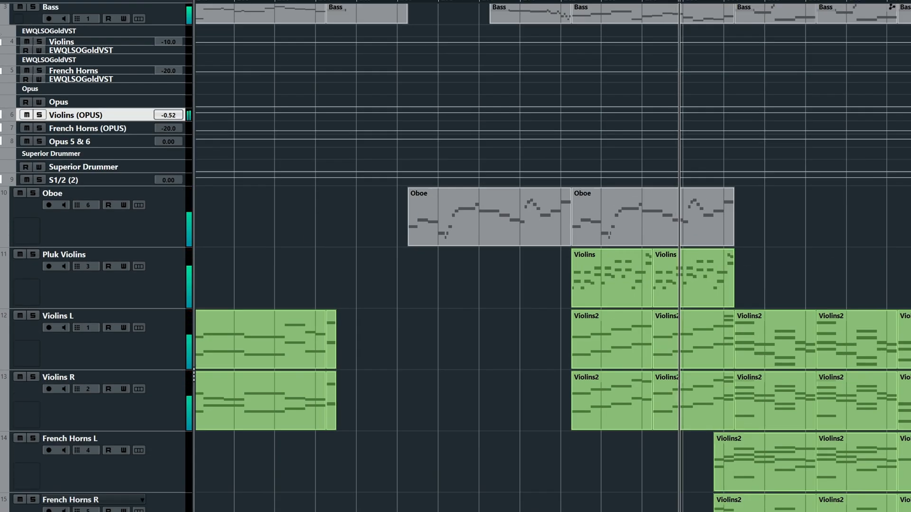
{"action": "key", "text": "e"}
{"action": "left_click_drag", "start_coordinate": [821, 247], "coordinate": [821, 283]}
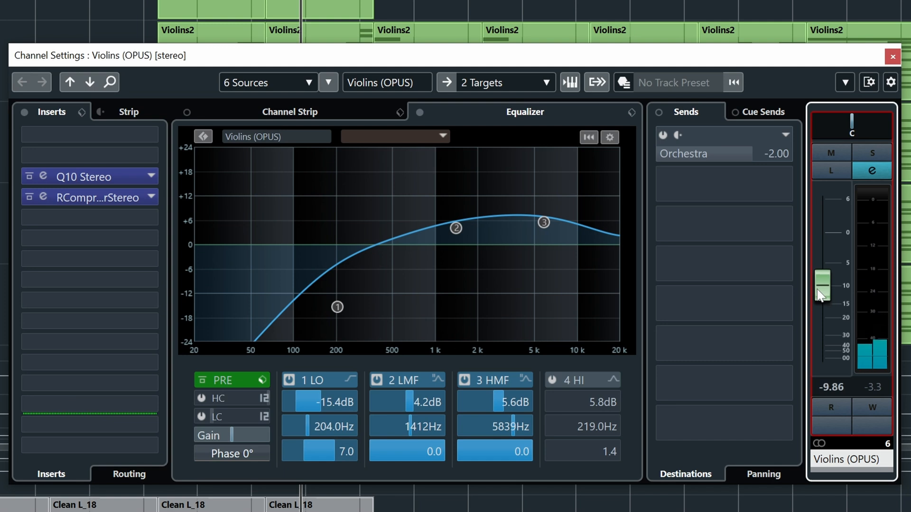
{"action": "left_click", "coordinate": [893, 57]}
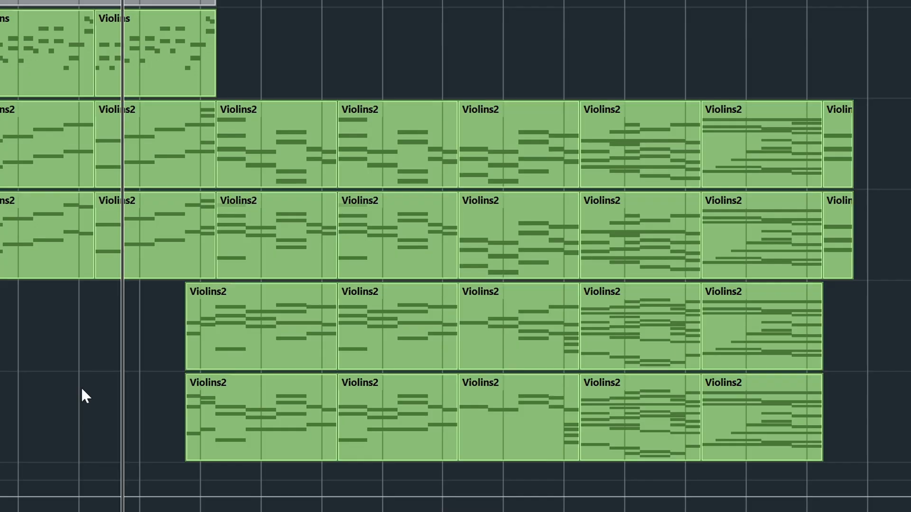
- Move playback to a later Violins2 section and select its Violins L and Violins R parts together
{"action": "left_click", "coordinate": [604, 1]}
{"action": "left_click_drag", "start_coordinate": [625, 55], "coordinate": [624, 217]}
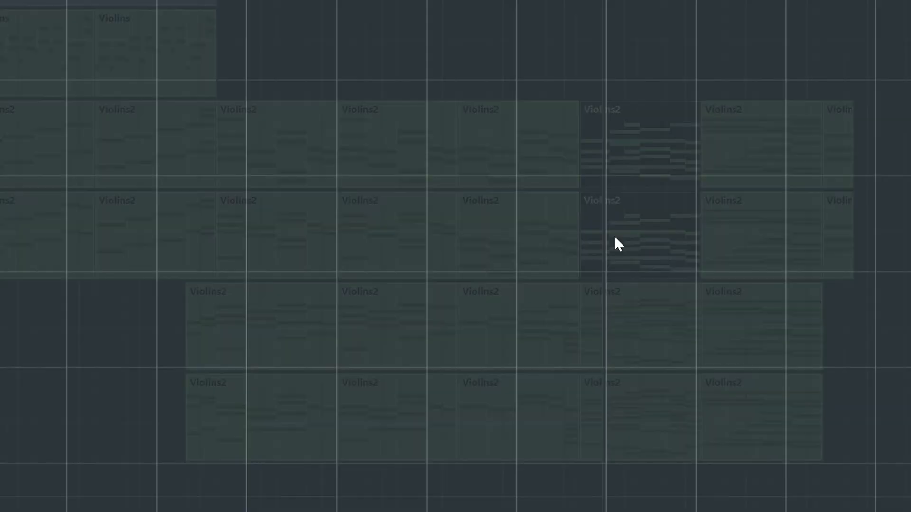
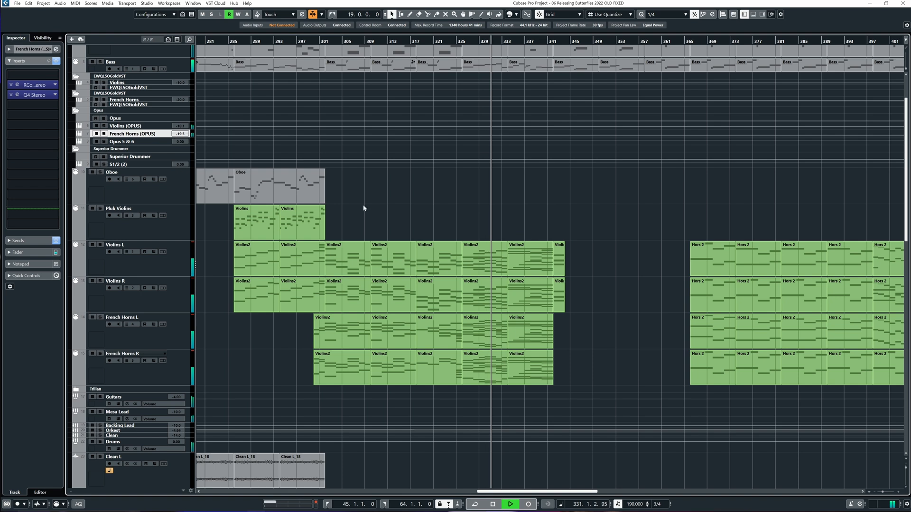
- Move playback to the Hors 2 section of the violin and horn tracks, at about bar 390
{"action": "key", "text": "g"}
{"action": "key", "text": "g"}
{"action": "key", "text": "g"}
{"action": "key", "text": "g"}
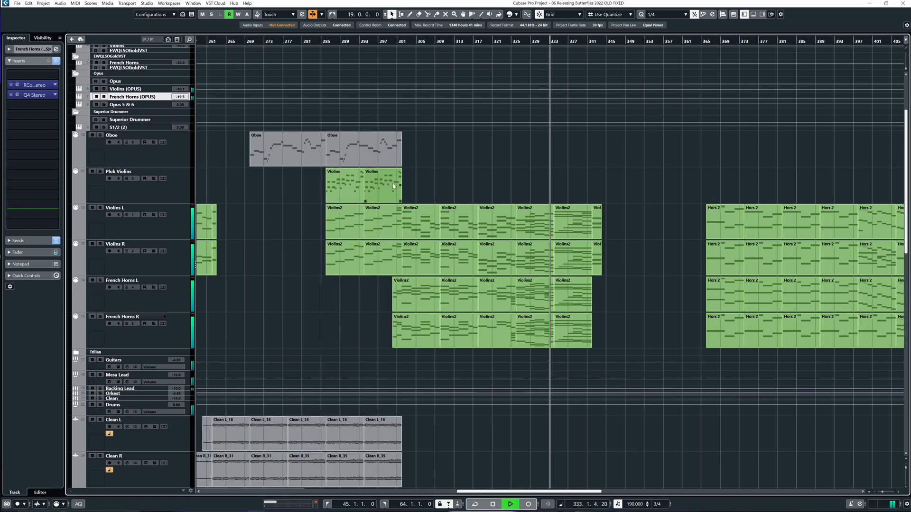
{"action": "left_click_drag", "start_coordinate": [487, 183], "coordinate": [412, 198]}
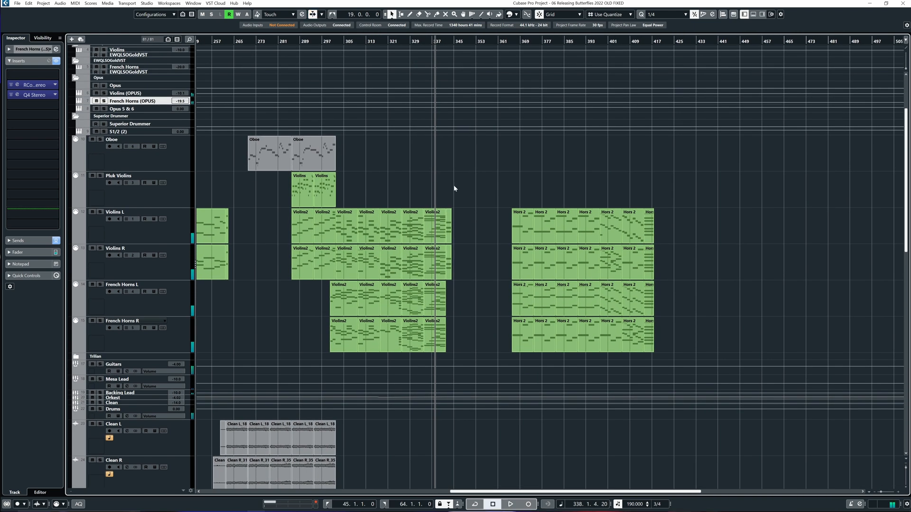
{"action": "left_click_drag", "start_coordinate": [564, 185], "coordinate": [487, 197]}
{"action": "left_click_drag", "start_coordinate": [532, 48], "coordinate": [533, 47]}
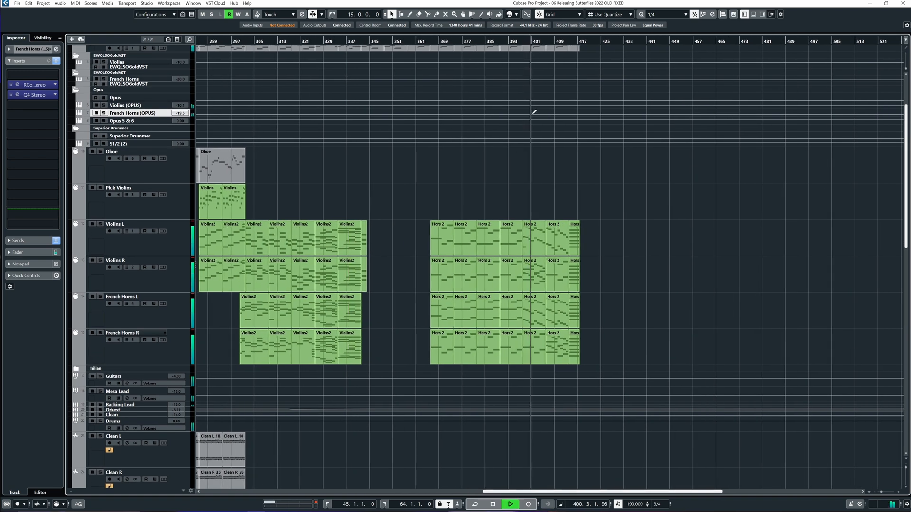
{"action": "left_click", "coordinate": [503, 41]}
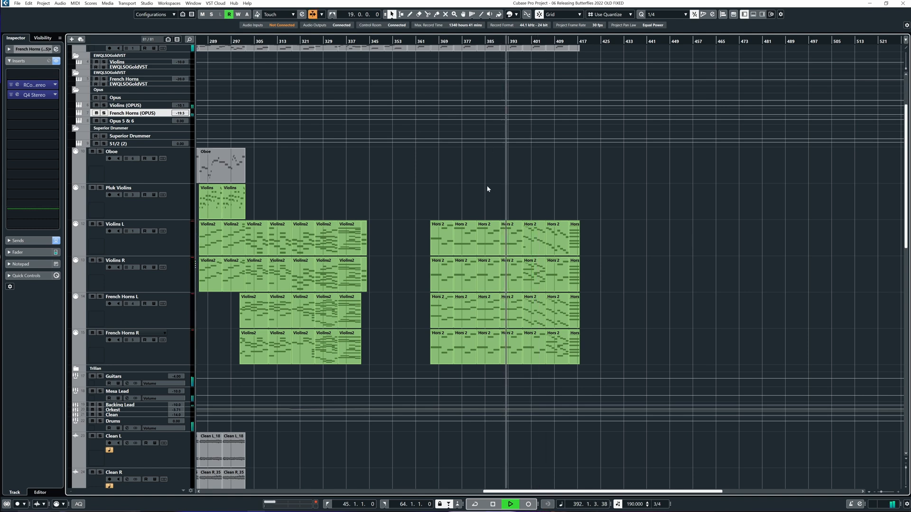
- Solo Violins (OPUS) and French Horns (OPUS) to hear the orchestra alone in the Hors 2 section
{"action": "scroll", "coordinate": [494, 210], "scroll_direction": "up", "scroll_amount": 2}
{"action": "scroll", "coordinate": [429, 189], "scroll_direction": "up", "scroll_amount": 1}
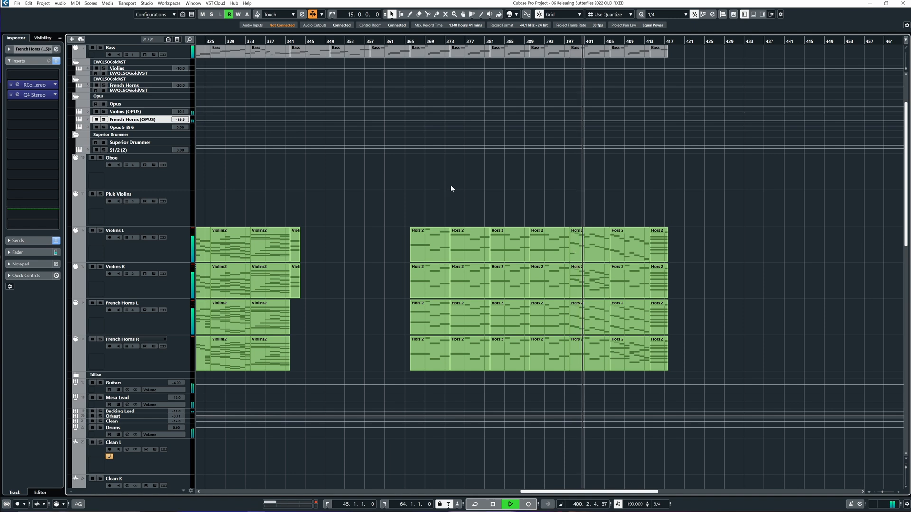
{"action": "key", "text": "g"}
{"action": "key", "text": "h"}
{"action": "key", "text": "h"}
{"action": "key", "text": "h"}
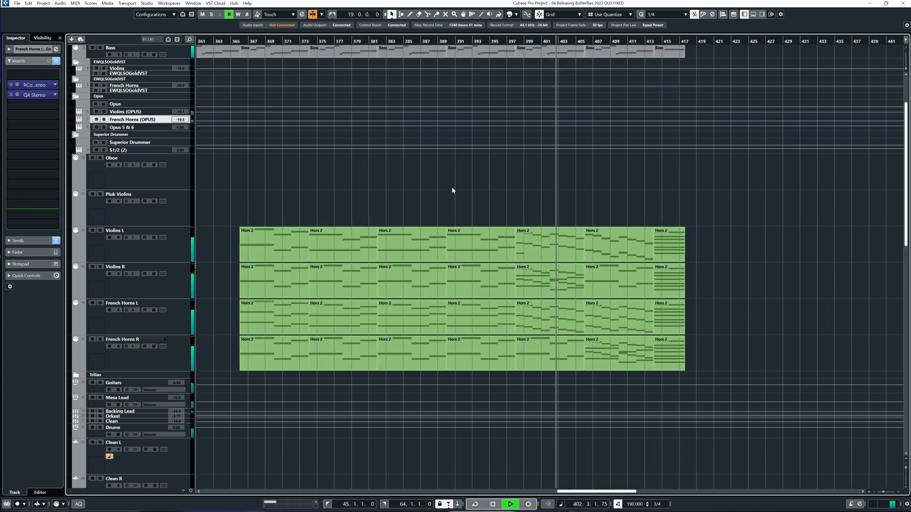
{"action": "key", "text": "g"}
{"action": "key", "text": "g"}
{"action": "key", "text": "g"}
{"action": "key", "text": "h"}
{"action": "key", "text": "h"}
{"action": "scroll", "coordinate": [373, 191], "scroll_direction": "up", "scroll_amount": 2}
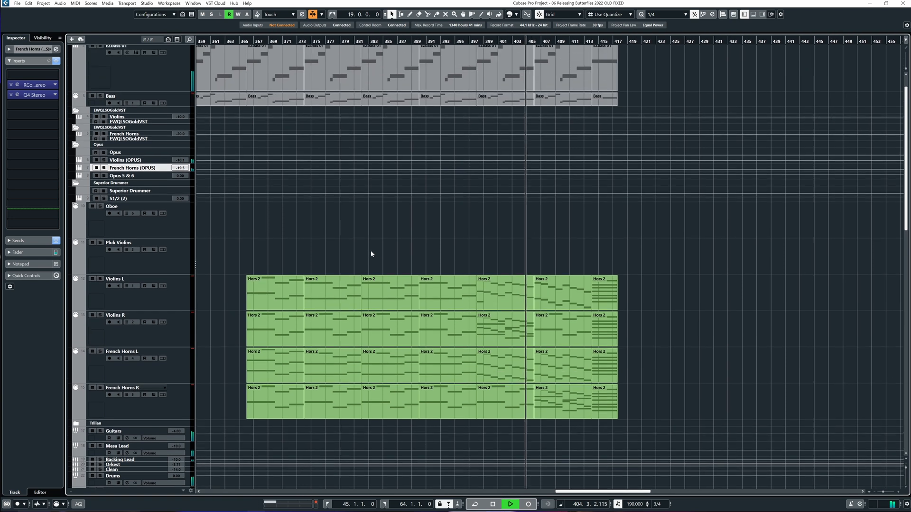
{"action": "left_click", "coordinate": [104, 160]}
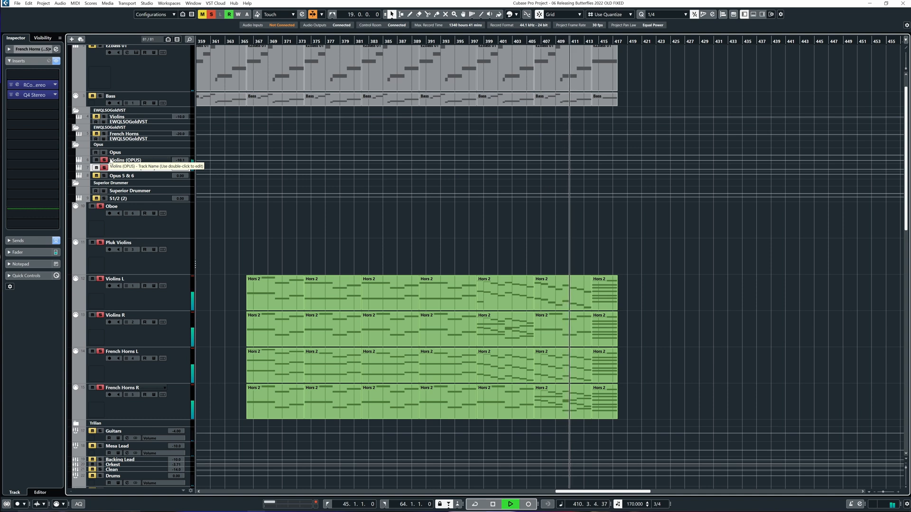
- Return playback to about bar 399 and clear all solos to compare with the full mix
{"action": "key", "text": "h"}
{"action": "key", "text": "h"}
{"action": "key", "text": "h"}
{"action": "key", "text": "h"}
{"action": "key", "text": "h"}
{"action": "key", "text": "h"}
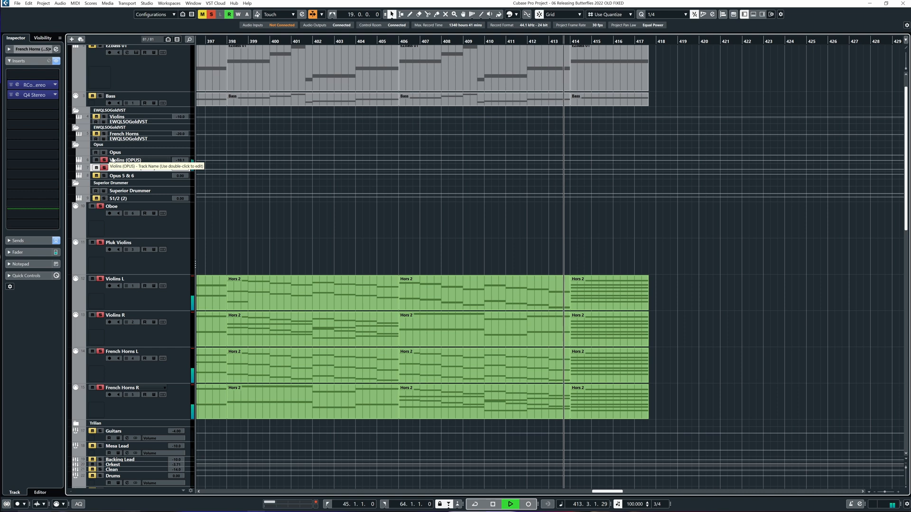
{"action": "key", "text": "g"}
{"action": "key", "text": "g"}
{"action": "key", "text": "g"}
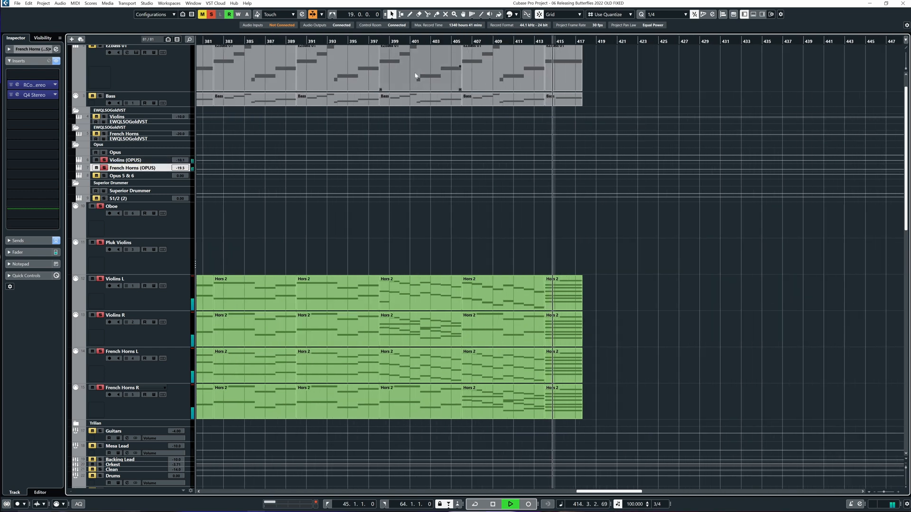
{"action": "left_click", "coordinate": [399, 43]}
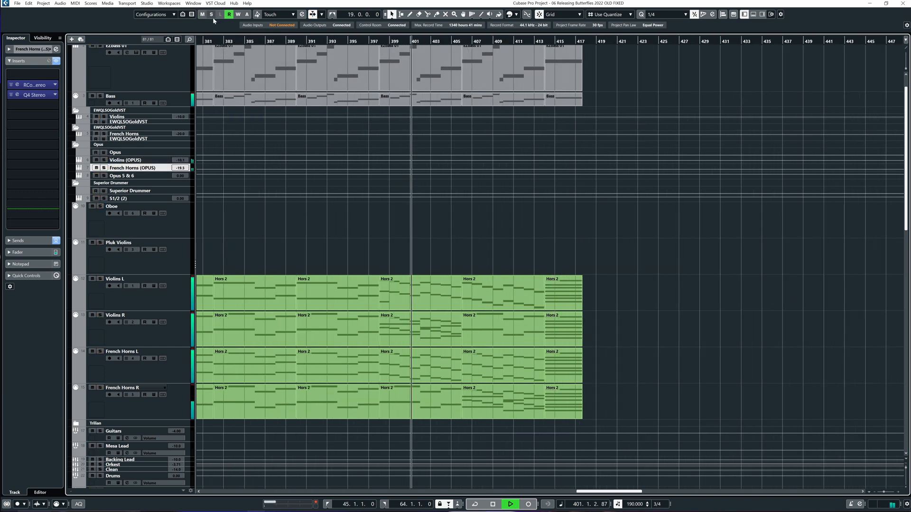
- Listen to the Hors 2 section in the full mix and stop playback
{"action": "key", "text": "g"}
{"action": "key", "text": "h"}
{"action": "key", "text": "h"}
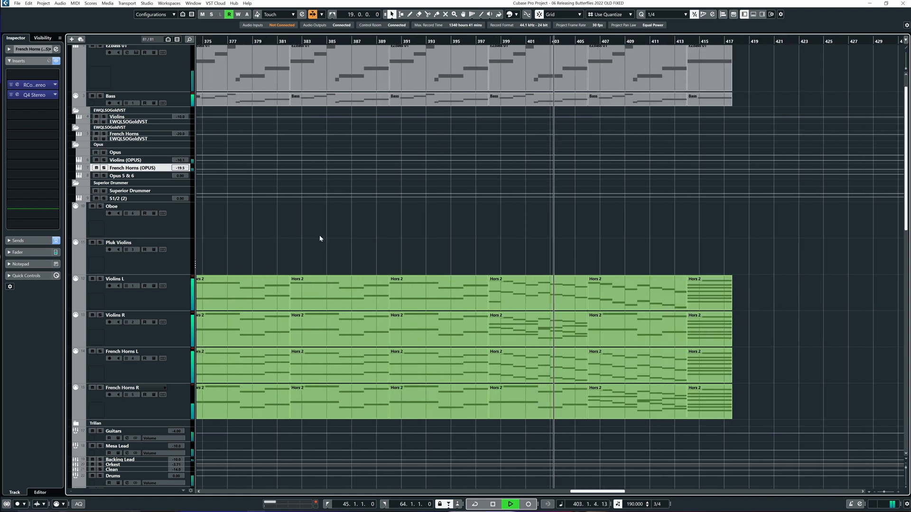
{"action": "key", "text": "g"}
{"action": "key", "text": "g"}
{"action": "key", "text": "g"}
{"action": "key", "text": "g"}
{"action": "left_click_drag", "start_coordinate": [451, 239], "coordinate": [435, 270]}
{"action": "key", "text": "h"}
{"action": "key", "text": "h"}
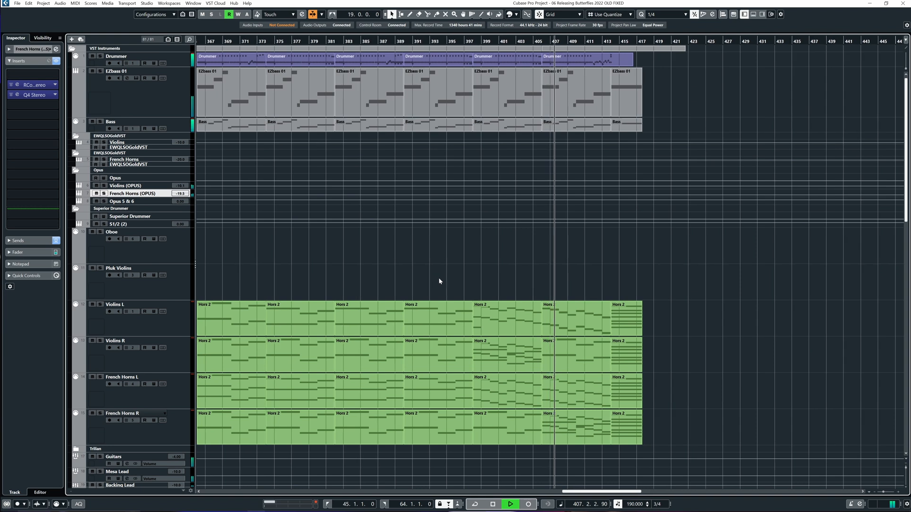
{"action": "key", "text": "space"}
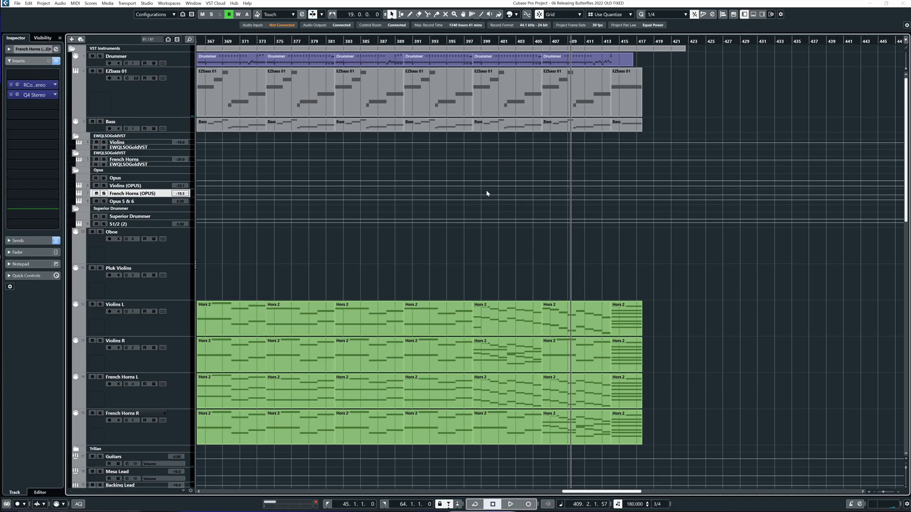
- Open the Stereo Out channel settings from the MixConsole and bypass all of its inserts
{"action": "key", "text": "F3"}
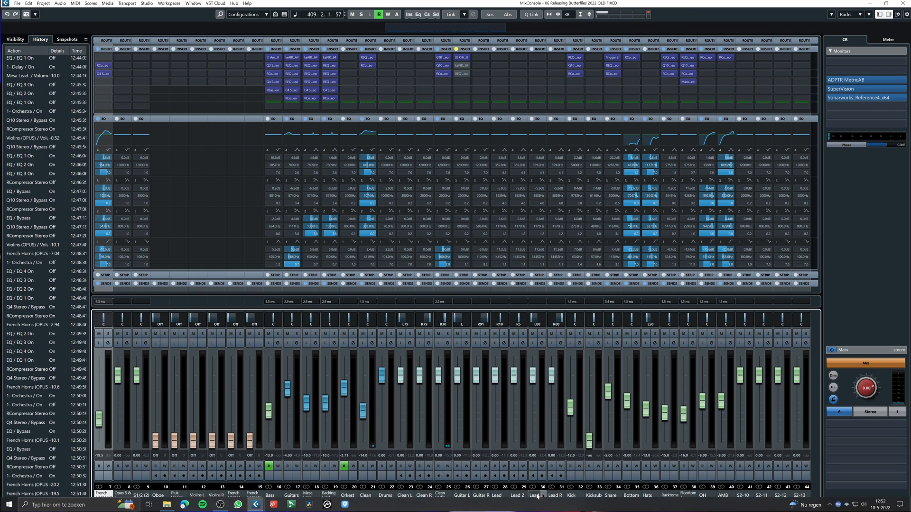
{"action": "left_click_drag", "start_coordinate": [537, 505], "coordinate": [826, 497]}
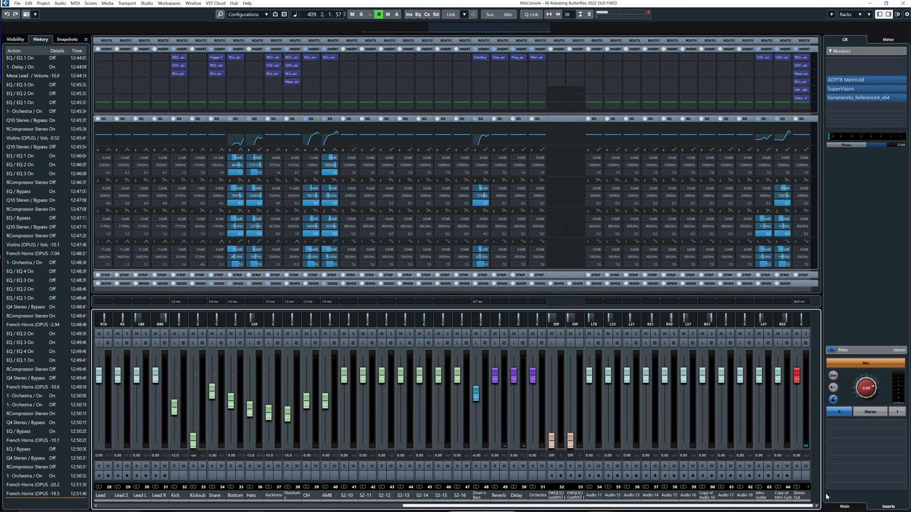
{"action": "left_click", "coordinate": [805, 343]}
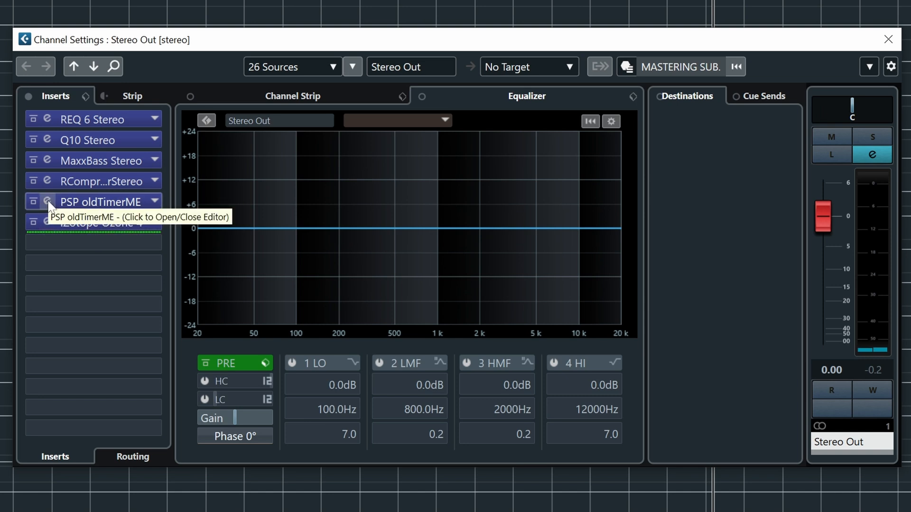
{"action": "left_click", "coordinate": [29, 96]}
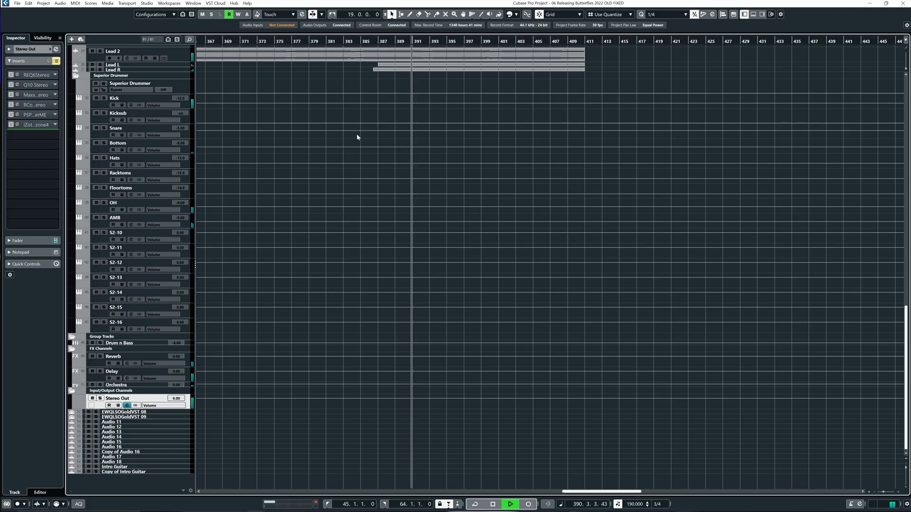
- Move the playback position to bar 49 and play the mix with the Stereo Out inserts bypassed
{"action": "key", "text": "g"}
{"action": "key", "text": "g"}
{"action": "key", "text": "g"}
{"action": "key", "text": "g"}
{"action": "key", "text": "g"}
{"action": "key", "text": "g"}
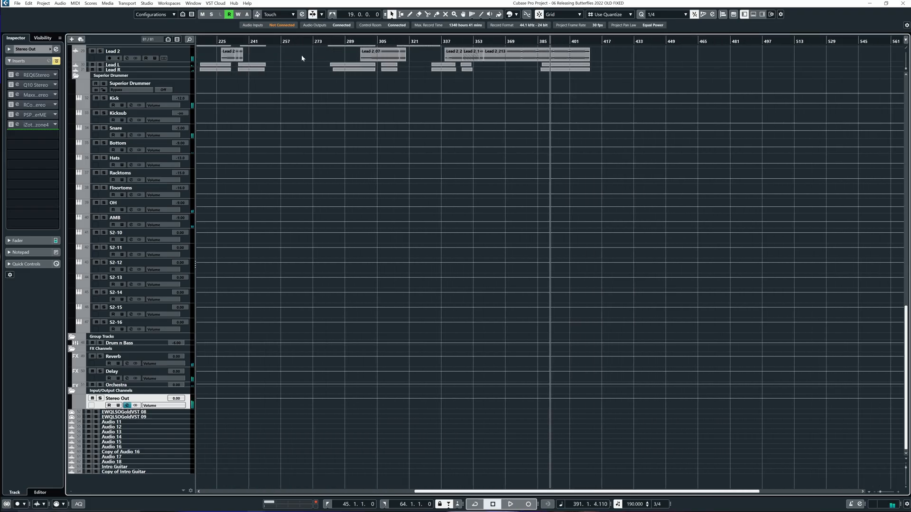
{"action": "scroll", "coordinate": [311, 77], "scroll_direction": "up", "scroll_amount": 15}
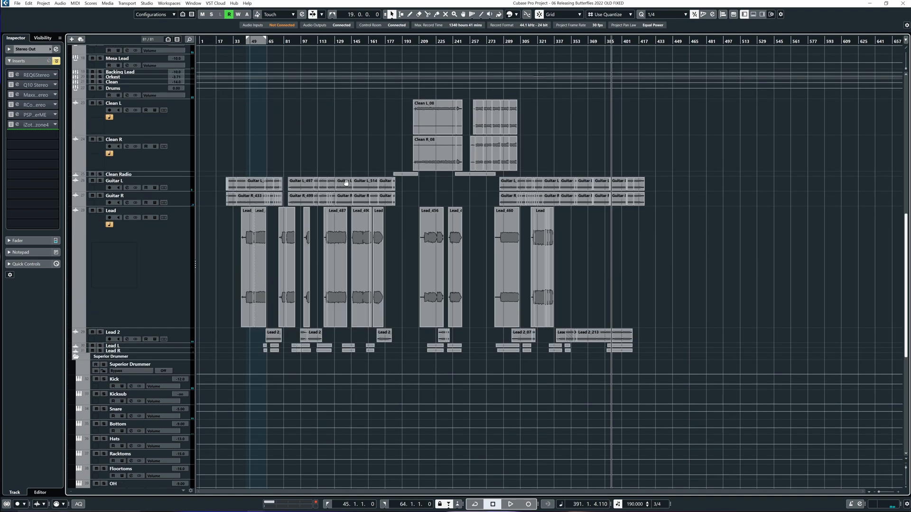
{"action": "left_click", "coordinate": [250, 41]}
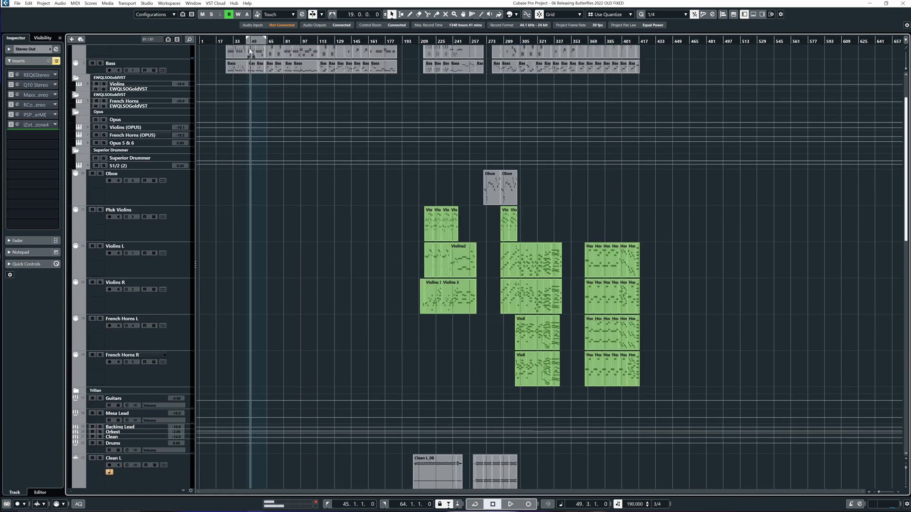
{"action": "scroll", "coordinate": [322, 250], "scroll_direction": "down", "scroll_amount": 3}
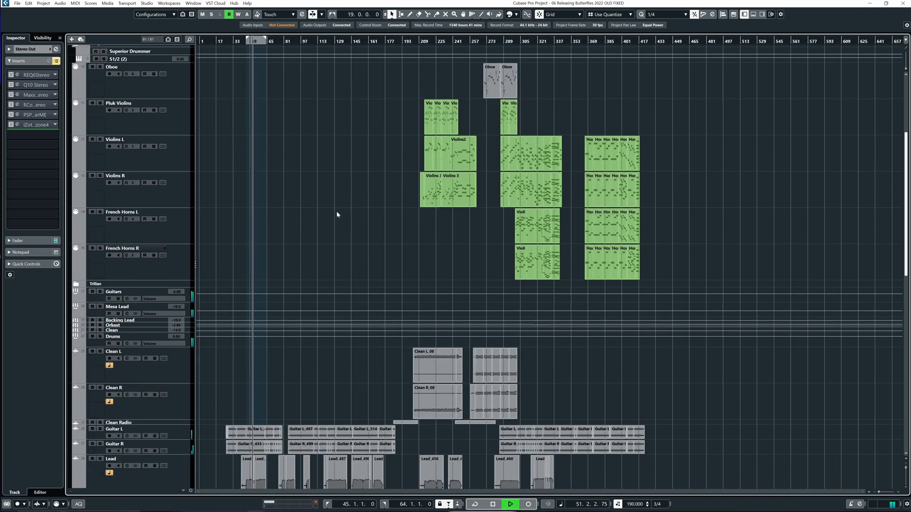
- Open the Stereo Out channel settings from the MixConsole and place the settings window over the project arrangement
{"action": "key", "text": "F3"}
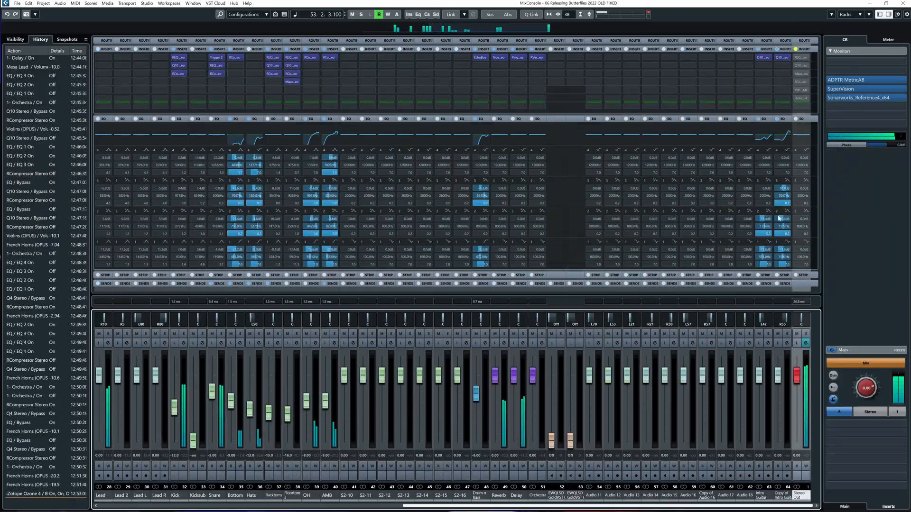
{"action": "left_click", "coordinate": [805, 343]}
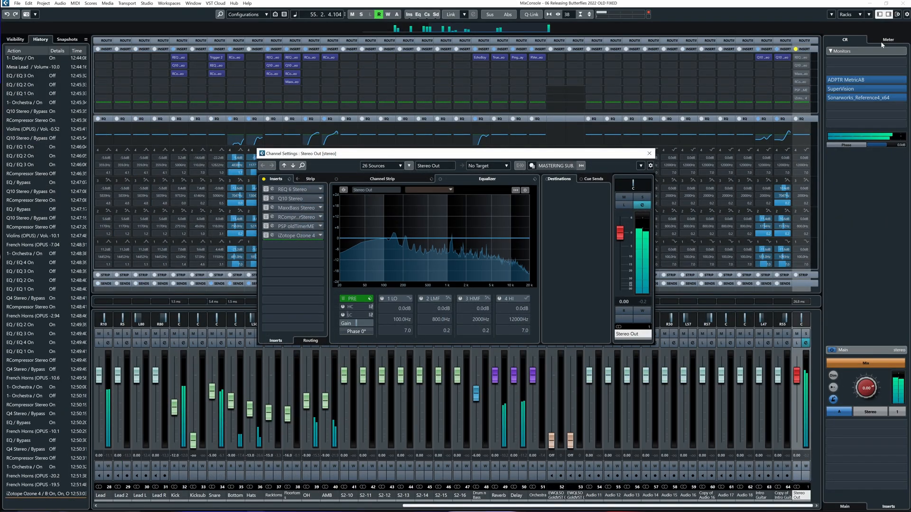
{"action": "left_click", "coordinate": [902, 3]}
{"action": "left_click_drag", "start_coordinate": [346, 155], "coordinate": [398, 180]}
- Play on from about bar 58, zoom the project timeline in around the cursor and stop playback
{"action": "key", "text": "space"}
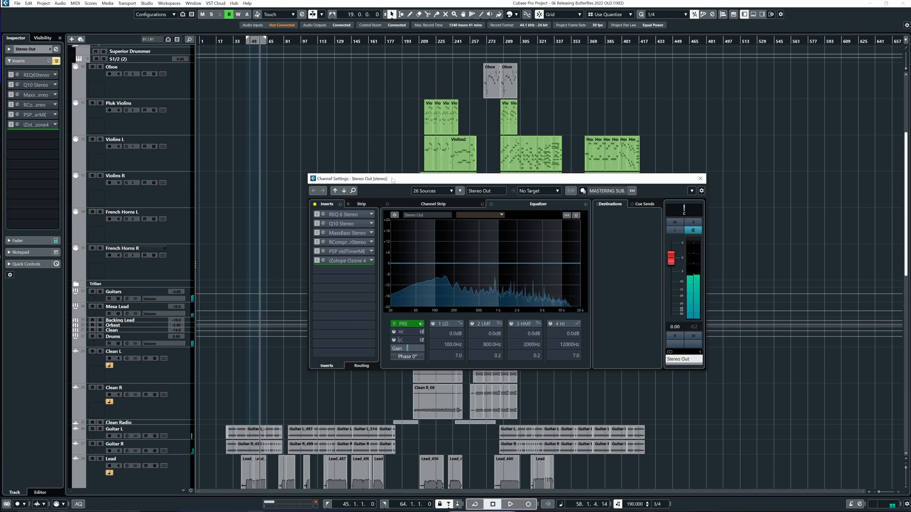
{"action": "key", "text": "space"}
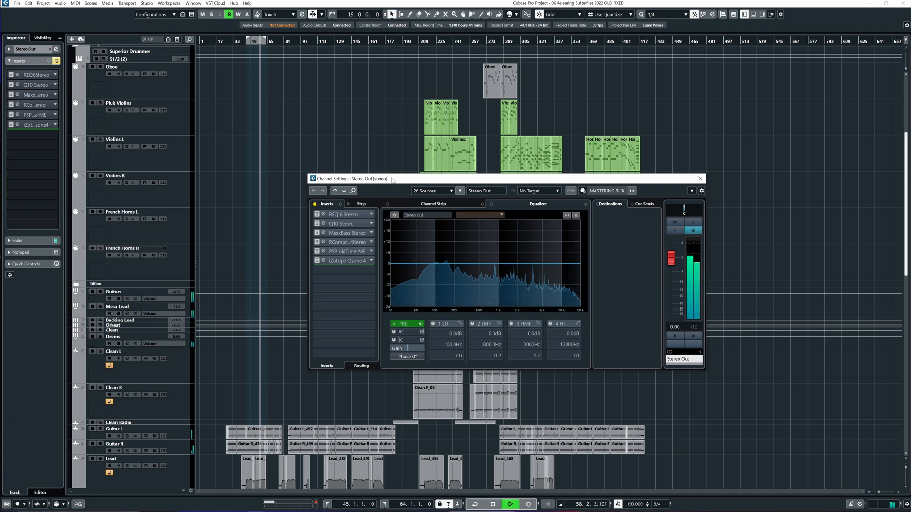
{"action": "left_click", "coordinate": [263, 171]}
{"action": "key", "text": "h"}
{"action": "key", "text": "h"}
{"action": "key", "text": "h"}
{"action": "key", "text": "space"}
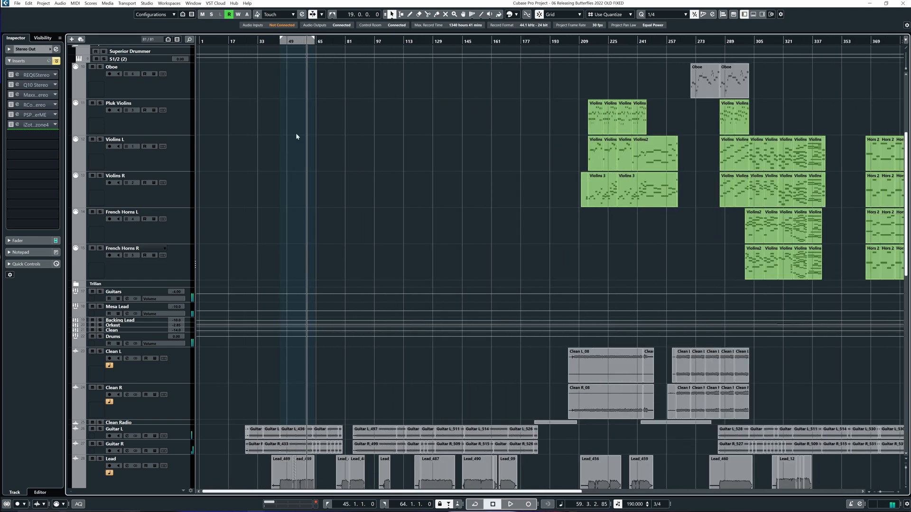
- Bring up the REQ 6 Stereo insert of Stereo Out and set its GUI size to 200%
{"action": "scroll", "coordinate": [303, 250], "scroll_direction": "down", "scroll_amount": 12}
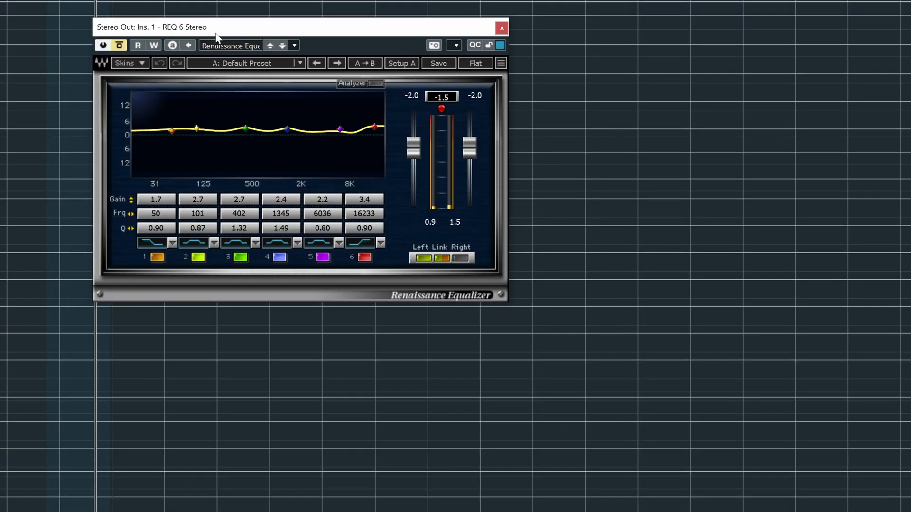
{"action": "left_click_drag", "start_coordinate": [218, 41], "coordinate": [242, 73]}
{"action": "left_click", "coordinate": [522, 91]}
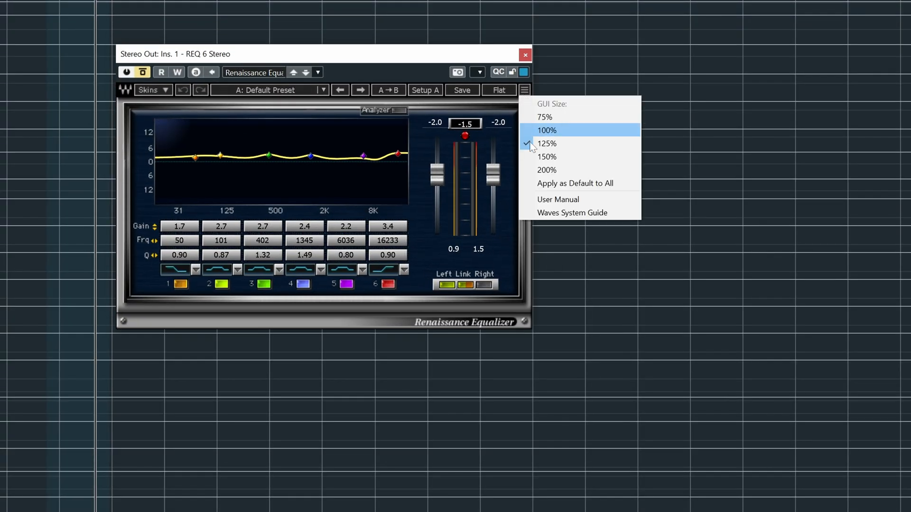
{"action": "left_click", "coordinate": [530, 170]}
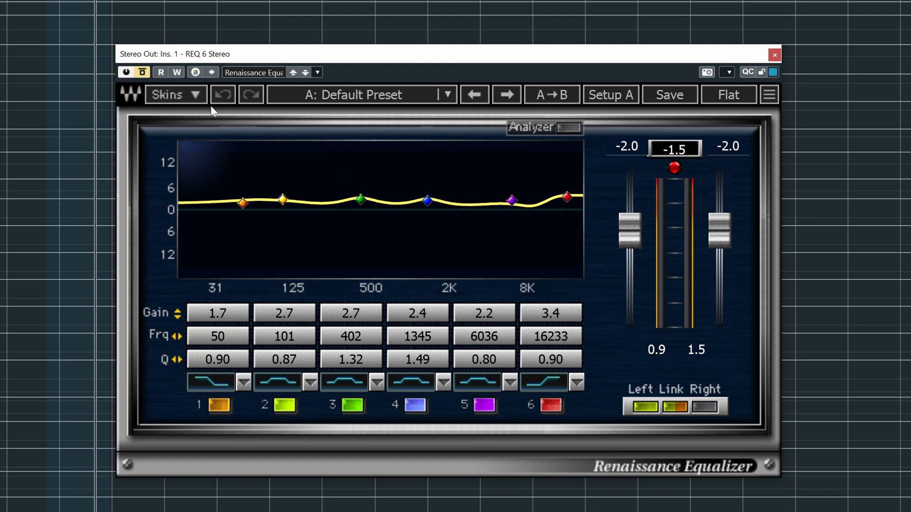
- Compare the mix with REQ 6 Stereo active and bypassed, leaving the equalizer active
{"action": "left_click", "coordinate": [141, 73]}
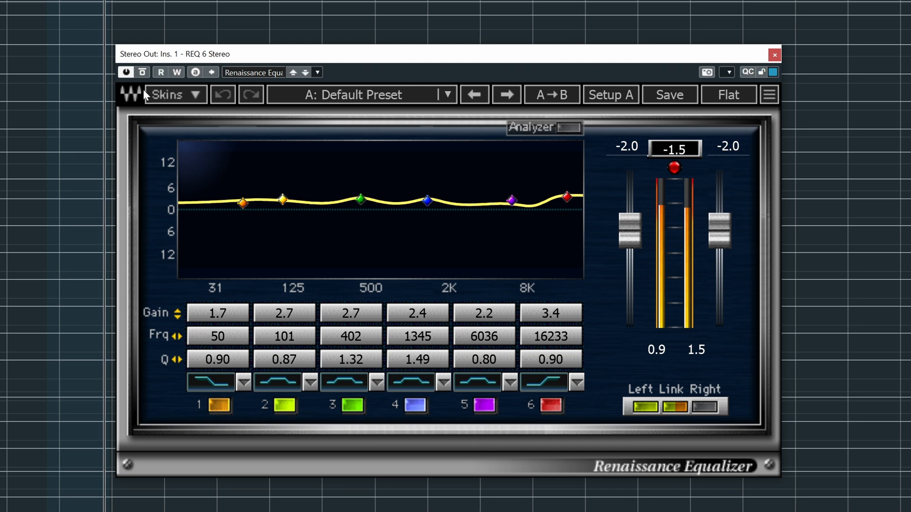
{"action": "left_click", "coordinate": [141, 75]}
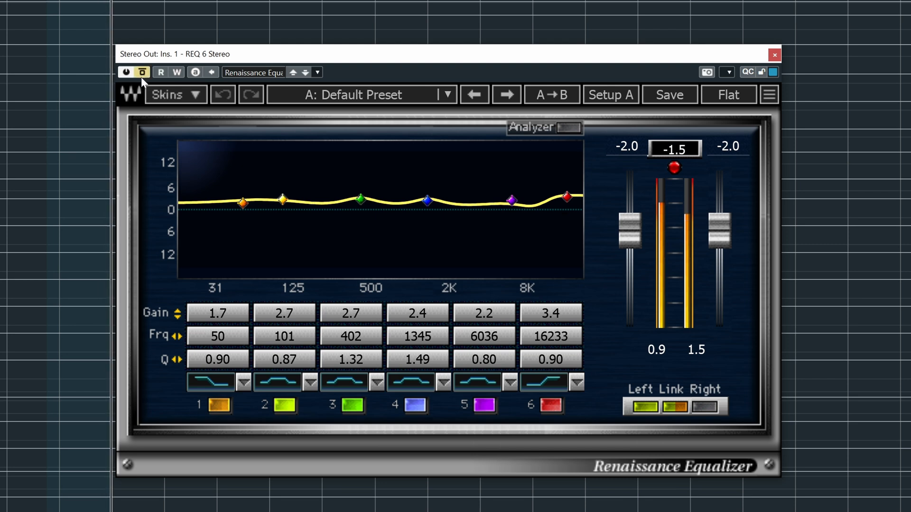
{"action": "left_click", "coordinate": [142, 73]}
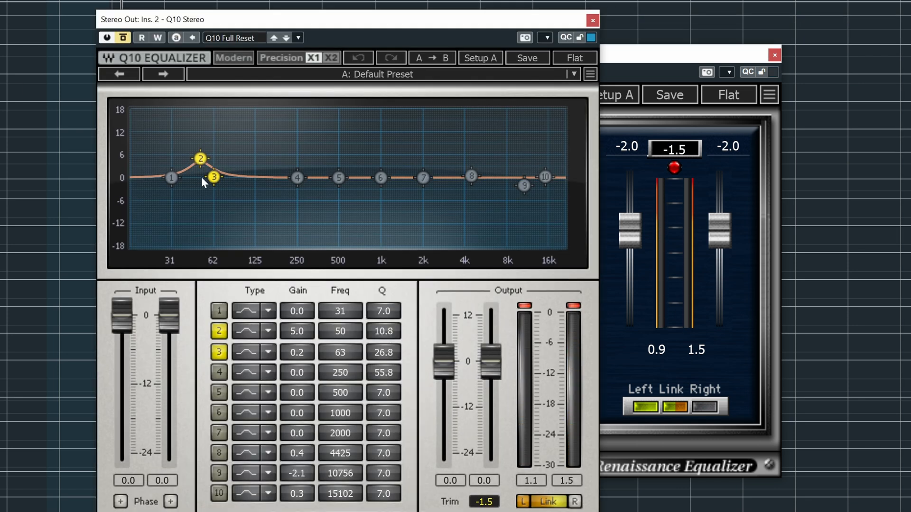
- Start playback to hear the Q10 Stereo insert and close the Q10 and REQ 6 plugin windows
{"action": "key", "text": "space"}
{"action": "left_click", "coordinate": [592, 20]}
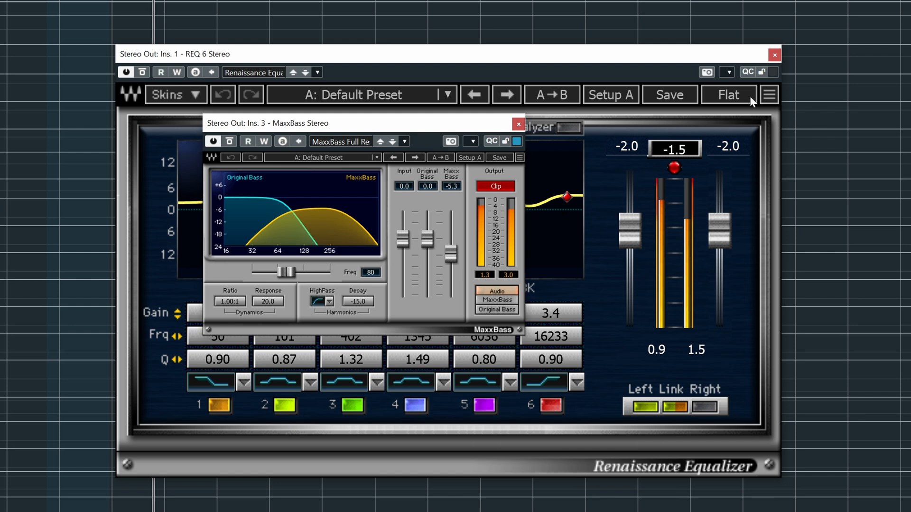
{"action": "left_click", "coordinate": [773, 56]}
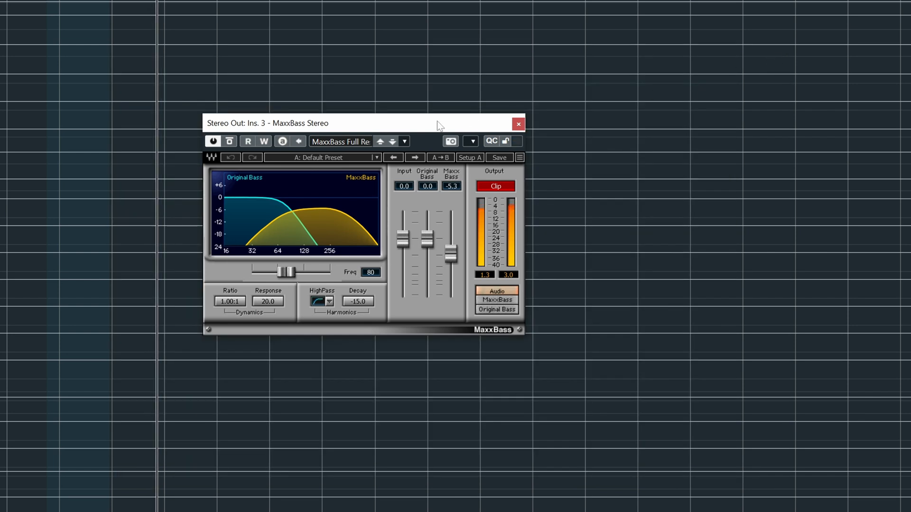
- Enlarge the MaxxBass Stereo insert to 200%, compare it with bypass and close its window
{"action": "left_click", "coordinate": [520, 157]}
{"action": "left_click", "coordinate": [533, 236]}
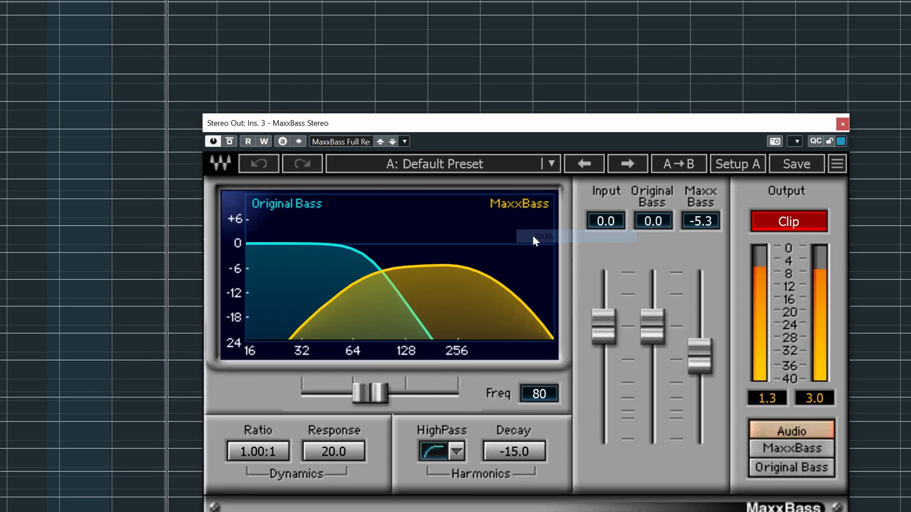
{"action": "left_click_drag", "start_coordinate": [373, 124], "coordinate": [266, 50]}
{"action": "left_click", "coordinate": [123, 70]}
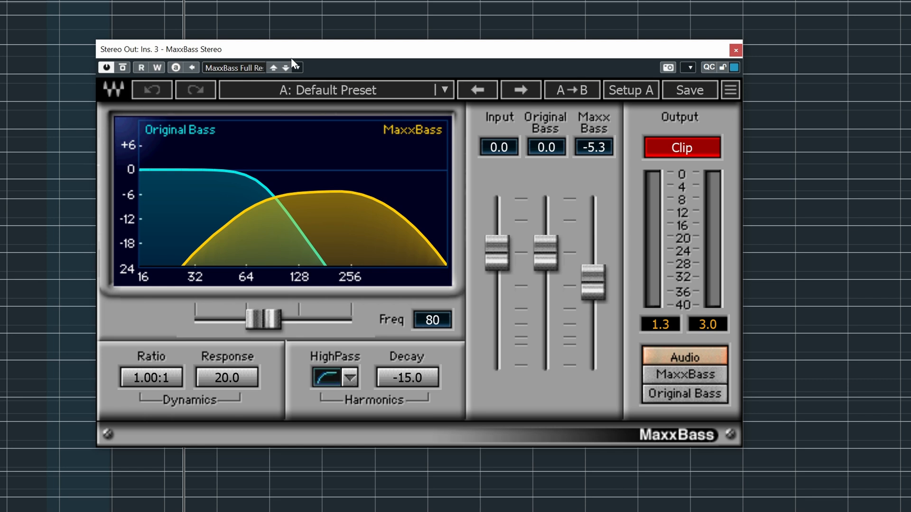
{"action": "left_click", "coordinate": [736, 51]}
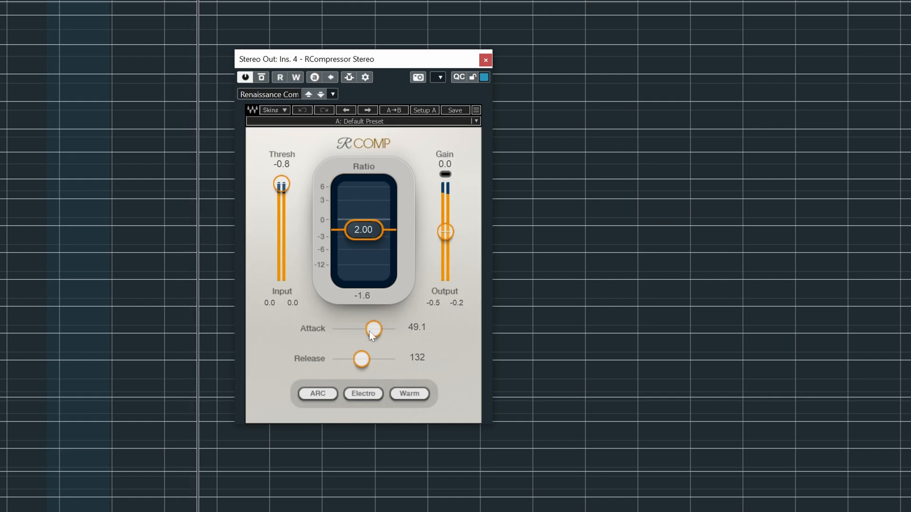
- Reset the RCompressor's gain reduction peak display and compare PSP oldTimerME bypassed and active
{"action": "left_click", "coordinate": [357, 298]}
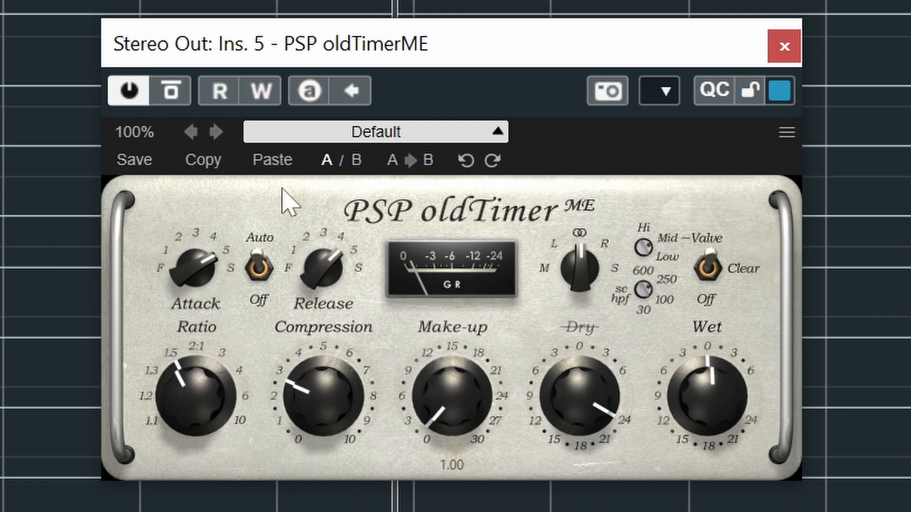
{"action": "left_click", "coordinate": [167, 101]}
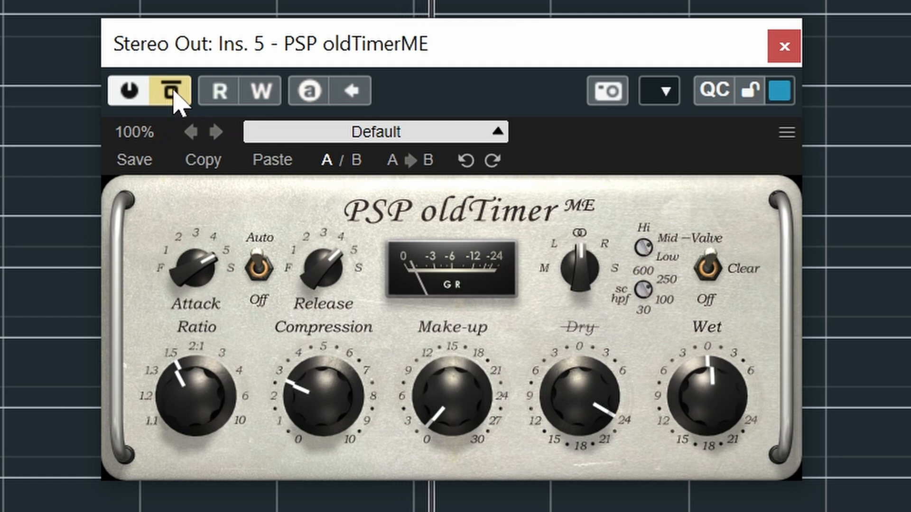
{"action": "left_click", "coordinate": [175, 97]}
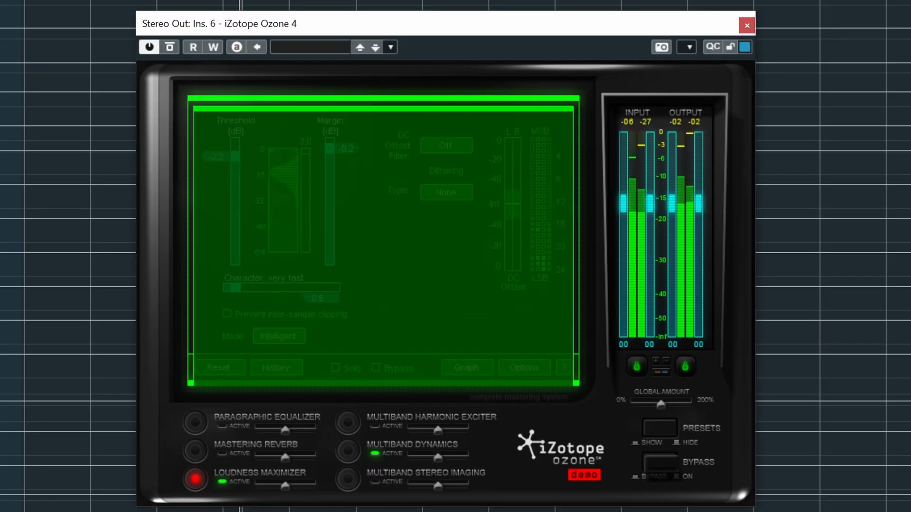
- Examine the settings of each frequency band in the Multiband Dynamics module of iZotope Ozone 4
{"action": "left_click", "coordinate": [535, 373]}
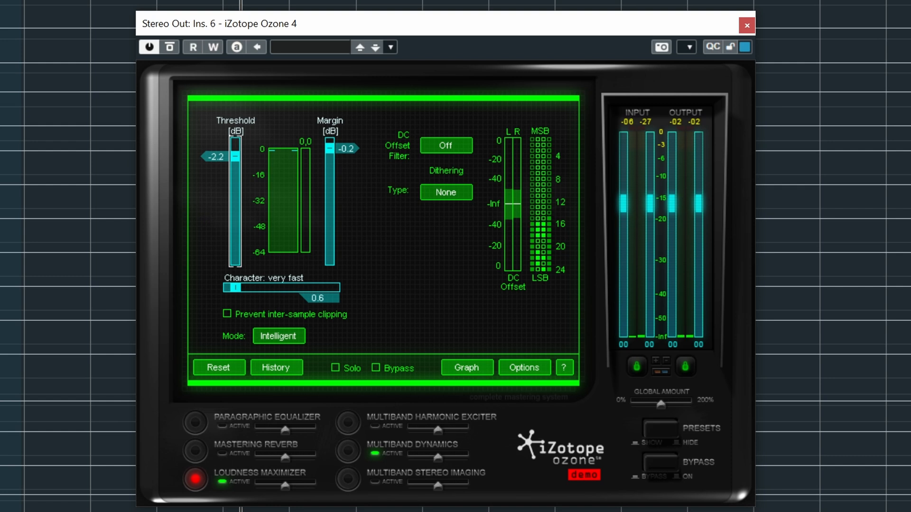
{"action": "left_click", "coordinate": [348, 451]}
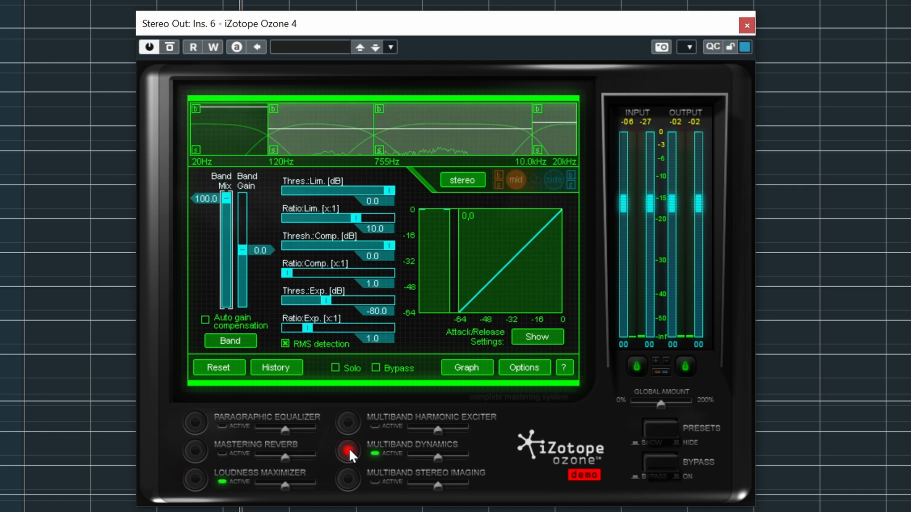
{"action": "left_click", "coordinate": [312, 115]}
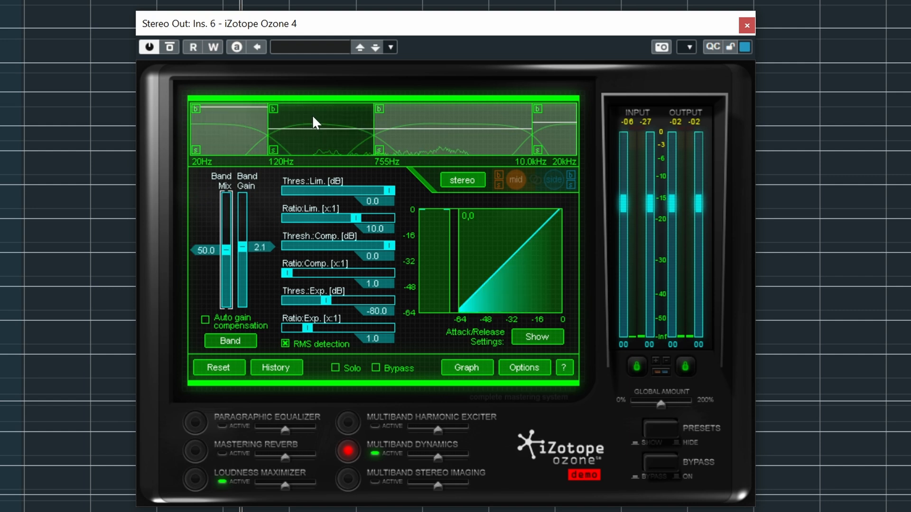
{"action": "left_click", "coordinate": [411, 122]}
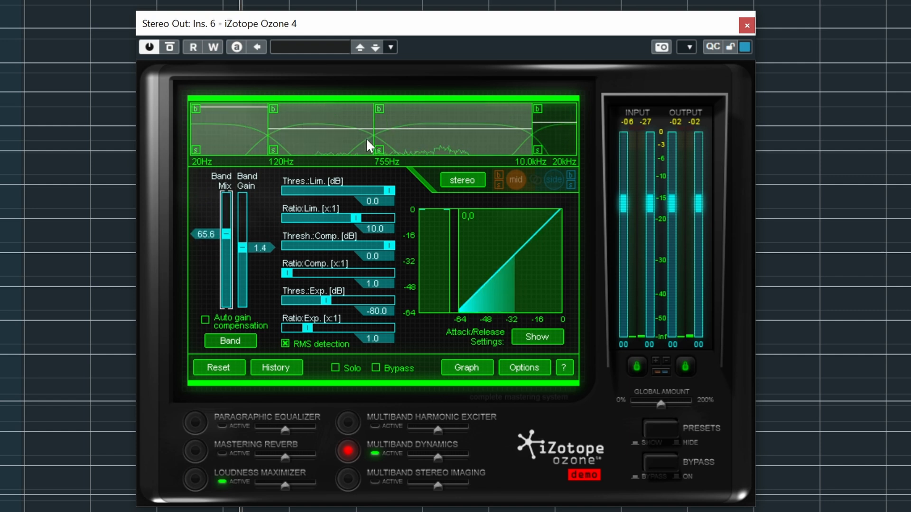
{"action": "left_click", "coordinate": [238, 124]}
{"action": "left_click", "coordinate": [560, 112]}
{"action": "left_click", "coordinate": [232, 135]}
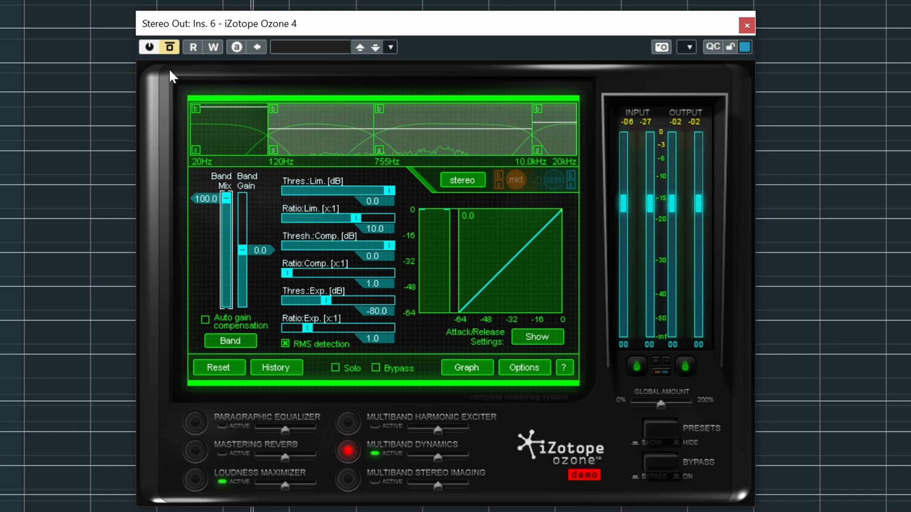
- Switch iZotope Ozone 4 between active and bypassed during playback to compare the mastered and unprocessed mix
{"action": "left_click", "coordinate": [170, 47]}
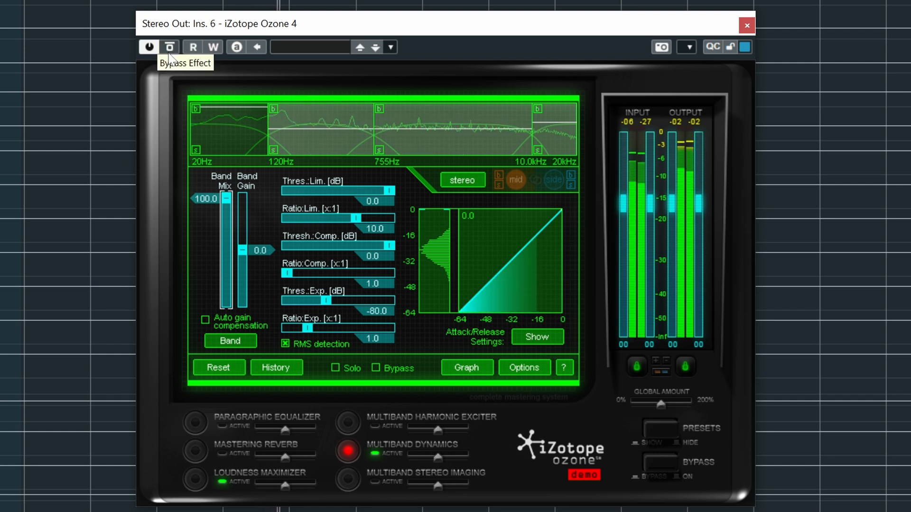
{"action": "left_click", "coordinate": [168, 48]}
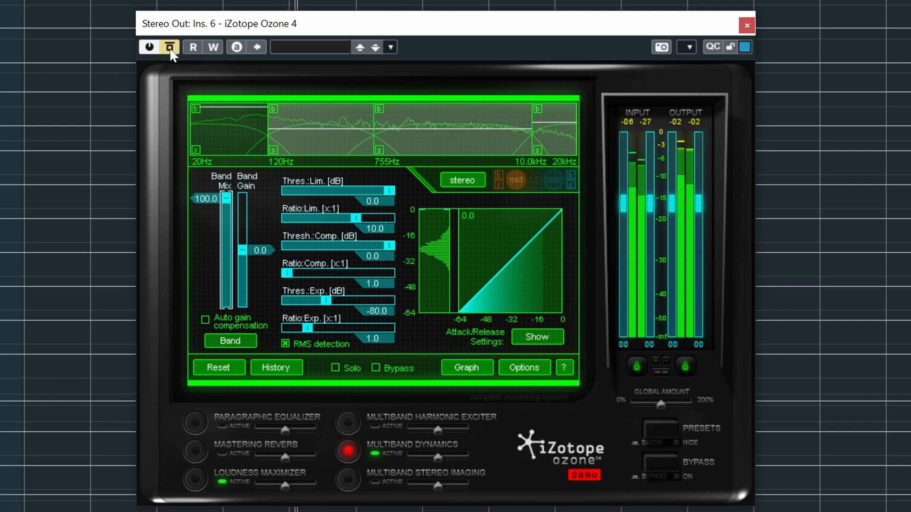
{"action": "left_click", "coordinate": [169, 48]}
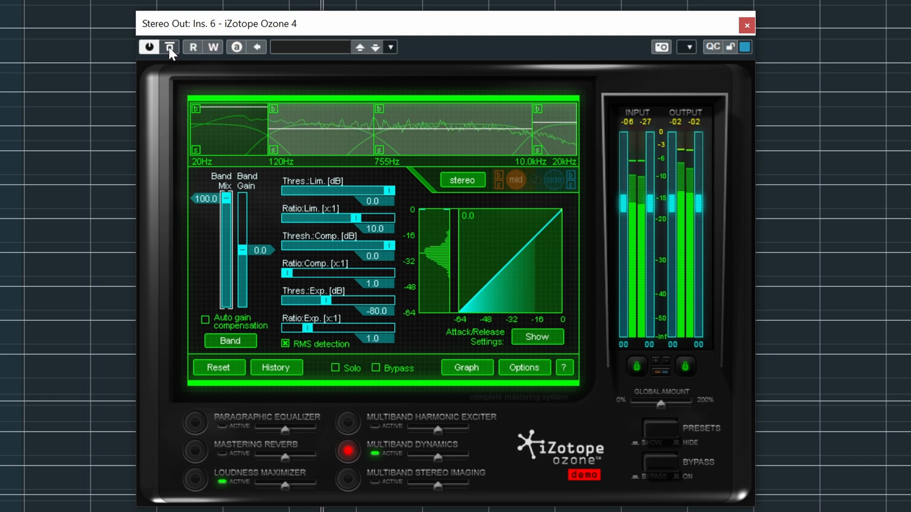
{"action": "left_click", "coordinate": [168, 47]}
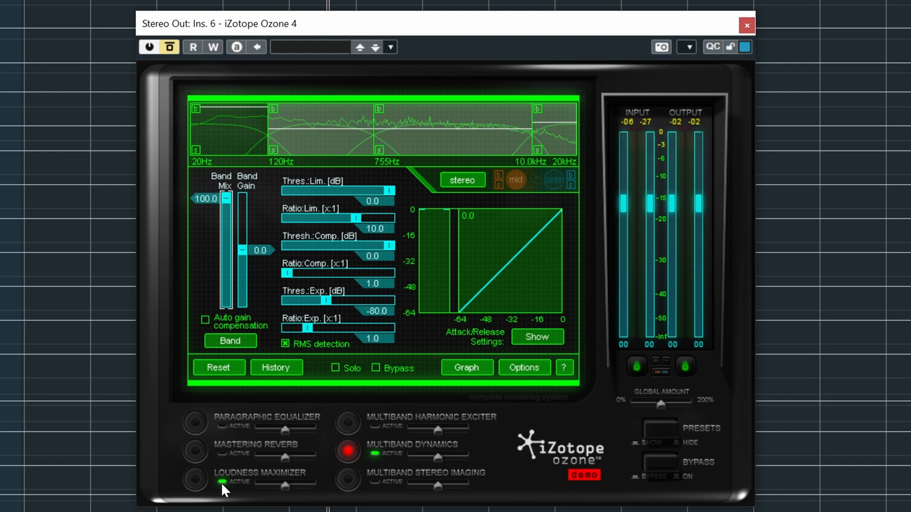
- With Ozone 4's Loudness Maximizer deactivated, compare its Multiband Dynamics against bypass and stop playback
{"action": "left_click", "coordinate": [172, 44]}
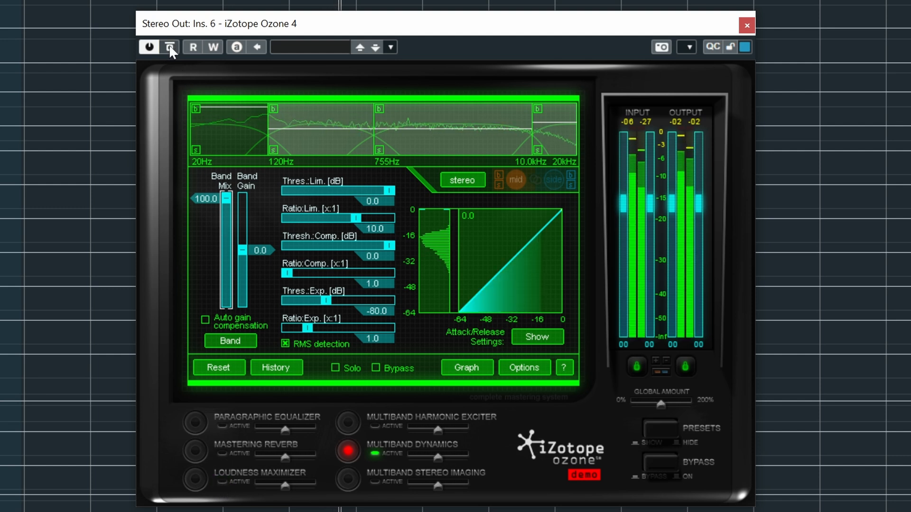
{"action": "left_click", "coordinate": [170, 46]}
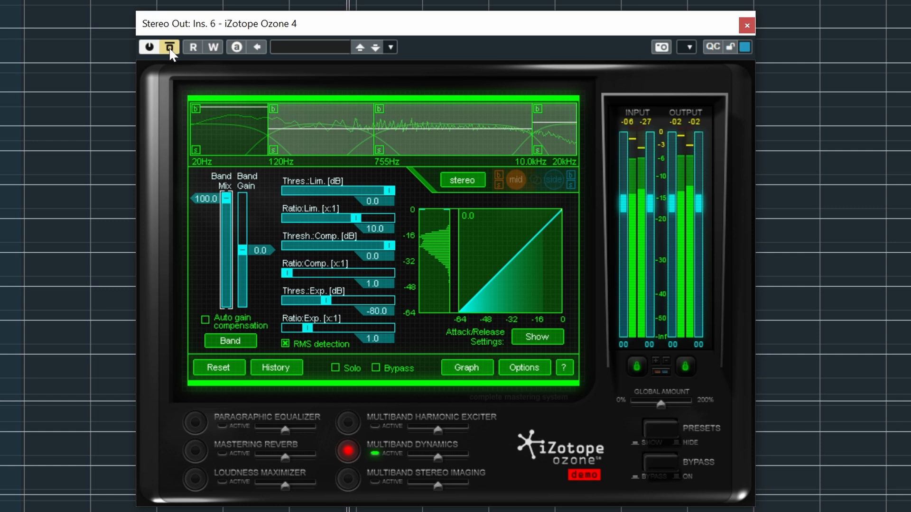
{"action": "left_click", "coordinate": [172, 47]}
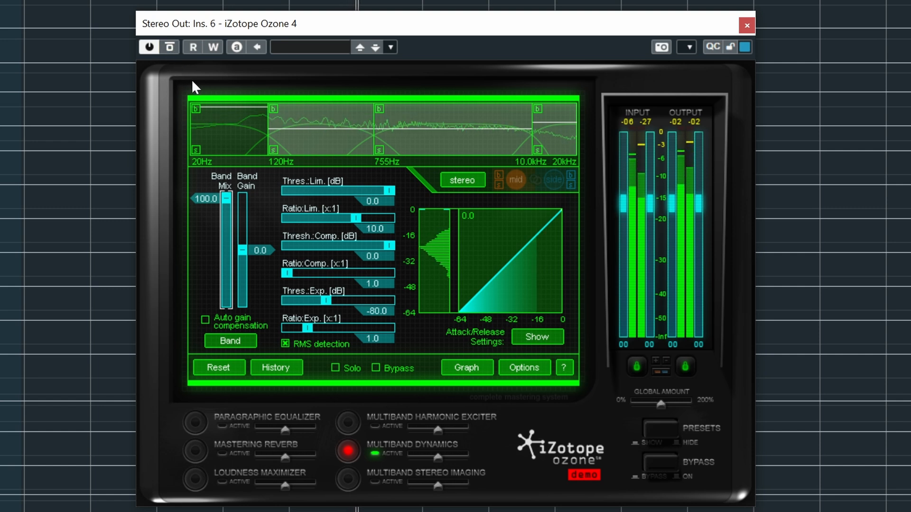
{"action": "key", "text": "space"}
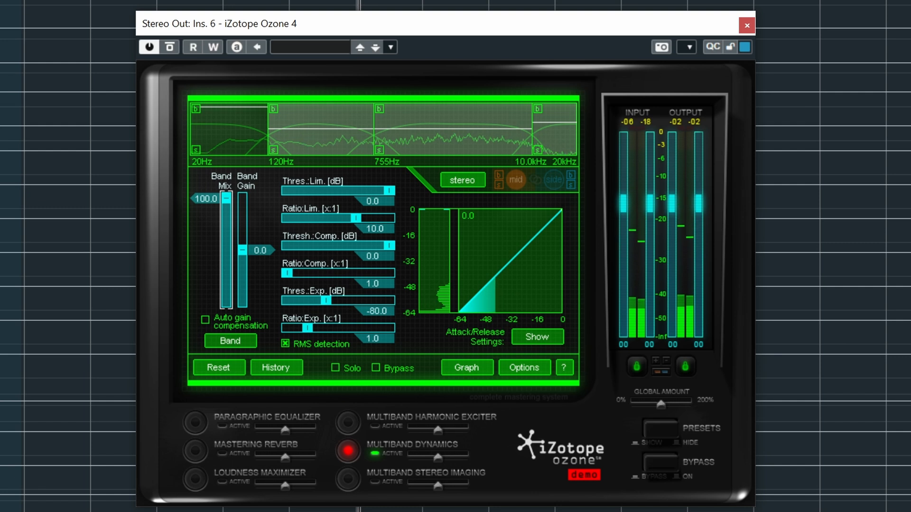
- Play the mix from an earlier position and compare Ozone 4 bypassed and active with only Multiband Dynamics on
{"action": "left_click", "coordinate": [87, 2]}
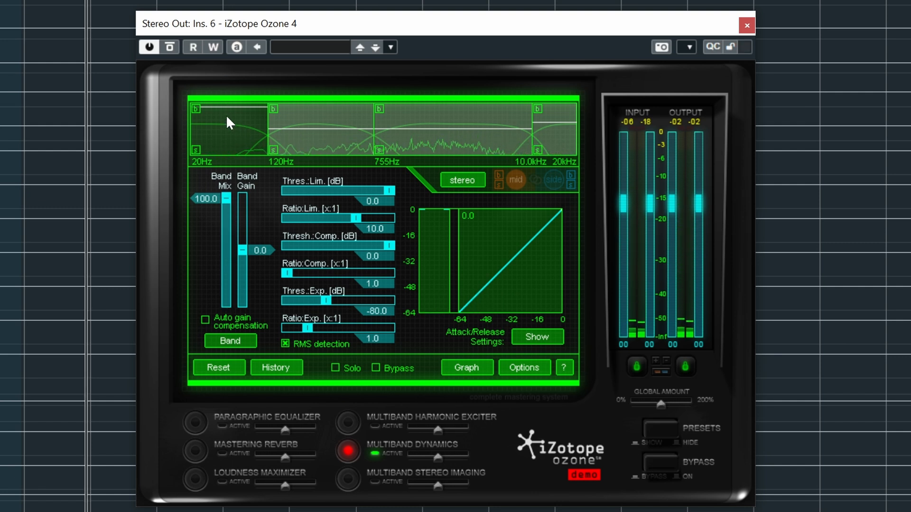
{"action": "key", "text": "space"}
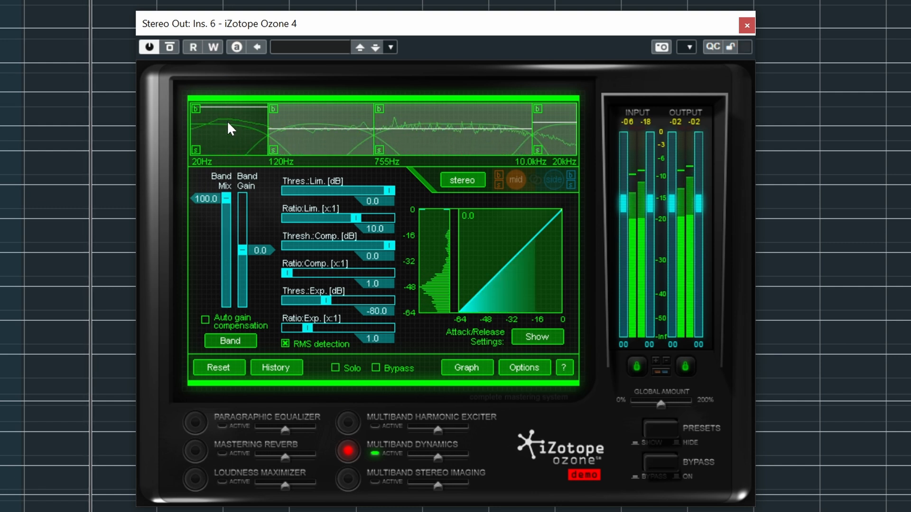
{"action": "left_click", "coordinate": [170, 47]}
{"action": "left_click", "coordinate": [170, 47]}
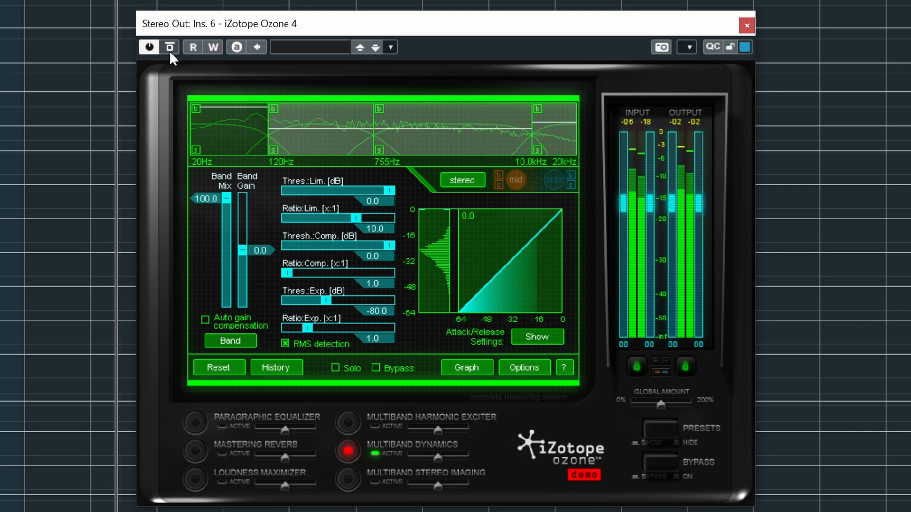
- Restart playback, reactivate the Loudness Maximizer in Ozone 4 and show its settings
{"action": "key", "text": "space"}
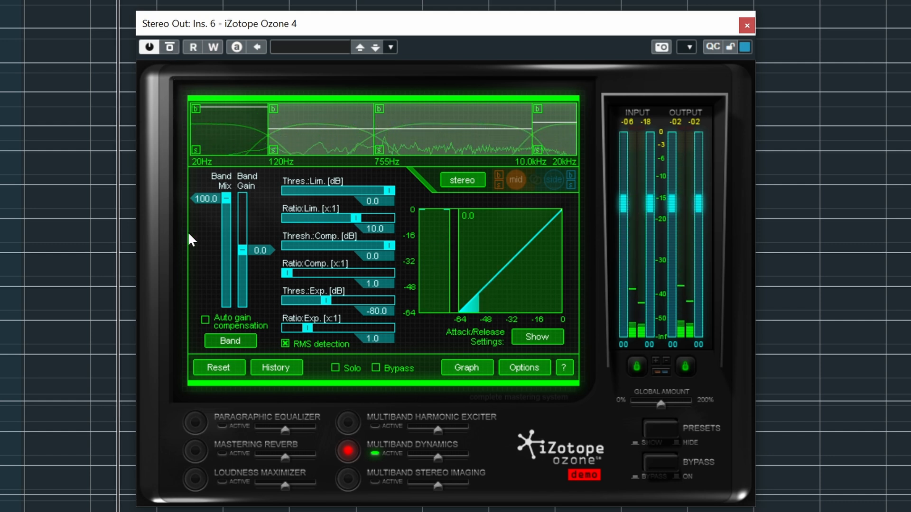
{"action": "key", "text": "space"}
{"action": "left_click", "coordinate": [221, 481]}
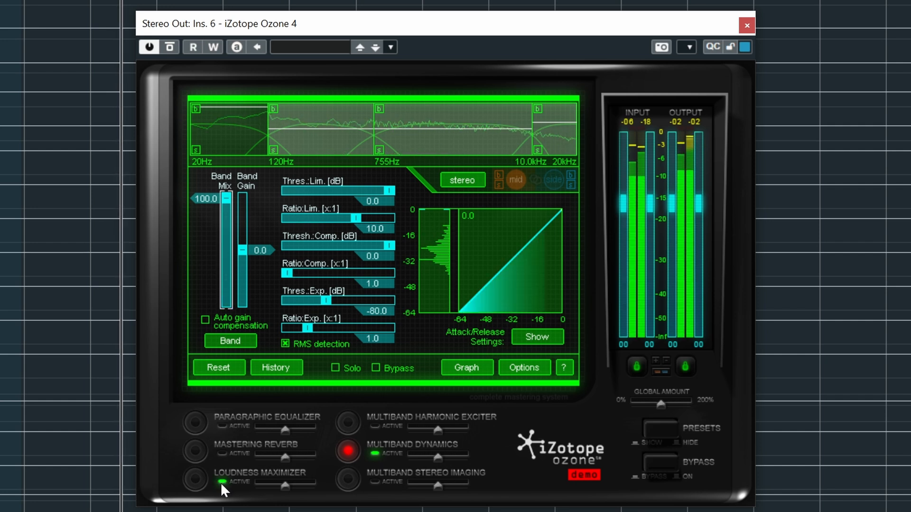
{"action": "left_click", "coordinate": [196, 481]}
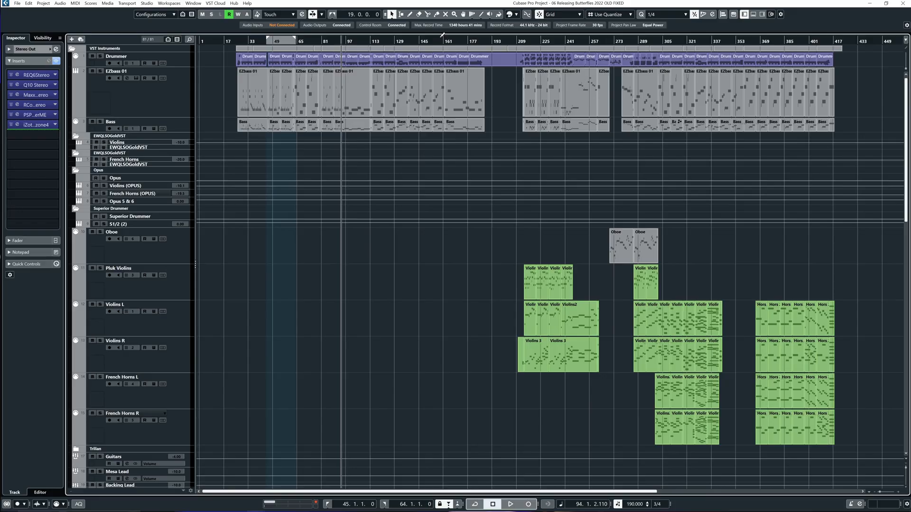
- Play the mix from around bar 161 and look over the arrangement up to the break near bar 188
{"action": "left_click_drag", "start_coordinate": [442, 34], "coordinate": [466, 61]}
{"action": "key", "text": "space"}
{"action": "key", "text": "g"}
{"action": "key", "text": "g"}
{"action": "key", "text": "g"}
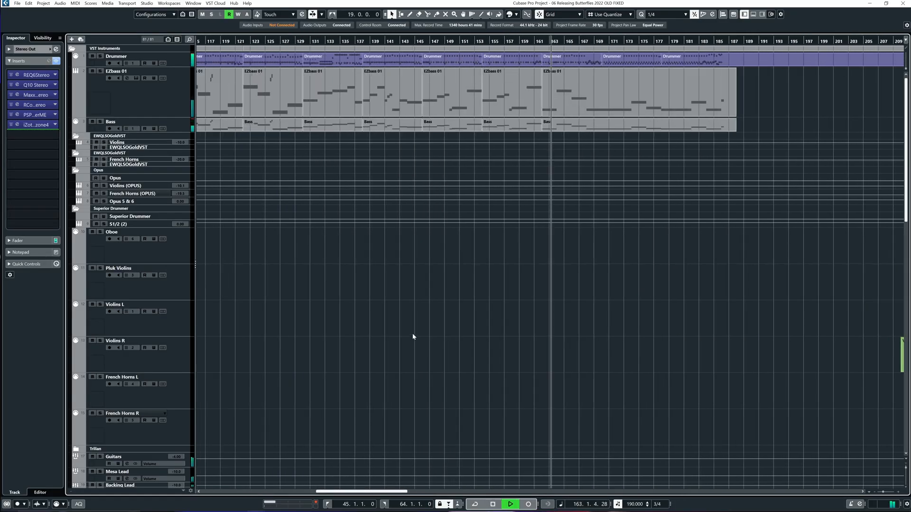
{"action": "scroll", "coordinate": [450, 279], "scroll_direction": "right", "scroll_amount": 5}
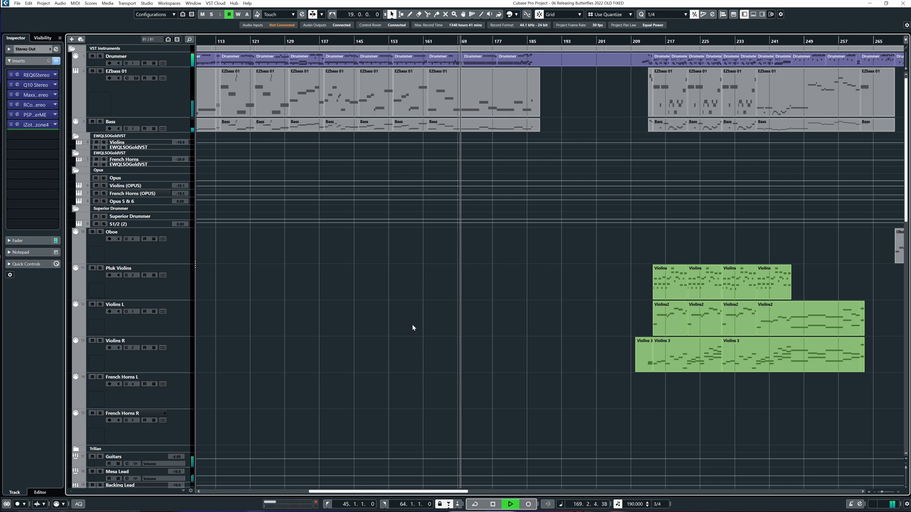
{"action": "scroll", "coordinate": [425, 332], "scroll_direction": "right", "scroll_amount": 3}
{"action": "key", "text": "g"}
{"action": "key", "text": "g"}
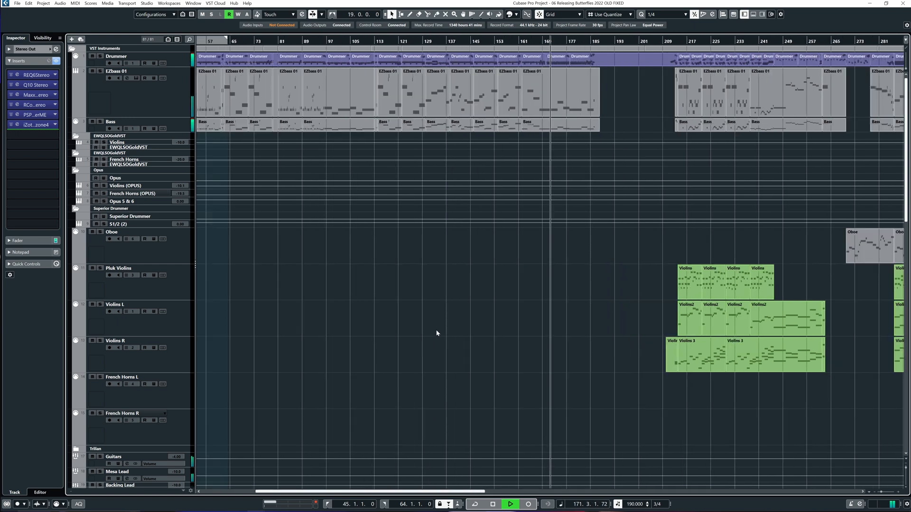
{"action": "scroll", "coordinate": [464, 332], "scroll_direction": "right", "scroll_amount": 3}
{"action": "scroll", "coordinate": [422, 315], "scroll_direction": "down", "scroll_amount": 5}
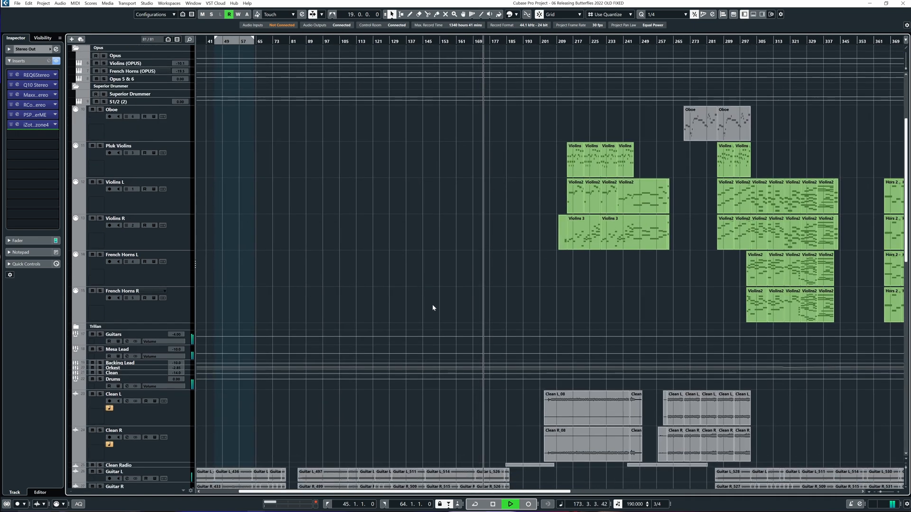
{"action": "scroll", "coordinate": [421, 266], "scroll_direction": "up", "scroll_amount": 5}
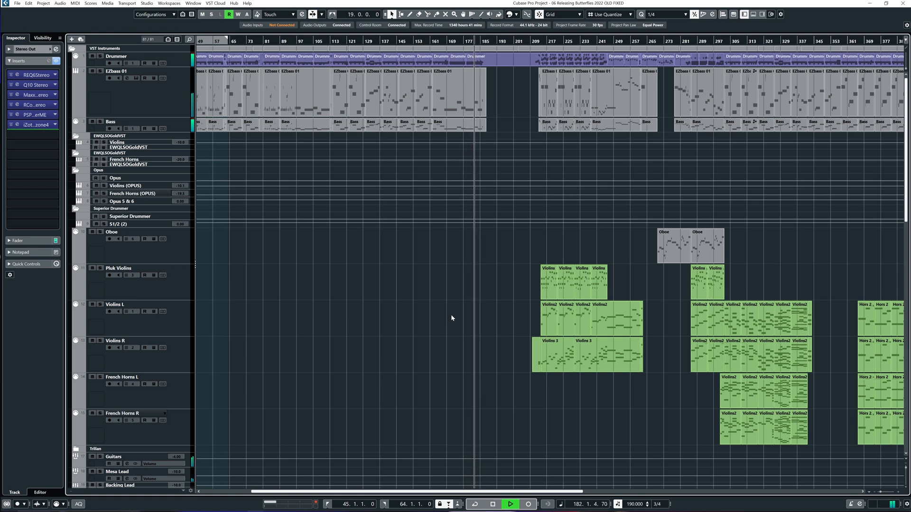
{"action": "key", "text": "h"}
{"action": "key", "text": "h"}
{"action": "key", "text": "h"}
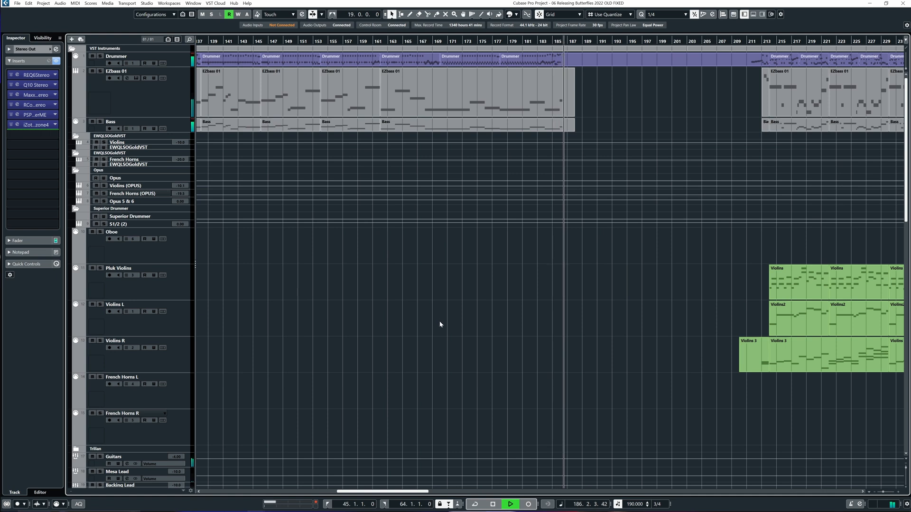
{"action": "key", "text": "g"}
{"action": "key", "text": "g"}
{"action": "key", "text": "g"}
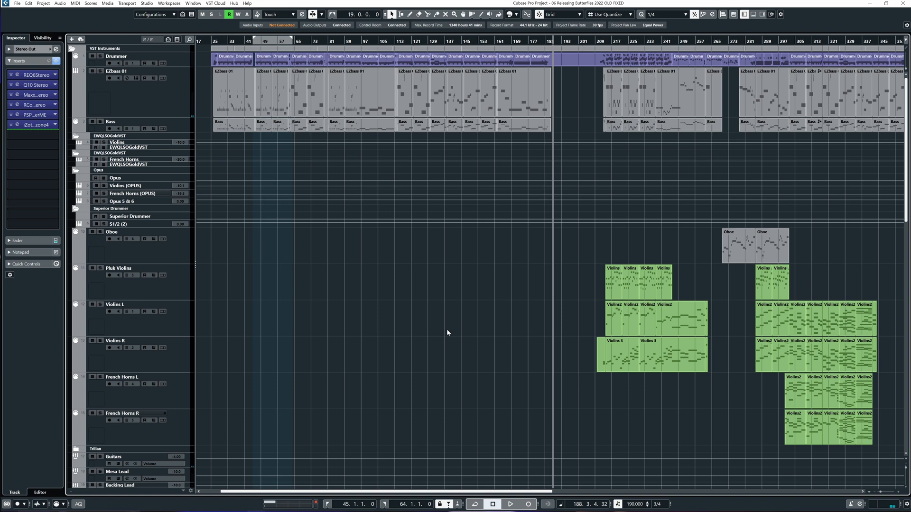
- Move the playhead to about bar 213 and solo the Clean L and Clean R tracks
{"action": "scroll", "coordinate": [465, 331], "scroll_direction": "down", "scroll_amount": 10}
{"action": "scroll", "coordinate": [419, 295], "scroll_direction": "right", "scroll_amount": 4}
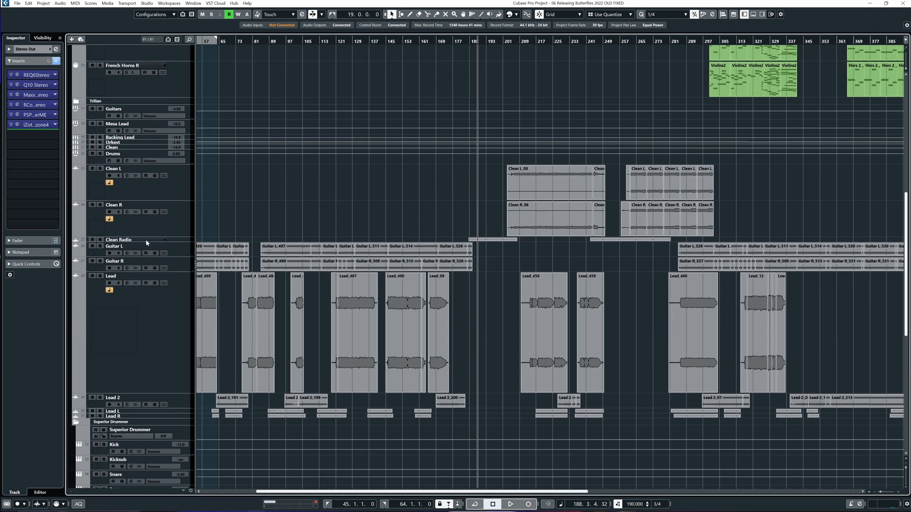
{"action": "left_click", "coordinate": [146, 243]}
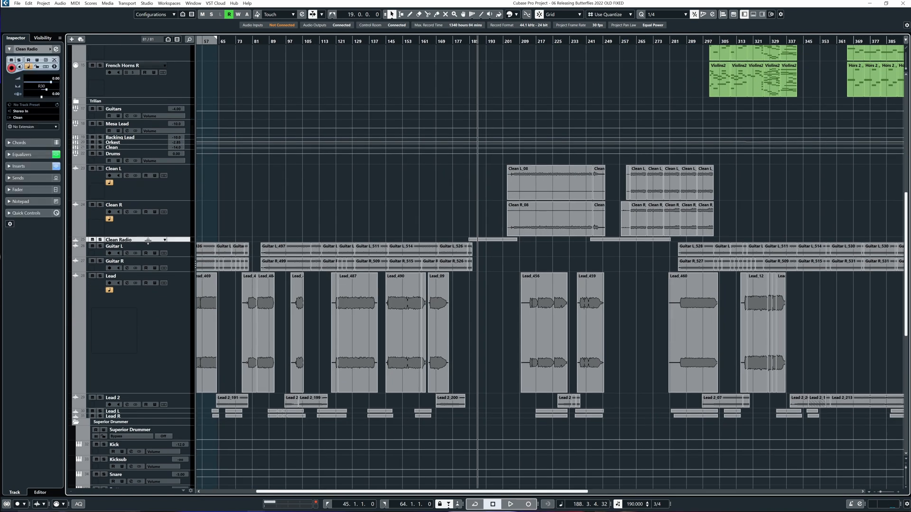
{"action": "scroll", "coordinate": [369, 221], "scroll_direction": "right", "scroll_amount": 3}
{"action": "scroll", "coordinate": [368, 221], "scroll_direction": "up", "scroll_amount": 1}
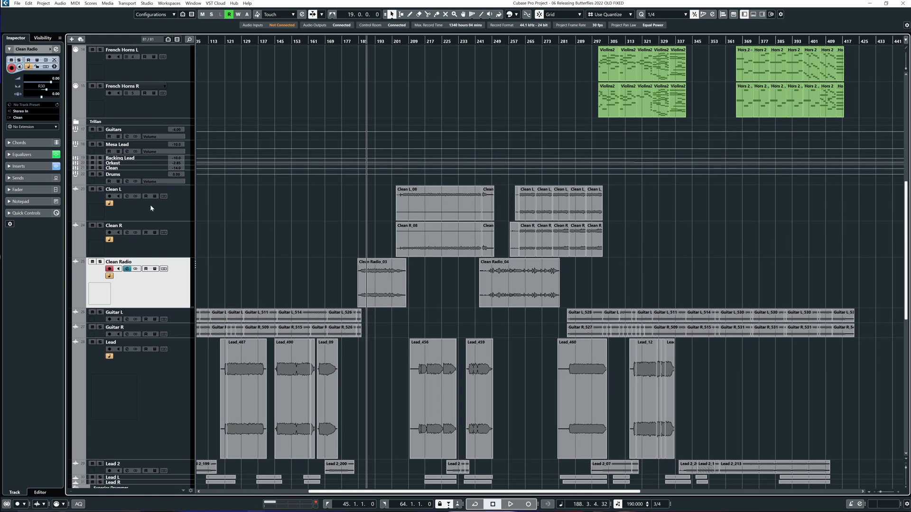
{"action": "left_click", "coordinate": [157, 208]}
{"action": "left_click", "coordinate": [176, 243]}
{"action": "left_click", "coordinate": [417, 41]}
{"action": "left_click", "coordinate": [100, 226]}
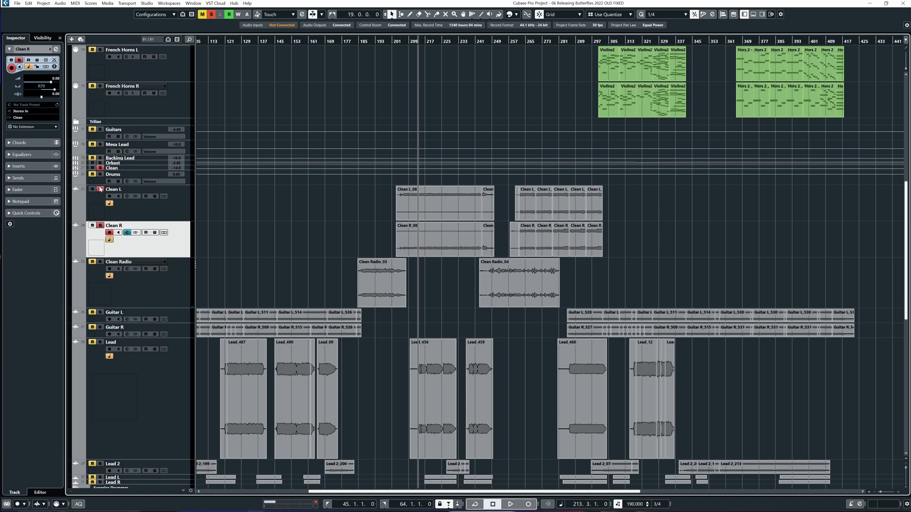
- Open the channel settings of the Clean group and bypass its sends, equalizer and inserts
{"action": "left_click", "coordinate": [112, 169]}
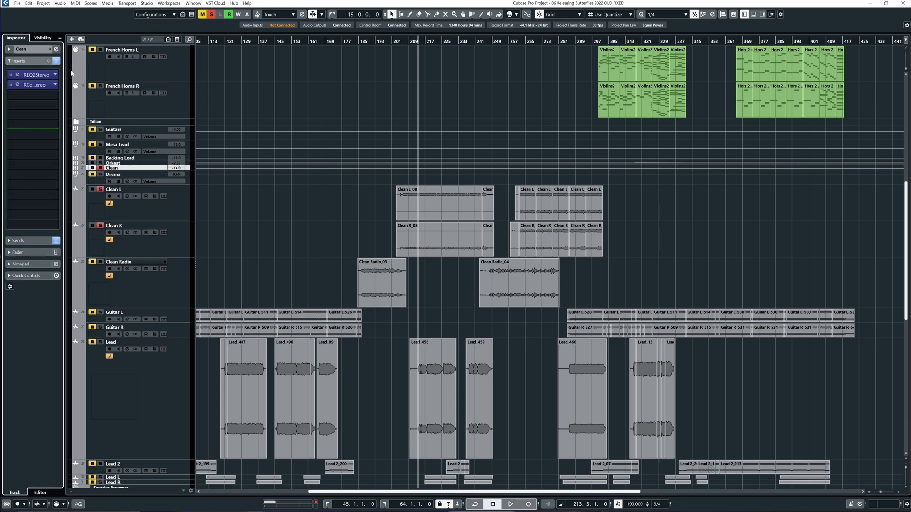
{"action": "key", "text": "e"}
{"action": "key", "text": "space"}
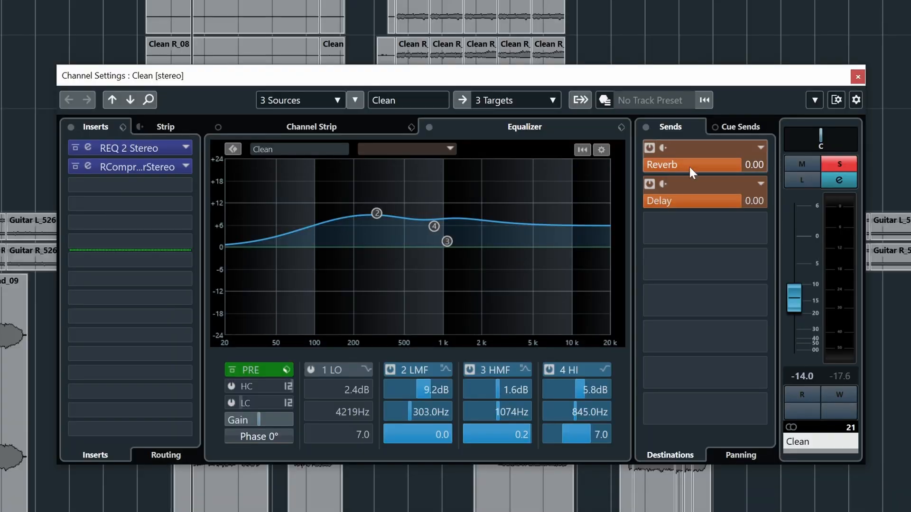
{"action": "left_click", "coordinate": [647, 129]}
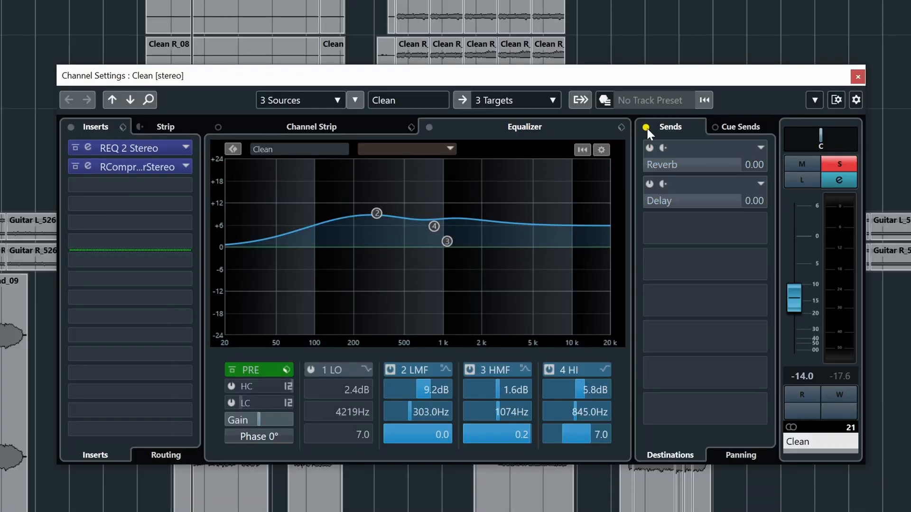
{"action": "left_click", "coordinate": [428, 128]}
{"action": "left_click", "coordinate": [70, 127]}
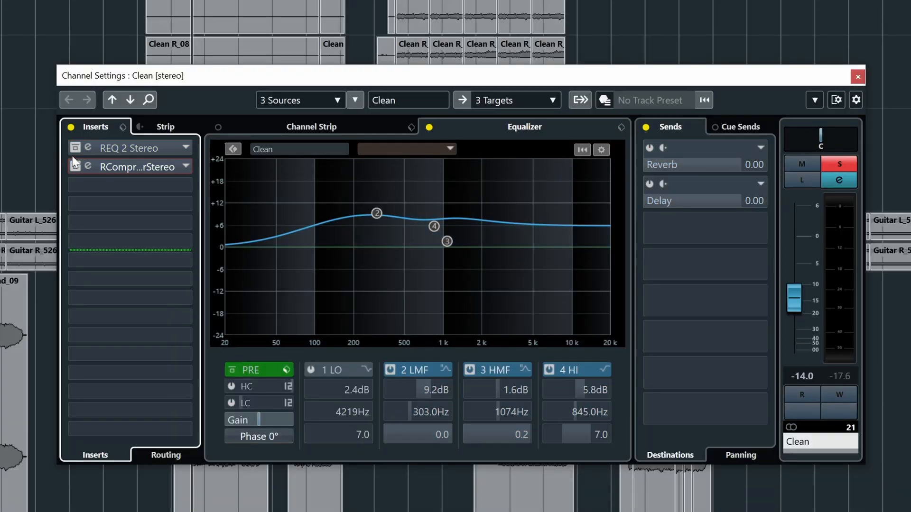
- Play with the Clean group's fader raised to -1.06 dB, reactivating its REQ 2 and RCompressor inserts and viewing their settings
{"action": "key", "text": "space"}
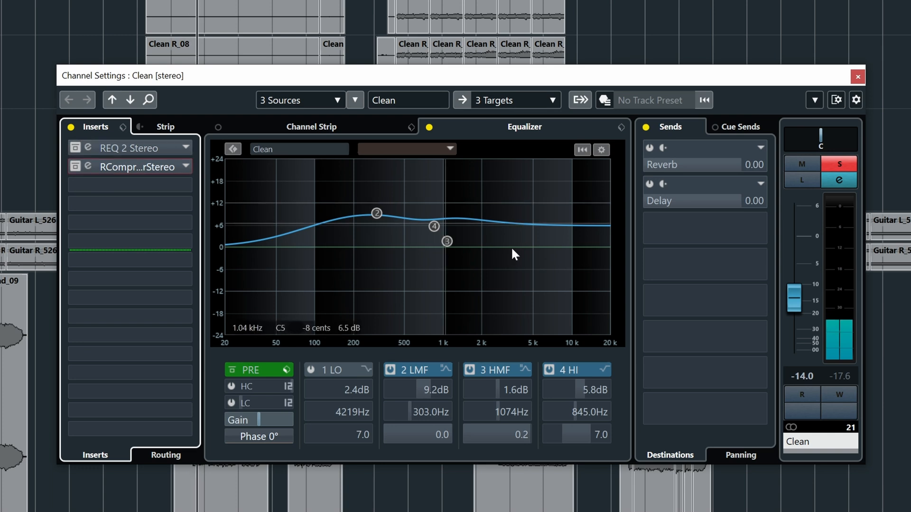
{"action": "left_click_drag", "start_coordinate": [789, 306], "coordinate": [797, 252]}
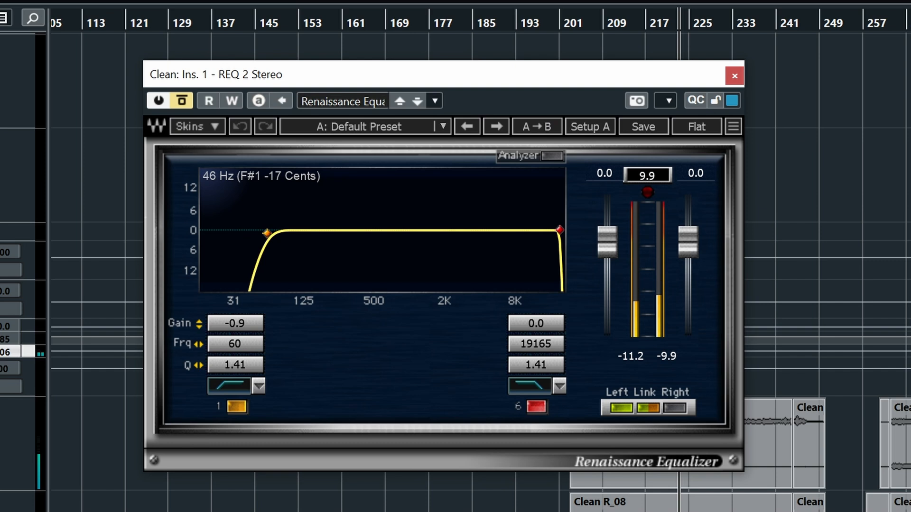
{"action": "left_click", "coordinate": [182, 100]}
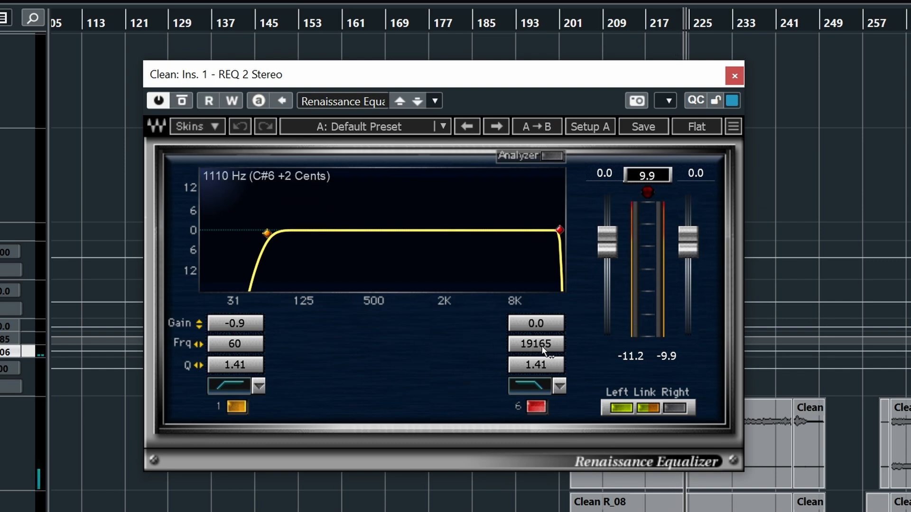
{"action": "left_click", "coordinate": [734, 75]}
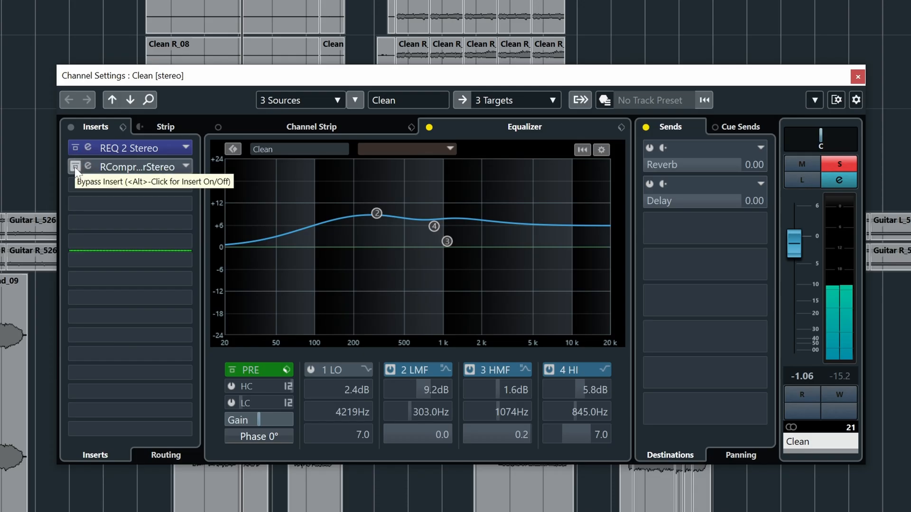
{"action": "left_click", "coordinate": [87, 167]}
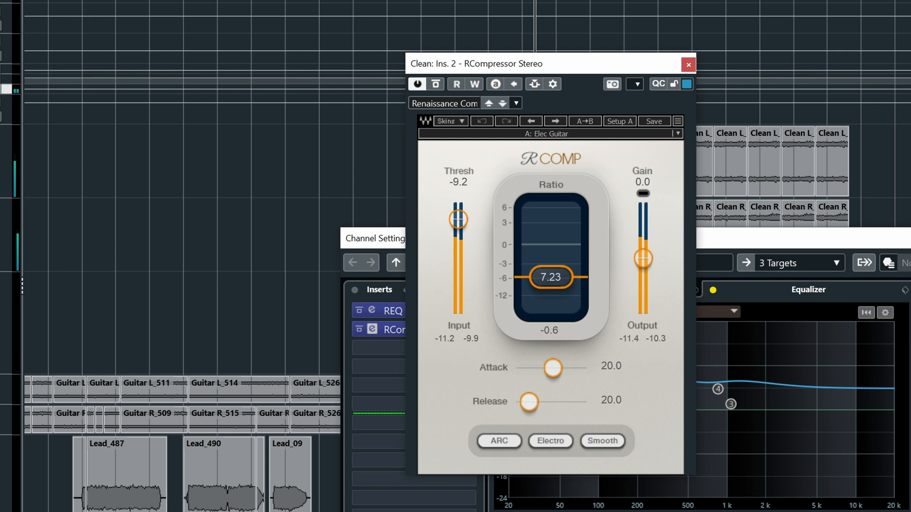
{"action": "left_click_drag", "start_coordinate": [579, 72], "coordinate": [452, 77]}
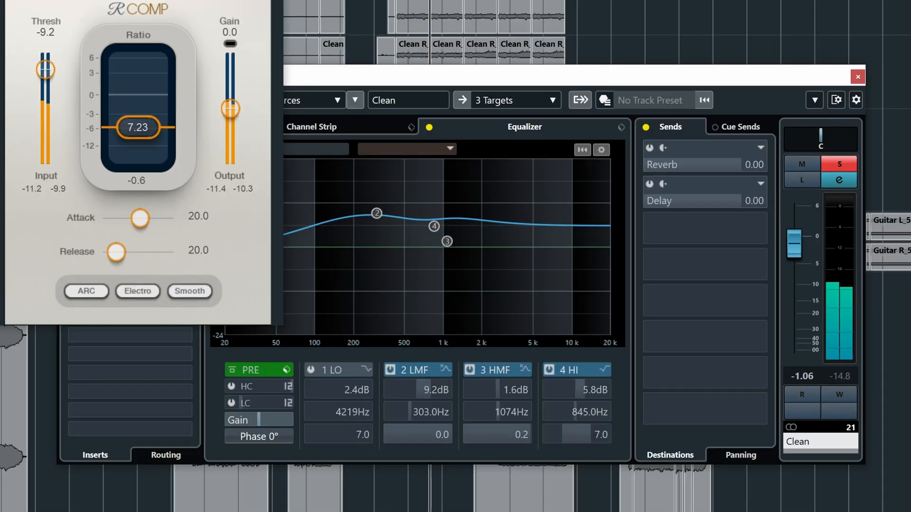
{"action": "left_click", "coordinate": [559, 77]}
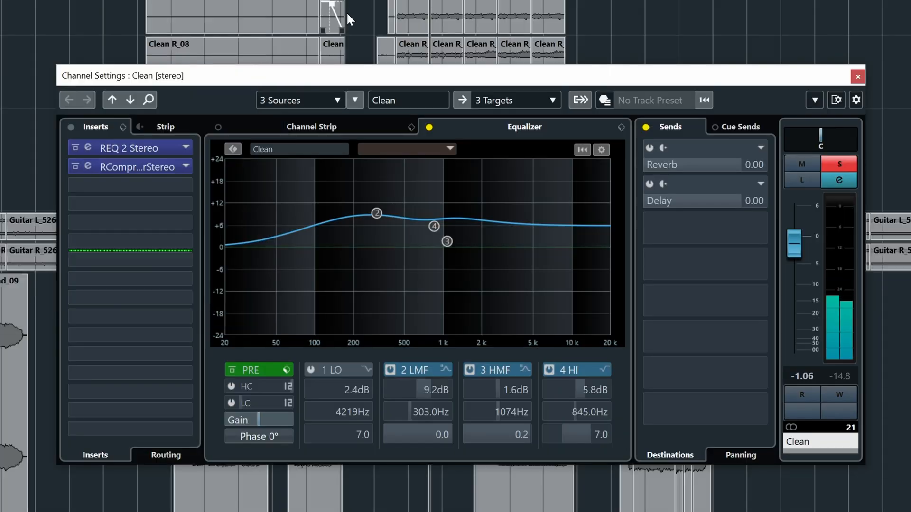
- Reactivate the Clean group's equalizer and set its fader to -11.2 dB
{"action": "left_click_drag", "start_coordinate": [794, 250], "coordinate": [795, 257]}
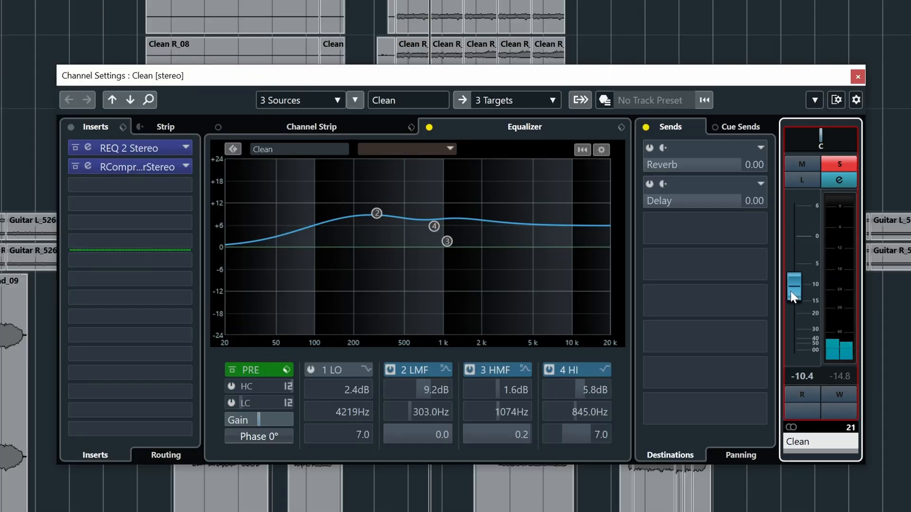
{"action": "left_click", "coordinate": [430, 127]}
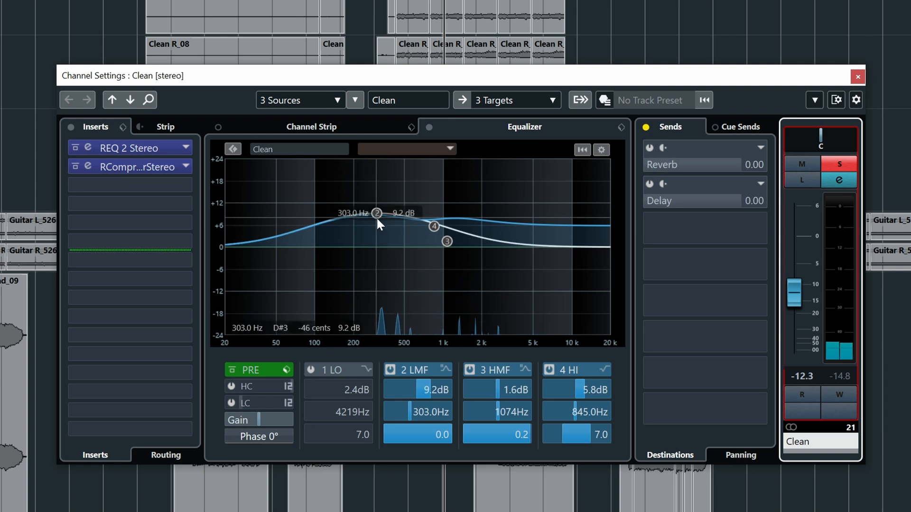
{"action": "left_click_drag", "start_coordinate": [792, 301], "coordinate": [789, 296]}
- Reactivate the Clean group's Reverb and Delay sends and inspect the Delay send's PingPongDelay effect
{"action": "left_click", "coordinate": [648, 147]}
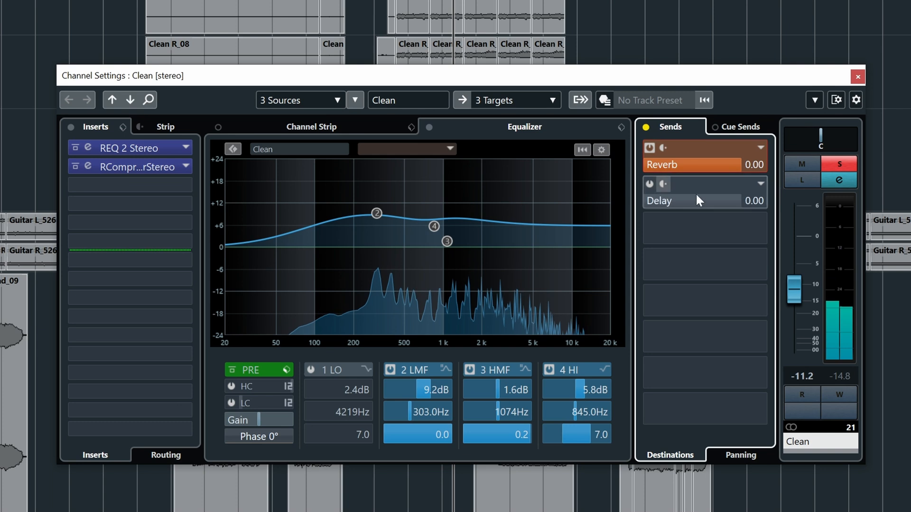
{"action": "left_click", "coordinate": [646, 128]}
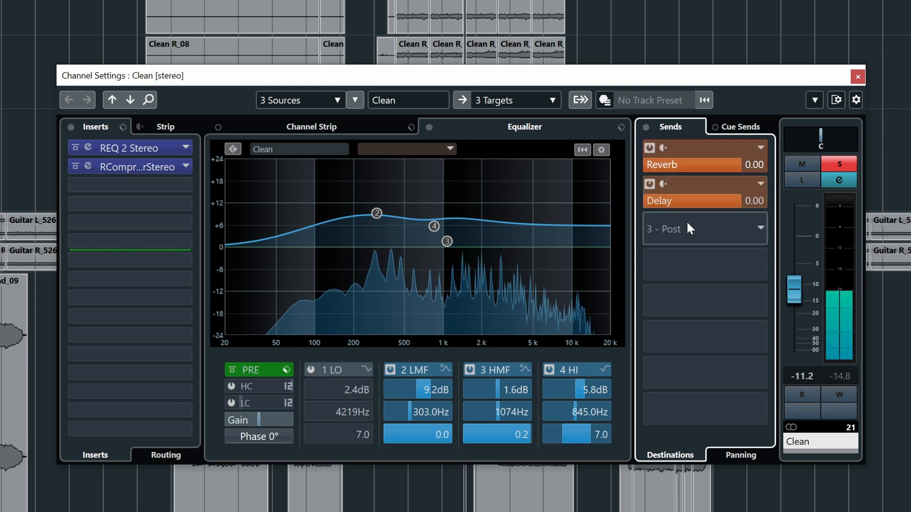
{"action": "right_click", "coordinate": [693, 203]}
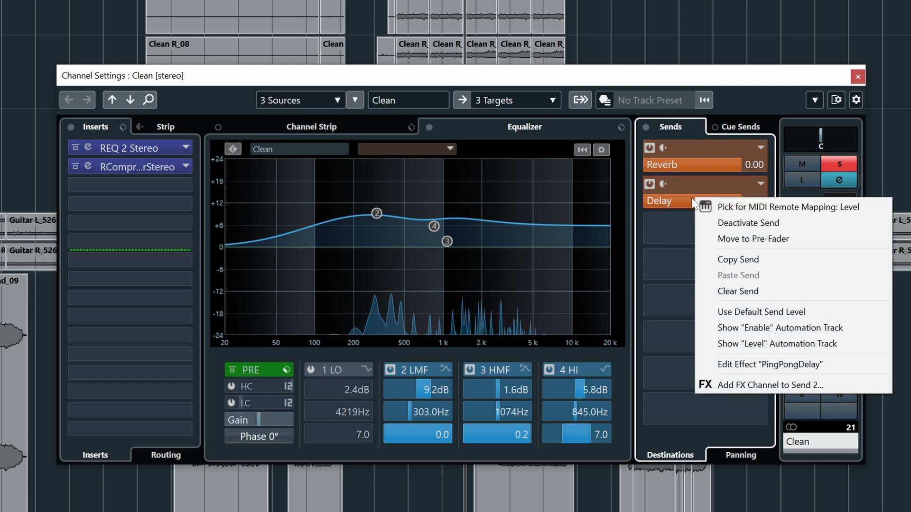
{"action": "left_click", "coordinate": [740, 364]}
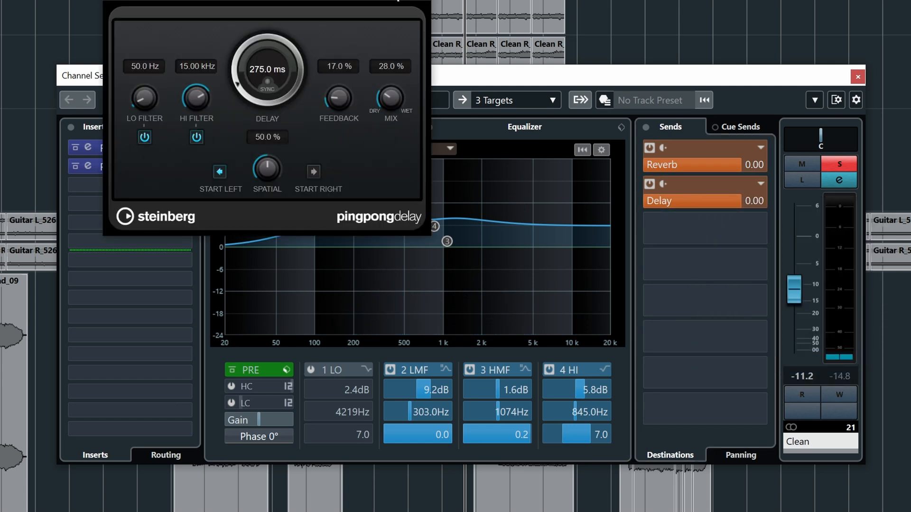
{"action": "left_click", "coordinate": [423, 1]}
- Play the Clean group with its fader lowered to -14.7 dB, remove the solo and close the channel settings
{"action": "key", "text": "space"}
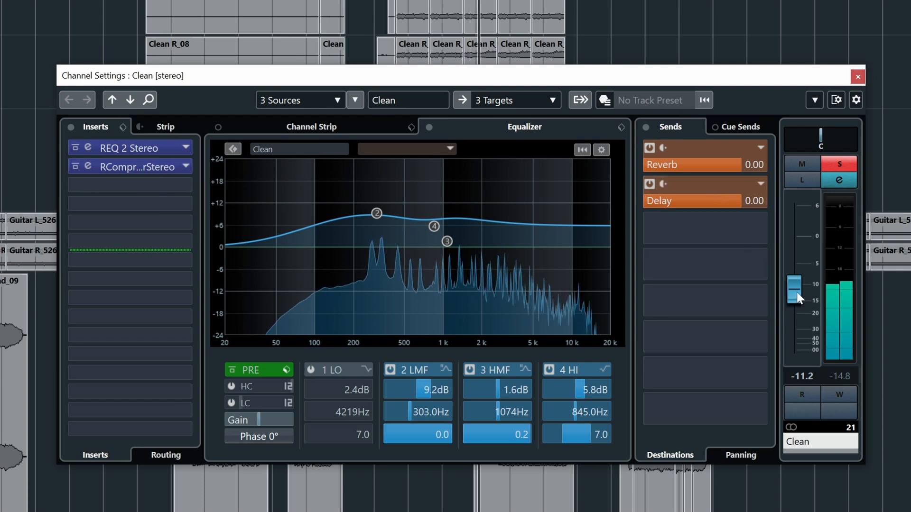
{"action": "left_click_drag", "start_coordinate": [793, 306], "coordinate": [793, 309]}
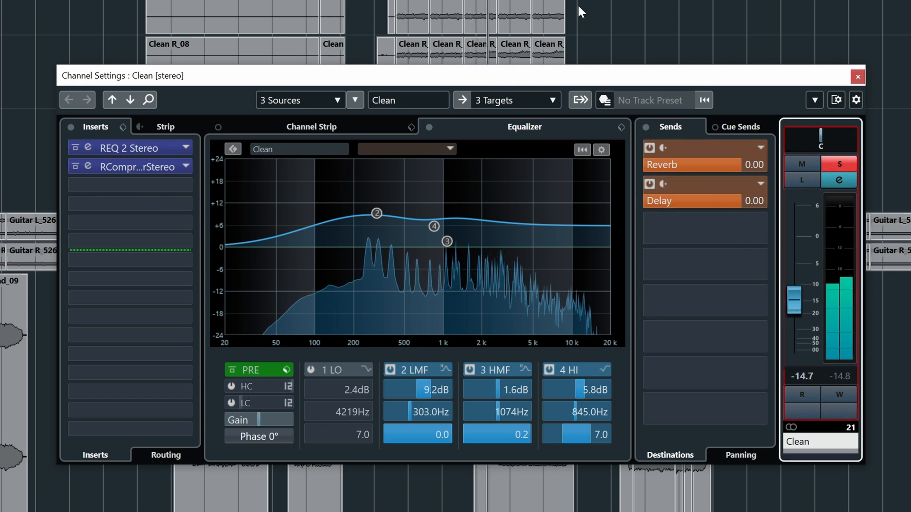
{"action": "key", "text": "space"}
{"action": "key", "text": "space"}
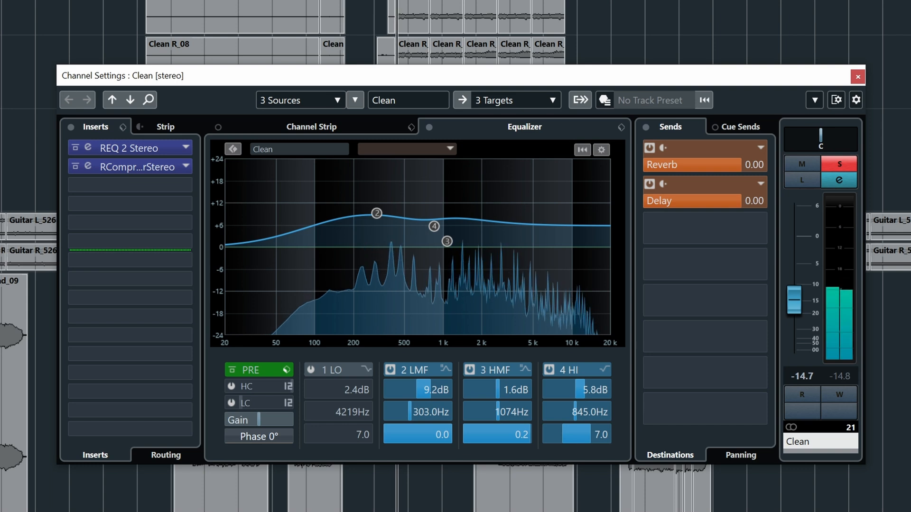
{"action": "key", "text": "s"}
{"action": "left_click", "coordinate": [857, 77]}
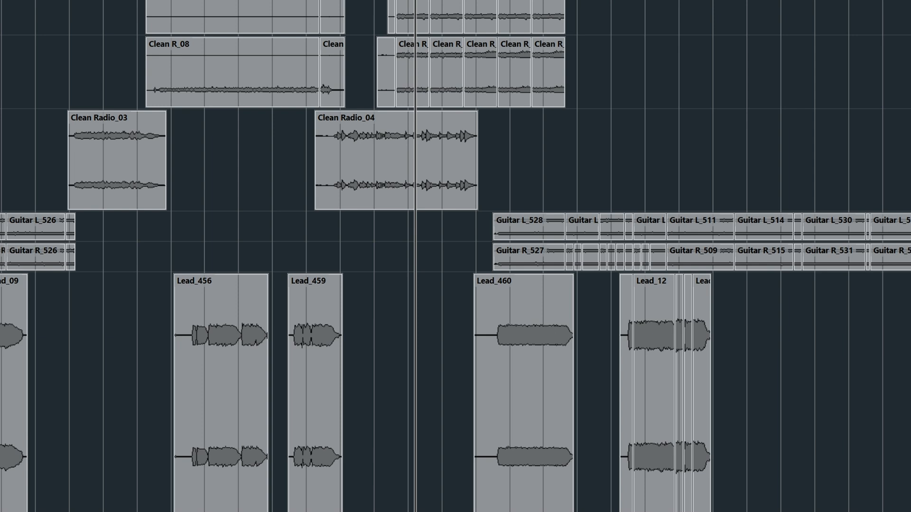
- Open the Clean Radio channel's settings, inspect its GTR Amp, Q10 and RCompressor inserts, and replay the soloed track from about bar 265
{"action": "key", "text": "e"}
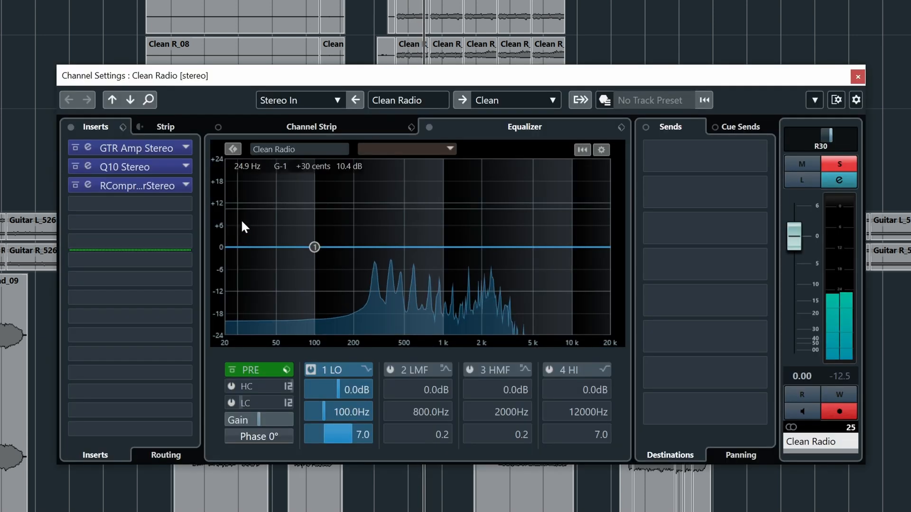
{"action": "left_click", "coordinate": [91, 156]}
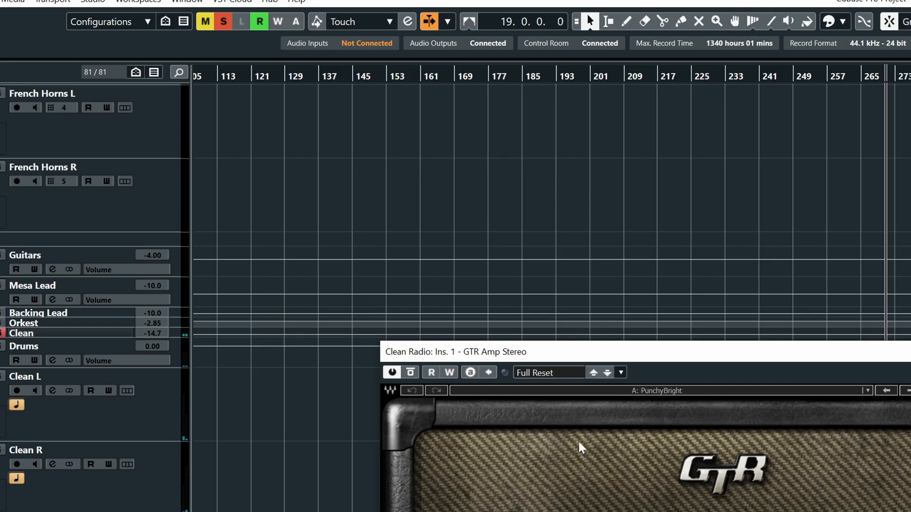
{"action": "left_click_drag", "start_coordinate": [594, 359], "coordinate": [341, 119]}
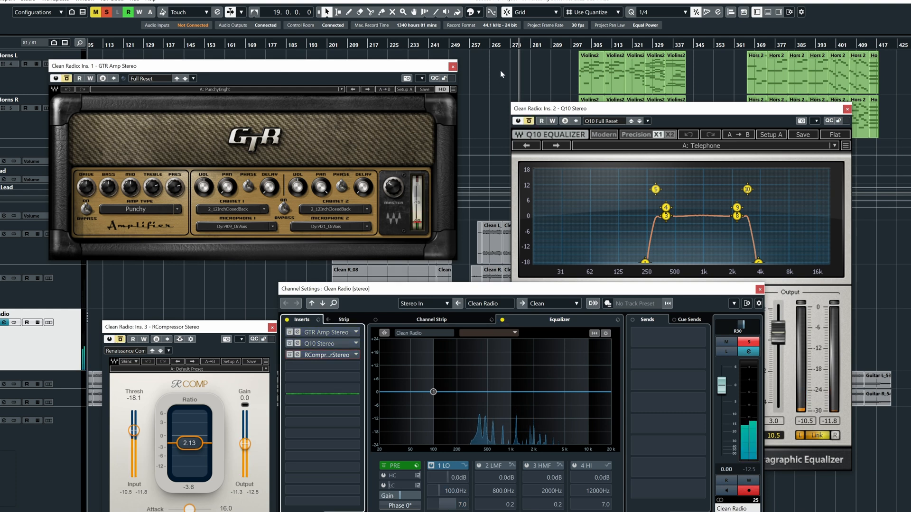
{"action": "left_click", "coordinate": [496, 46]}
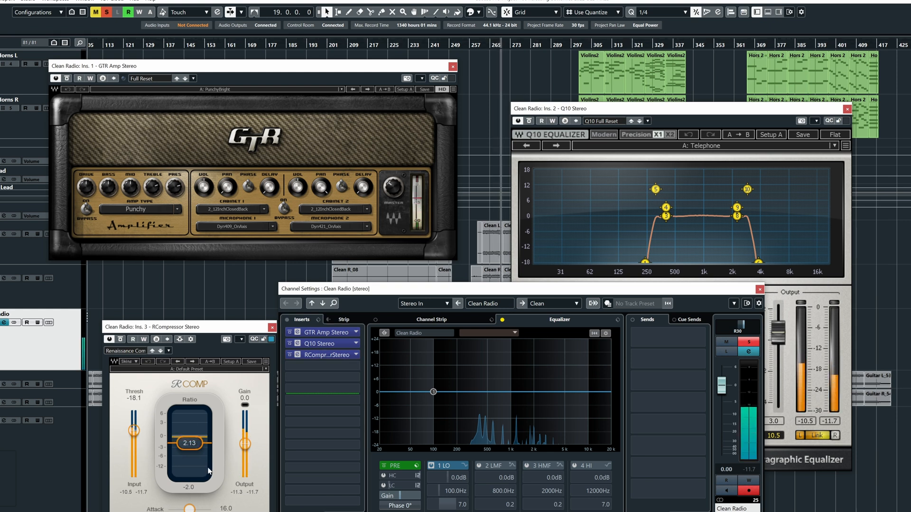
- Reactivate the Clean Radio channel's equalizer and close its channel settings and all three plug-in windows
{"action": "left_click", "coordinate": [530, 322]}
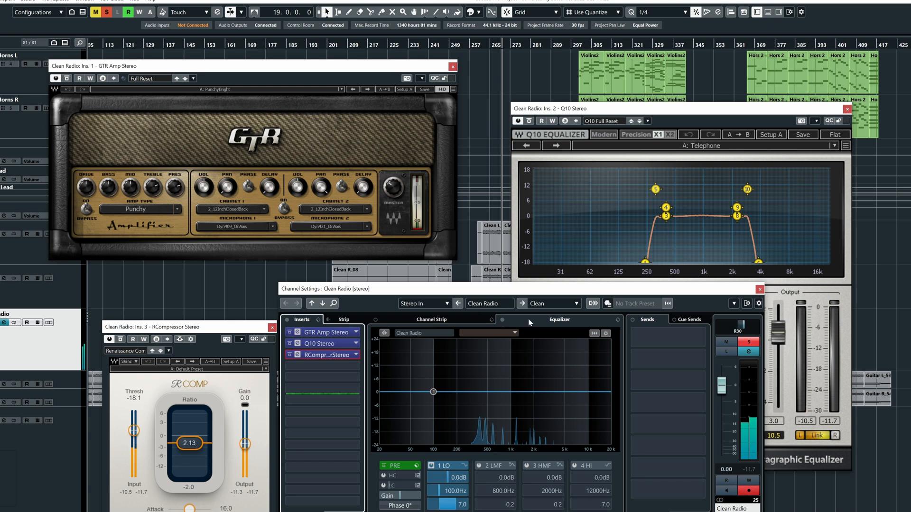
{"action": "left_click", "coordinate": [760, 289]}
{"action": "left_click", "coordinate": [847, 109]}
{"action": "left_click", "coordinate": [453, 66]}
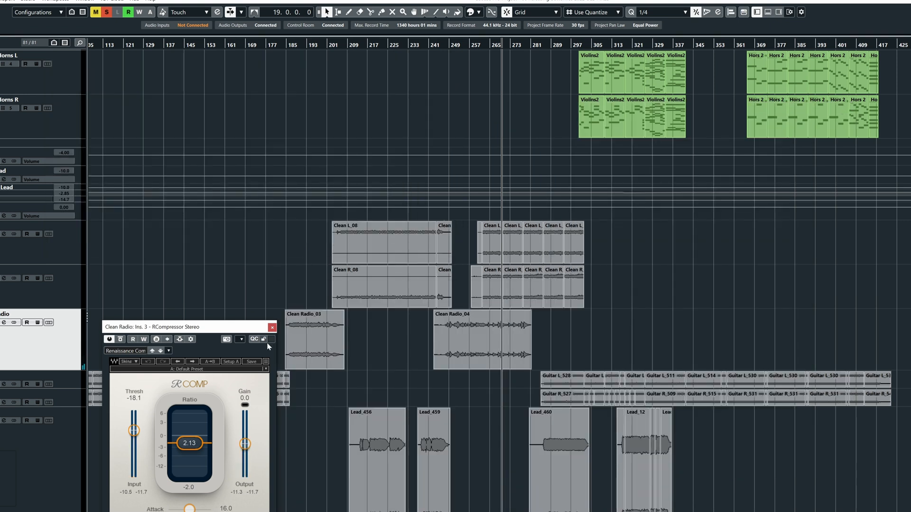
{"action": "left_click", "coordinate": [272, 328]}
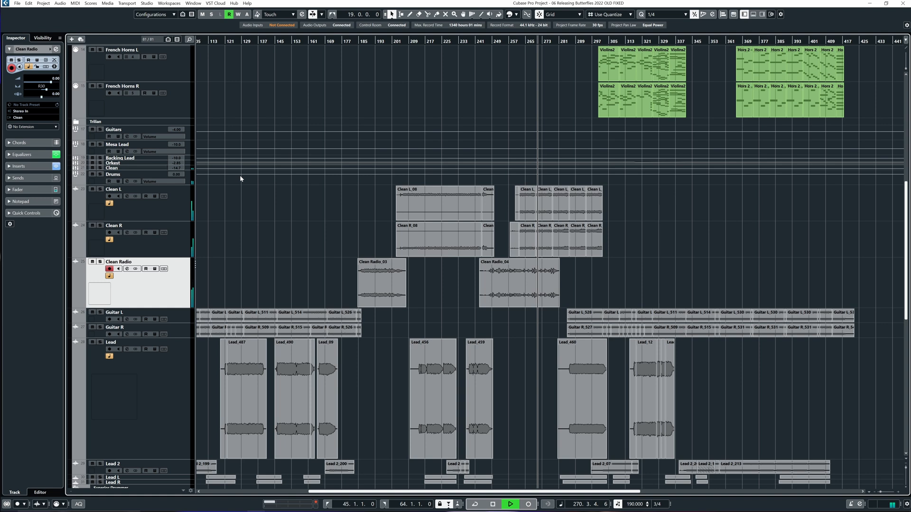
- Play the full mix and follow the Clean L, Clean R and Clean Radio clips at a closer zoom
{"action": "scroll", "coordinate": [290, 241], "scroll_direction": "up", "scroll_amount": 1}
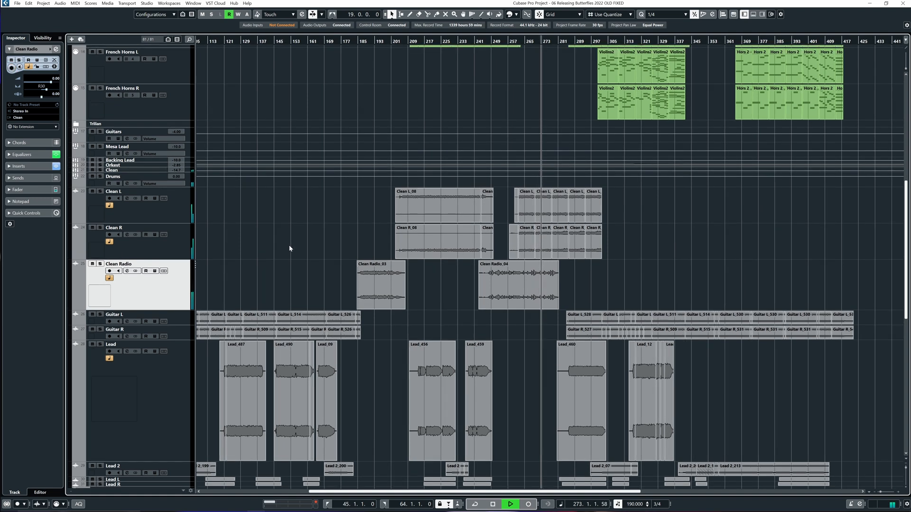
{"action": "key", "text": "h"}
{"action": "key", "text": "h"}
{"action": "key", "text": "h"}
{"action": "key", "text": "h"}
{"action": "key", "text": "h"}
{"action": "key", "text": "h"}
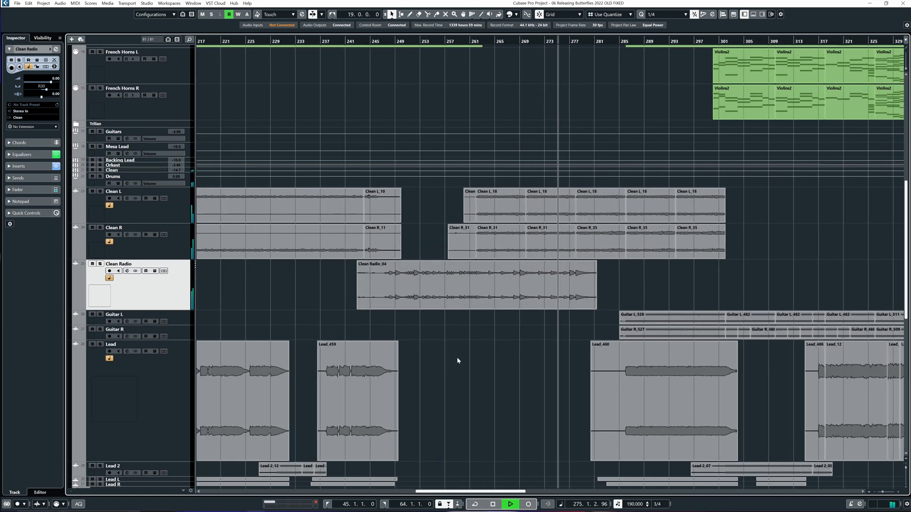
{"action": "scroll", "coordinate": [443, 380], "scroll_direction": "up", "scroll_amount": 2}
{"action": "scroll", "coordinate": [446, 378], "scroll_direction": "up", "scroll_amount": 1}
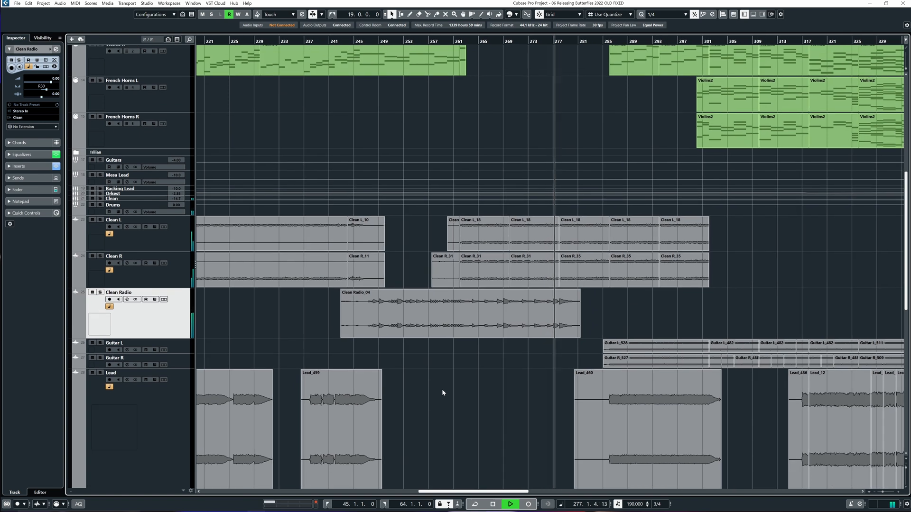
{"action": "scroll", "coordinate": [446, 402], "scroll_direction": "down", "scroll_amount": 1}
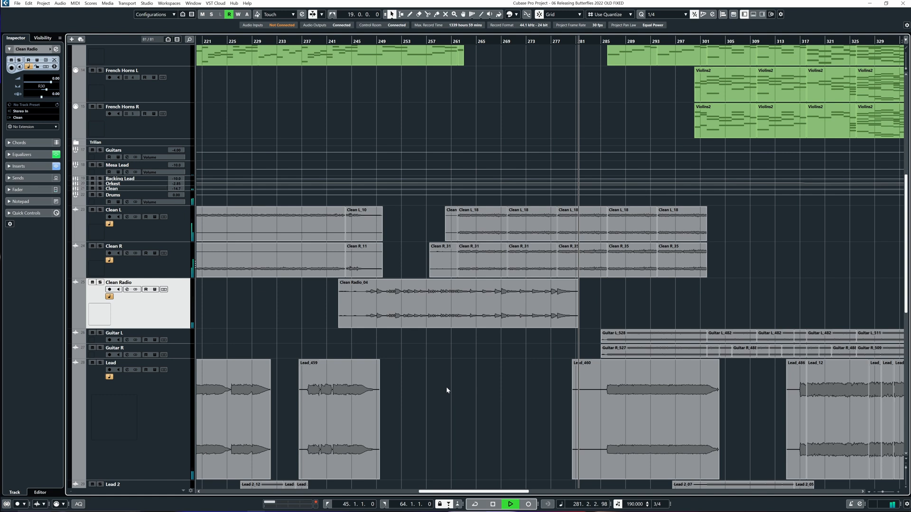
{"action": "scroll", "coordinate": [450, 391], "scroll_direction": "up", "scroll_amount": 2}
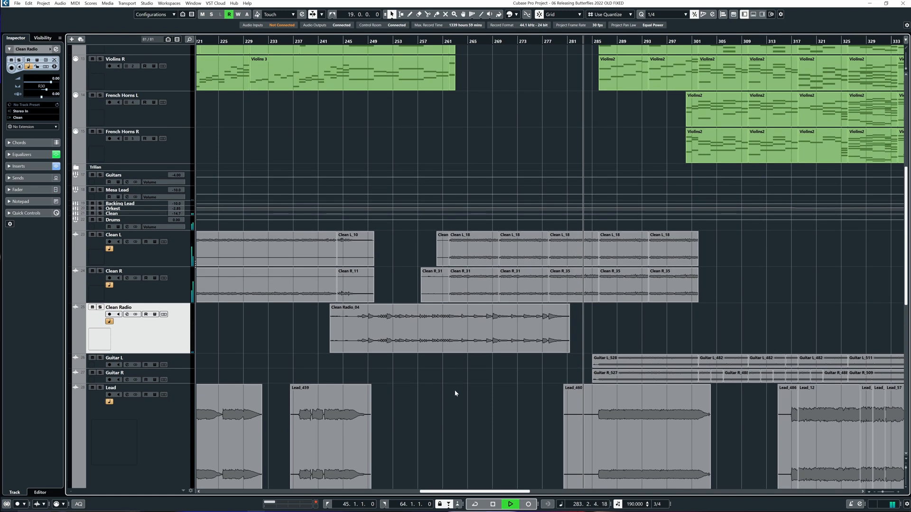
- Play on through the Oboe, Violins and French Horns section past bar 301 and stop playback
{"action": "scroll", "coordinate": [455, 388], "scroll_direction": "up", "scroll_amount": 4}
{"action": "scroll", "coordinate": [438, 433], "scroll_direction": "up", "scroll_amount": 4}
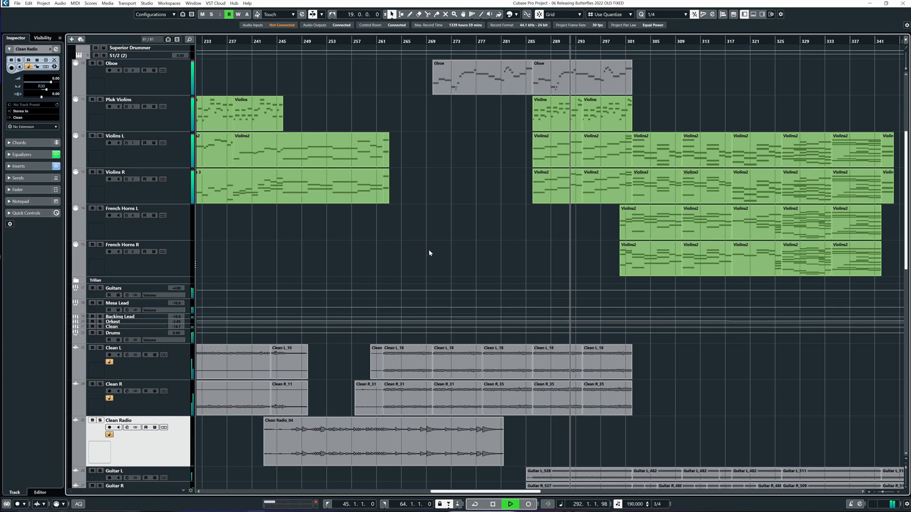
{"action": "scroll", "coordinate": [428, 237], "scroll_direction": "down", "scroll_amount": 4}
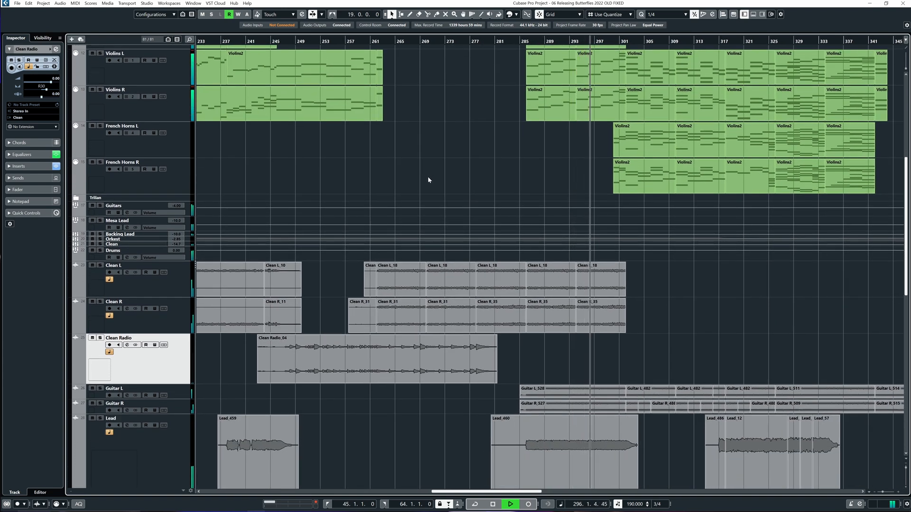
{"action": "scroll", "coordinate": [427, 185], "scroll_direction": "up", "scroll_amount": 2}
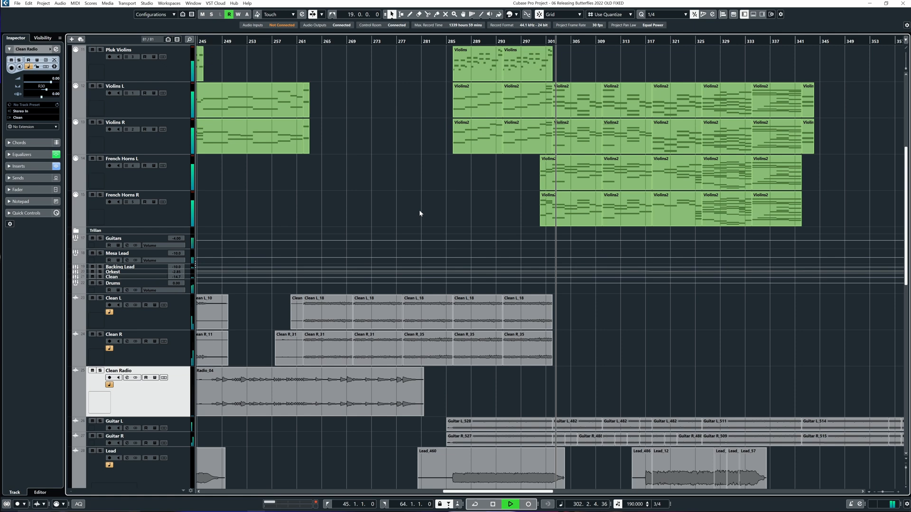
{"action": "key", "text": "g"}
{"action": "key", "text": "g"}
{"action": "key", "text": "space"}
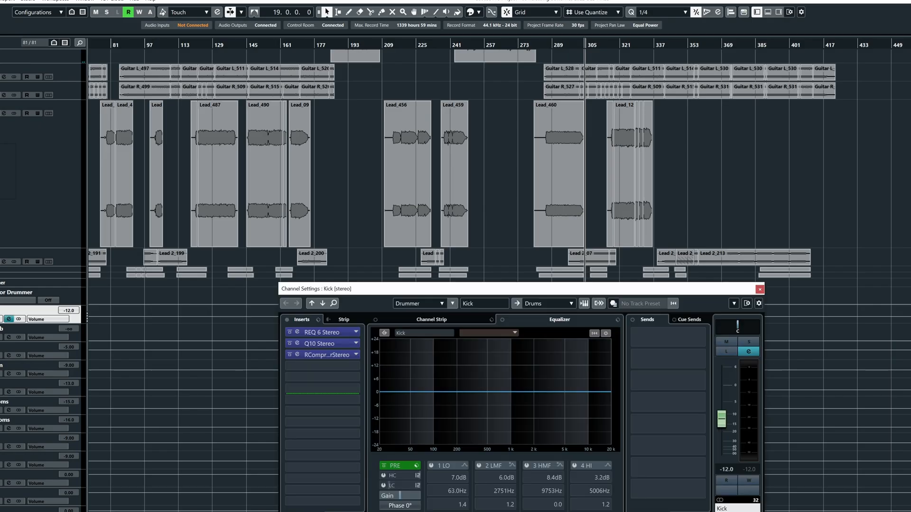
- Open the Kick channel's REQ 6 and Q10 inserts to inspect their settings
{"action": "left_click", "coordinate": [298, 333]}
{"action": "left_click_drag", "start_coordinate": [277, 203], "coordinate": [149, 173]}
{"action": "left_click", "coordinate": [298, 347]}
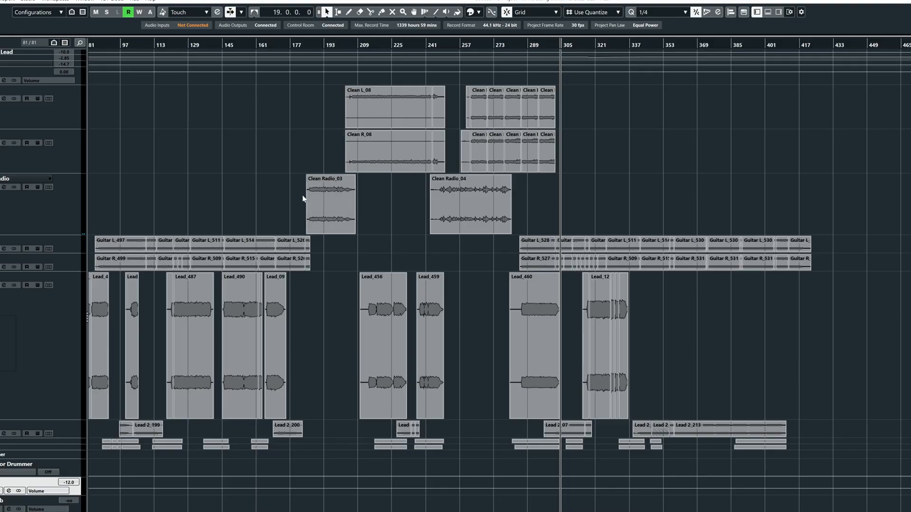
- Examine the arrangement of the drummer, EZbass, Oboe, Violins and French Horns tracks across the song
{"action": "scroll", "coordinate": [252, 209], "scroll_direction": "up", "scroll_amount": 6}
{"action": "scroll", "coordinate": [279, 270], "scroll_direction": "up", "scroll_amount": 1}
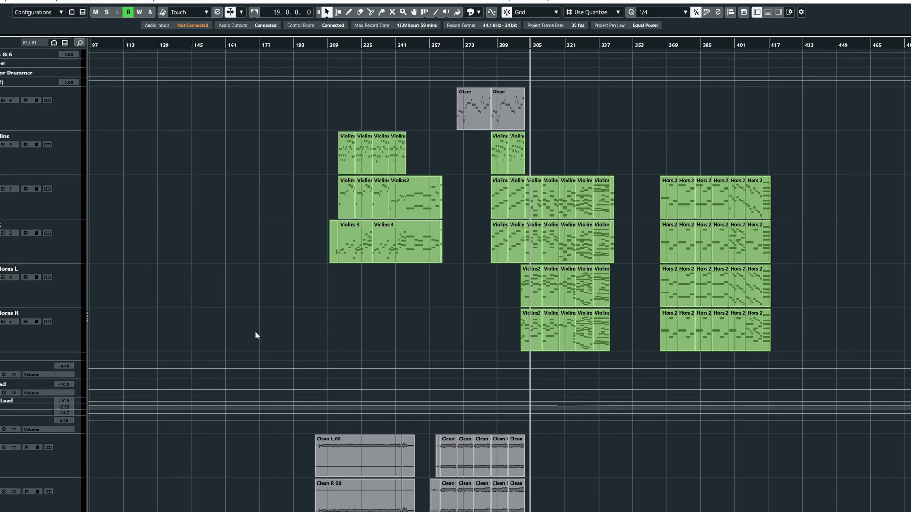
{"action": "scroll", "coordinate": [276, 274], "scroll_direction": "up", "scroll_amount": 5}
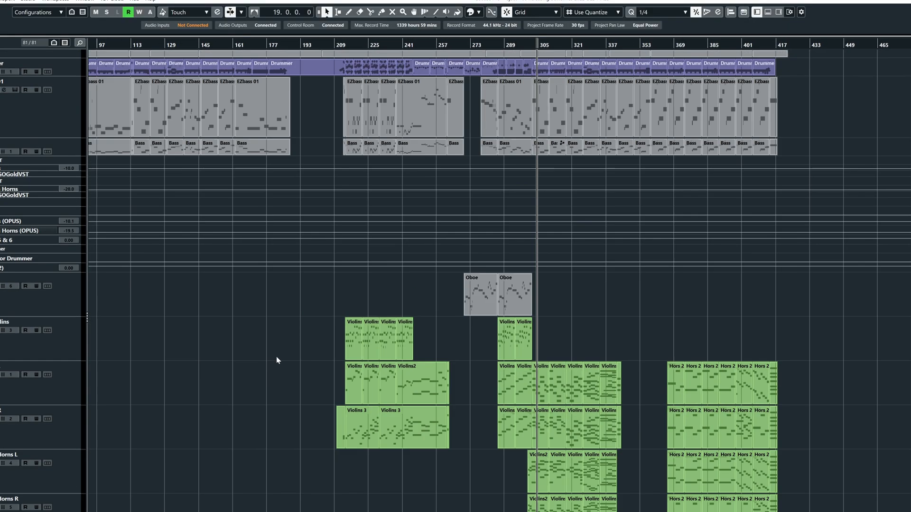
{"action": "scroll", "coordinate": [309, 341], "scroll_direction": "down", "scroll_amount": 3}
{"action": "scroll", "coordinate": [305, 336], "scroll_direction": "up", "scroll_amount": 2}
{"action": "scroll", "coordinate": [294, 346], "scroll_direction": "down", "scroll_amount": 2}
{"action": "scroll", "coordinate": [260, 345], "scroll_direction": "up", "scroll_amount": 1}
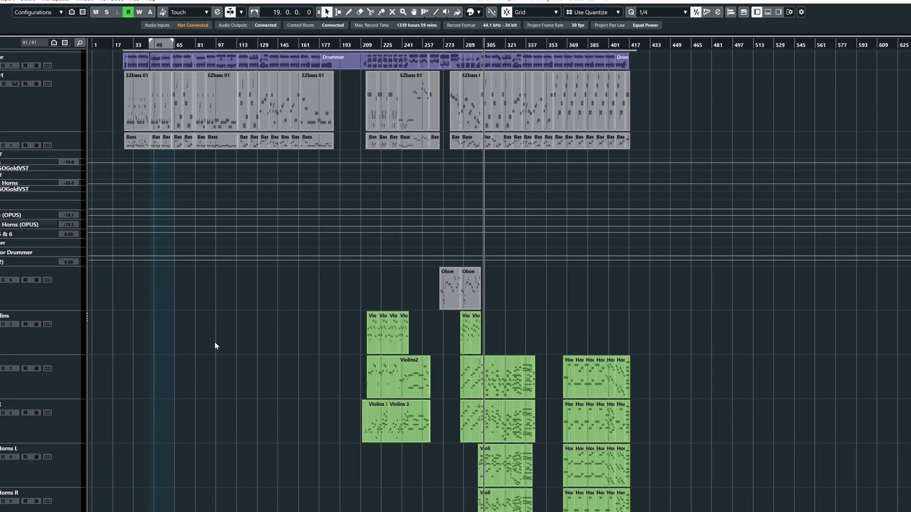
{"action": "scroll", "coordinate": [216, 353], "scroll_direction": "up", "scroll_amount": 1}
{"action": "scroll", "coordinate": [205, 376], "scroll_direction": "up", "scroll_amount": 2}
{"action": "scroll", "coordinate": [279, 399], "scroll_direction": "left", "scroll_amount": 3}
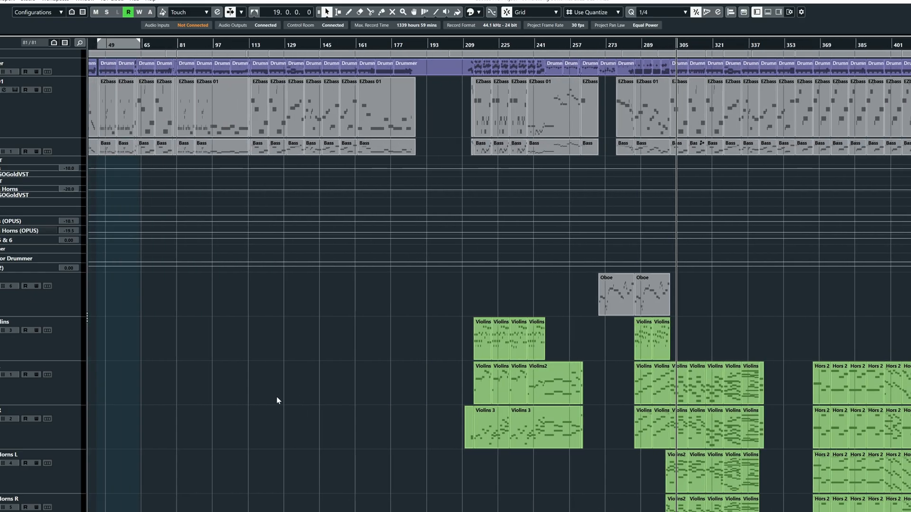